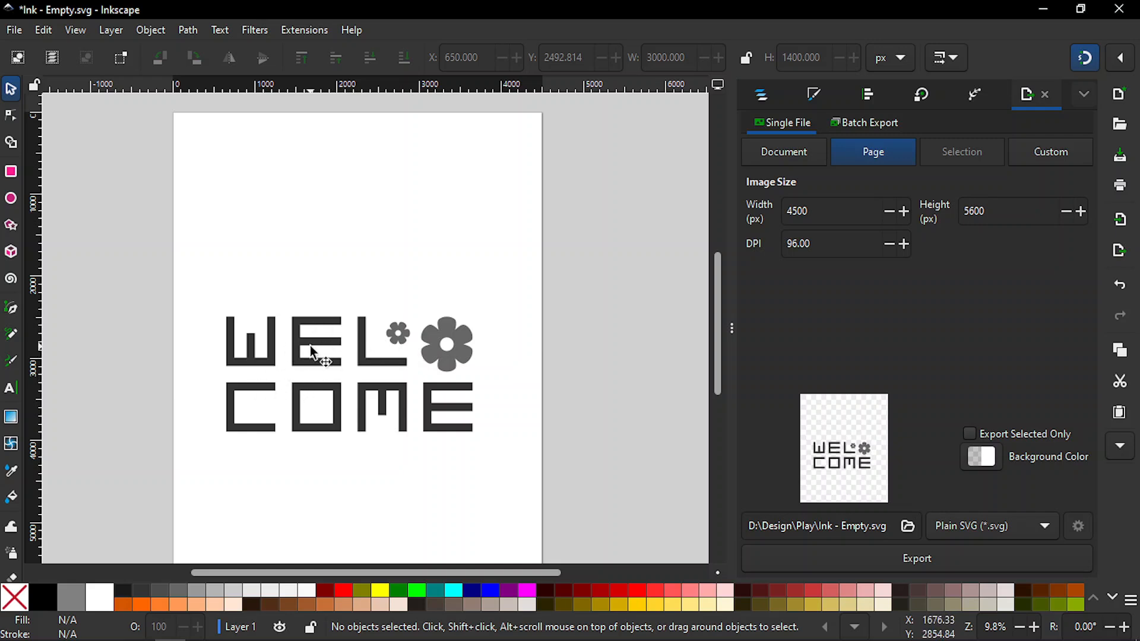
# Delete the WELCOME lettering and its flowers from the page and show the document's list of layers and objects
pyautogui.moveTo(202, 266); pyautogui.dragTo(510, 488)
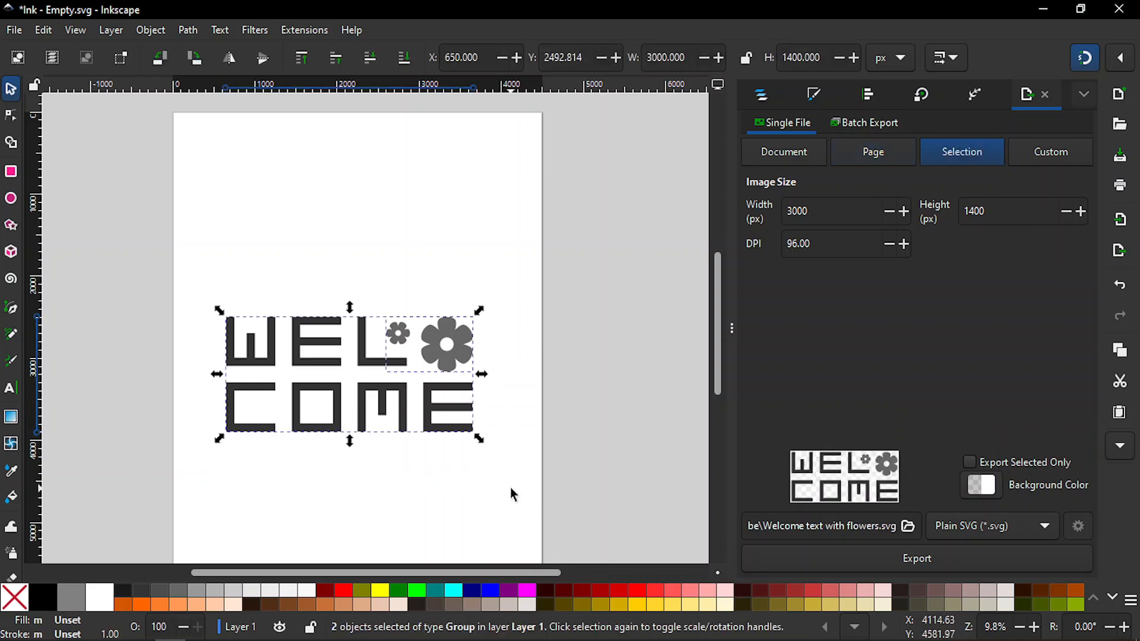
pyautogui.press('Delete')
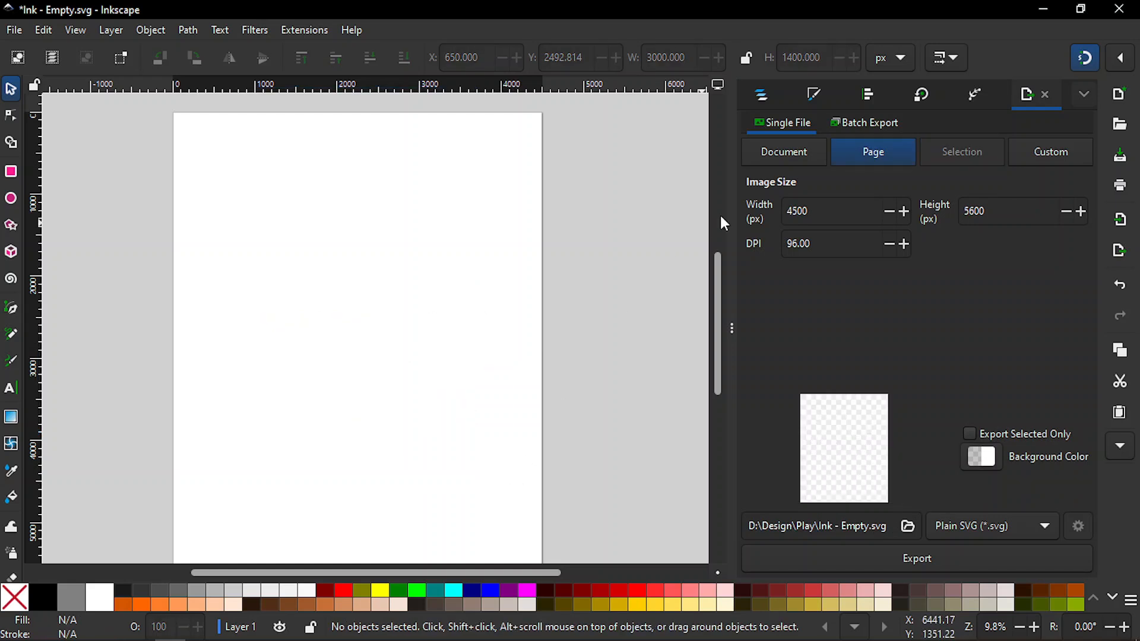
pyautogui.click(761, 95)
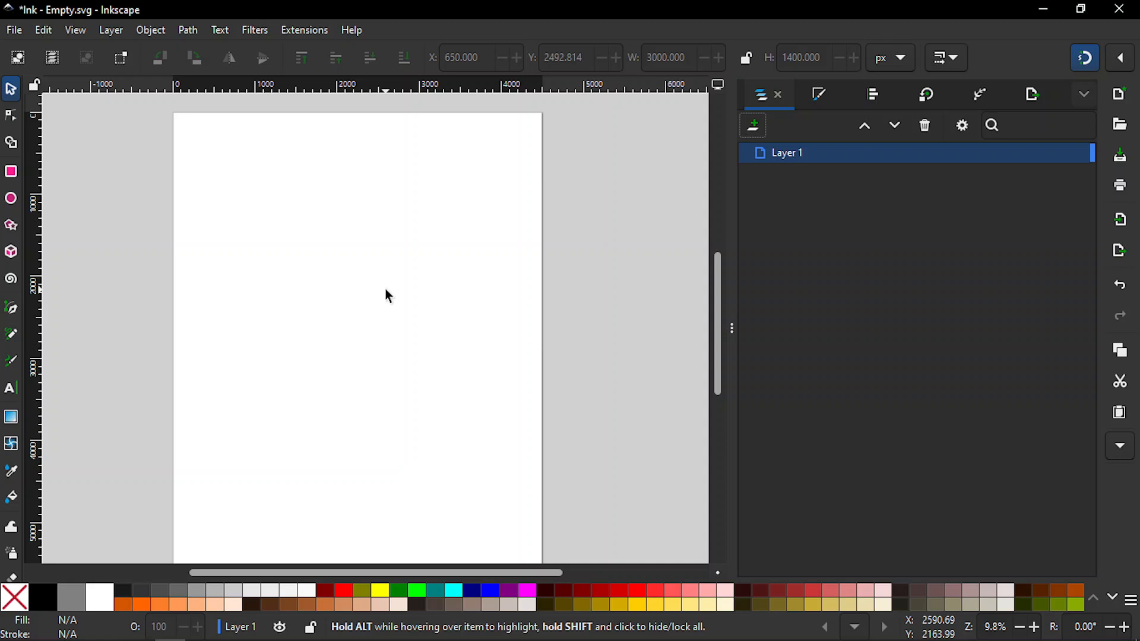
# Check the page size and units in the document properties
pyautogui.hotkey('ctrl', 'shift', 'd')
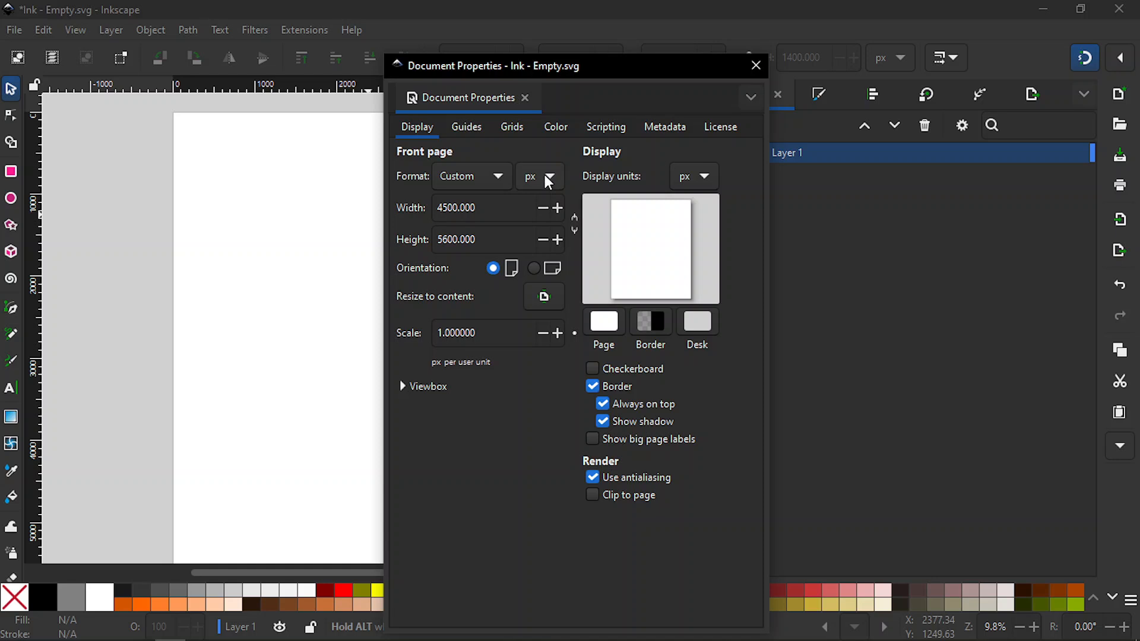
pyautogui.click(765, 61)
# Draw a narrow upright rectangle about 151 by 783 px near the page's upper-left area and convert it to a path
pyautogui.press('+')
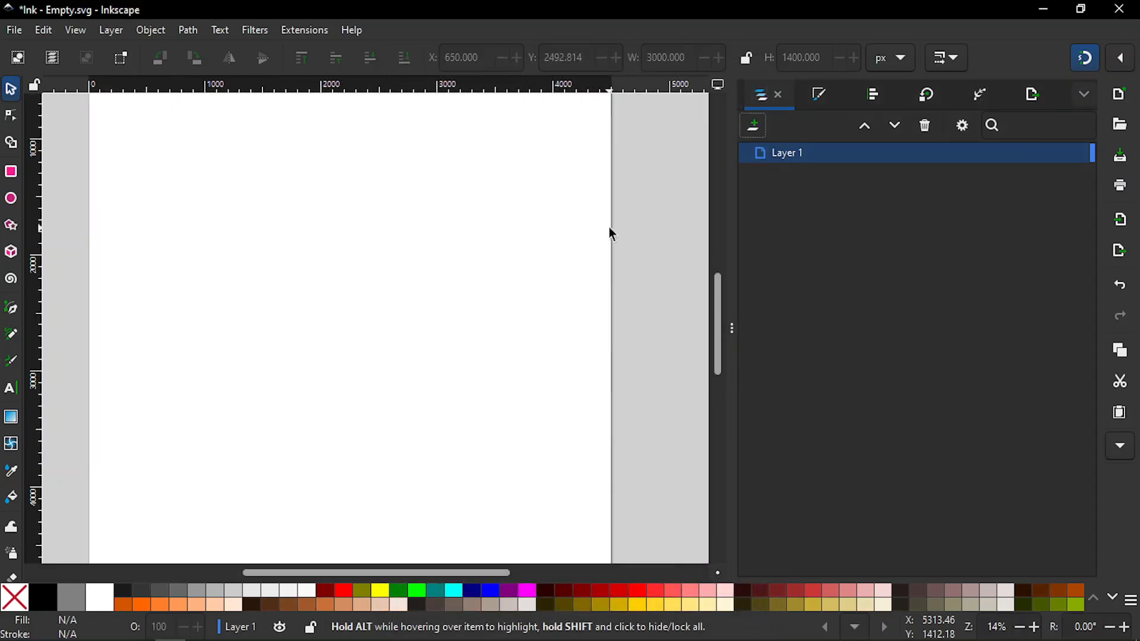
pyautogui.moveTo(463, 572); pyautogui.dragTo(447, 570)
pyautogui.moveTo(716, 340); pyautogui.dragTo(719, 311)
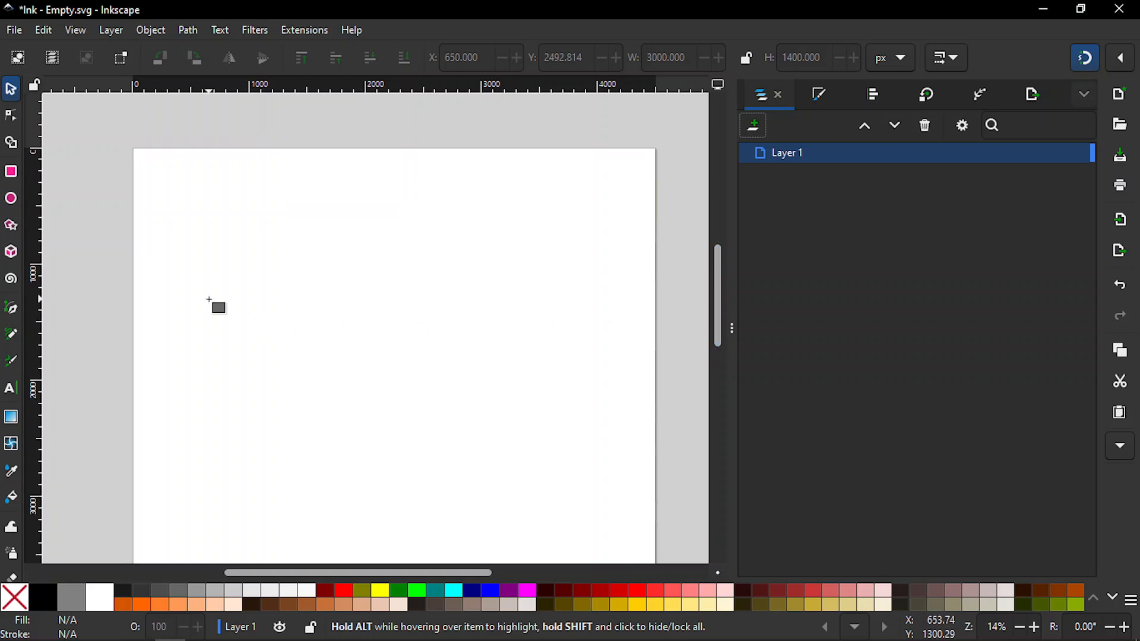
pyautogui.press('r')
pyautogui.moveTo(168, 271); pyautogui.dragTo(186, 361)
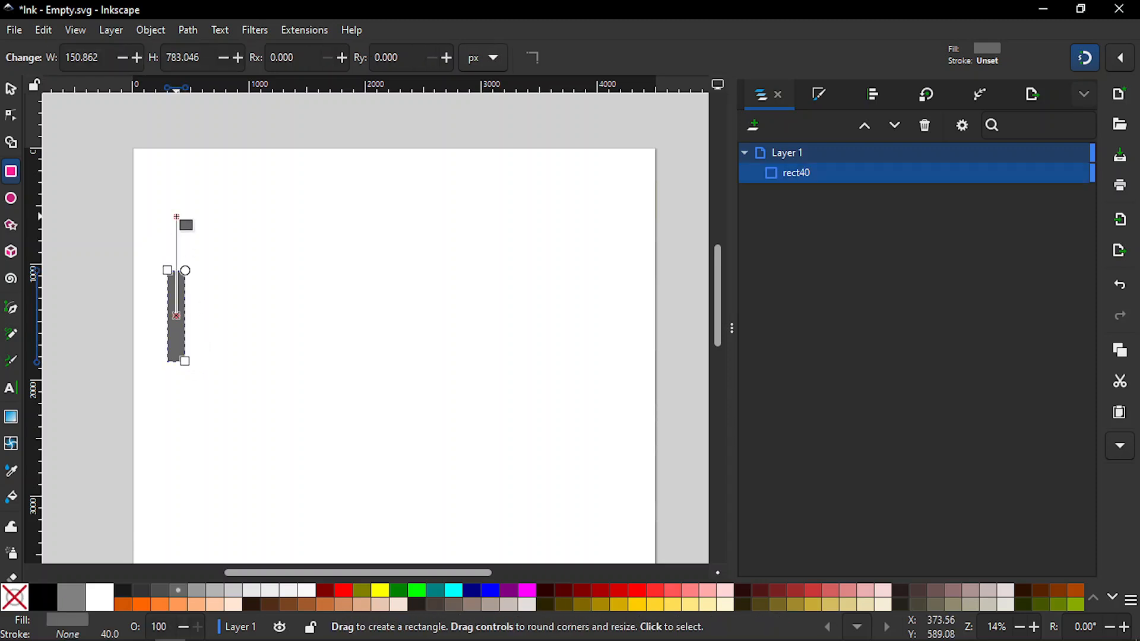
pyautogui.click(190, 31)
pyautogui.press('Escape')
pyautogui.hotkey('shift', 'ctrl', 'c')
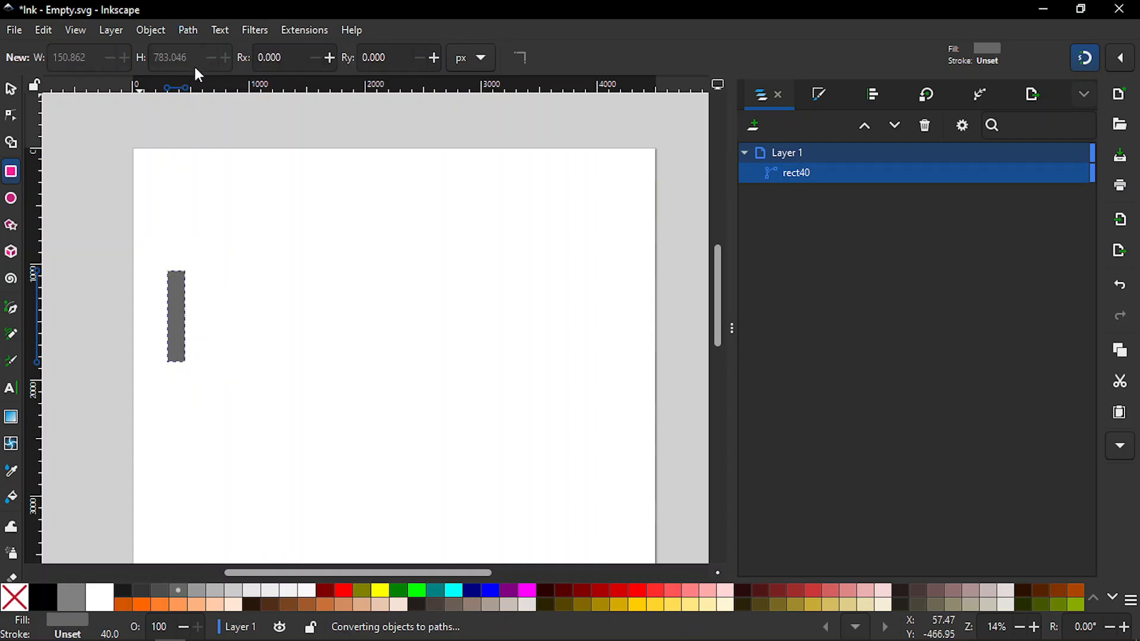
# Fill the upright bar with black and set its opacity to 50%
pyautogui.click(45, 598)
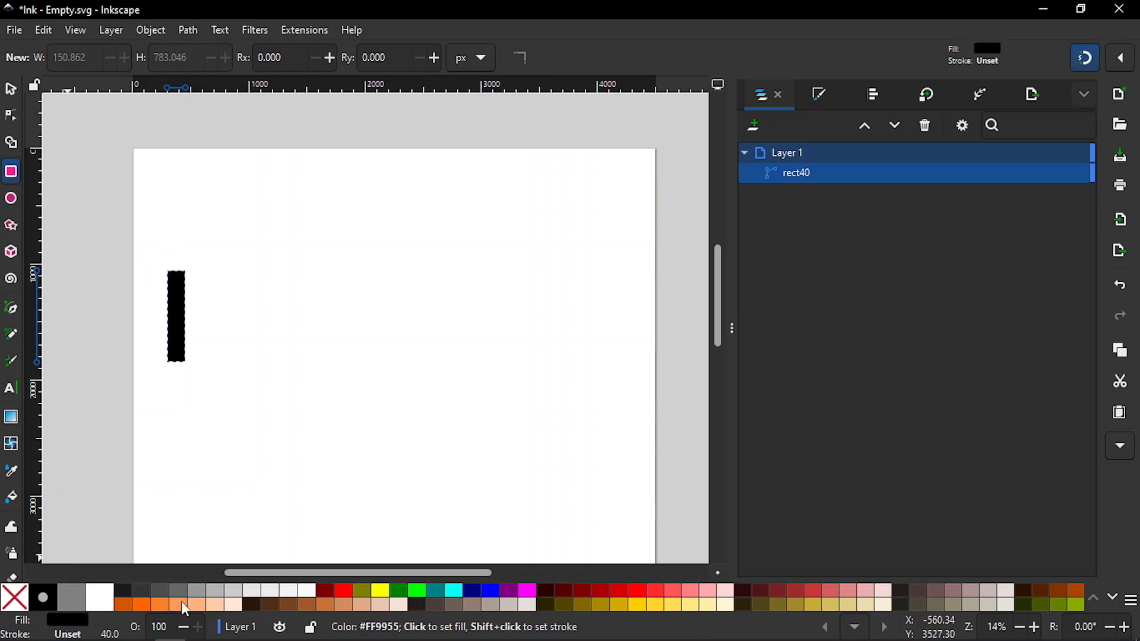
pyautogui.click(174, 629)
pyautogui.doubleClick(174, 628)
pyautogui.write('50')
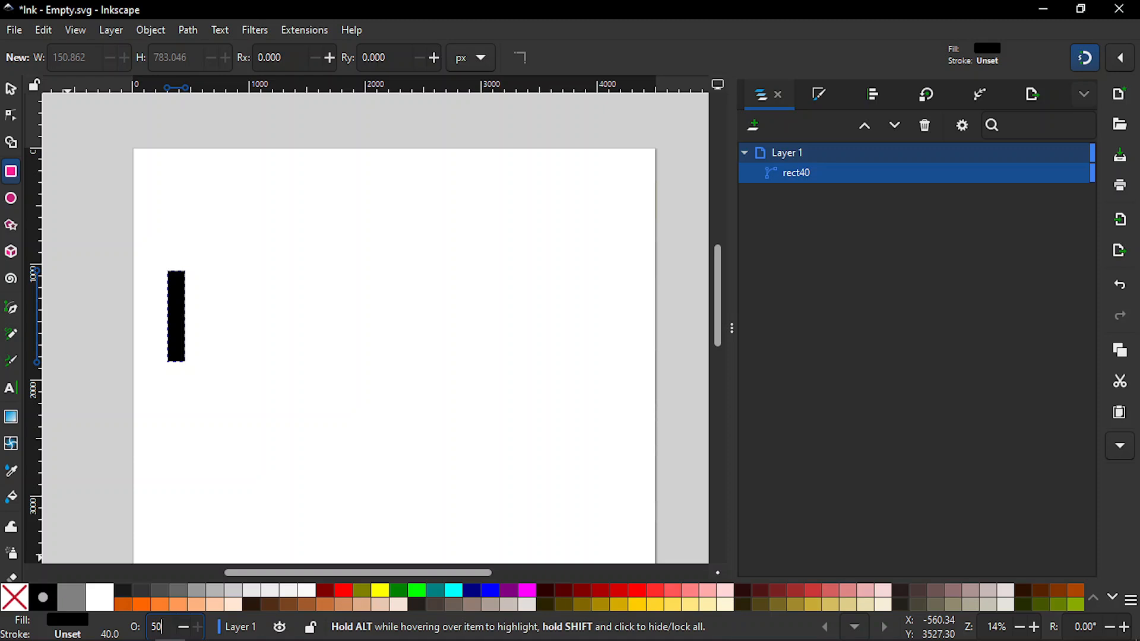
pyautogui.press('Return')
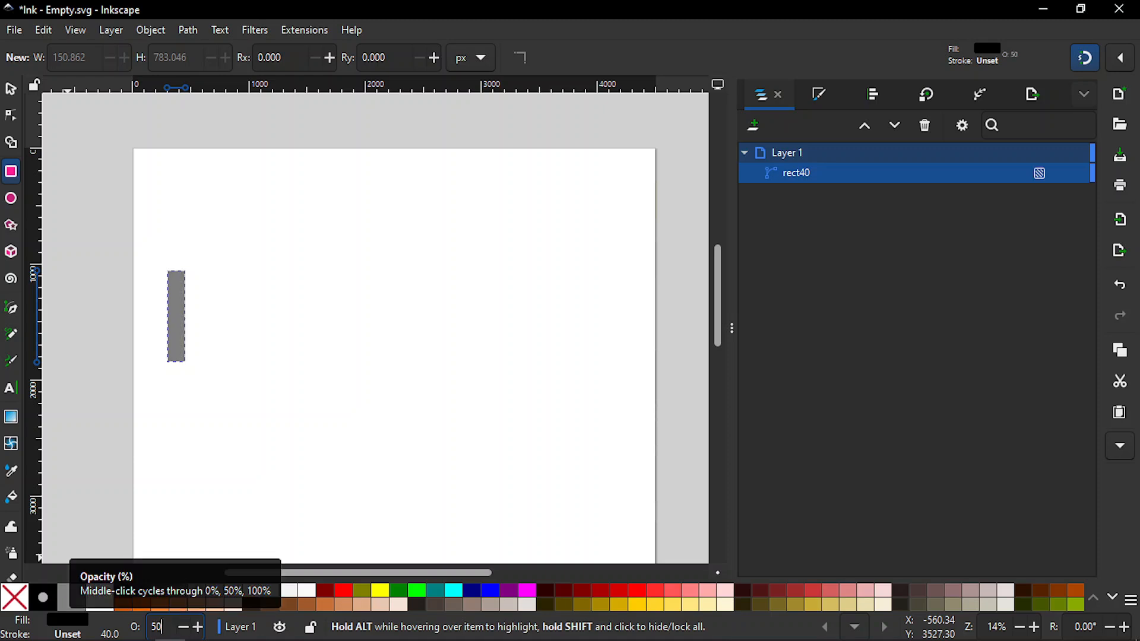
pyautogui.press('Escape')
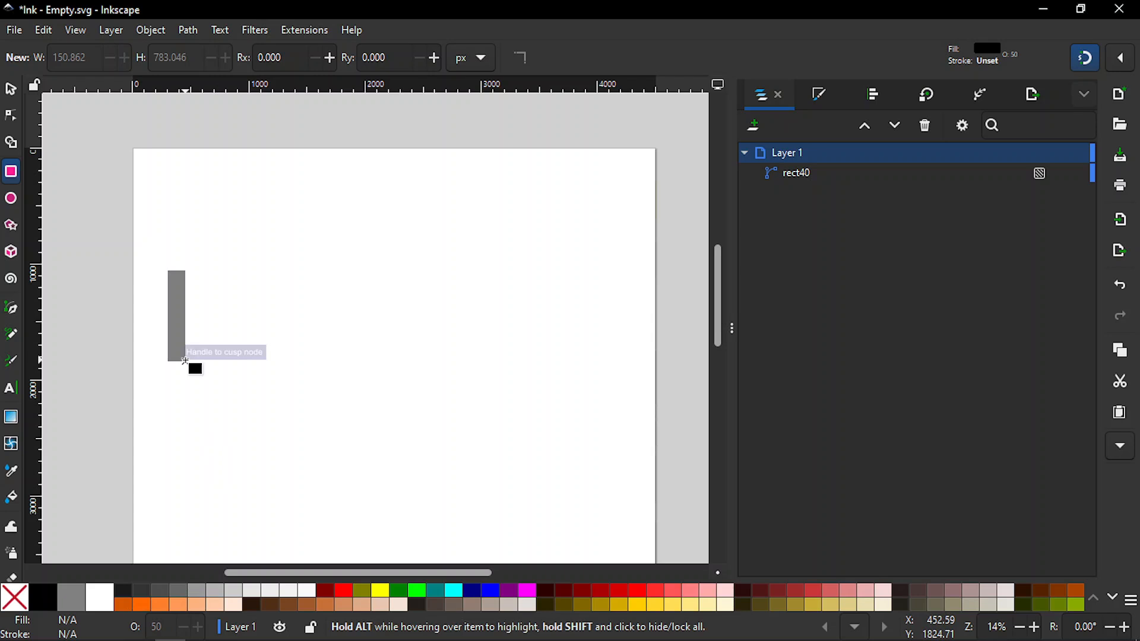
# Resize the upright bar to 100 px wide and 600 px high
pyautogui.press('s')
pyautogui.click(178, 324)
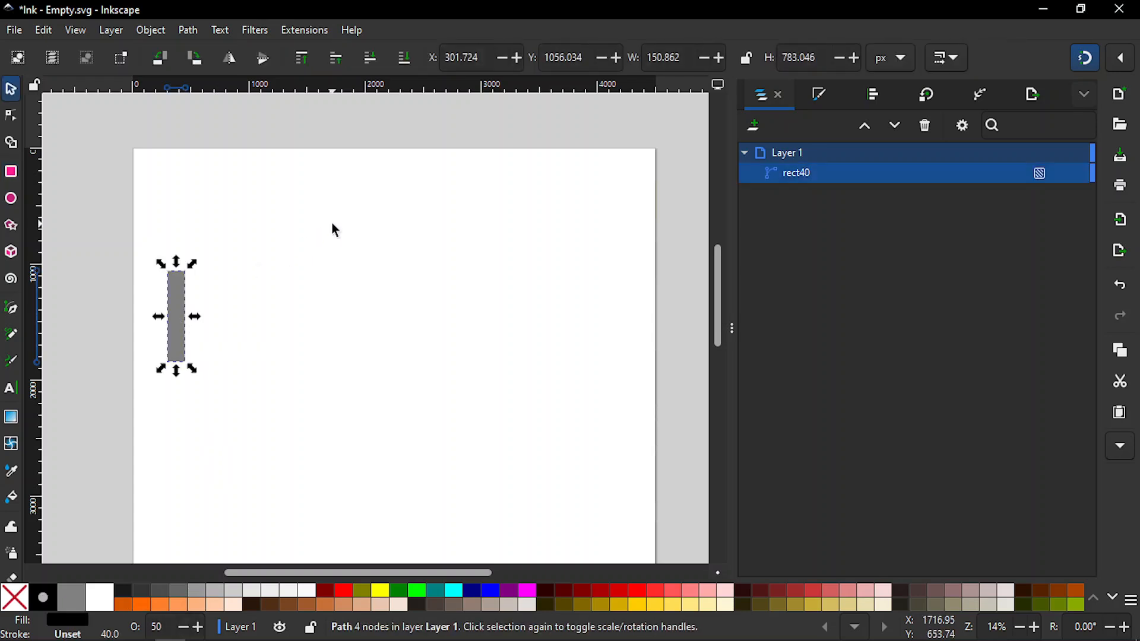
pyautogui.click(689, 57)
pyautogui.hotkey('ctrl', 'a')
pyautogui.write('100')
pyautogui.press('Return')
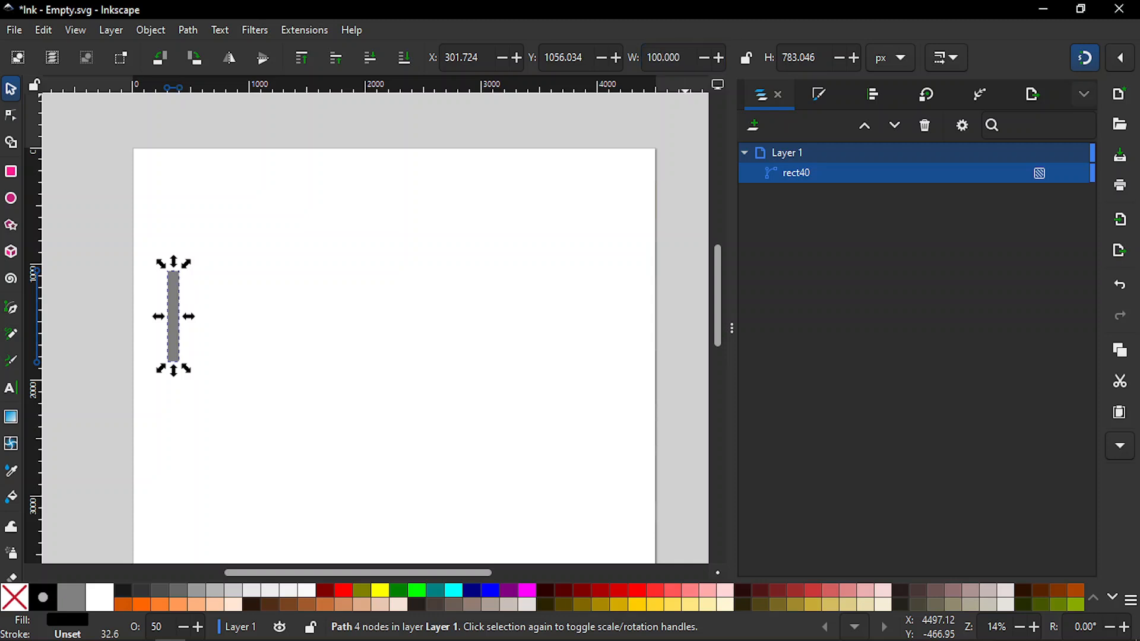
pyautogui.click(816, 54)
pyautogui.hotkey('ctrl', 'a')
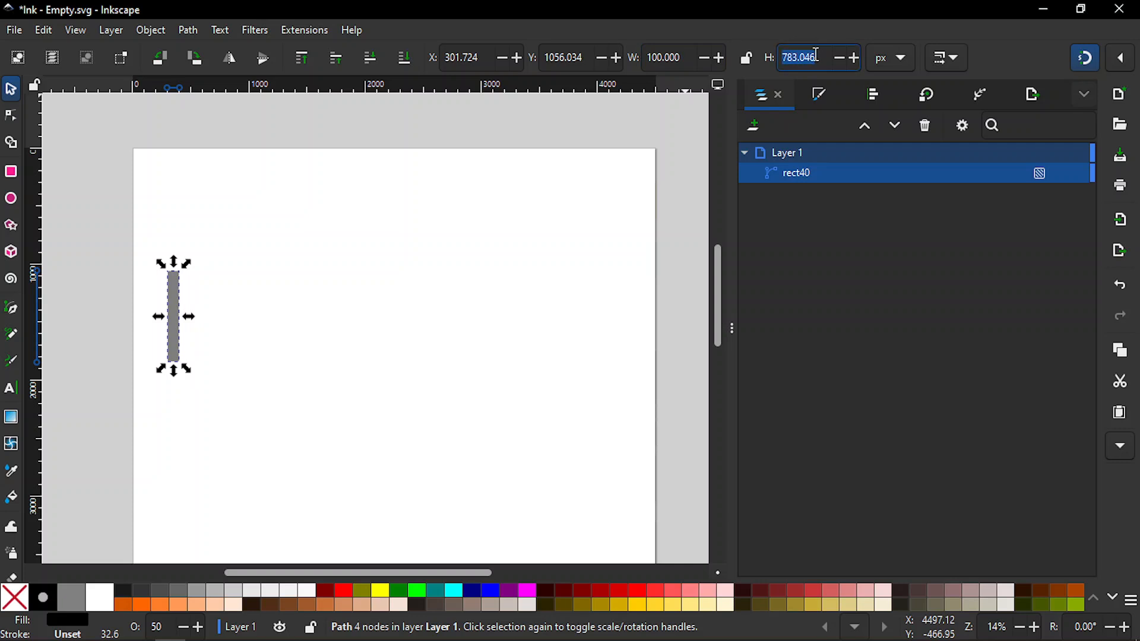
pyautogui.write('600')
pyautogui.press('Return')
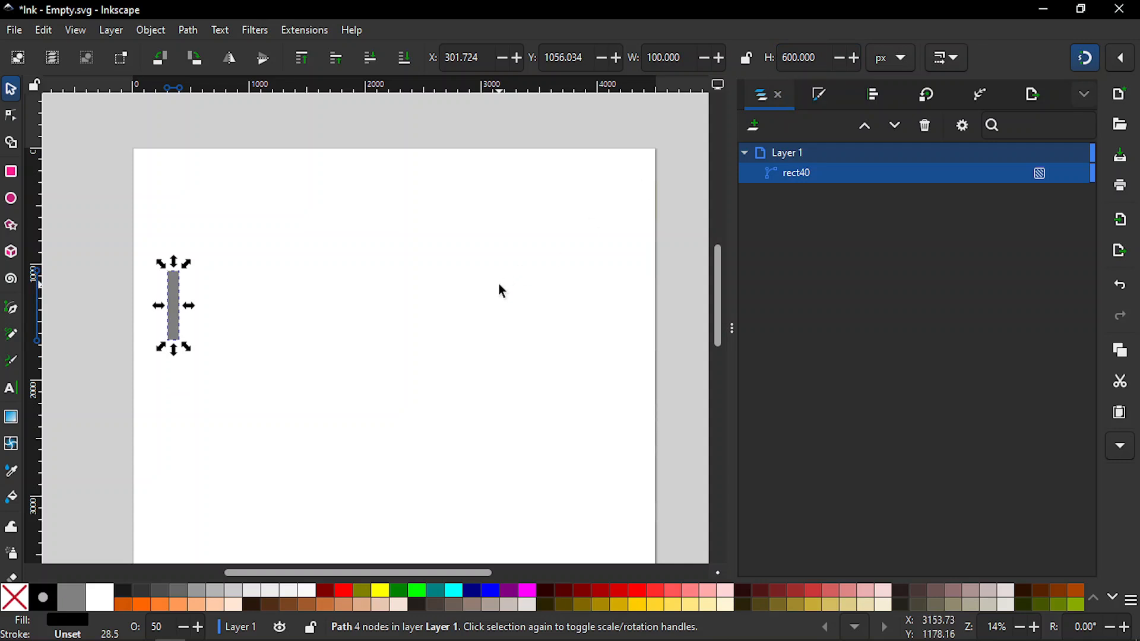
pyautogui.click(340, 323)
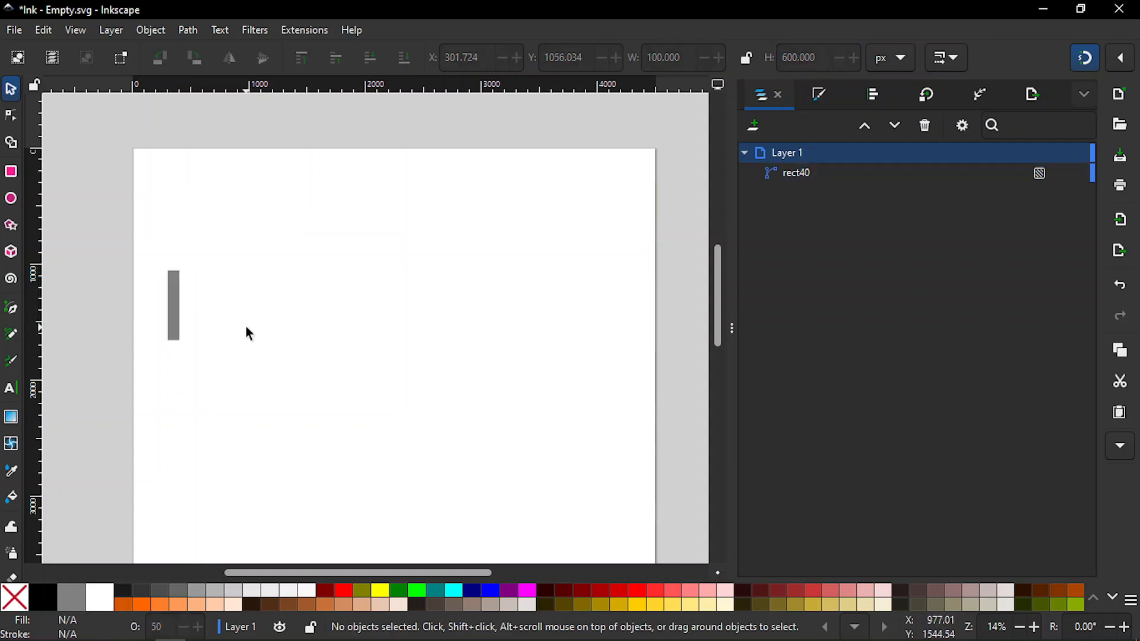
# Duplicate the upright bar and rotate the copy 90° clockwise
pyautogui.click(180, 315)
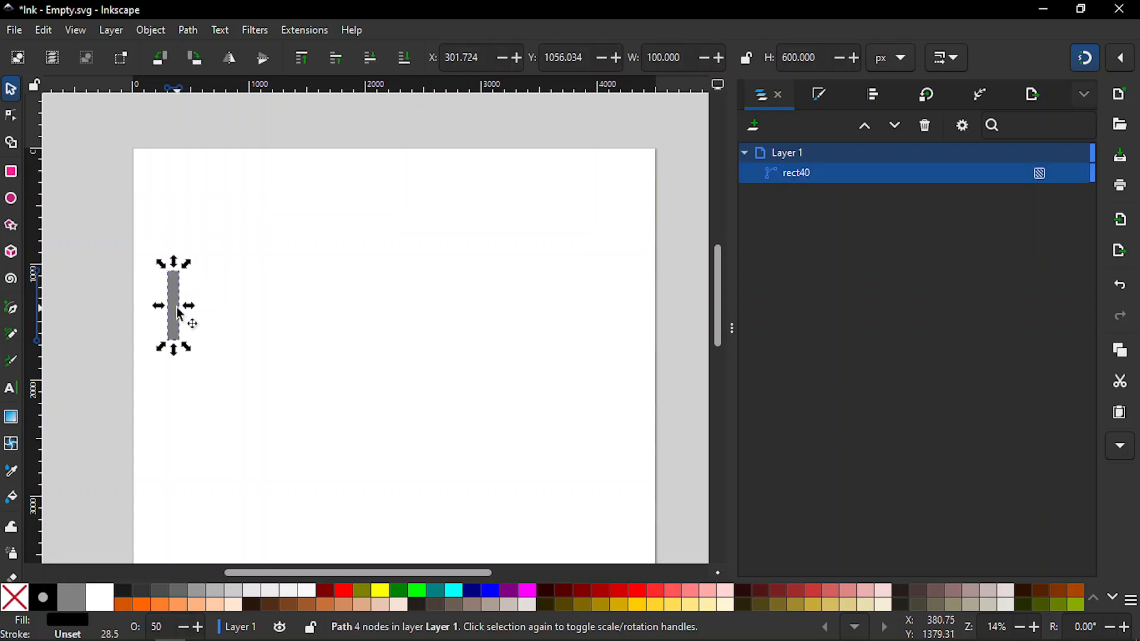
pyautogui.press('ctrl')
pyautogui.hotkey('ctrl', 'd')
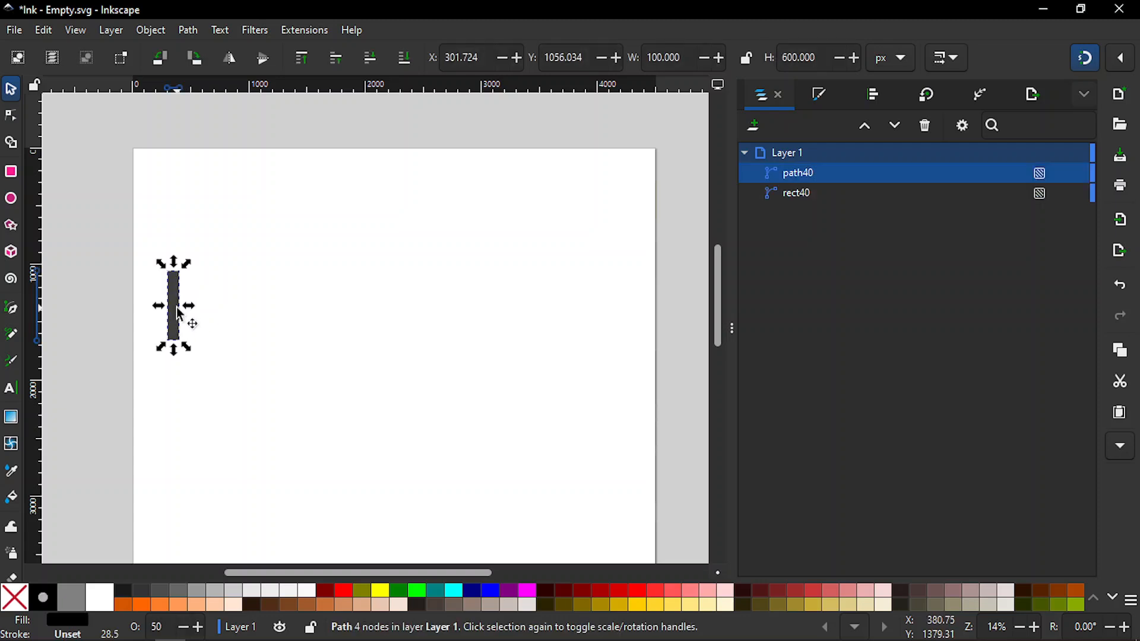
pyautogui.click(197, 63)
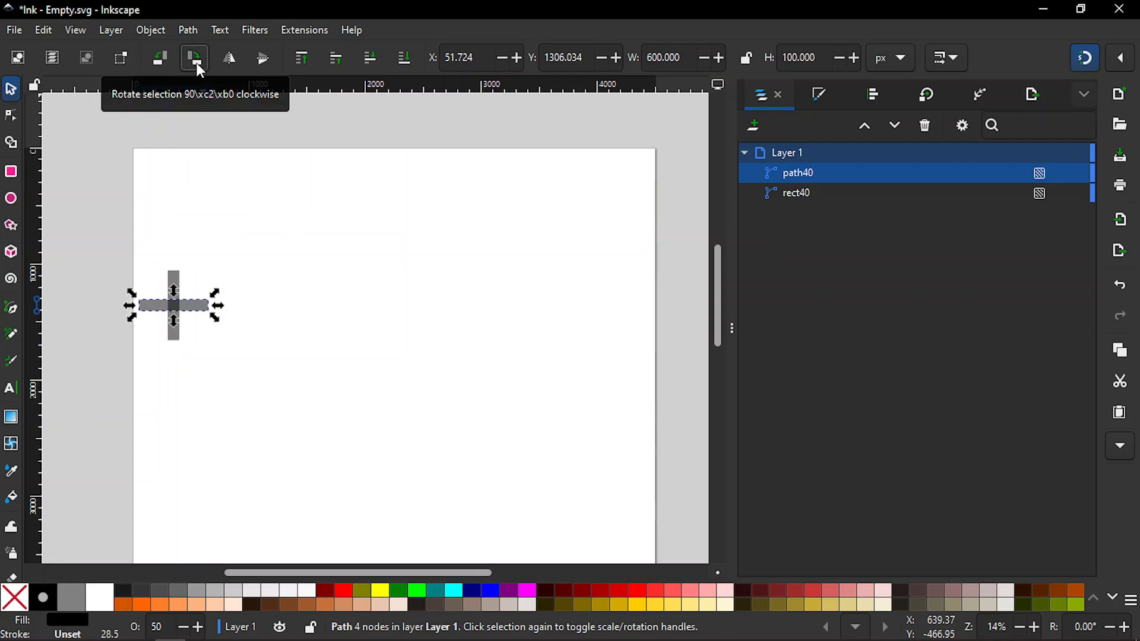
# Align the horizontal bar's left and bottom edges with the upright bar, relative to the last selected object, forming an L shape
pyautogui.keyDown('shift'); pyautogui.click(176, 280); pyautogui.keyUp('shift')
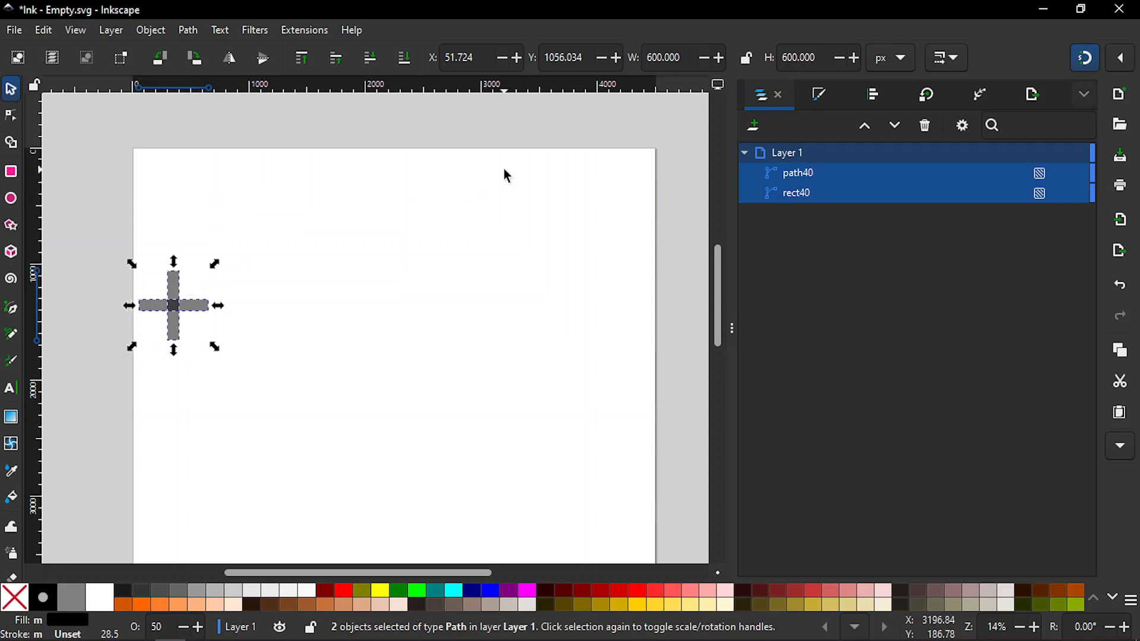
pyautogui.click(875, 96)
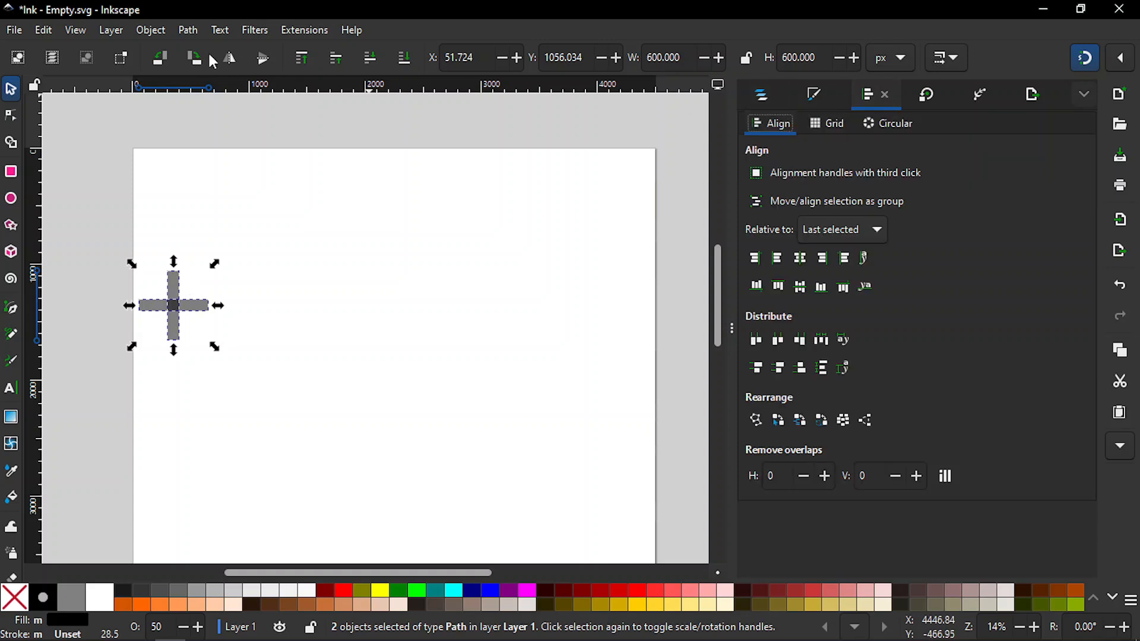
pyautogui.click(153, 30)
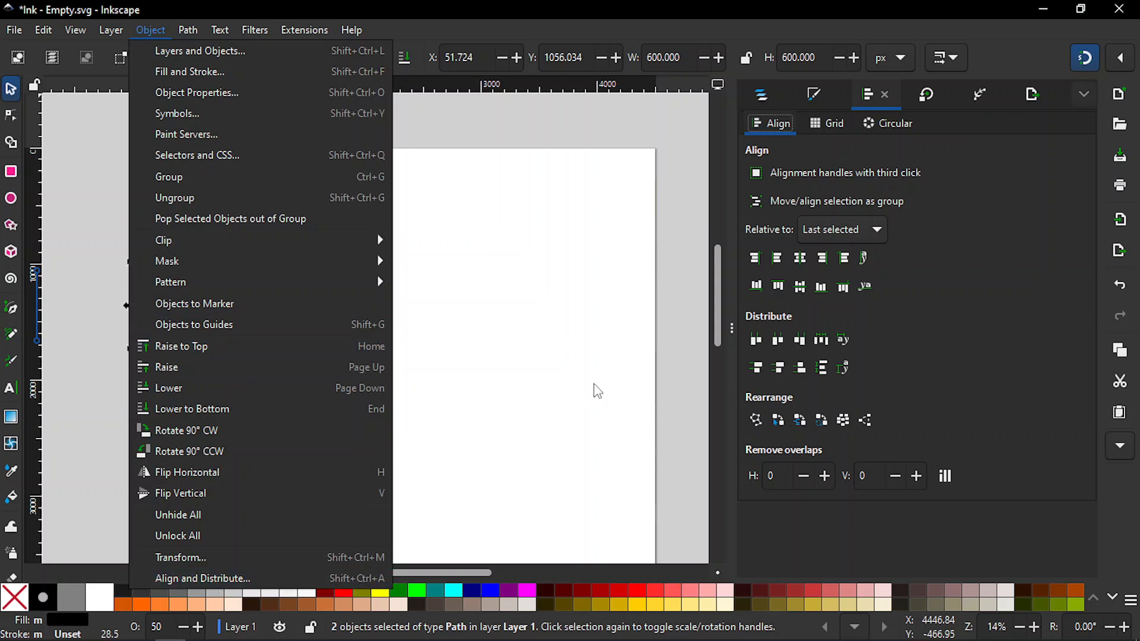
pyautogui.click(966, 253)
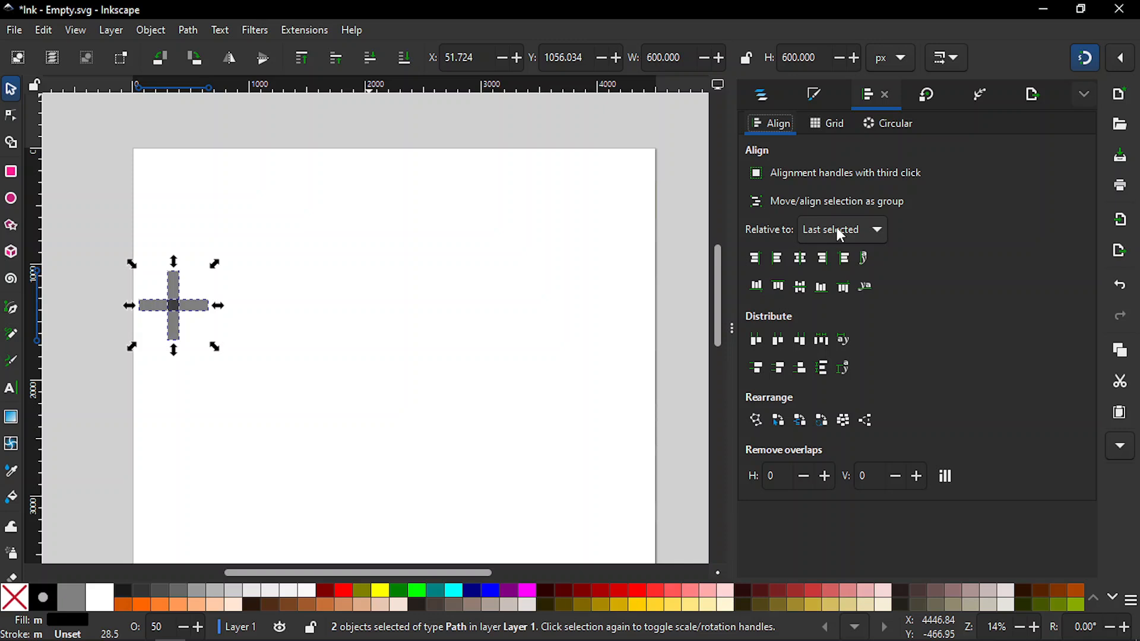
pyautogui.click(779, 260)
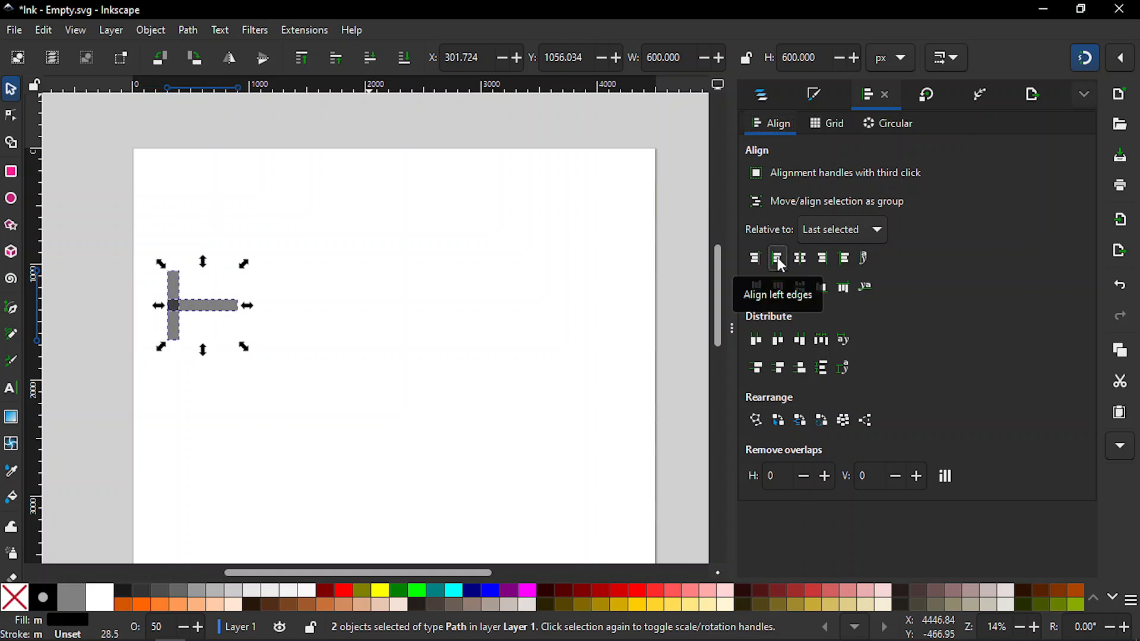
pyautogui.click(829, 290)
pyautogui.click(419, 341)
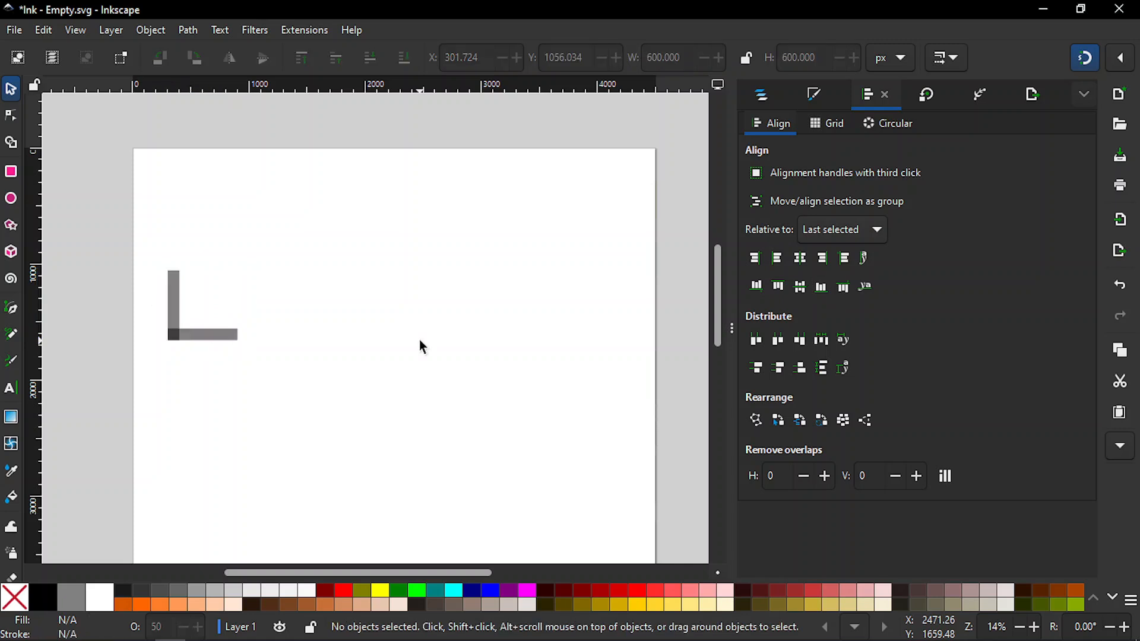
# Duplicate the upright bar and align the copy with the horizontal bar's right edge to form a U shape
pyautogui.click(175, 295)
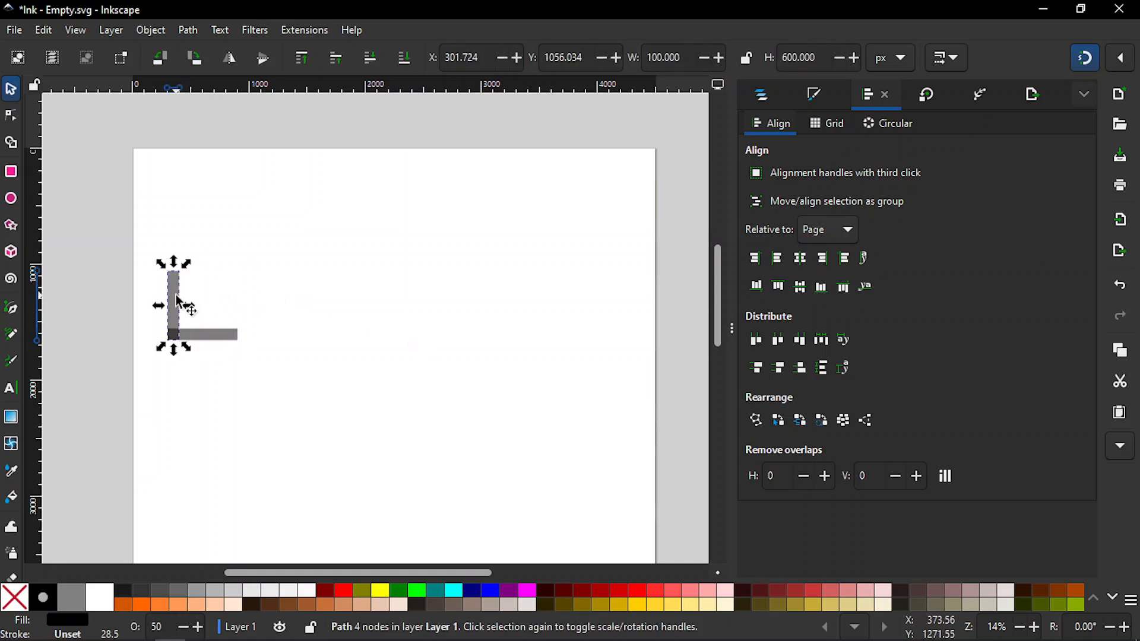
pyautogui.hotkey('ctrl', 'd')
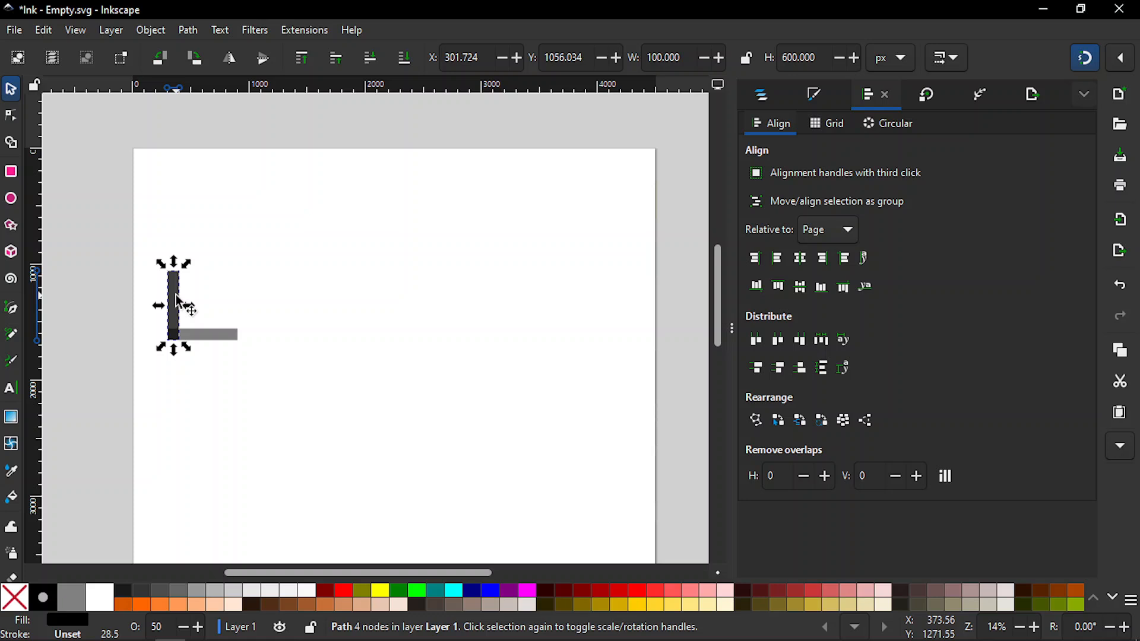
pyautogui.keyDown('shift'); pyautogui.click(218, 338); pyautogui.keyUp('shift')
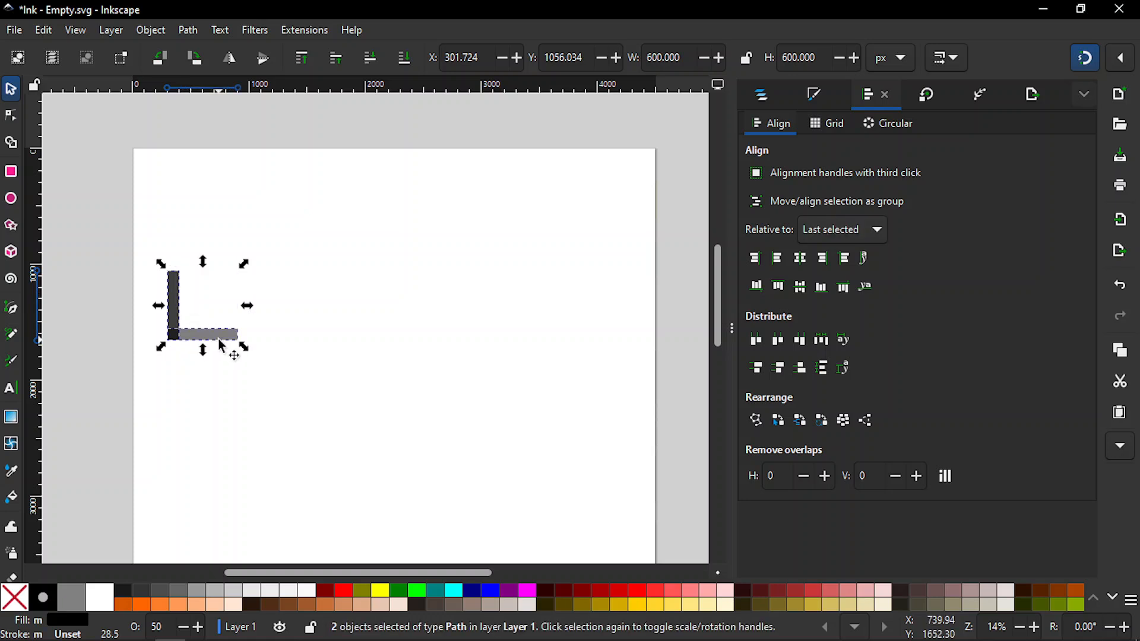
pyautogui.click(824, 260)
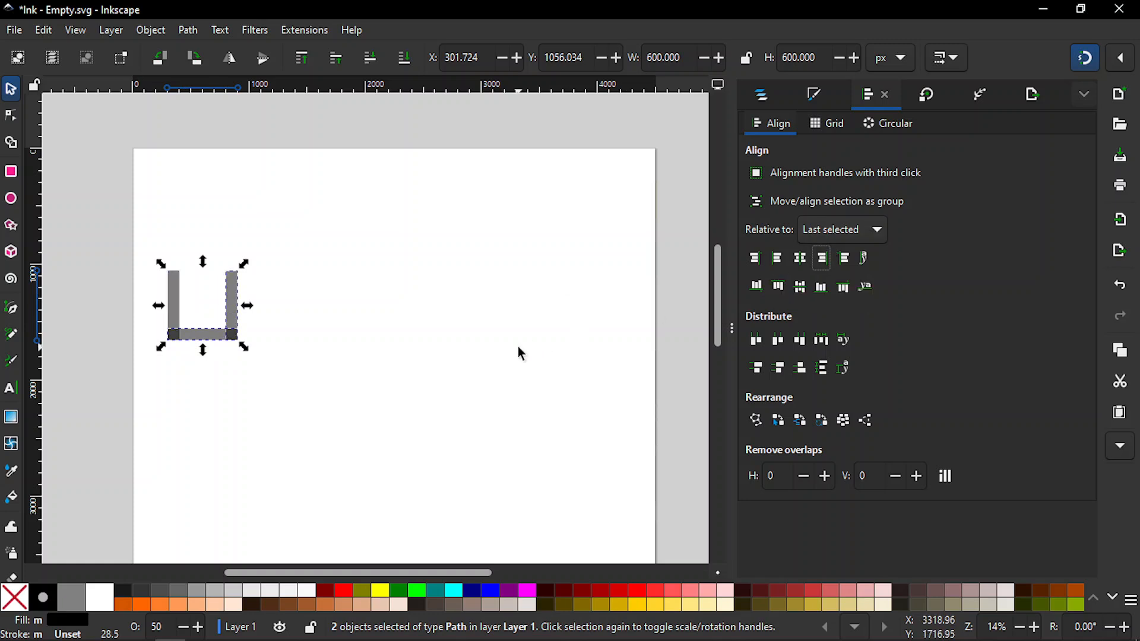
pyautogui.click(435, 355)
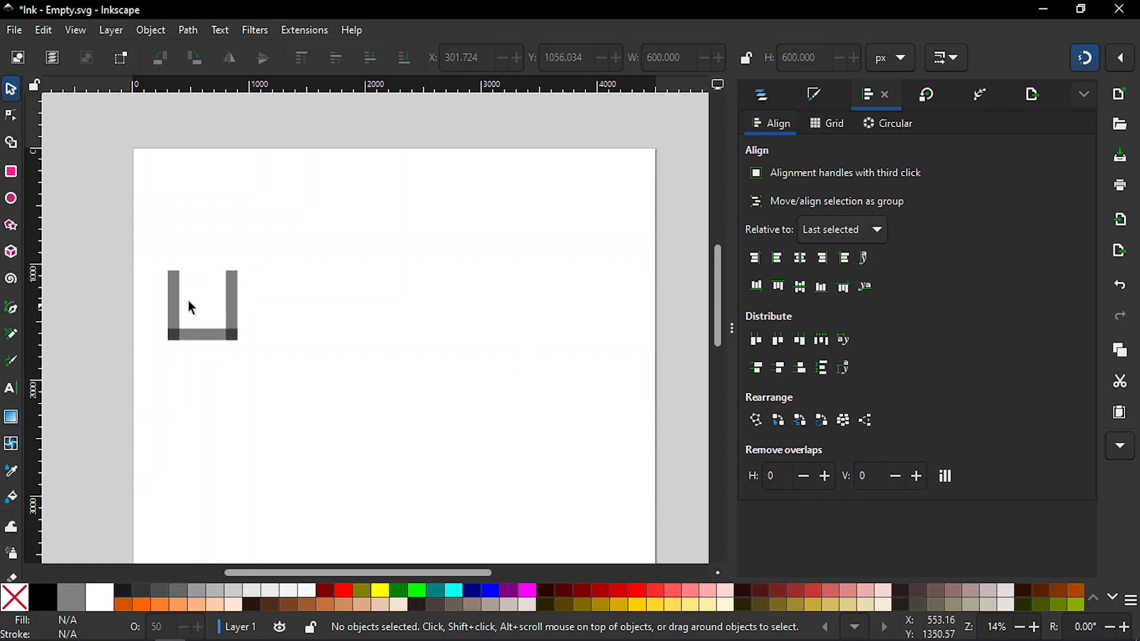
# Duplicate the U shape's right upright bar and set the copy's height to 300 px
pyautogui.click(234, 305)
pyautogui.press('ctrl')
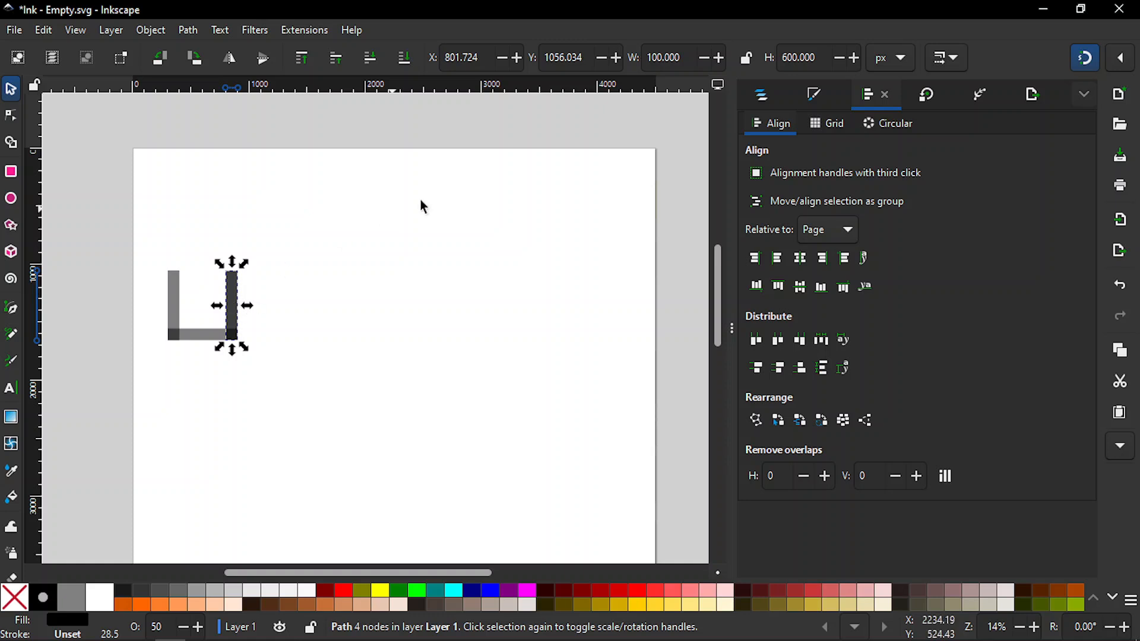
pyautogui.click(800, 60)
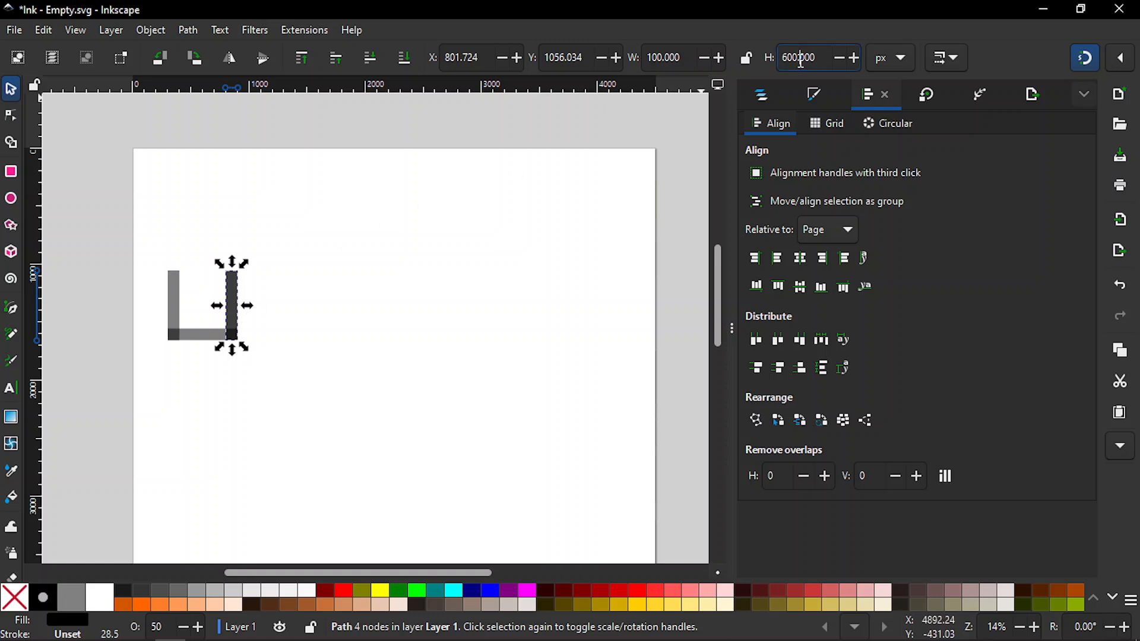
pyautogui.press('Left')
pyautogui.press('Left')
pyautogui.press('BackSpace')
pyautogui.write('3')
pyautogui.press('Return')
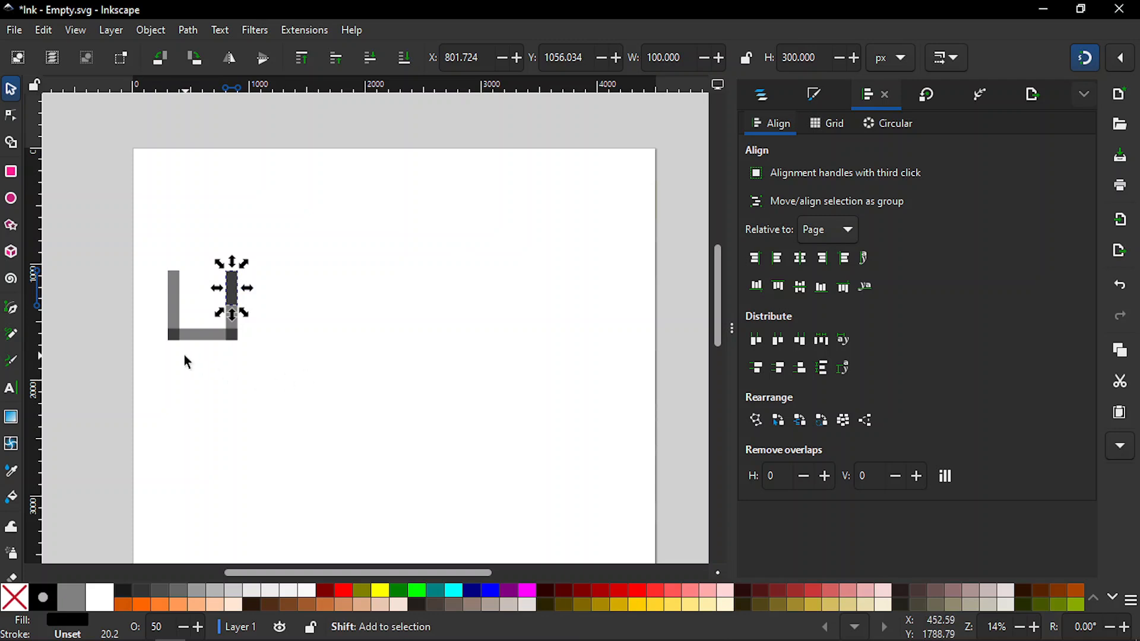
# Align the short bar's bottom edge to the horizontal bar's top edge and centre it horizontally on that bar, completing the W
pyautogui.keyDown('shift'); pyautogui.click(202, 337); pyautogui.keyUp('shift')
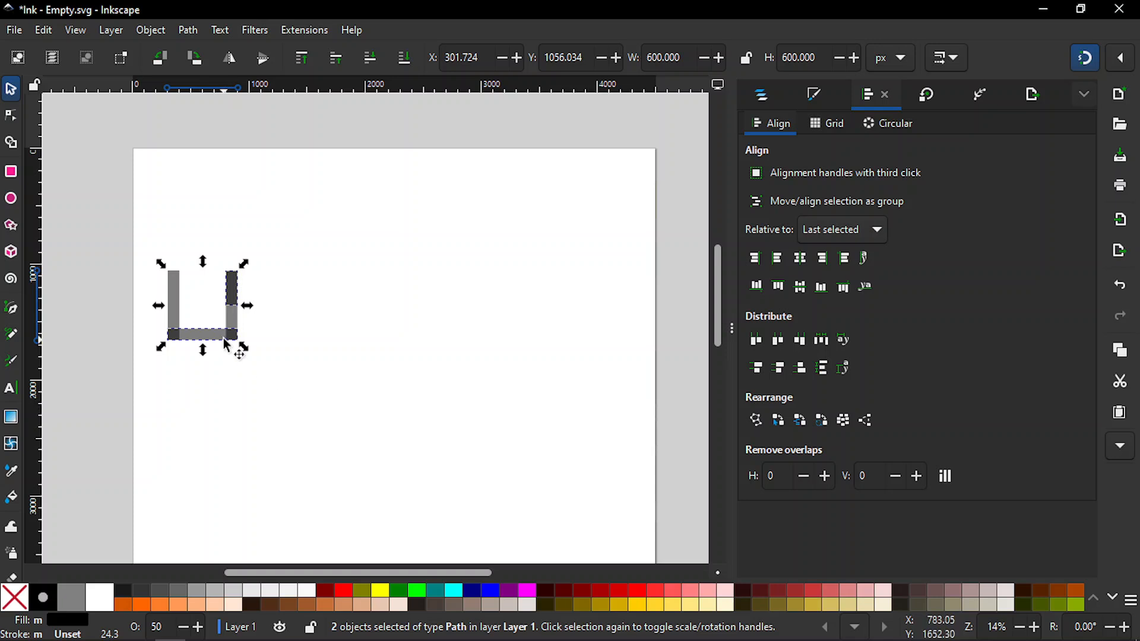
pyautogui.click(760, 289)
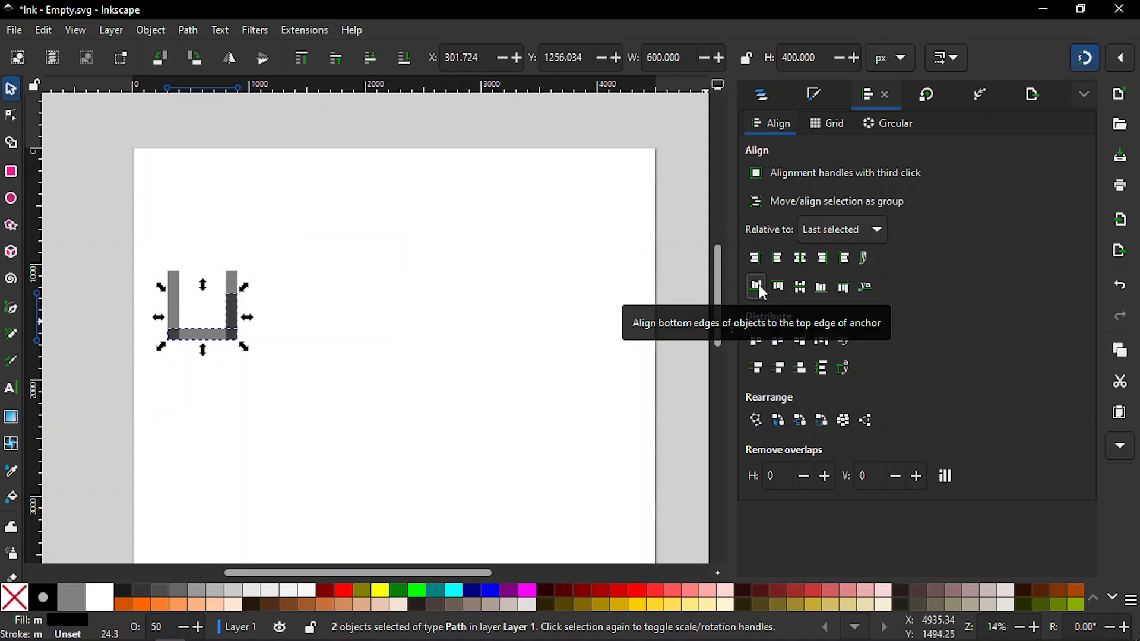
pyautogui.click(801, 263)
pyautogui.click(512, 334)
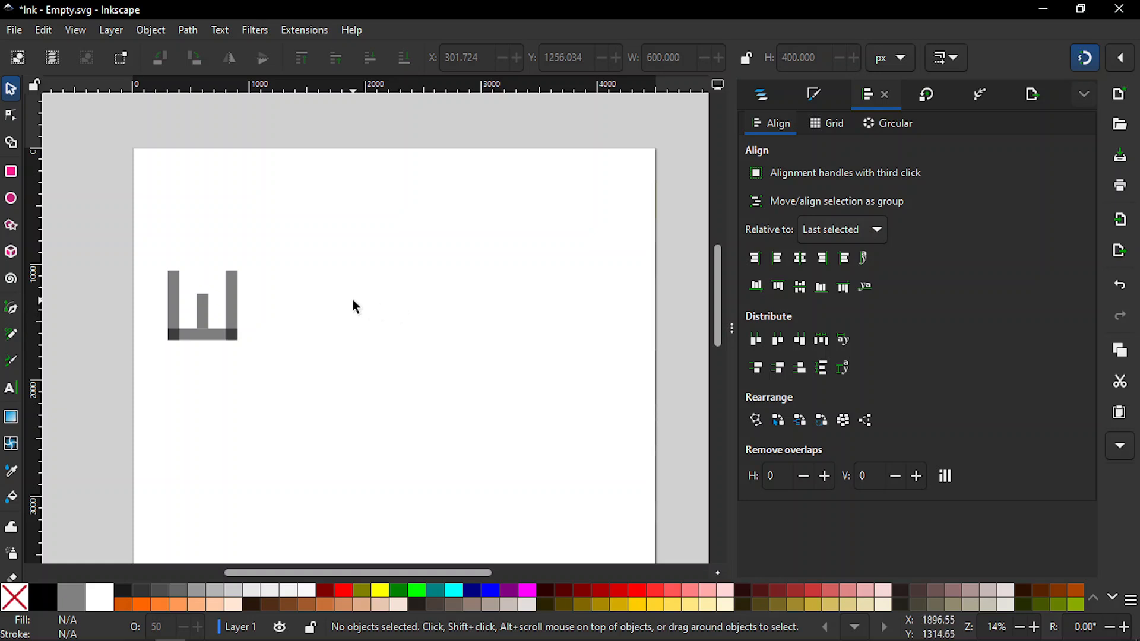
# Duplicate the W's tall right upright and align the copy's left edge to the original's right edge
pyautogui.click(235, 304)
pyautogui.press('ctrl')
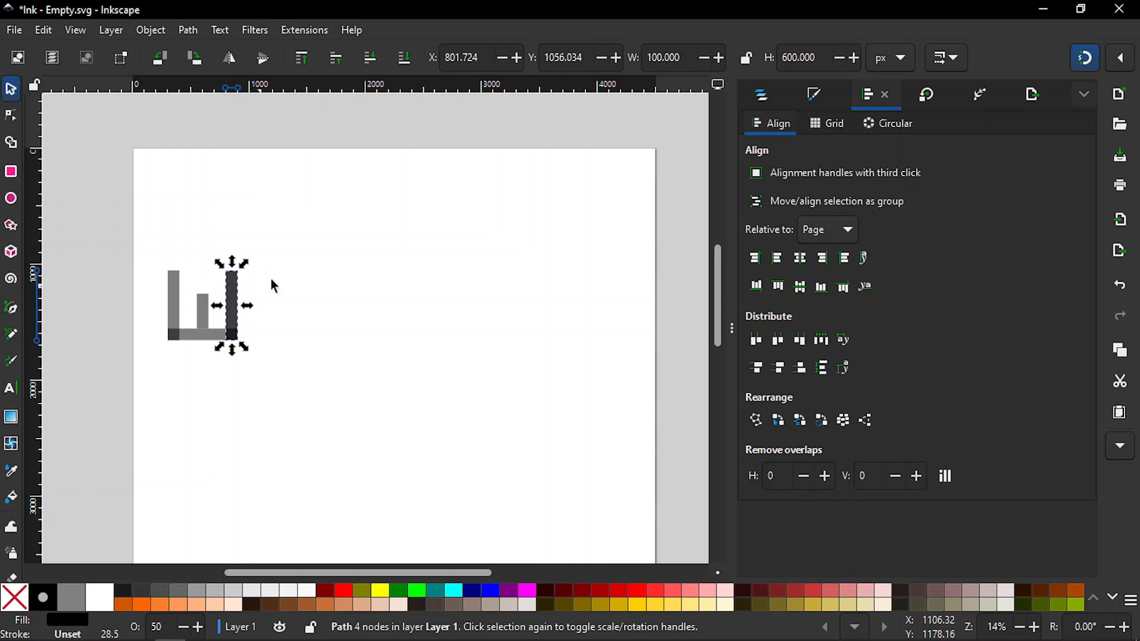
pyautogui.click(302, 267)
pyautogui.moveTo(214, 237); pyautogui.dragTo(264, 383)
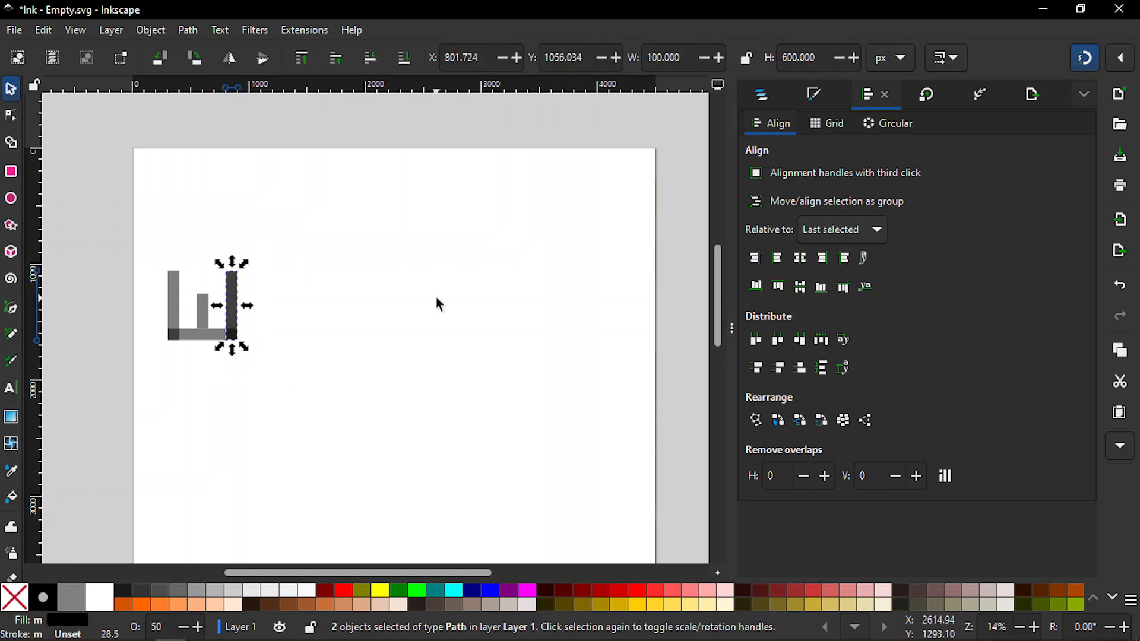
pyautogui.click(849, 260)
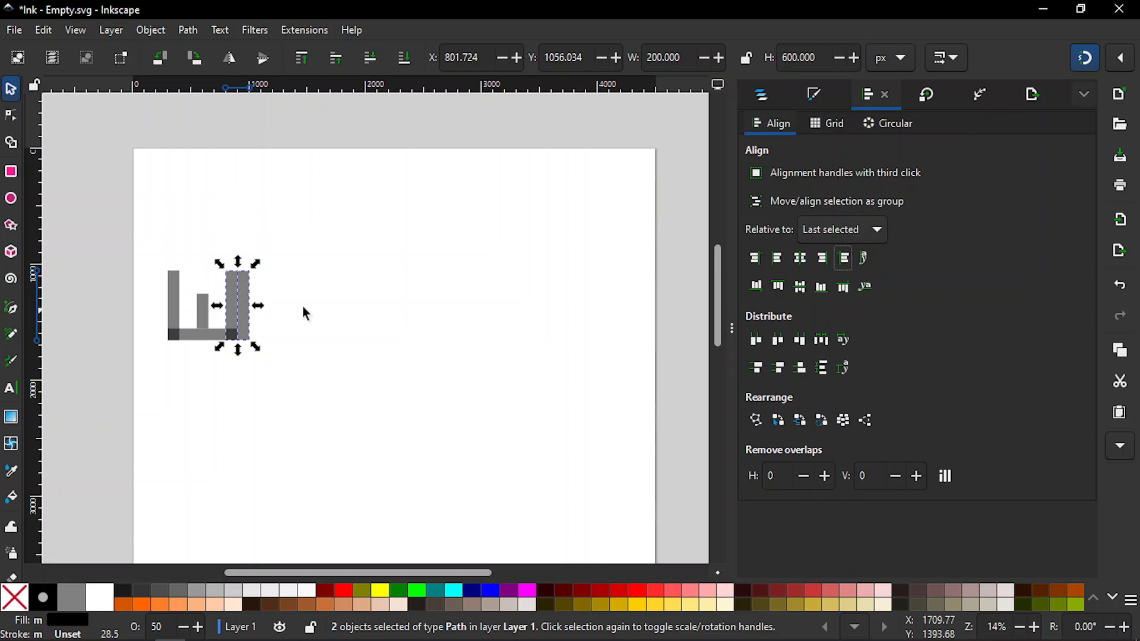
# Move the new upright bar 200 px horizontally away from the W with a relative move transform
pyautogui.click(240, 310)
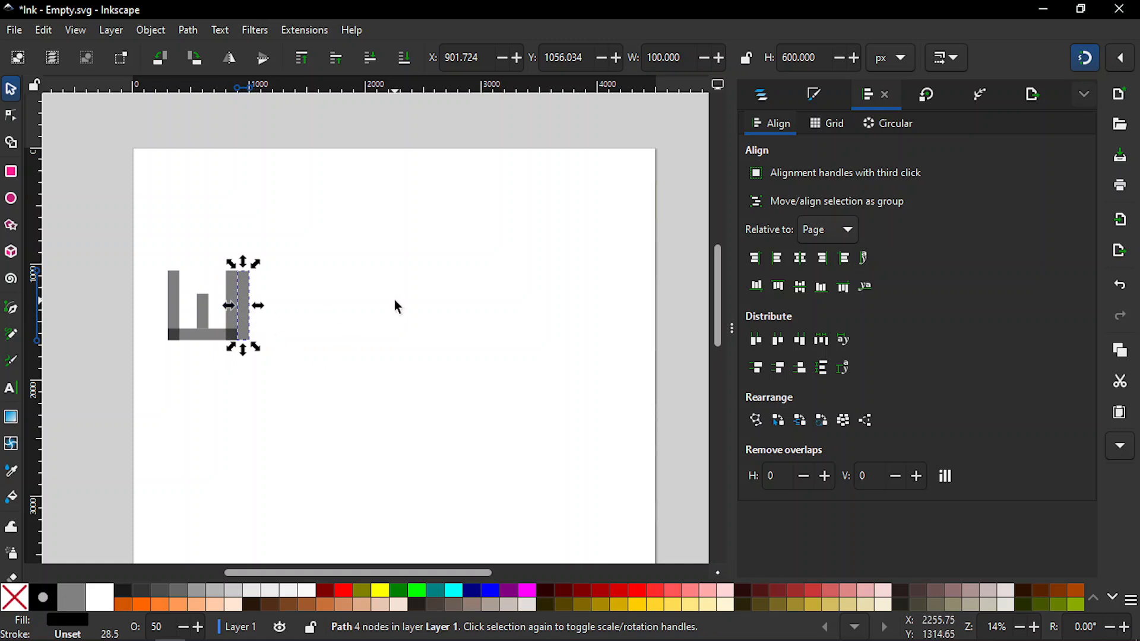
pyautogui.click(928, 97)
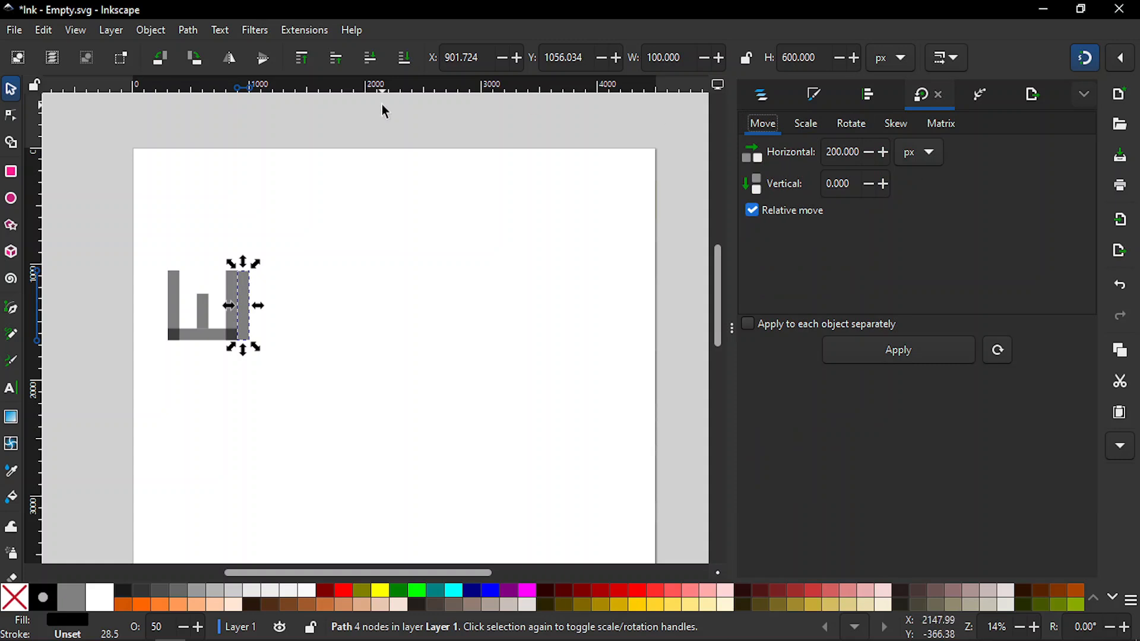
pyautogui.click(150, 30)
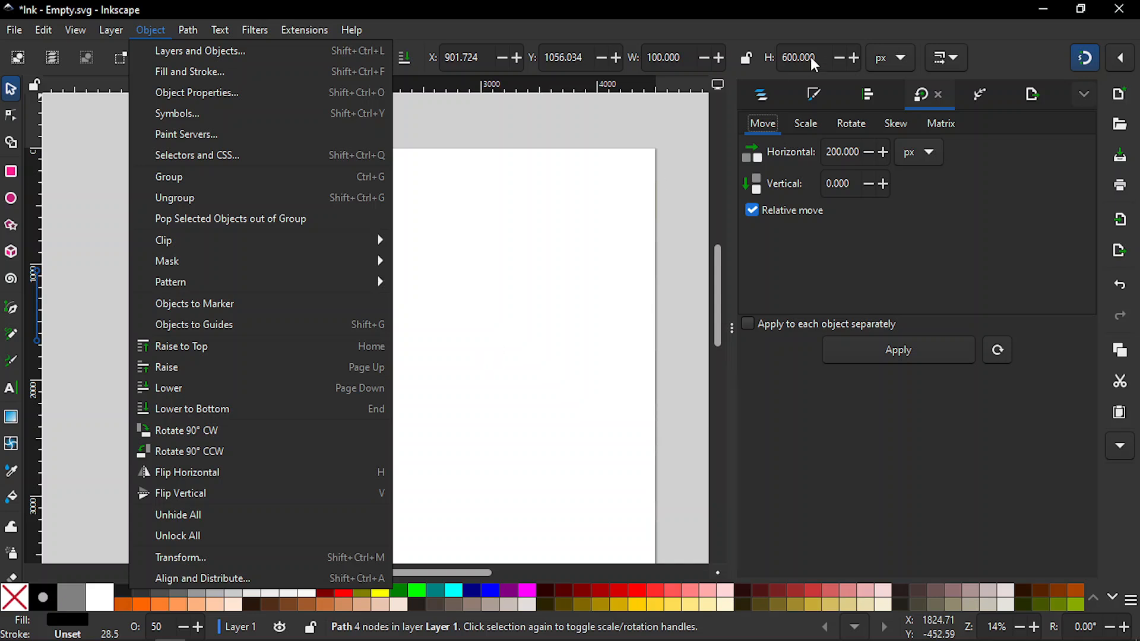
pyautogui.click(981, 40)
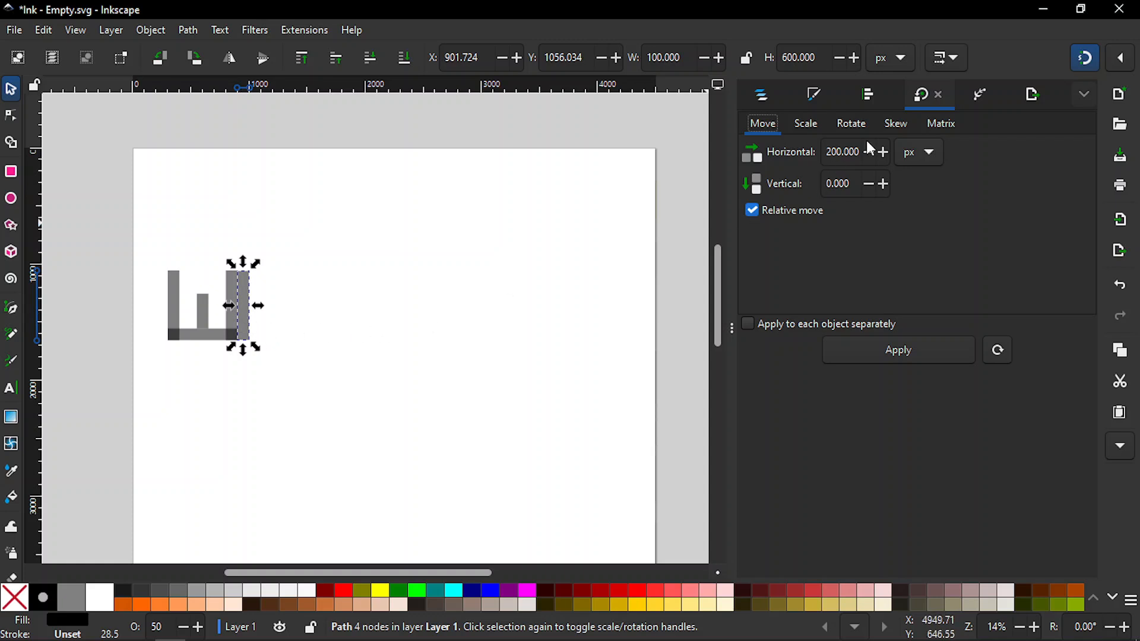
pyautogui.click(841, 152)
pyautogui.press('Return')
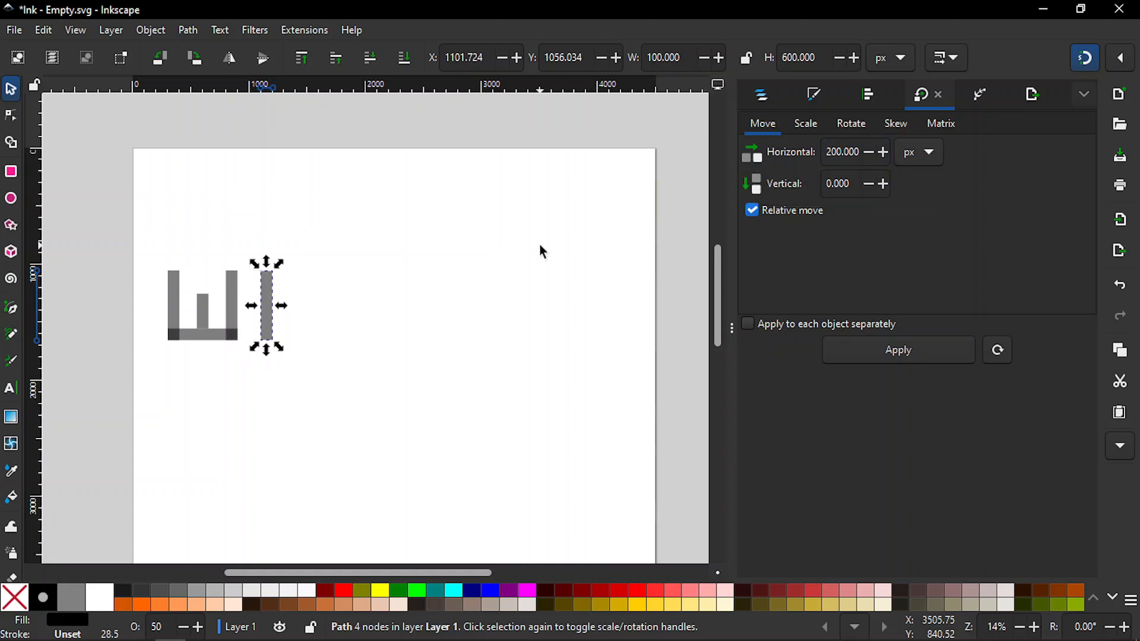
pyautogui.click(412, 273)
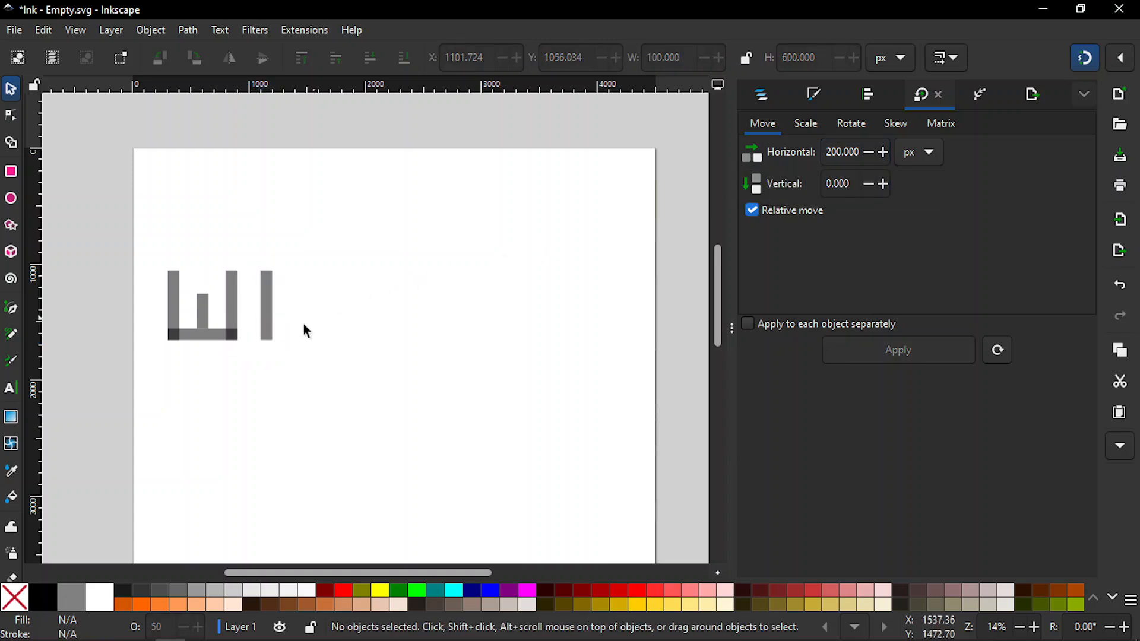
# Duplicate the W's horizontal bar and align the copy's left and top edges with the separate upright bar
pyautogui.click(217, 337)
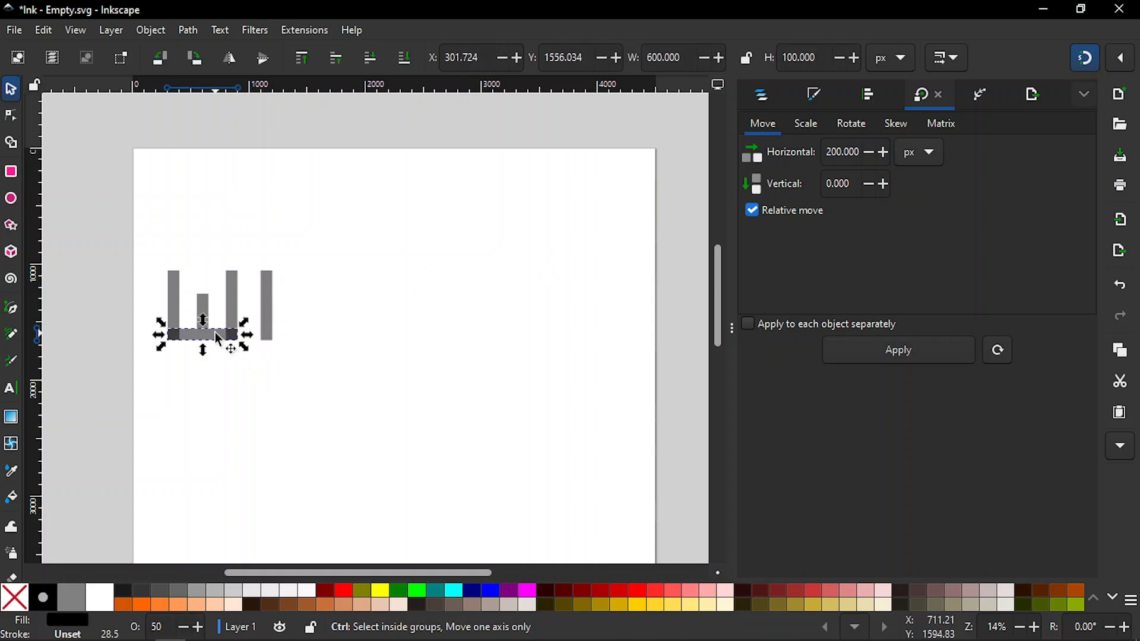
pyautogui.hotkey('ctrl', 'd')
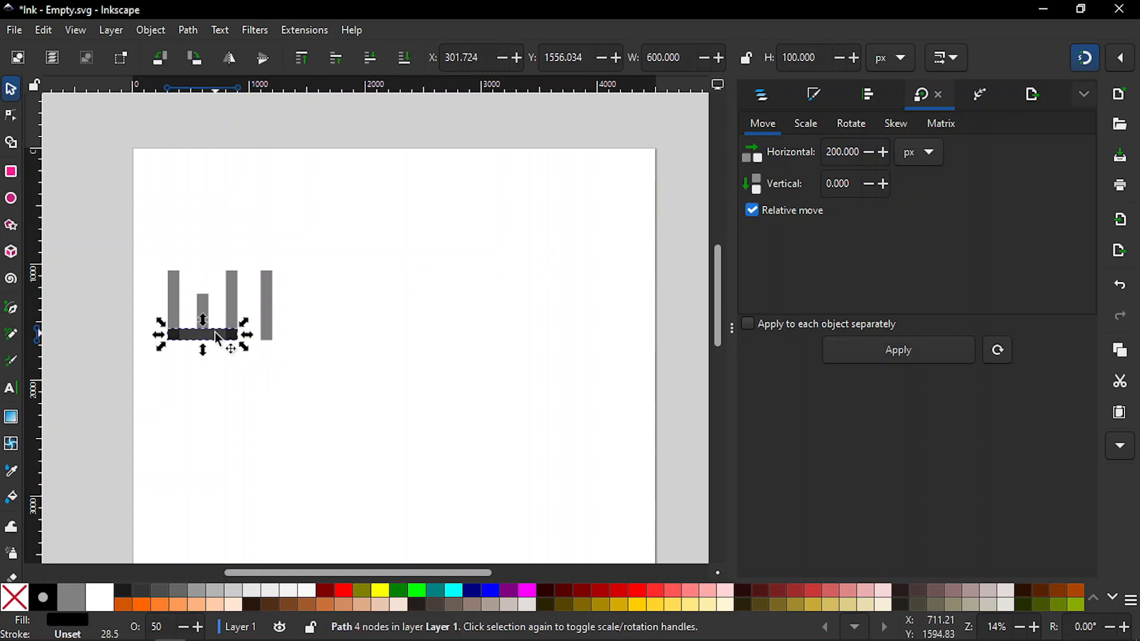
pyautogui.keyDown('shift'); pyautogui.click(267, 318); pyautogui.keyUp('shift')
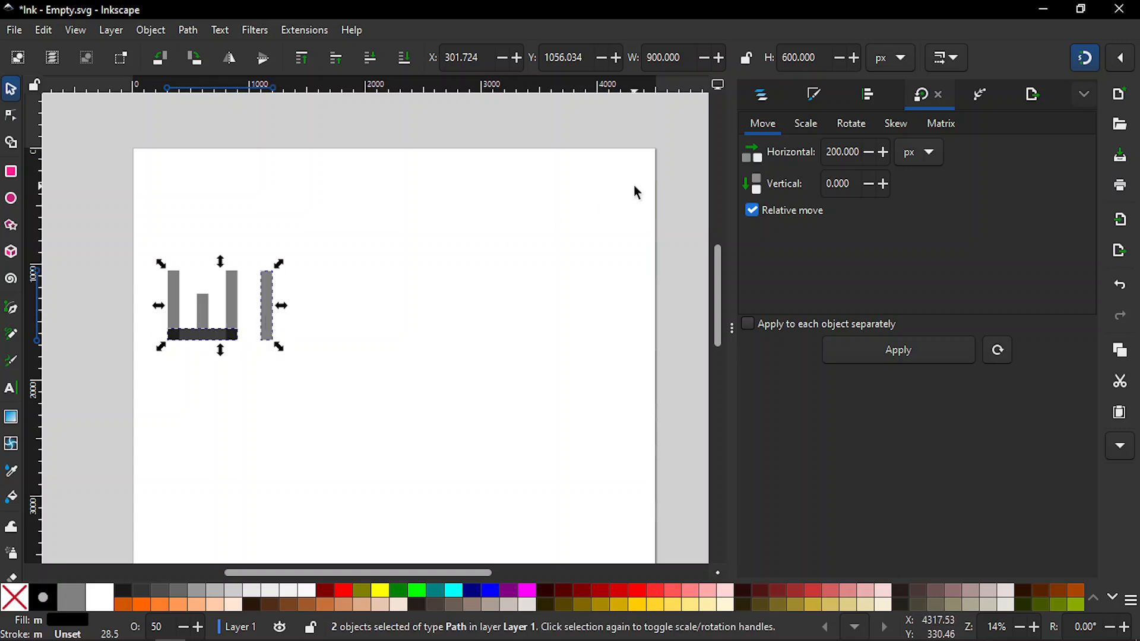
pyautogui.click(867, 104)
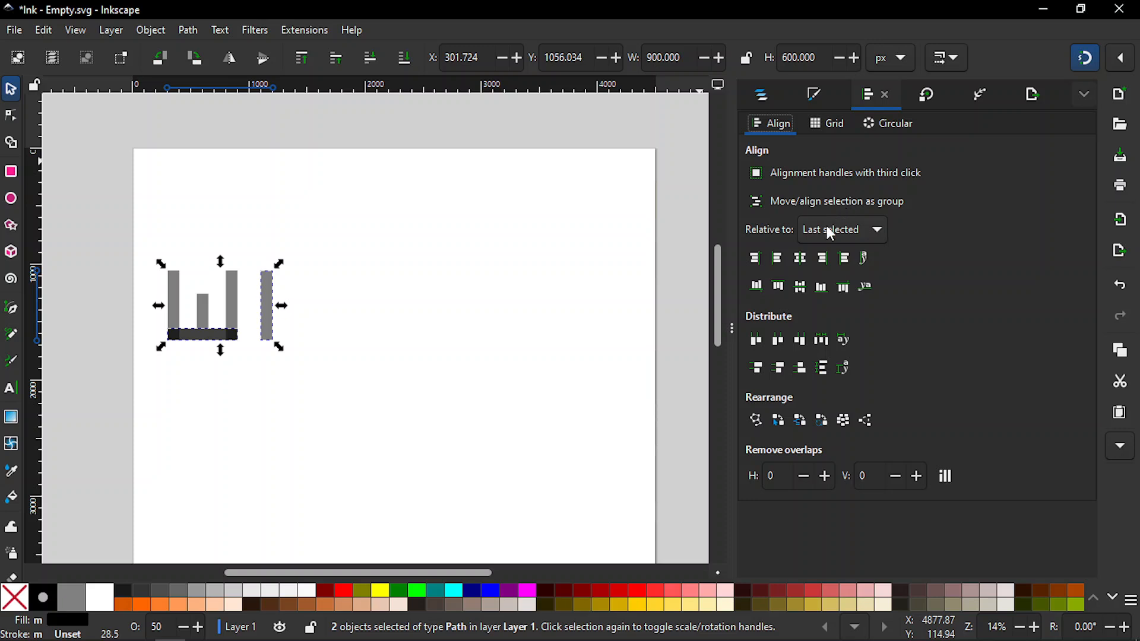
pyautogui.click(776, 259)
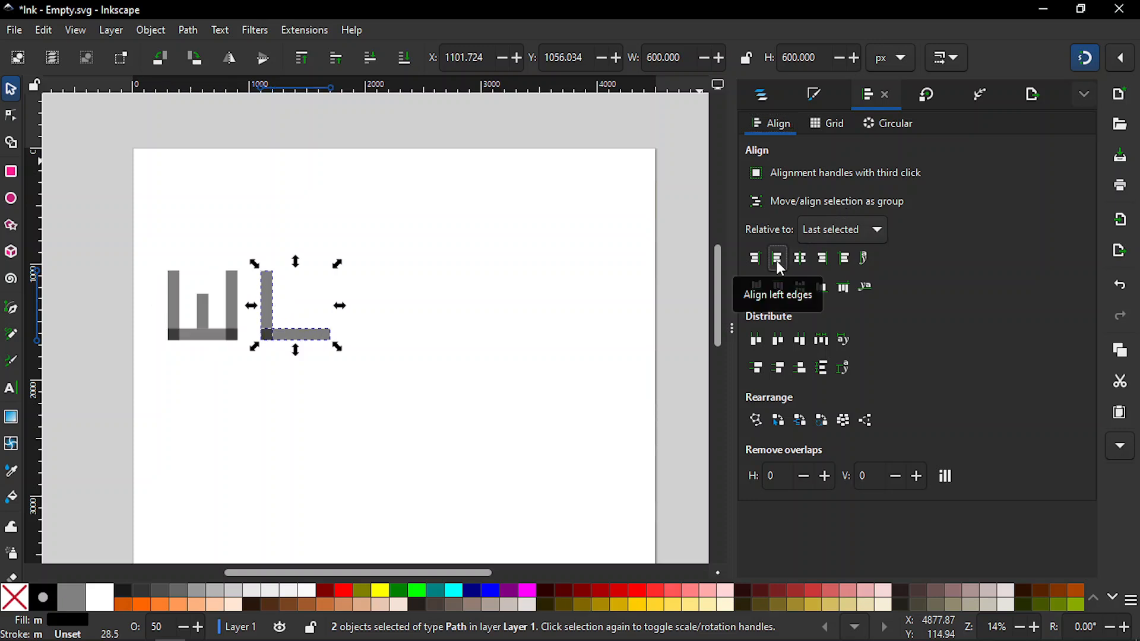
pyautogui.click(779, 287)
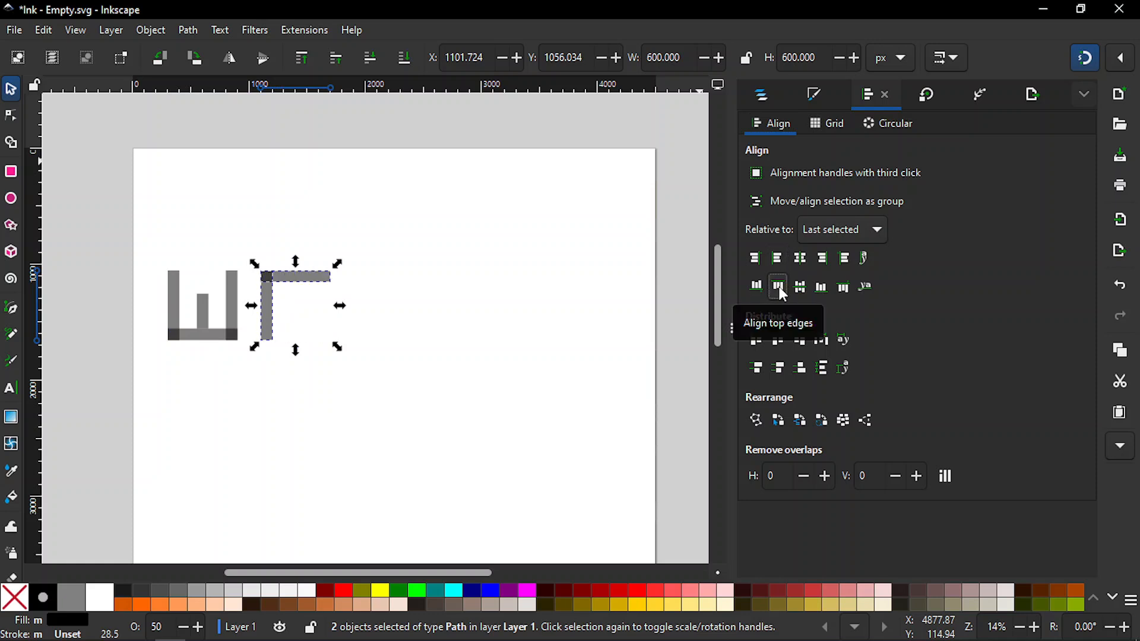
pyautogui.click(425, 321)
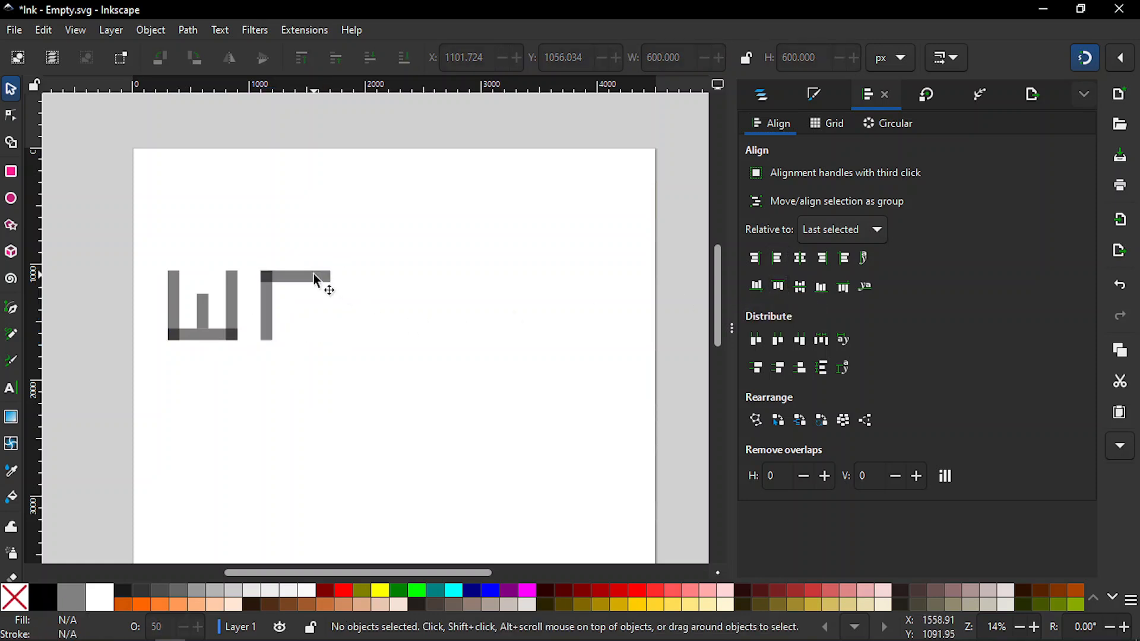
# Duplicate the second letter's top horizontal bar and align the copy with the upright bar's bottom edge
pyautogui.click(313, 273)
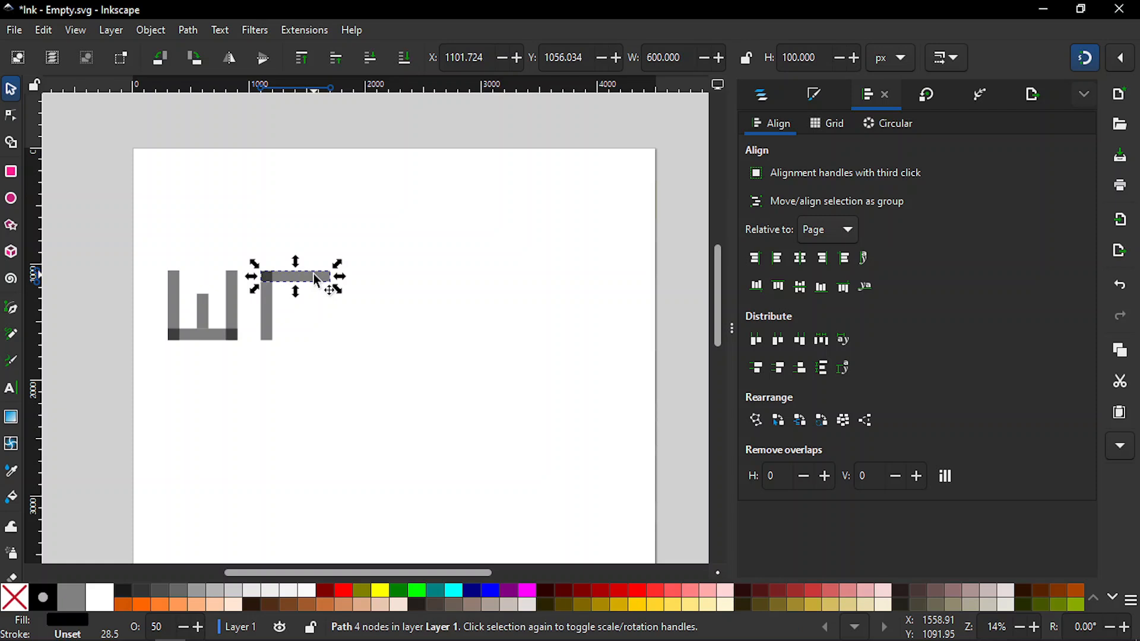
pyautogui.hotkey('ctrl', 'd')
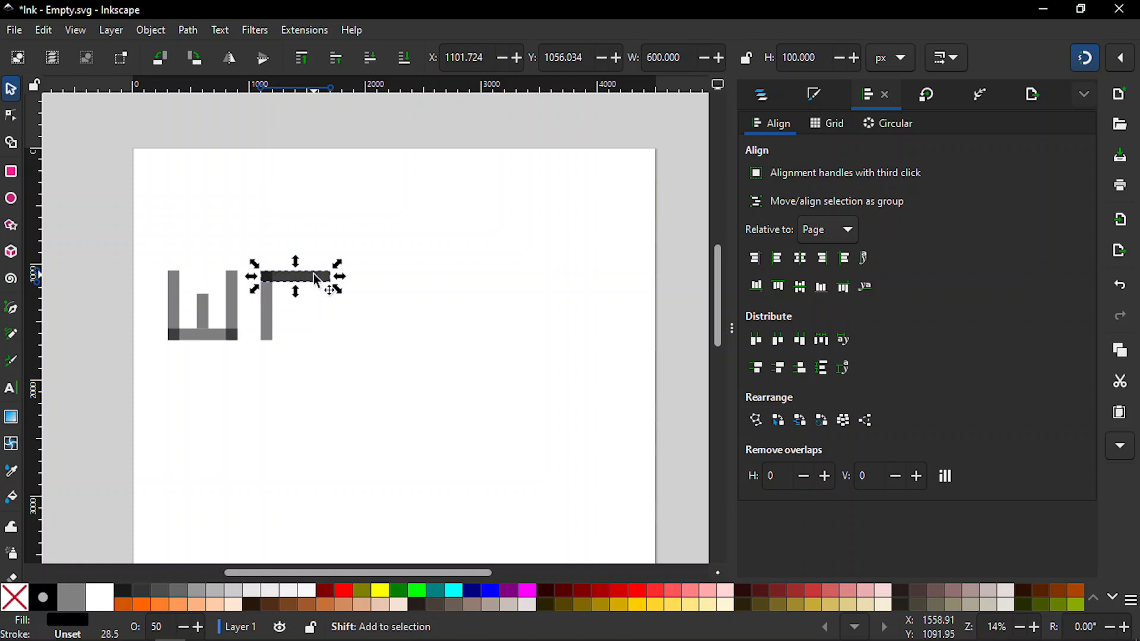
pyautogui.keyDown('shift'); pyautogui.click(269, 313); pyautogui.keyUp('shift')
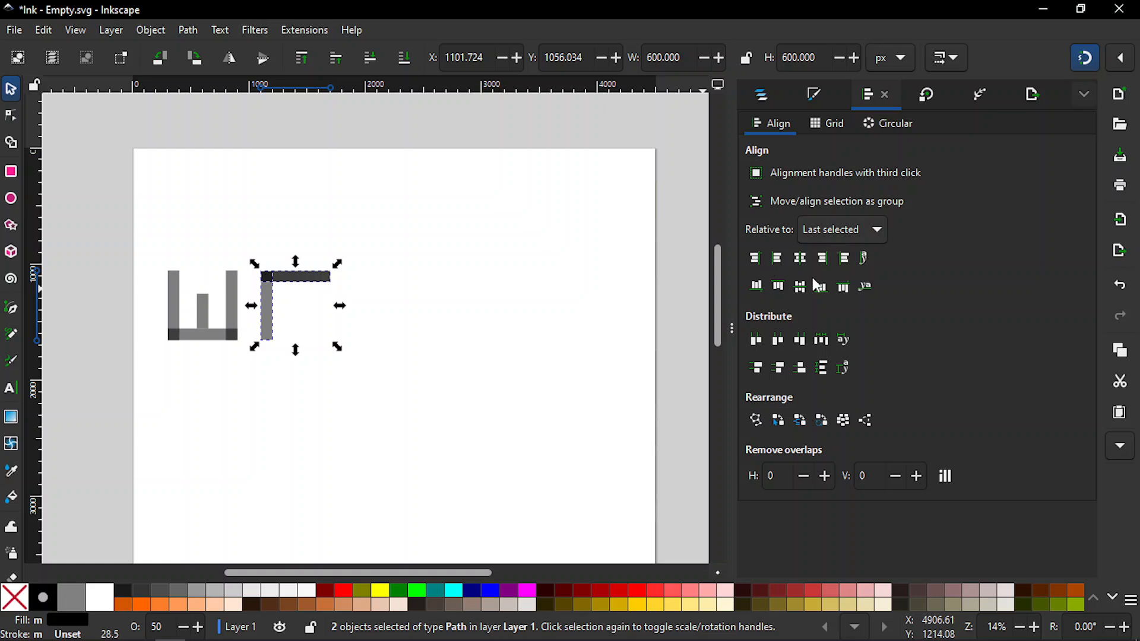
pyautogui.click(825, 287)
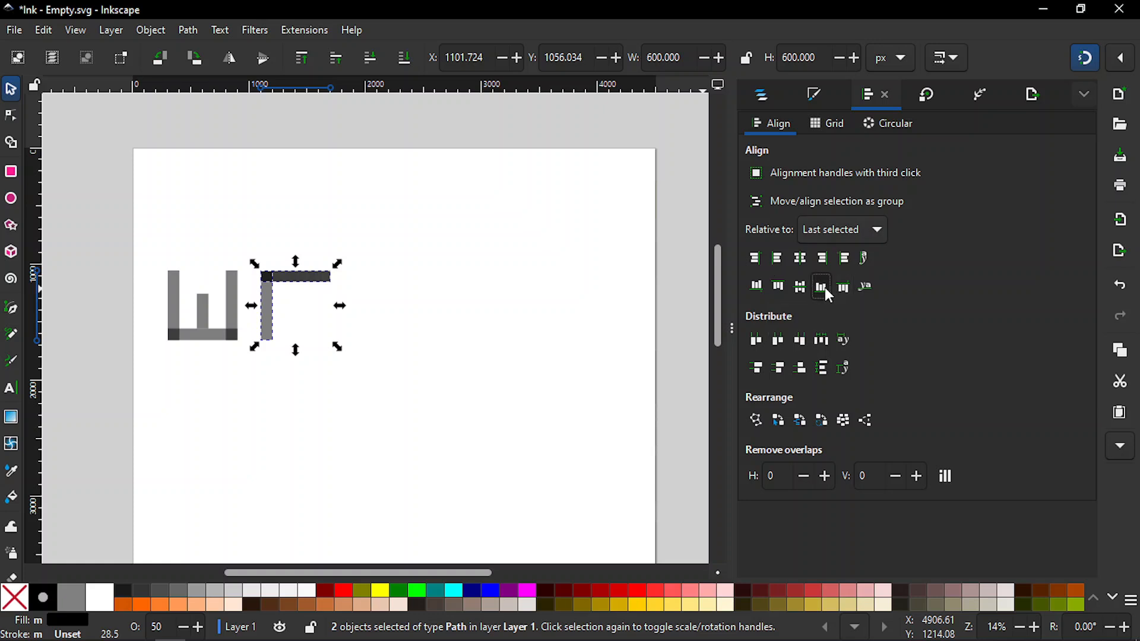
pyautogui.click(486, 355)
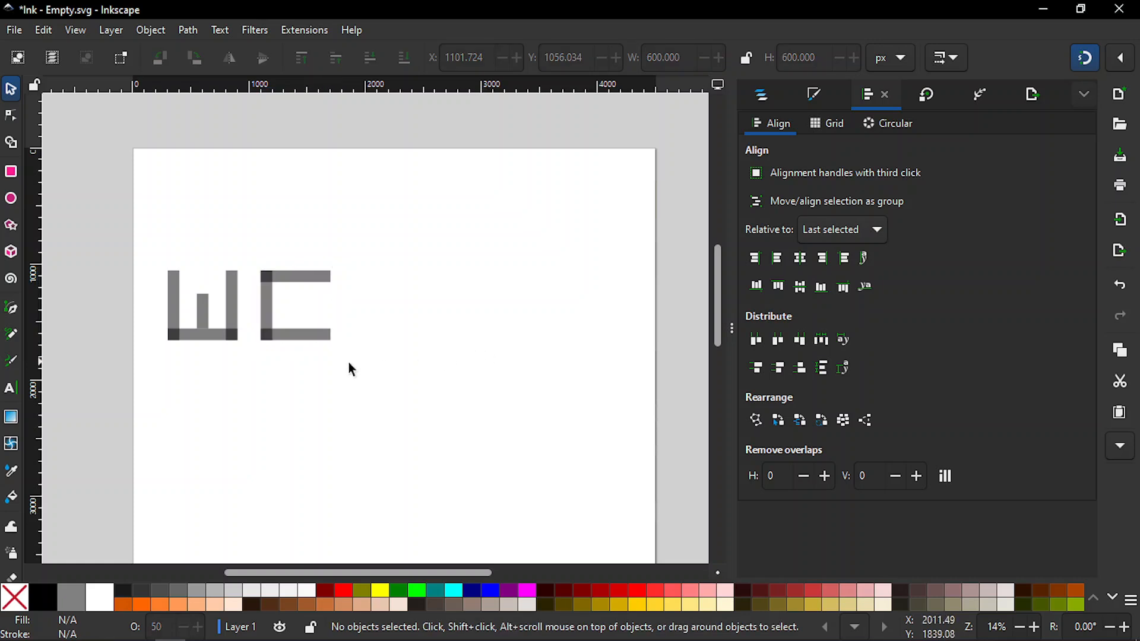
# Duplicate the second letter's bottom bar and centre the copy vertically on the upright, forming an E
pyautogui.click(315, 332)
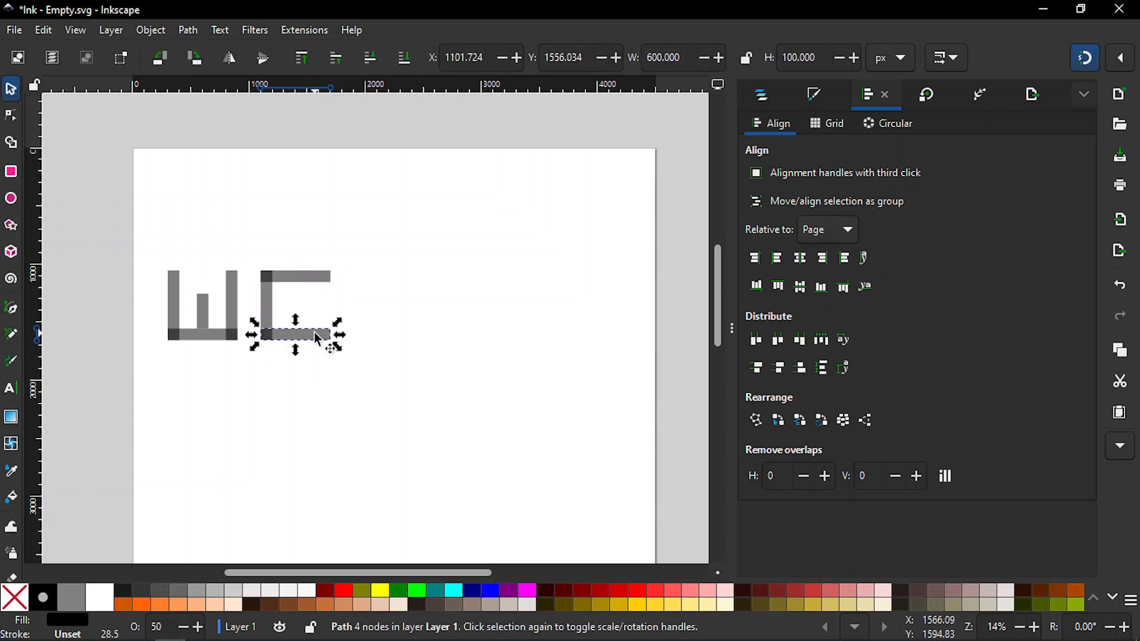
pyautogui.hotkey('ctrl', 'd')
pyautogui.keyDown('shift'); pyautogui.click(269, 302); pyautogui.keyUp('shift')
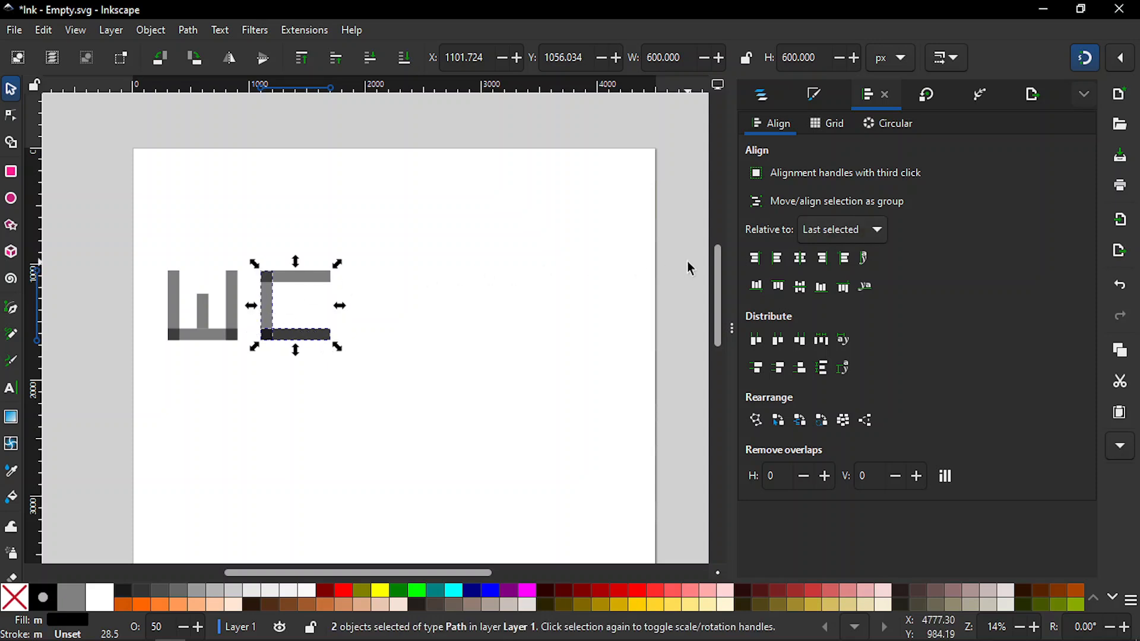
pyautogui.click(802, 291)
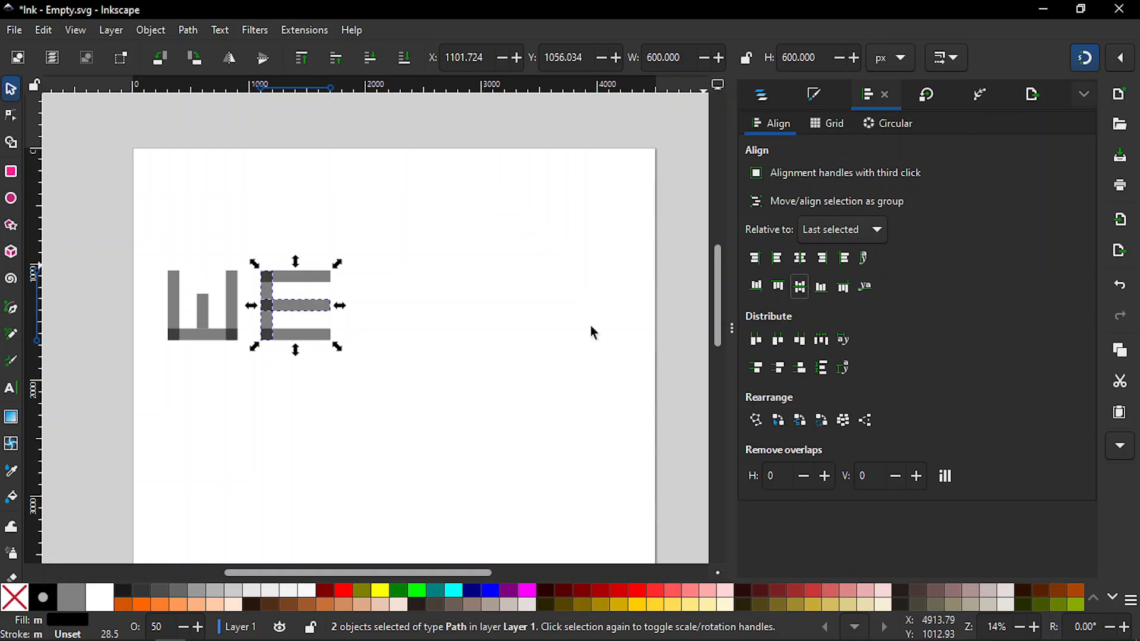
pyautogui.click(480, 356)
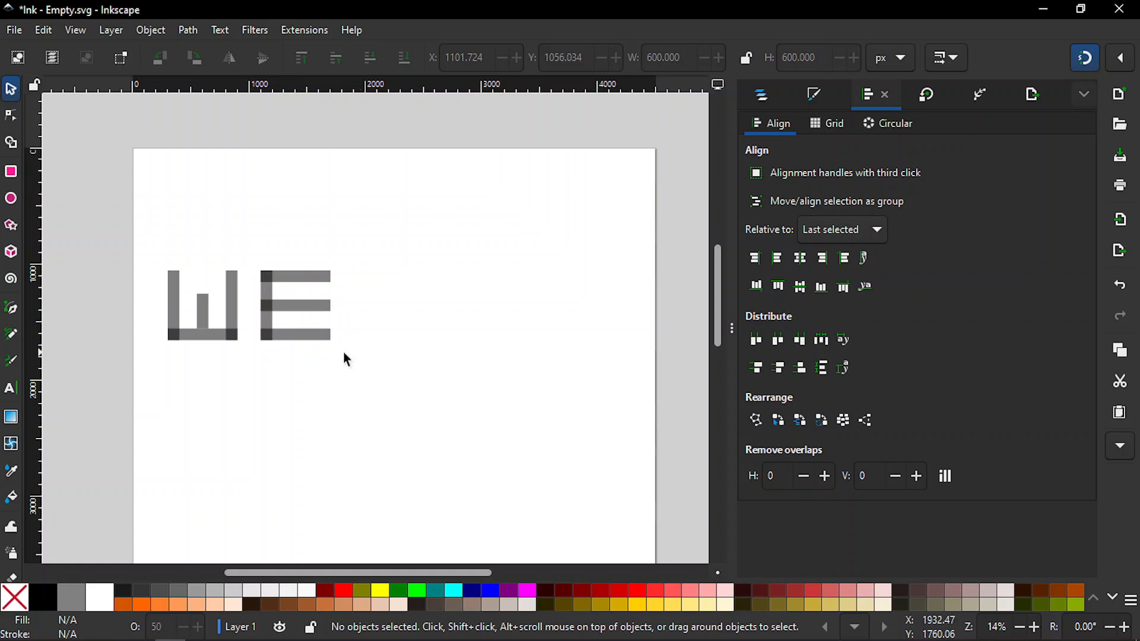
# Duplicate the E's upright and bottom bars together and group the copies as an L
pyautogui.click(327, 339)
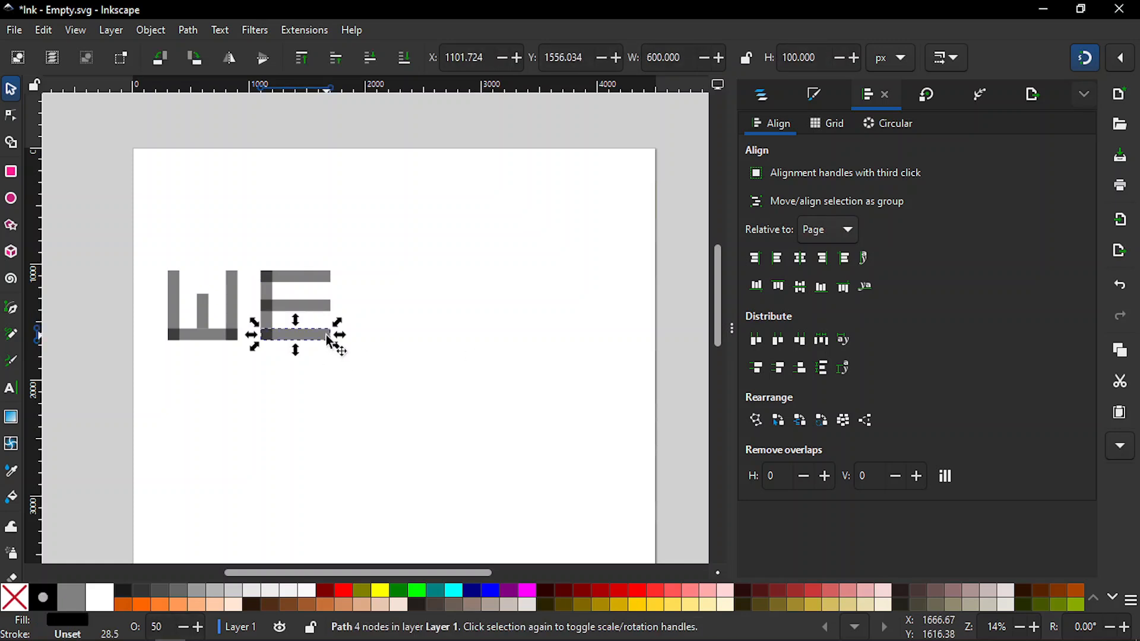
pyautogui.keyDown('shift'); pyautogui.click(270, 293); pyautogui.keyUp('shift')
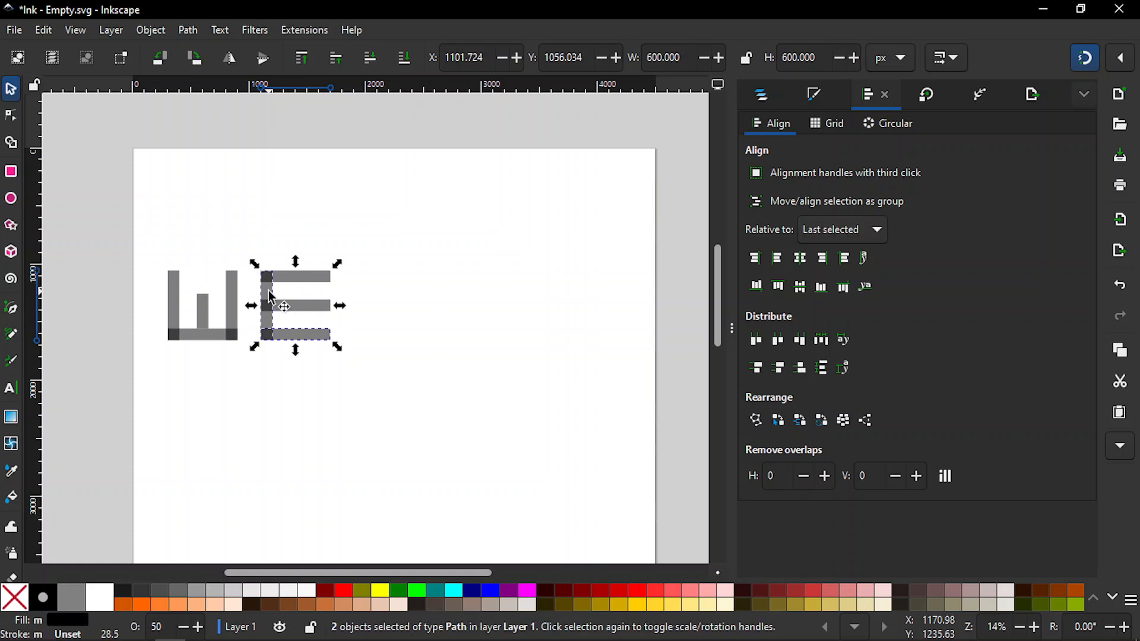
pyautogui.hotkey('ctrl', 'd')
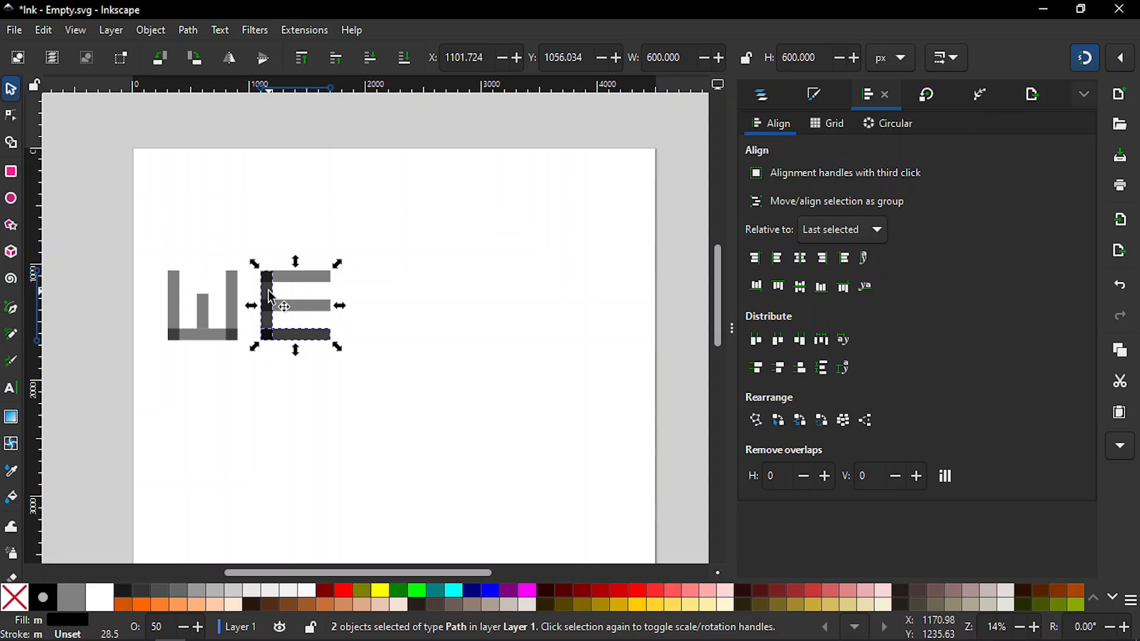
pyautogui.hotkey('ctrl', 'g')
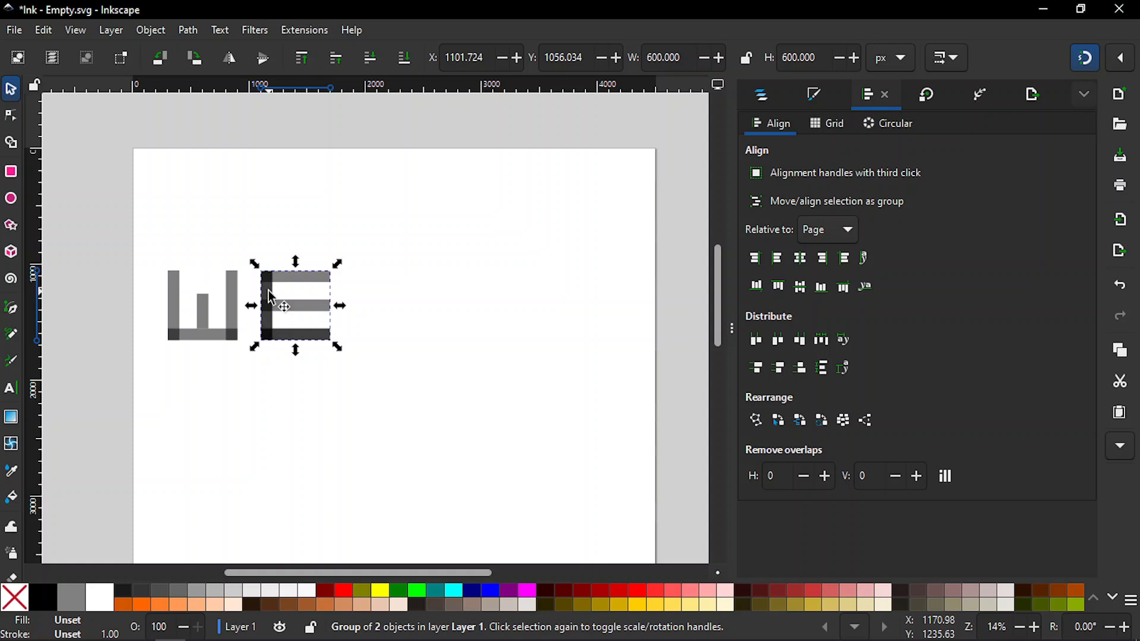
# Align the L group's left edge to the right edge of the E's top bar
pyautogui.press('shift')
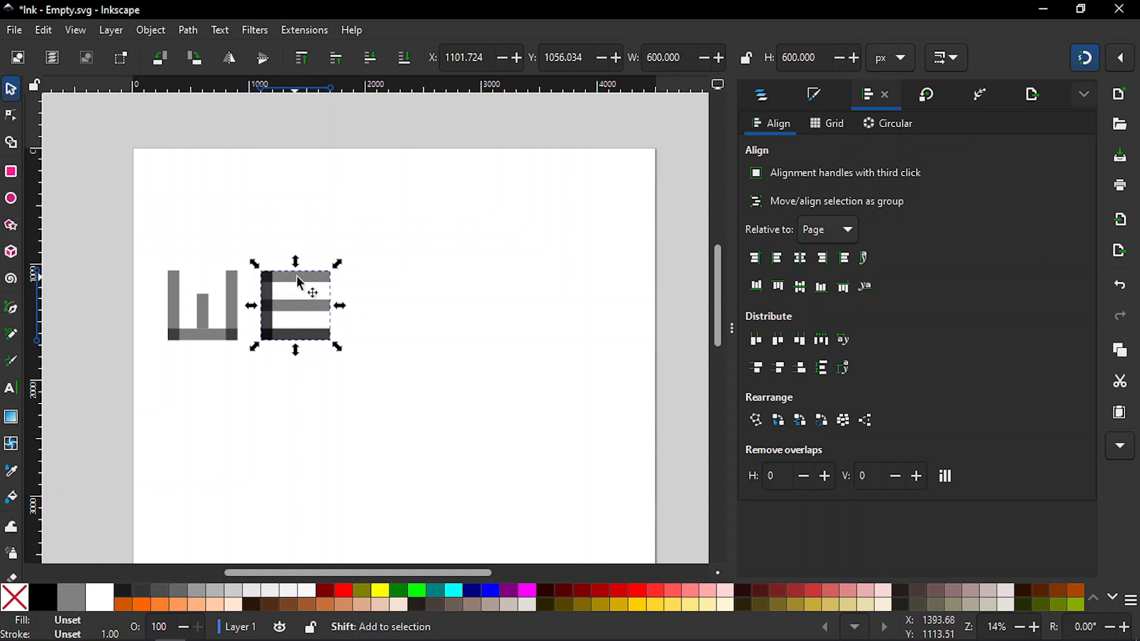
pyautogui.keyDown('shift'); pyautogui.click(315, 275); pyautogui.keyUp('shift')
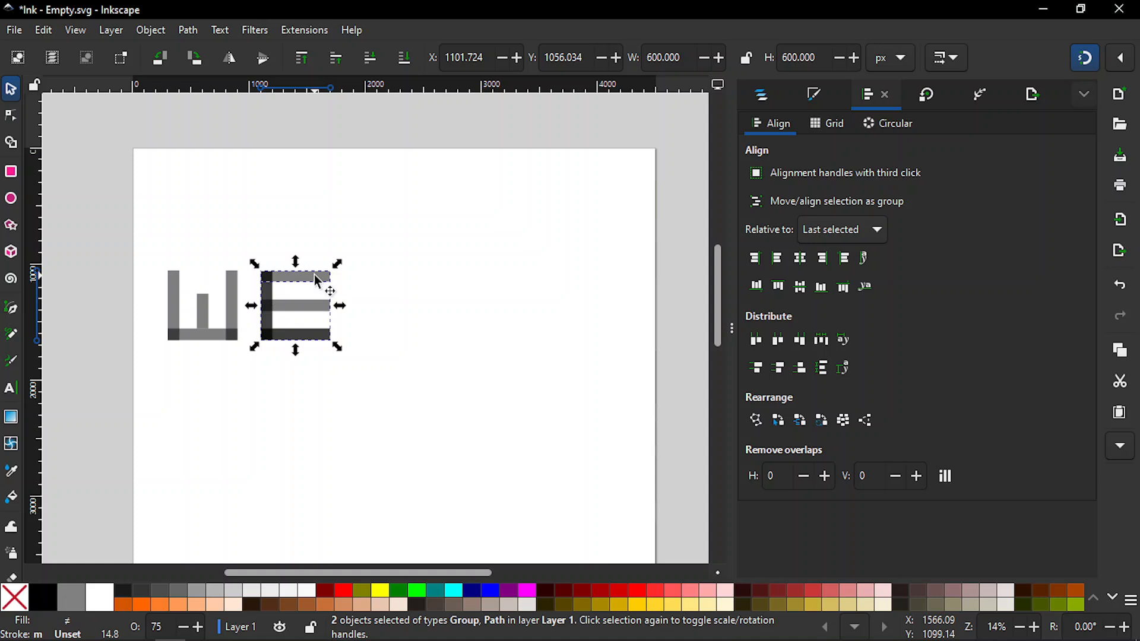
pyautogui.click(845, 262)
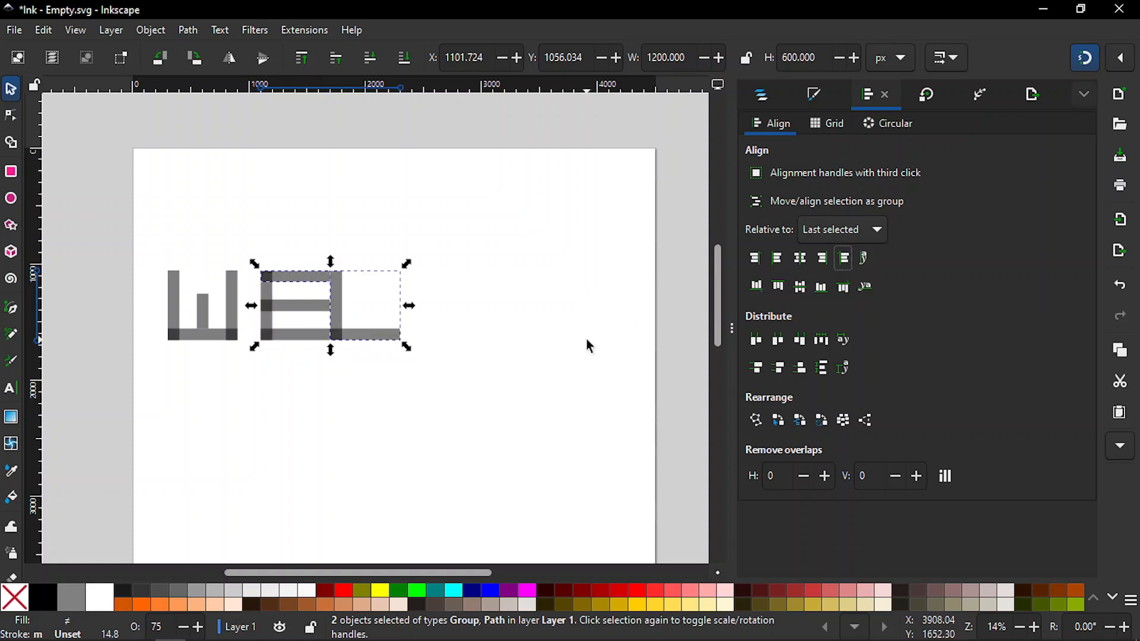
# Move the L group 200 px horizontally away from the E, with zero vertical offset, and ungroup it
pyautogui.click(295, 279)
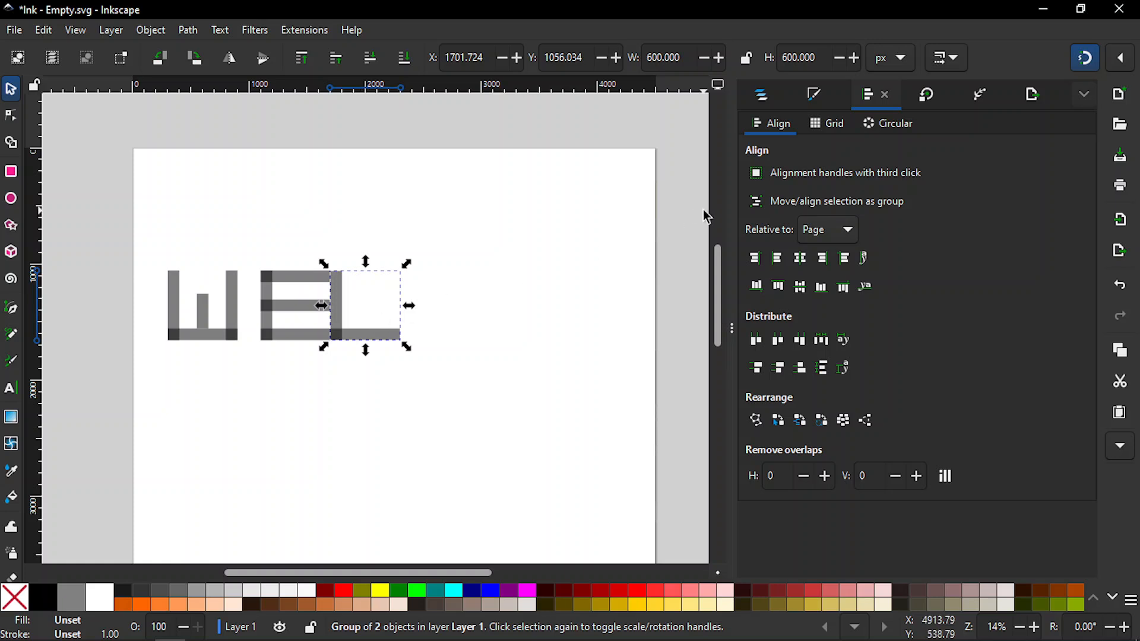
pyautogui.click(928, 96)
pyautogui.click(849, 152)
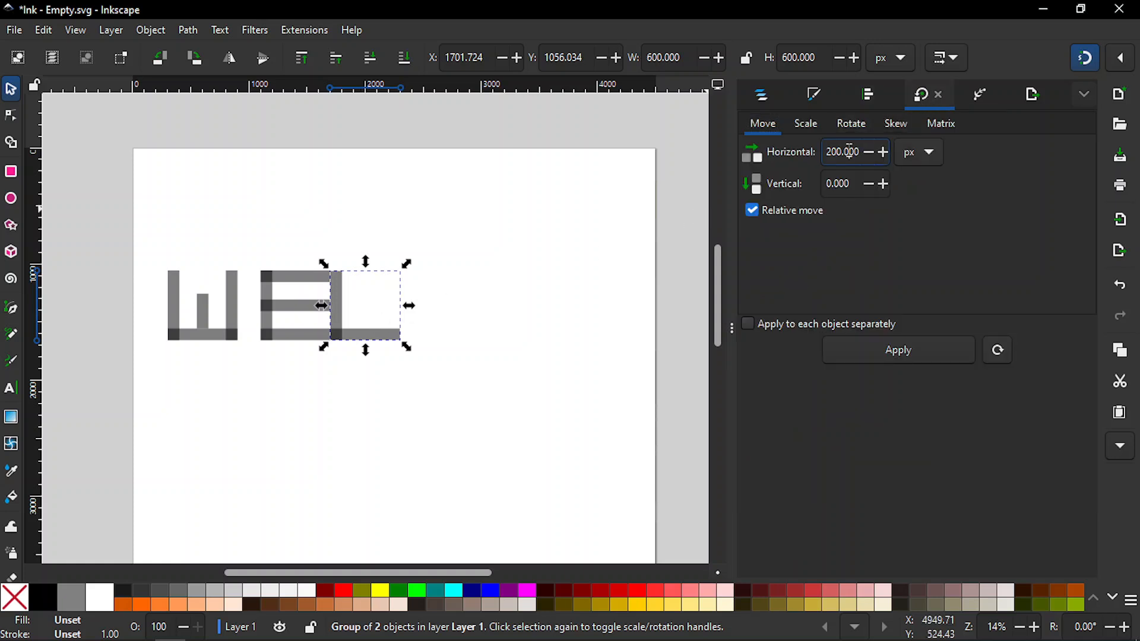
pyautogui.press('Return')
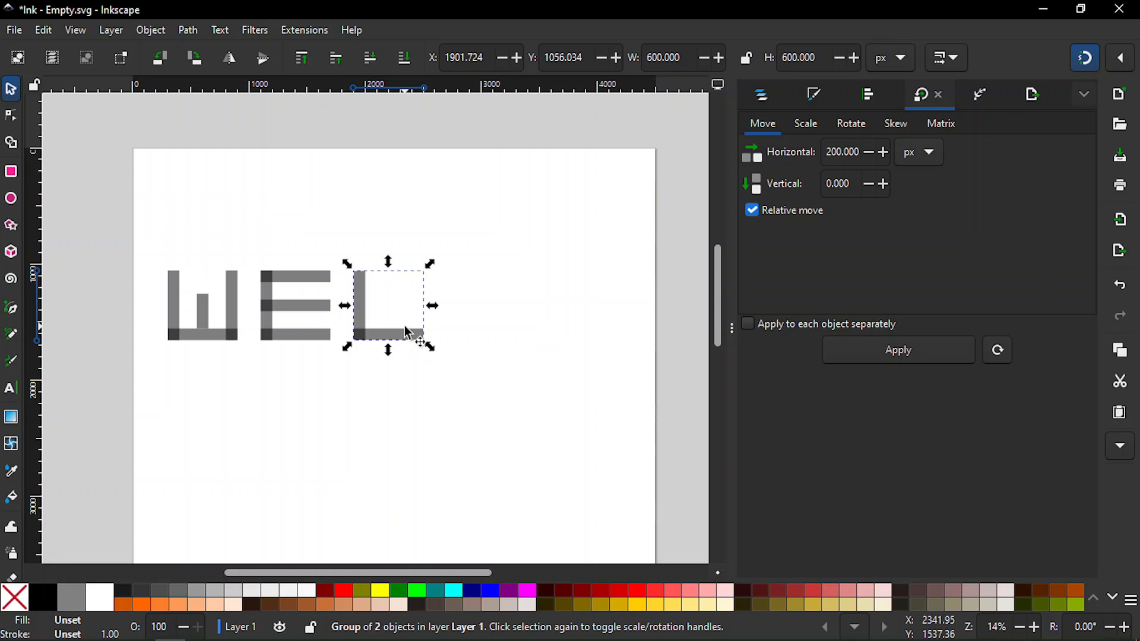
pyautogui.hotkey('ctrl', 'shift', 'g')
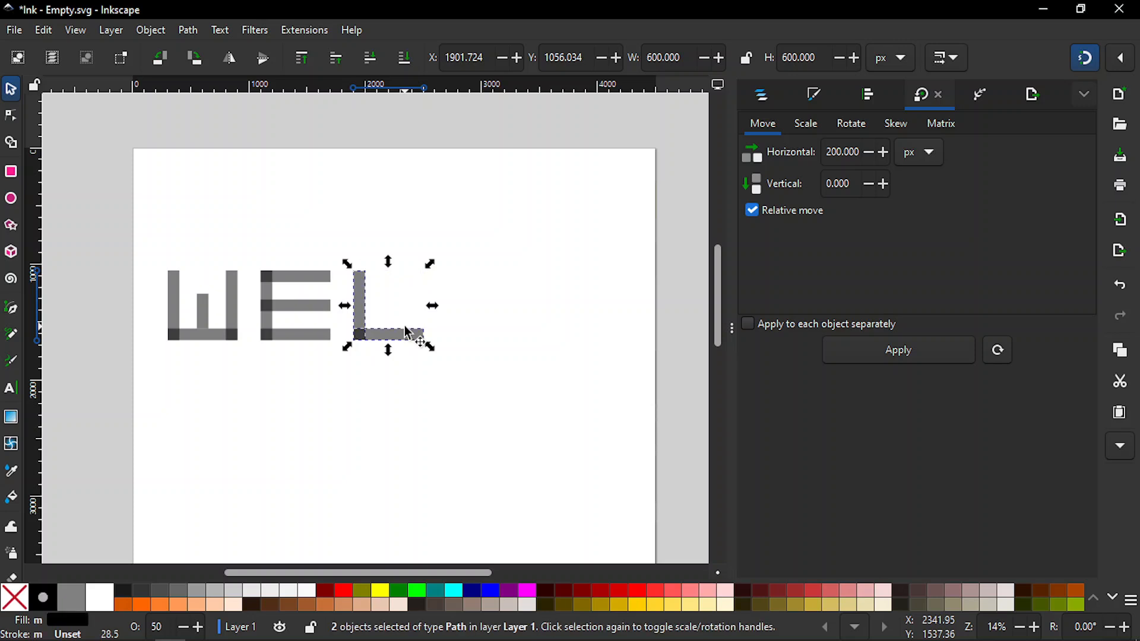
pyautogui.click(388, 419)
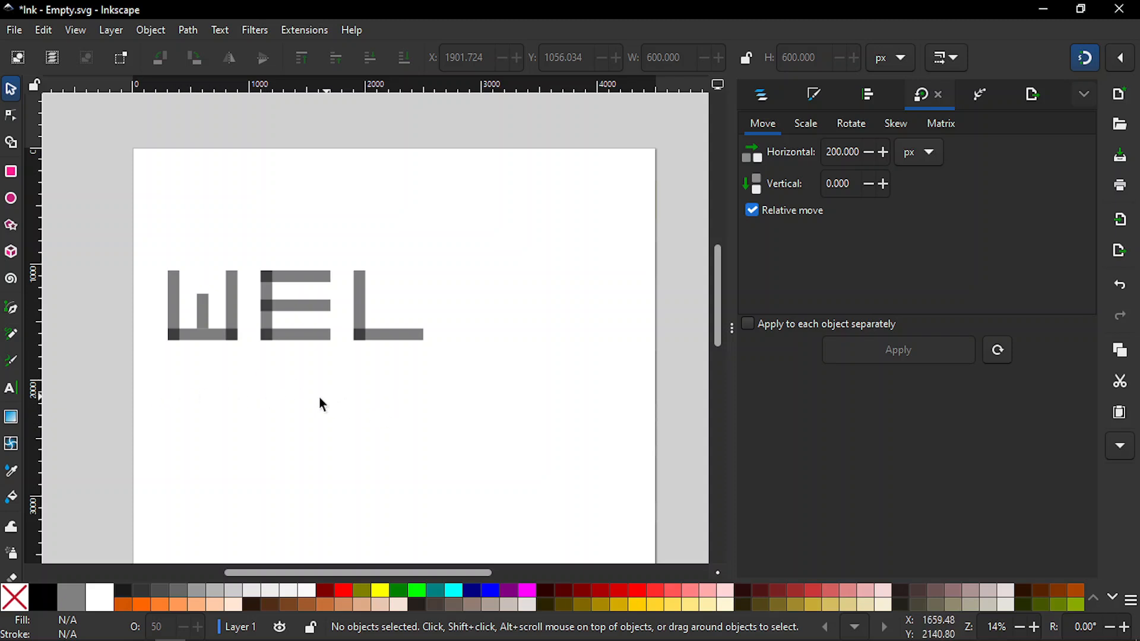
# Duplicate the W's four bars, group the copies, and place the group directly below the original W
pyautogui.moveTo(162, 239); pyautogui.dragTo(249, 383)
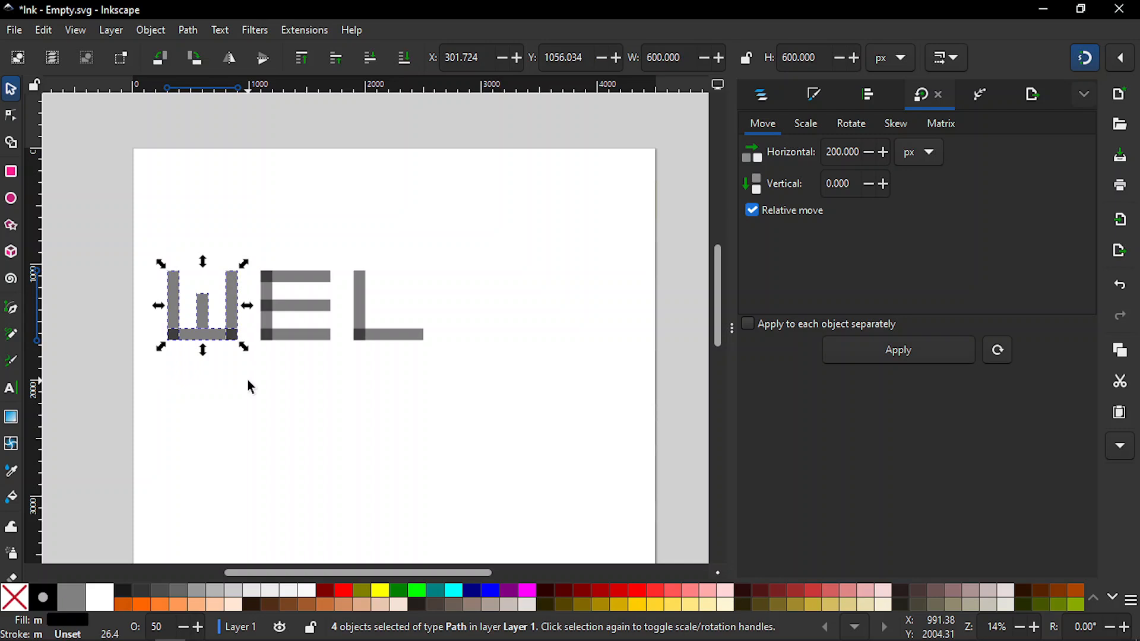
pyautogui.press('ctrl')
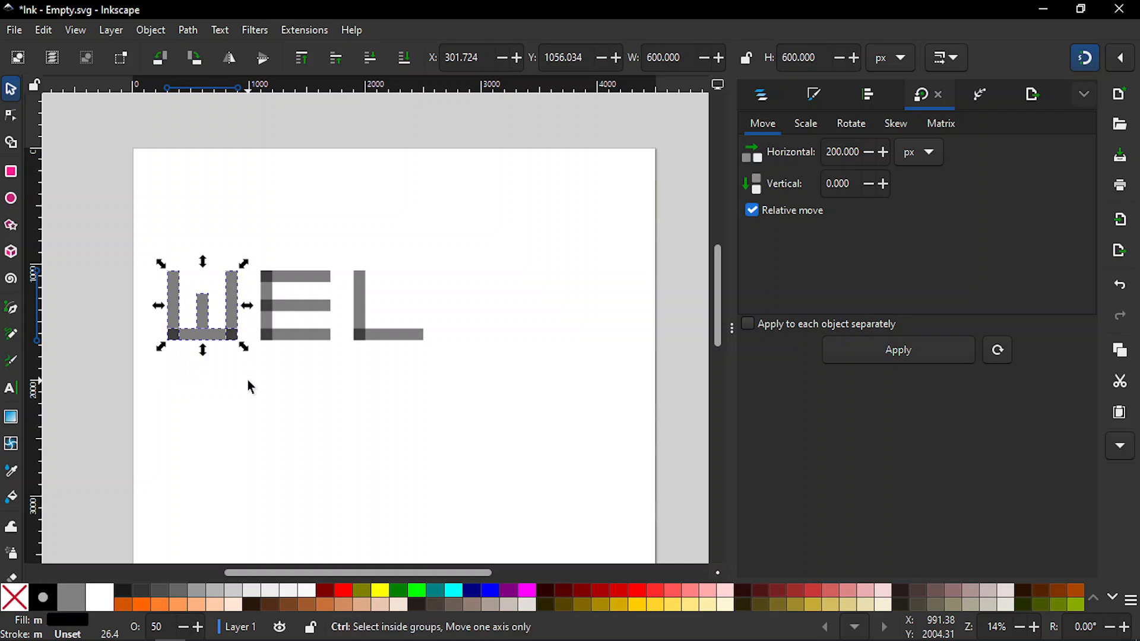
pyautogui.hotkey('ctrl', 'd')
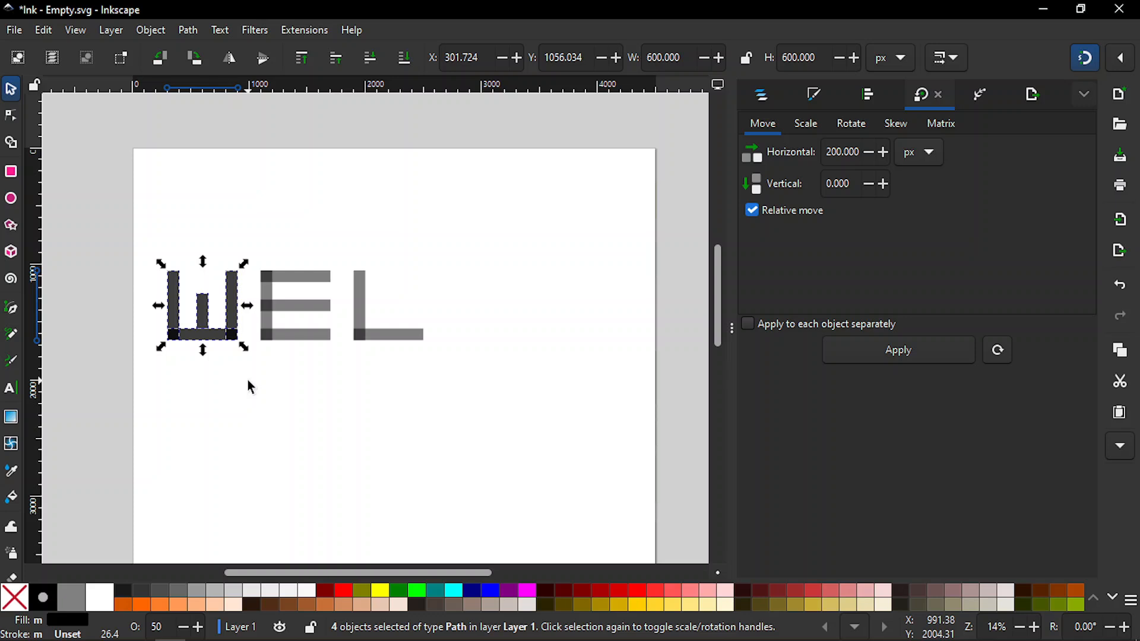
pyautogui.hotkey('ctrl', 'g')
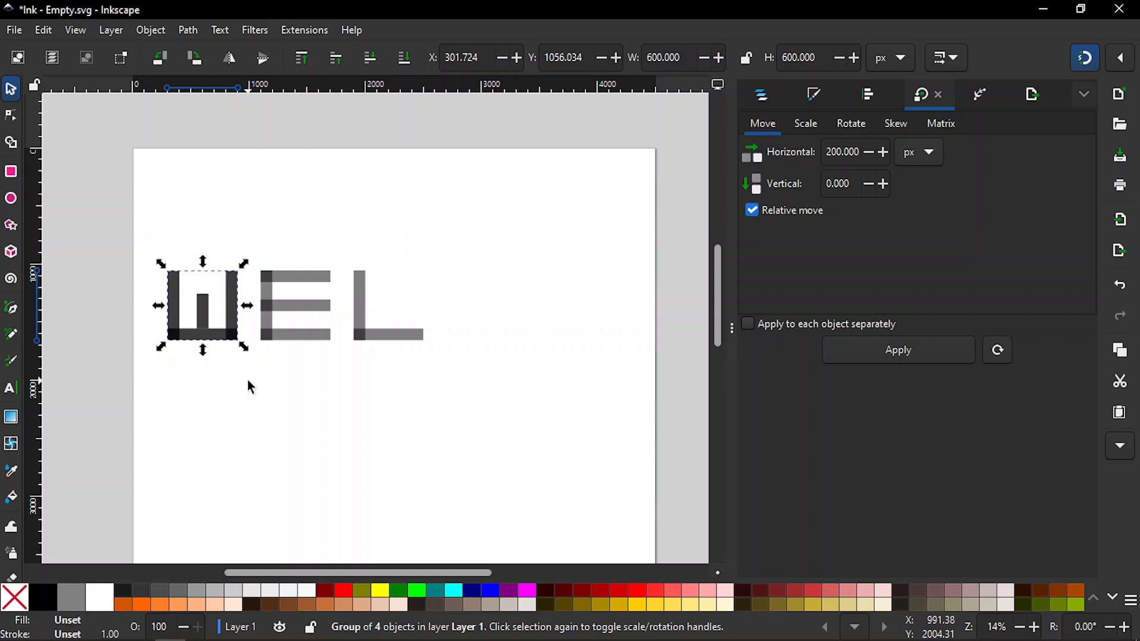
pyautogui.press('ctrl')
pyautogui.moveTo(207, 333); pyautogui.dragTo(202, 427)
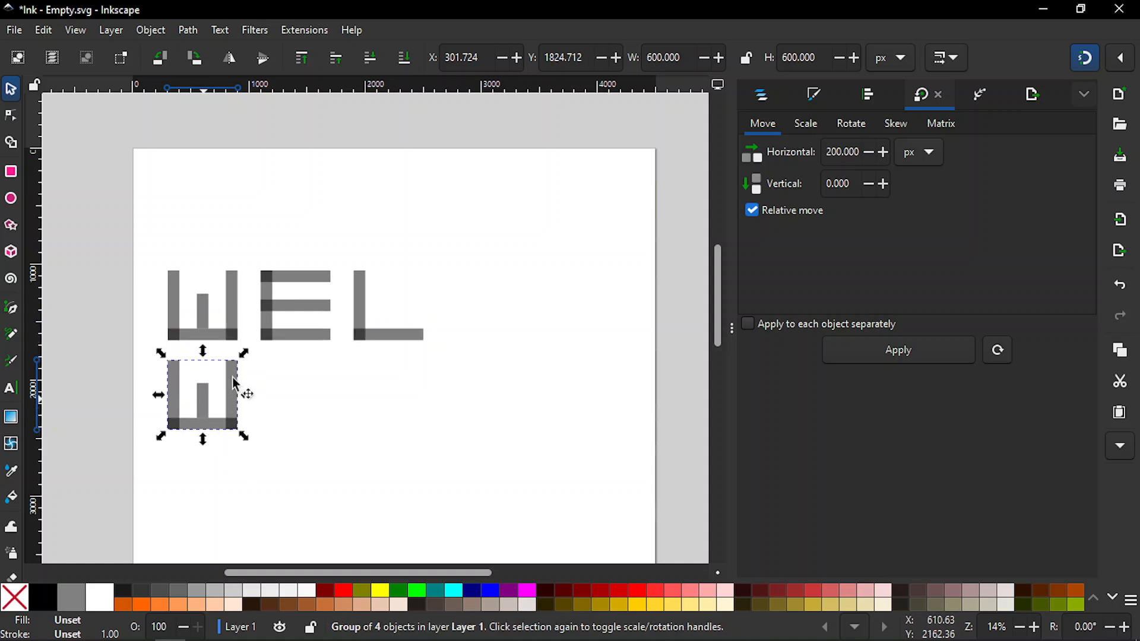
# Align the W copy's top edge to the bottom edge of the original W's bottom bar, leaving only the copy selected
pyautogui.keyDown('shift'); pyautogui.click(215, 336); pyautogui.keyUp('shift')
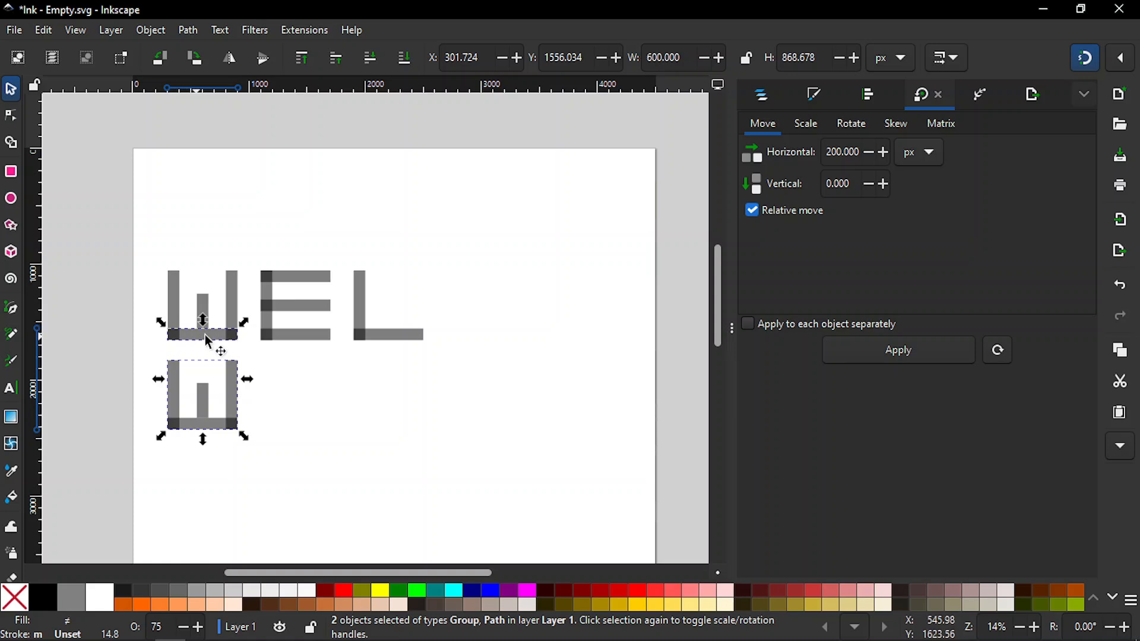
pyautogui.click(863, 106)
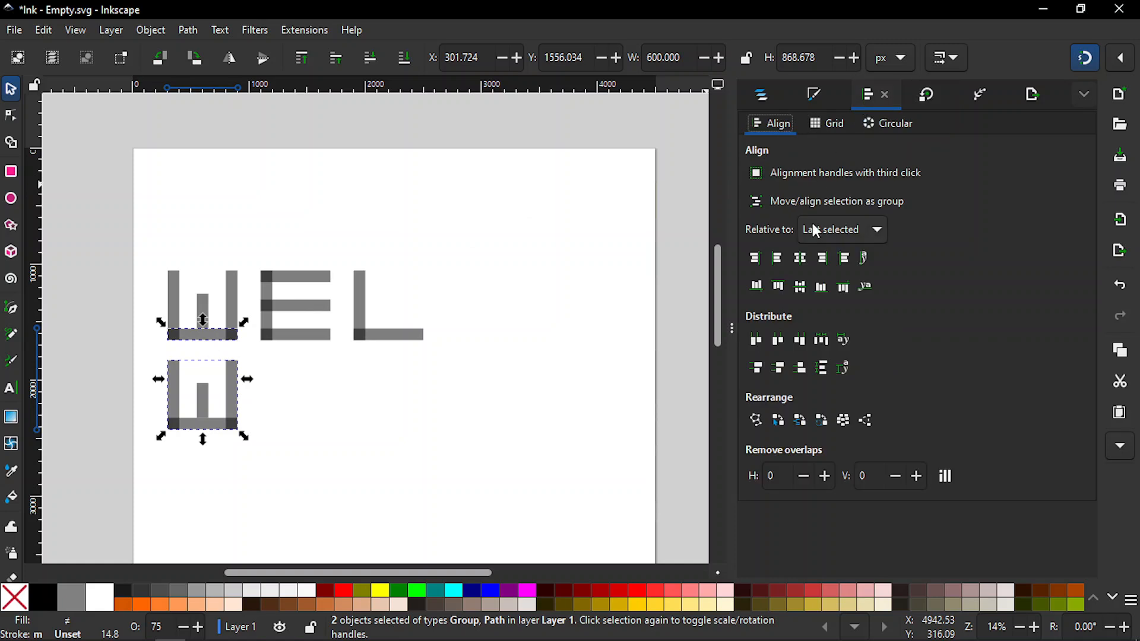
pyautogui.click(842, 291)
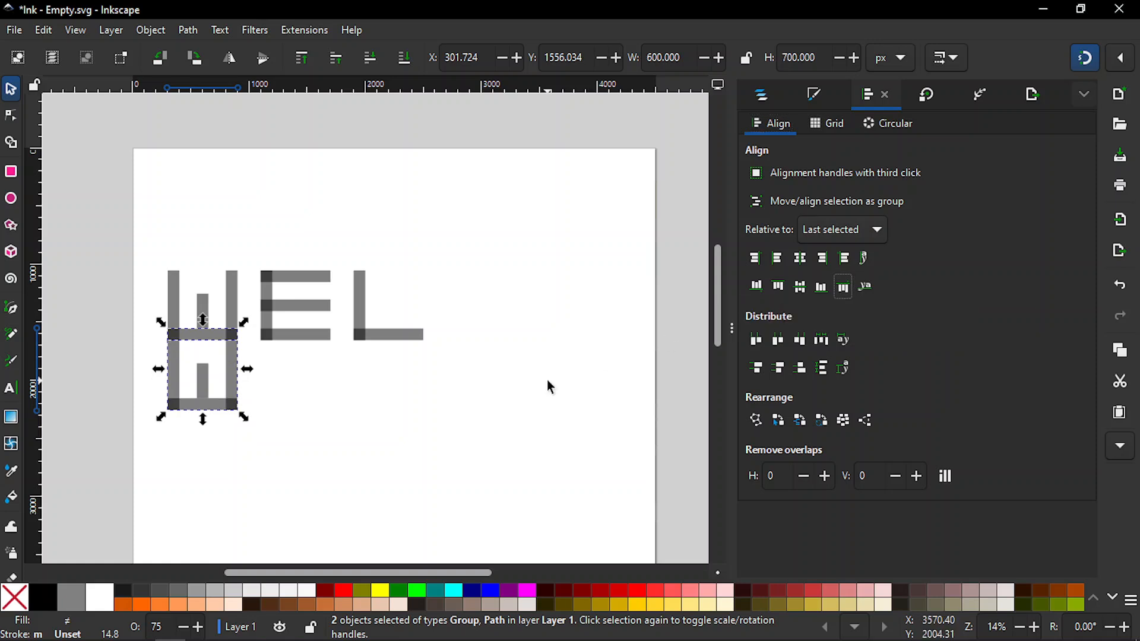
pyautogui.keyDown('shift'); pyautogui.click(214, 332); pyautogui.keyUp('shift')
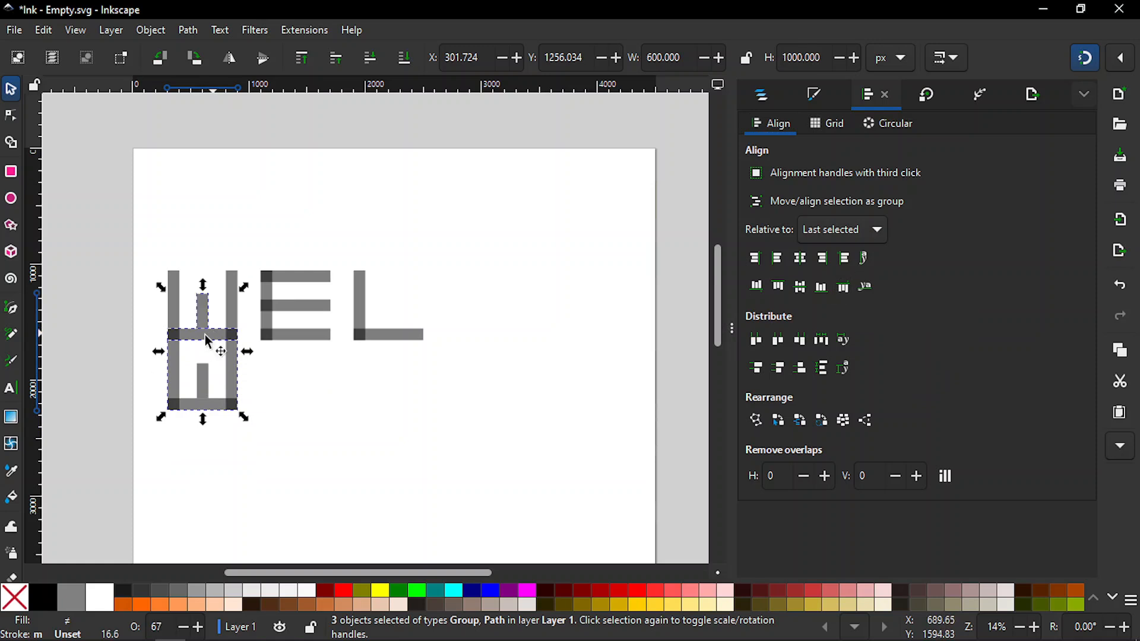
pyautogui.keyDown('shift'); pyautogui.click(215, 335); pyautogui.keyUp('shift')
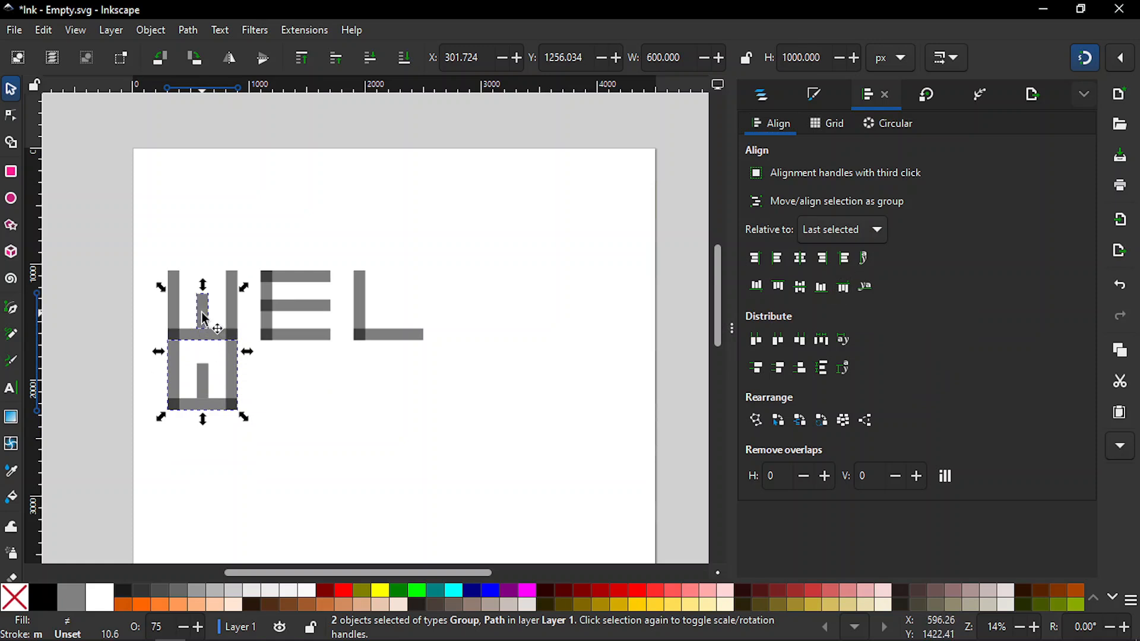
pyautogui.keyDown('shift'); pyautogui.click(204, 323); pyautogui.keyUp('shift')
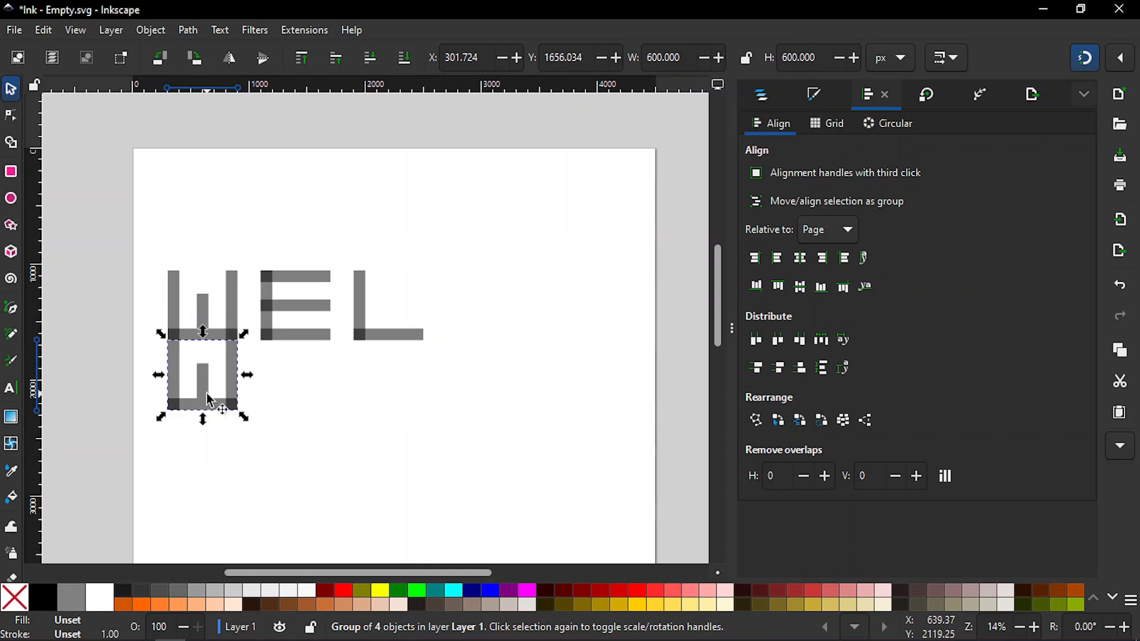
# Move the W copy 200 px down relative to its position, with a horizontal offset of 0
pyautogui.click(931, 96)
pyautogui.click(838, 153)
pyautogui.press('BackSpace')
pyautogui.press('BackSpace')
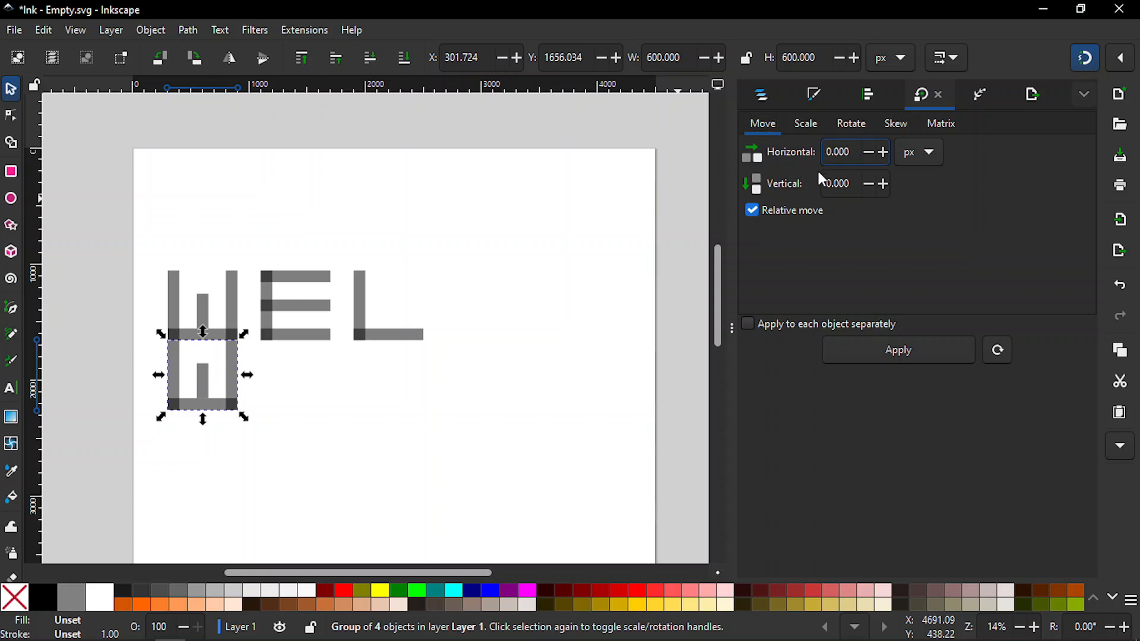
pyautogui.click(835, 180)
pyautogui.press('Left')
pyautogui.press('Left')
pyautogui.write('20')
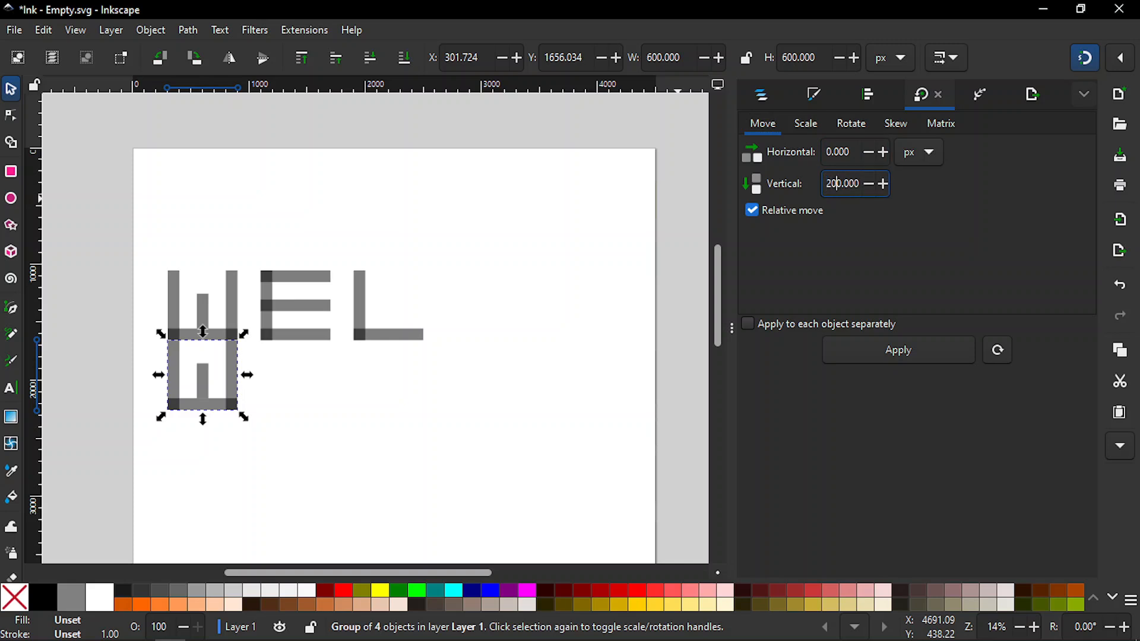
pyautogui.press('Return')
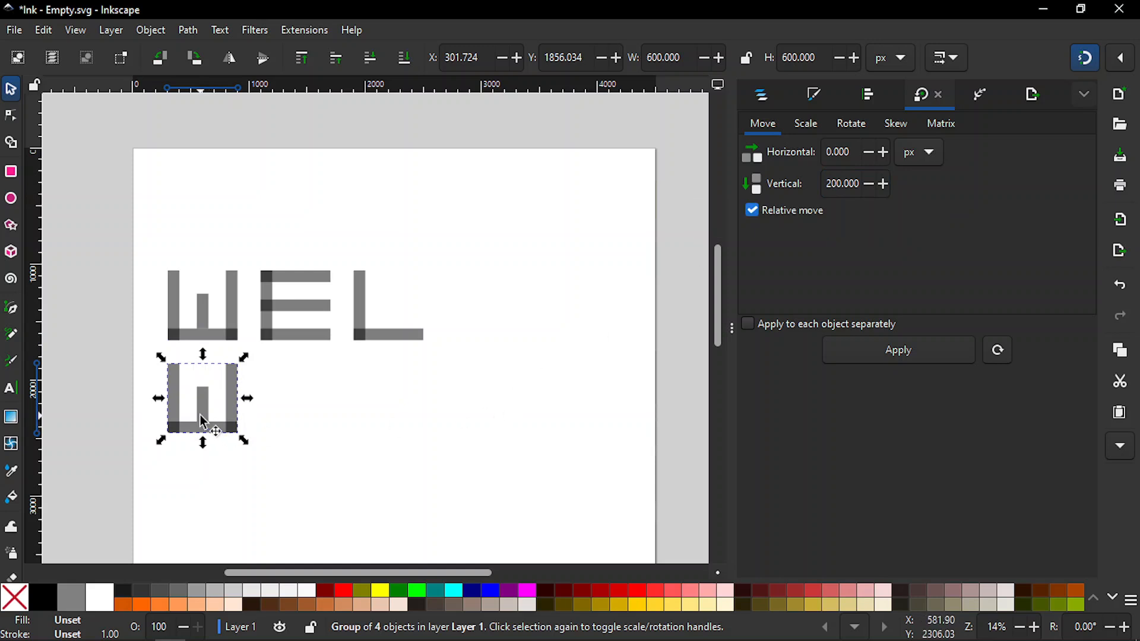
# Ungroup the W copy and delete its right upright and short middle bar
pyautogui.hotkey('ctrl', 'shift', 'g')
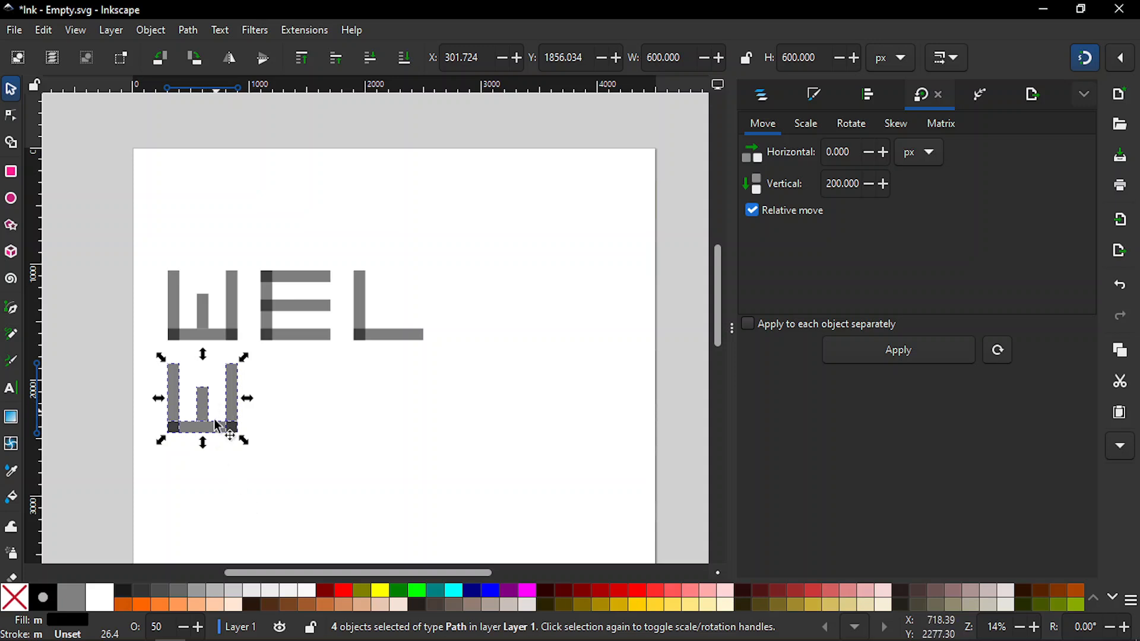
pyautogui.click(253, 469)
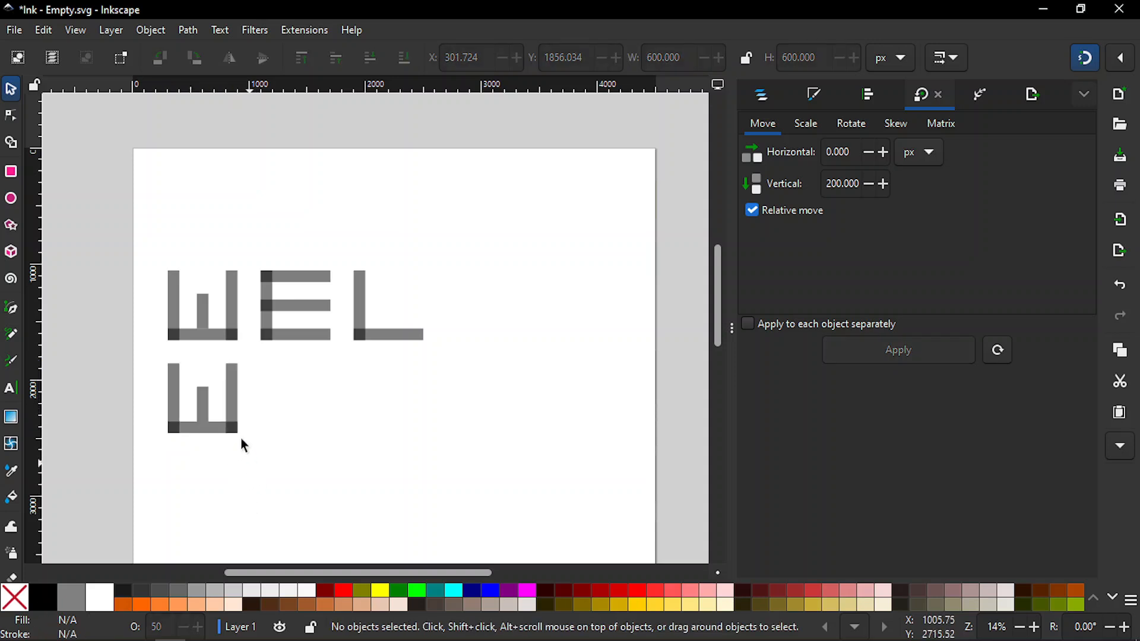
pyautogui.click(233, 391)
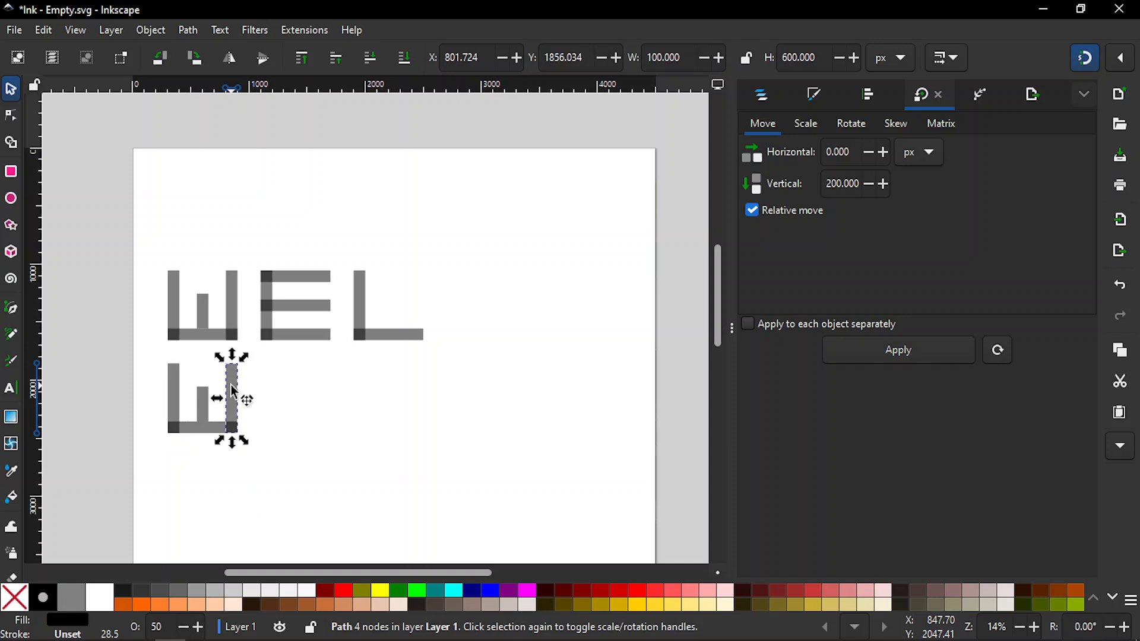
pyautogui.keyDown('shift'); pyautogui.click(204, 412); pyautogui.keyUp('shift')
pyautogui.press('Delete')
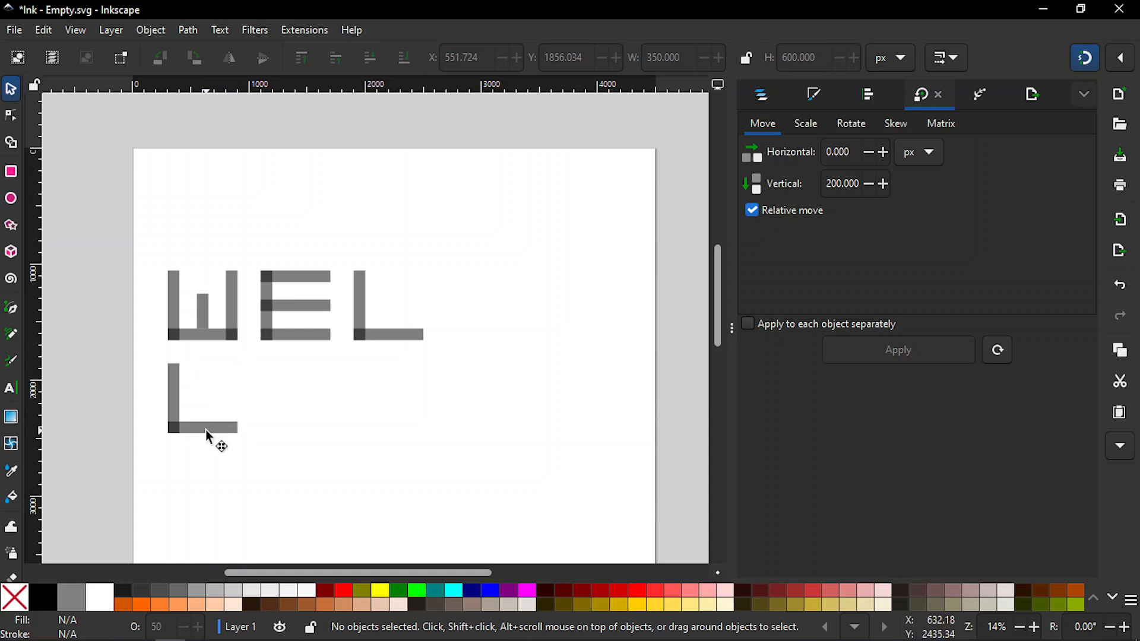
# Duplicate the lower letter's bottom bar and align the copy with the upright's top edge, forming a C
pyautogui.click(206, 428)
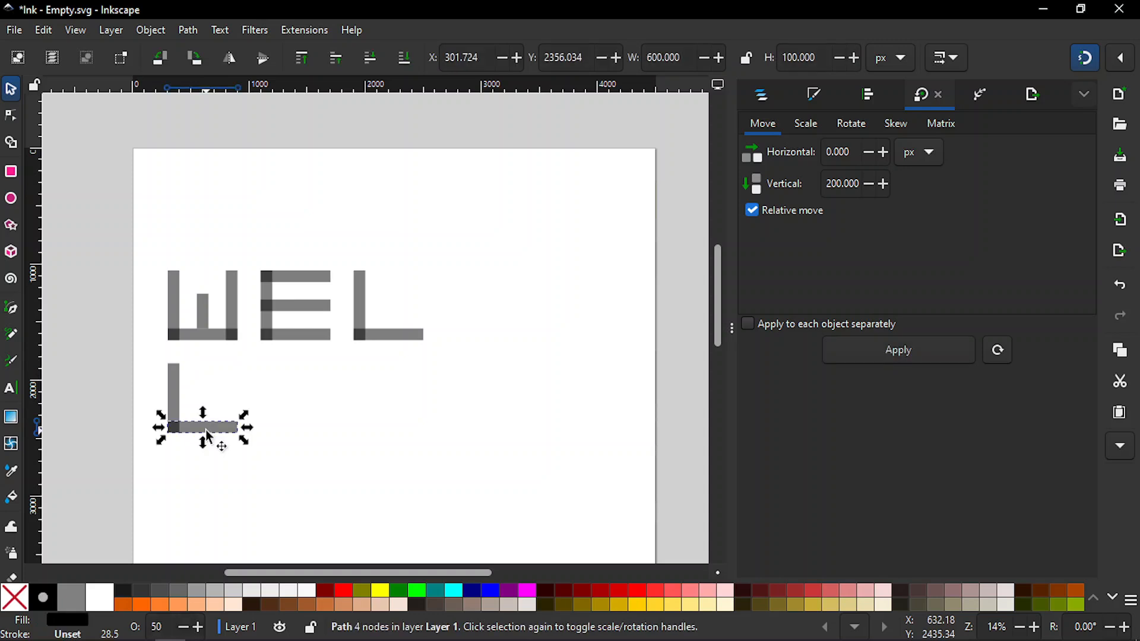
pyautogui.hotkey('ctrl', 'd')
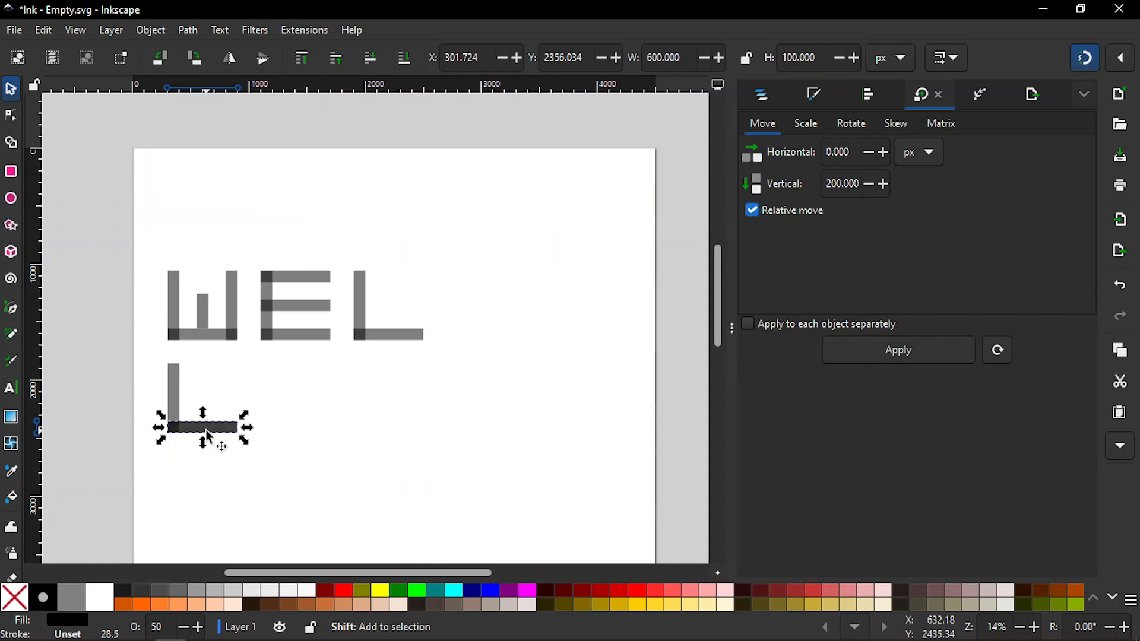
pyautogui.keyDown('shift'); pyautogui.click(175, 402); pyautogui.keyUp('shift')
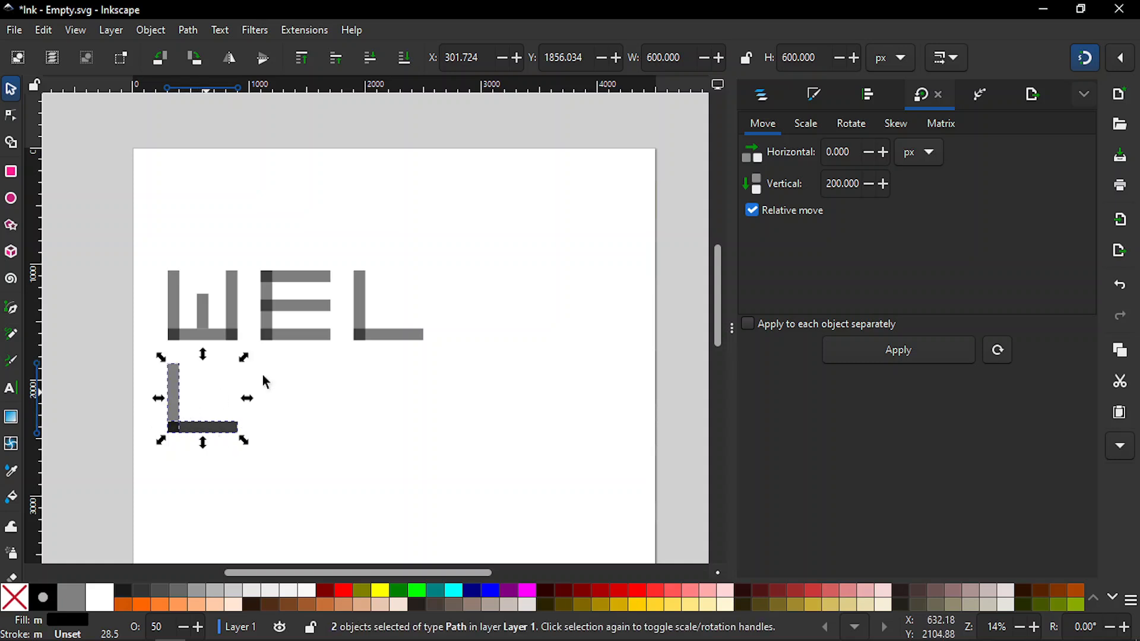
pyautogui.click(867, 97)
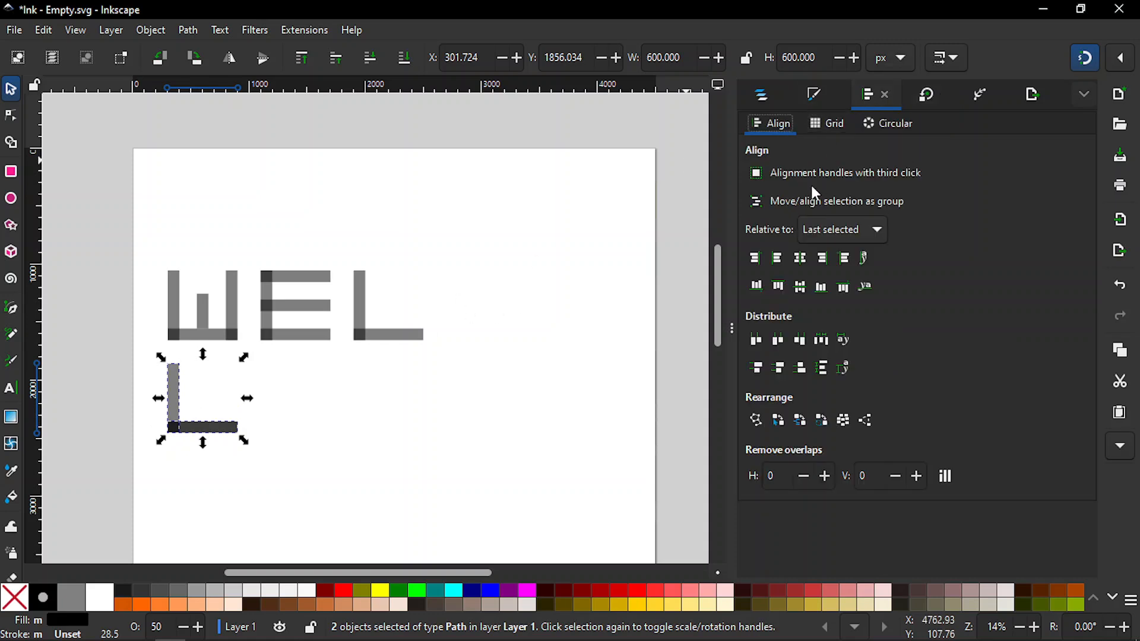
pyautogui.click(774, 286)
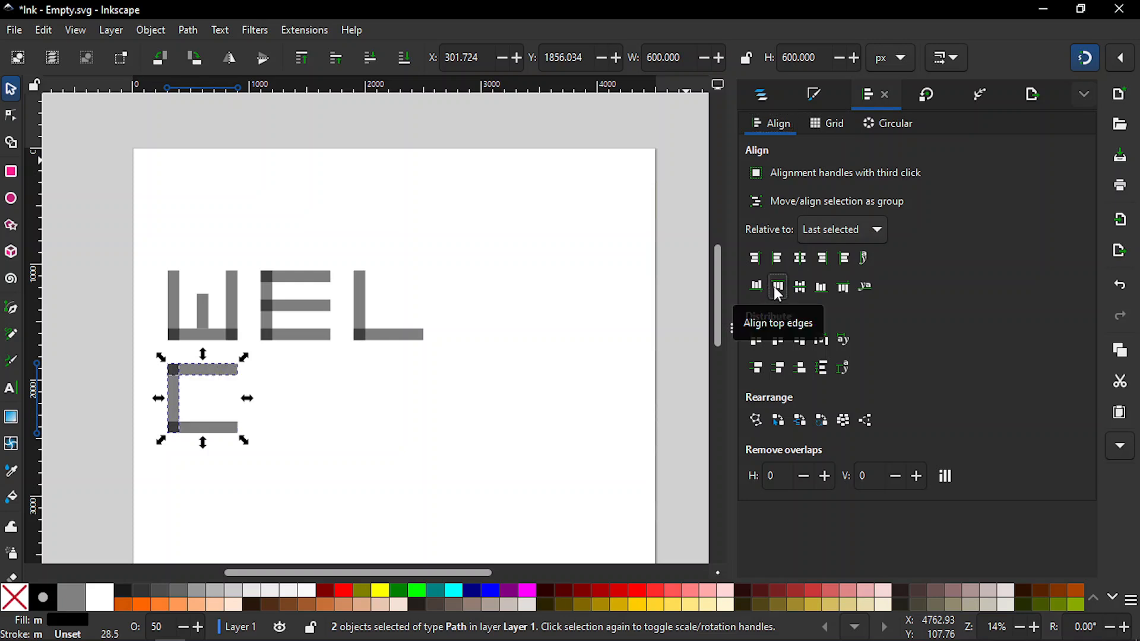
pyautogui.click(463, 447)
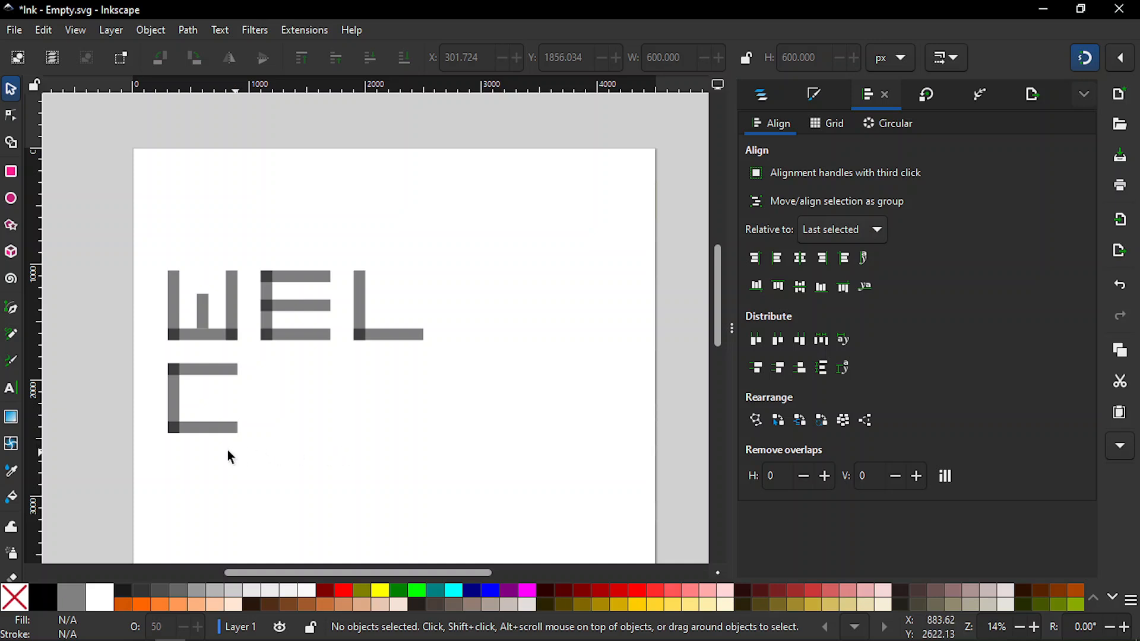
# Duplicate the C's three bars and group the copy
pyautogui.moveTo(150, 356); pyautogui.dragTo(247, 451)
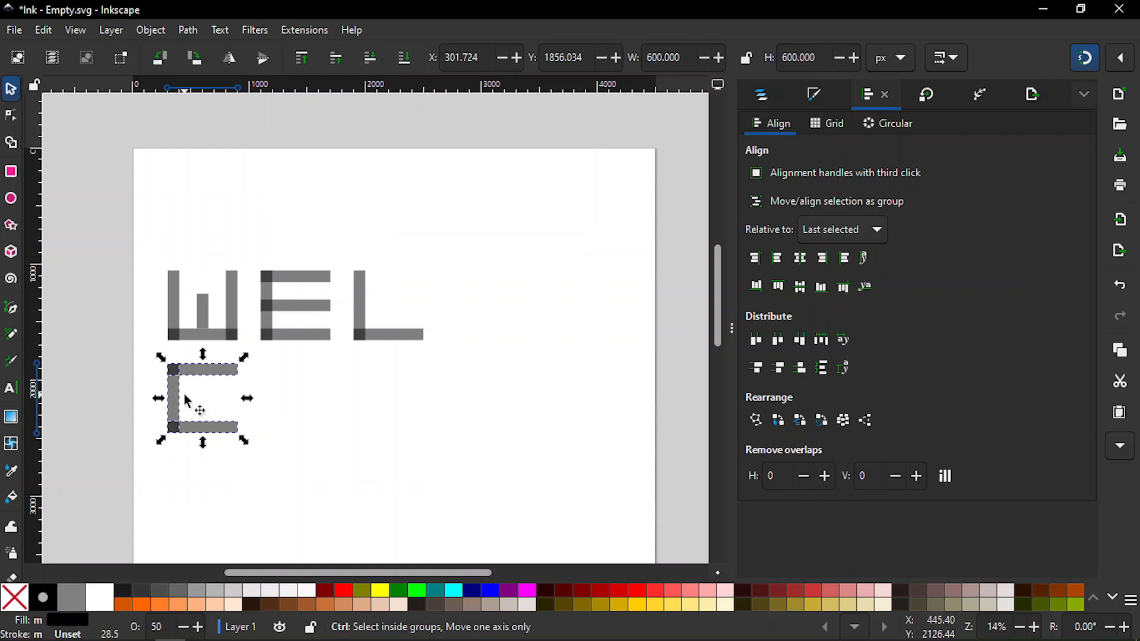
pyautogui.hotkey('ctrl', 'd')
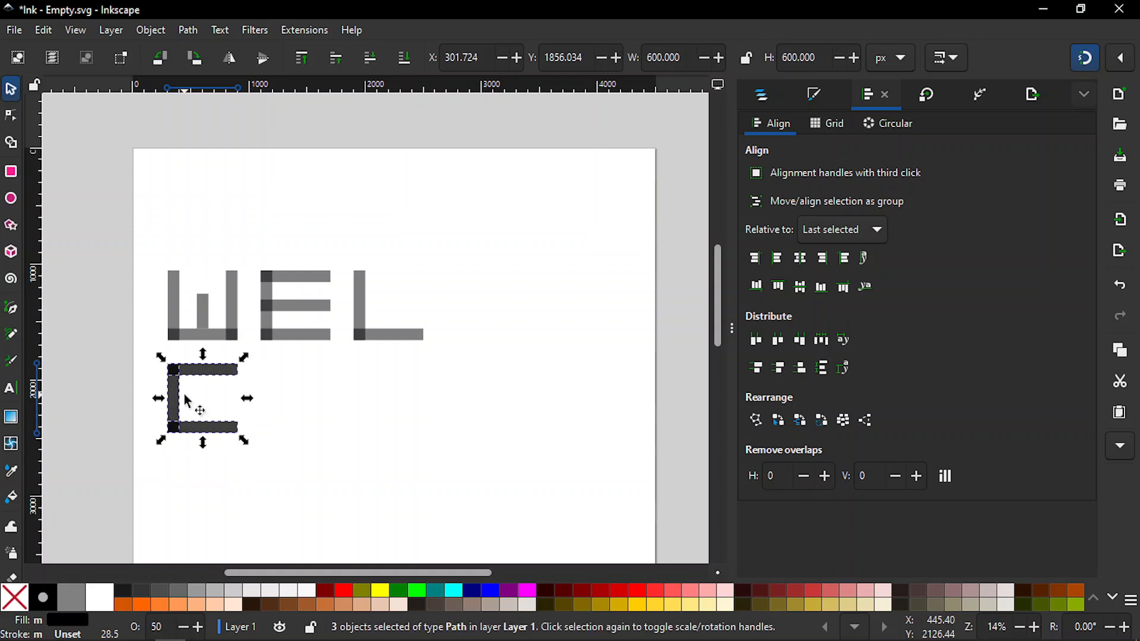
pyautogui.press('ctrl')
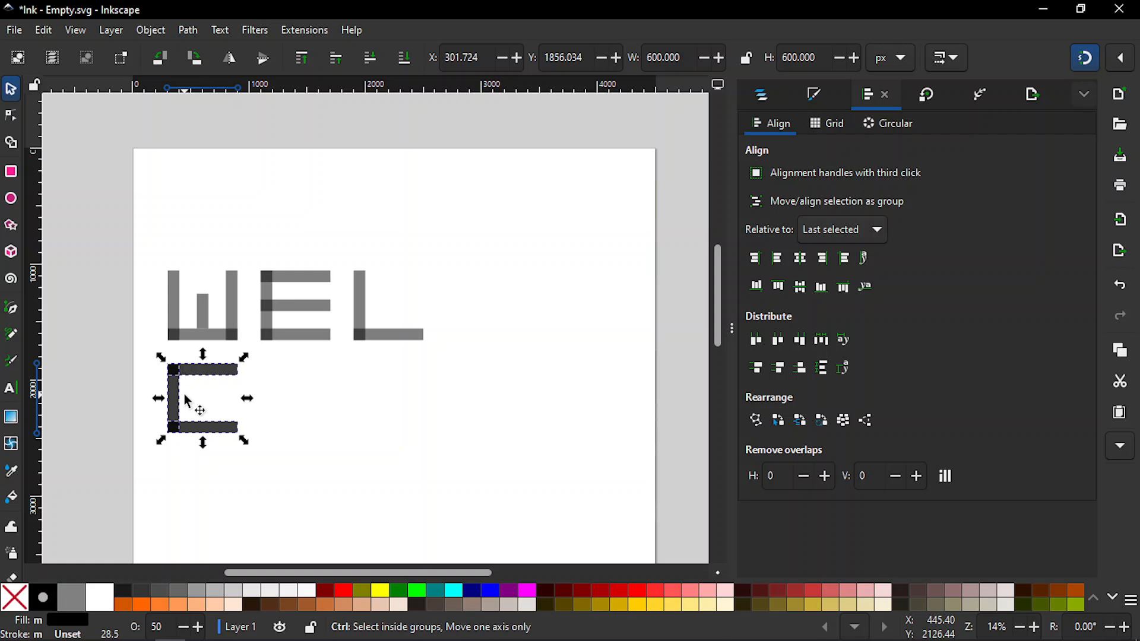
pyautogui.hotkey('ctrl', 'g')
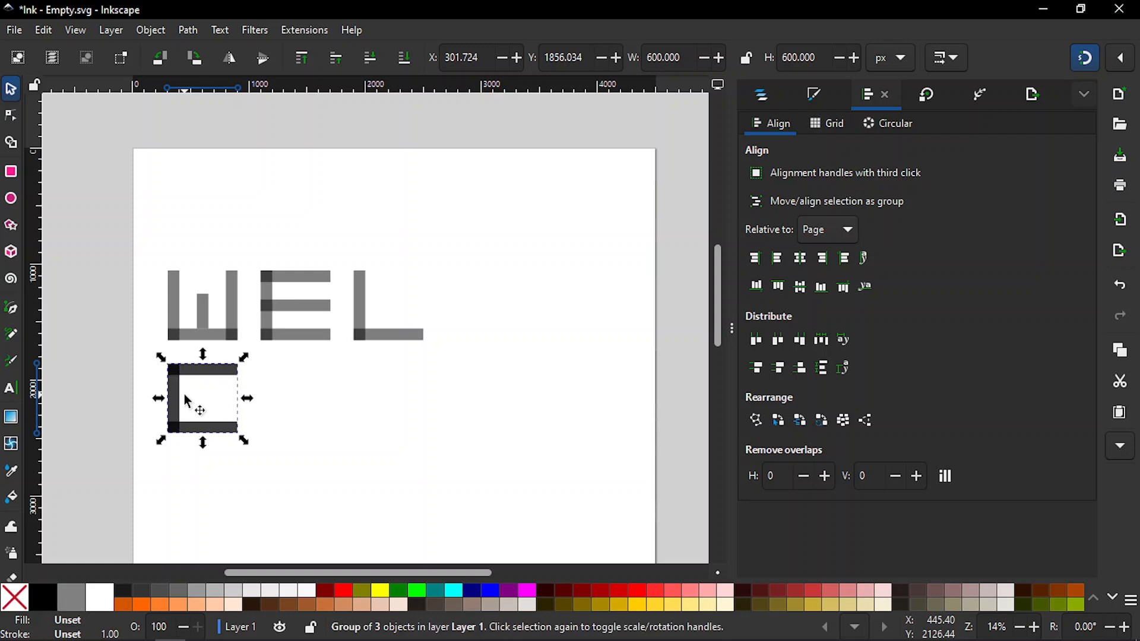
pyautogui.click(172, 528)
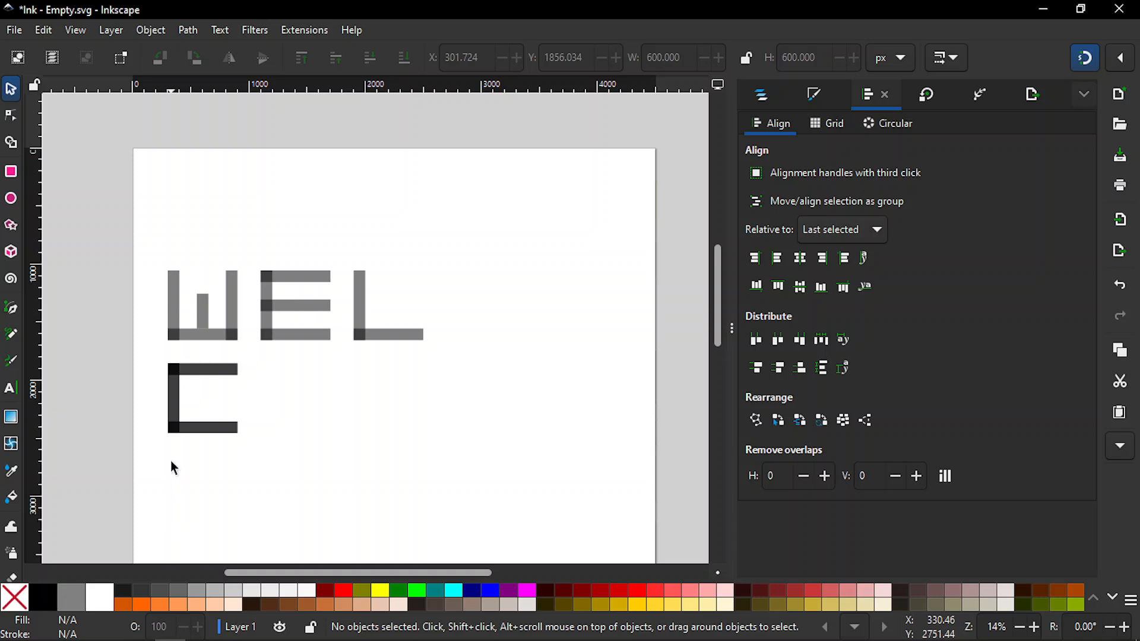
pyautogui.moveTo(262, 457); pyautogui.dragTo(154, 352)
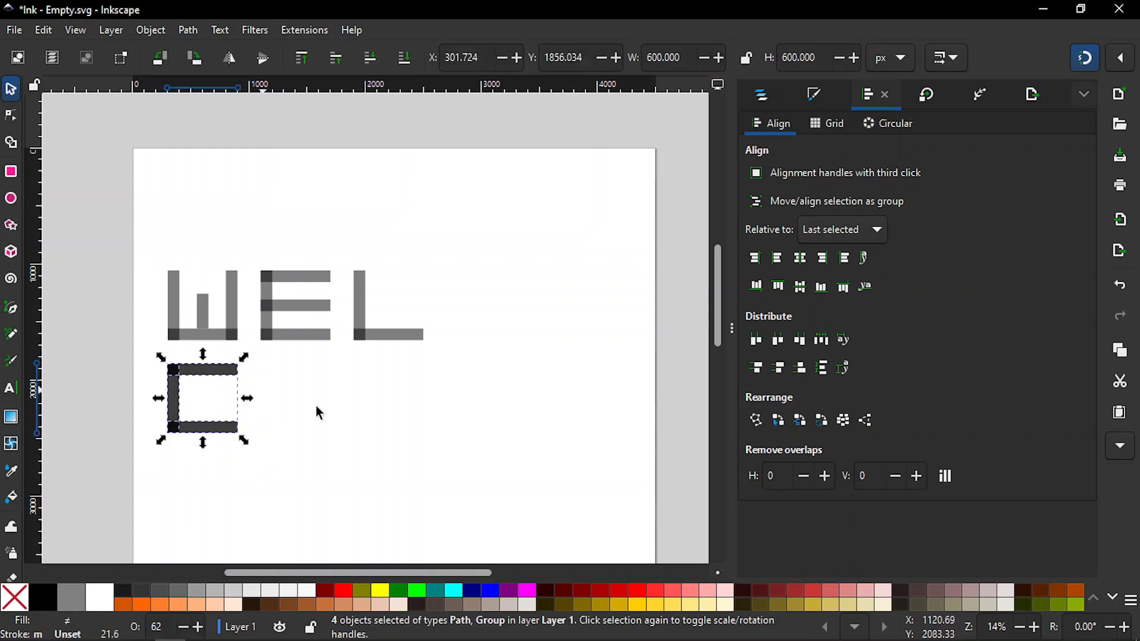
pyautogui.click(316, 472)
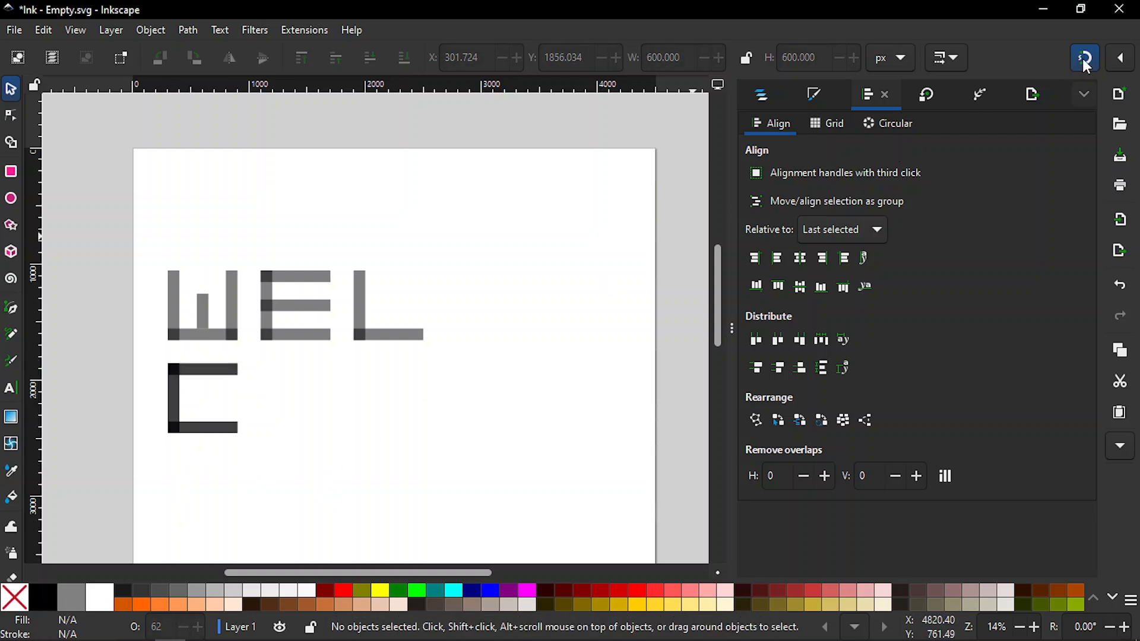
# Move the grouped C copy 800 px to the right with snapping, directly below the E
pyautogui.click(1123, 60)
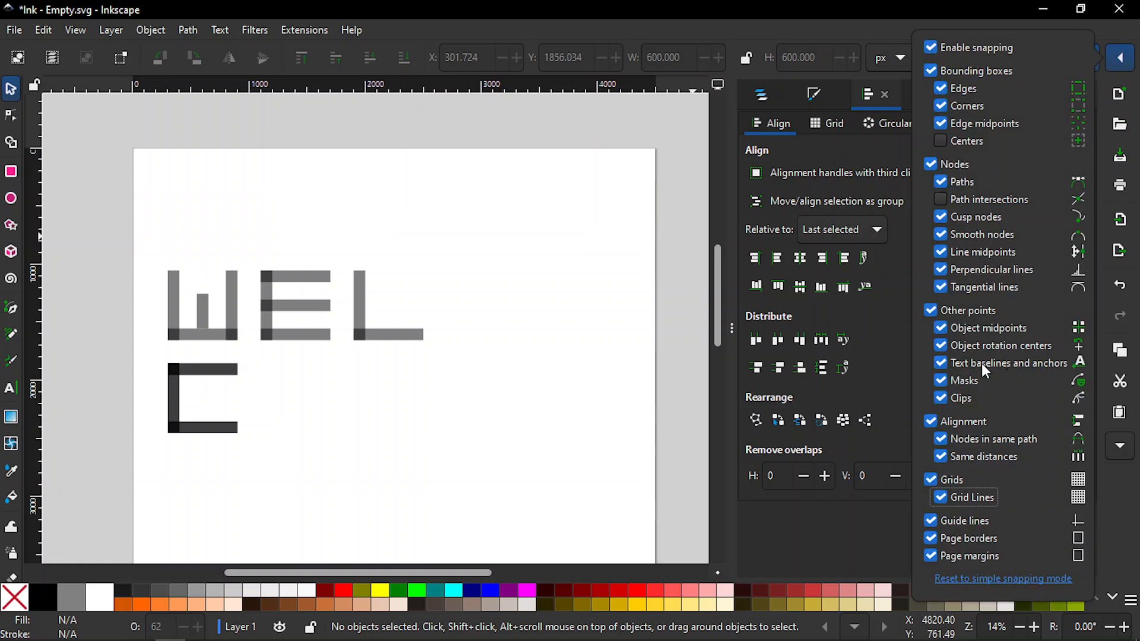
pyautogui.click(1123, 60)
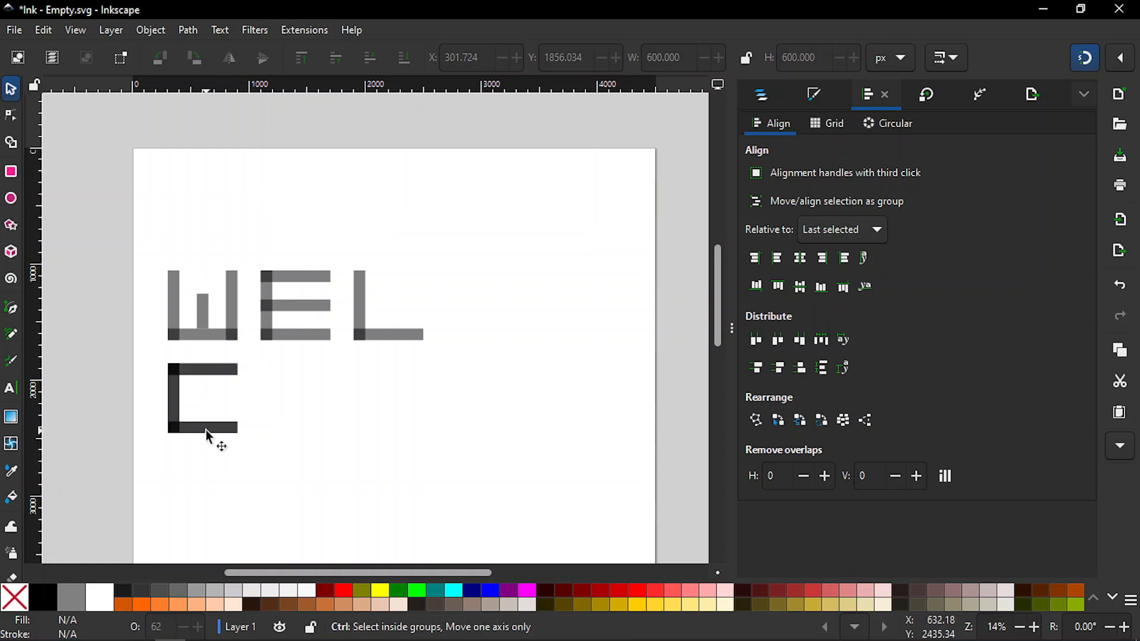
pyautogui.moveTo(213, 430); pyautogui.dragTo(303, 437)
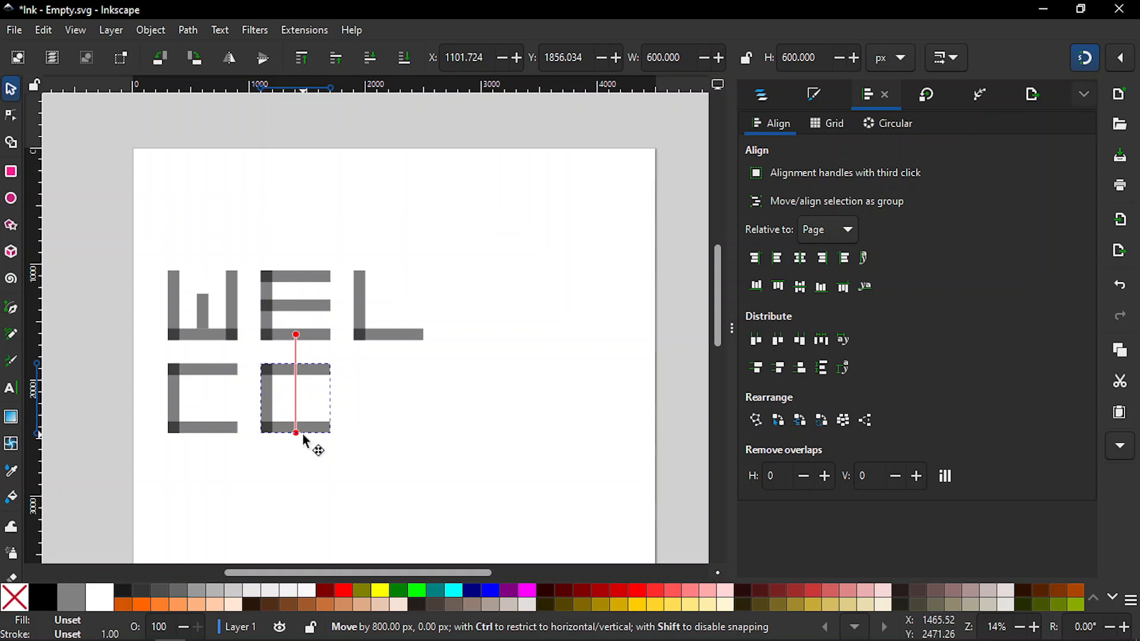
pyautogui.moveTo(304, 439); pyautogui.dragTo(303, 440)
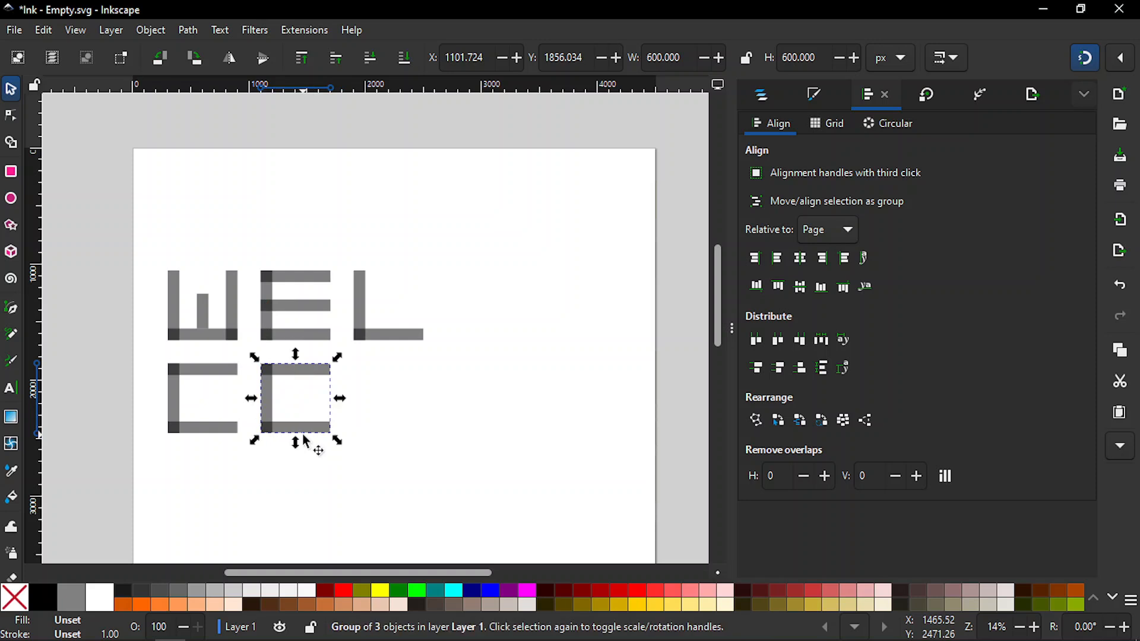
pyautogui.click(293, 494)
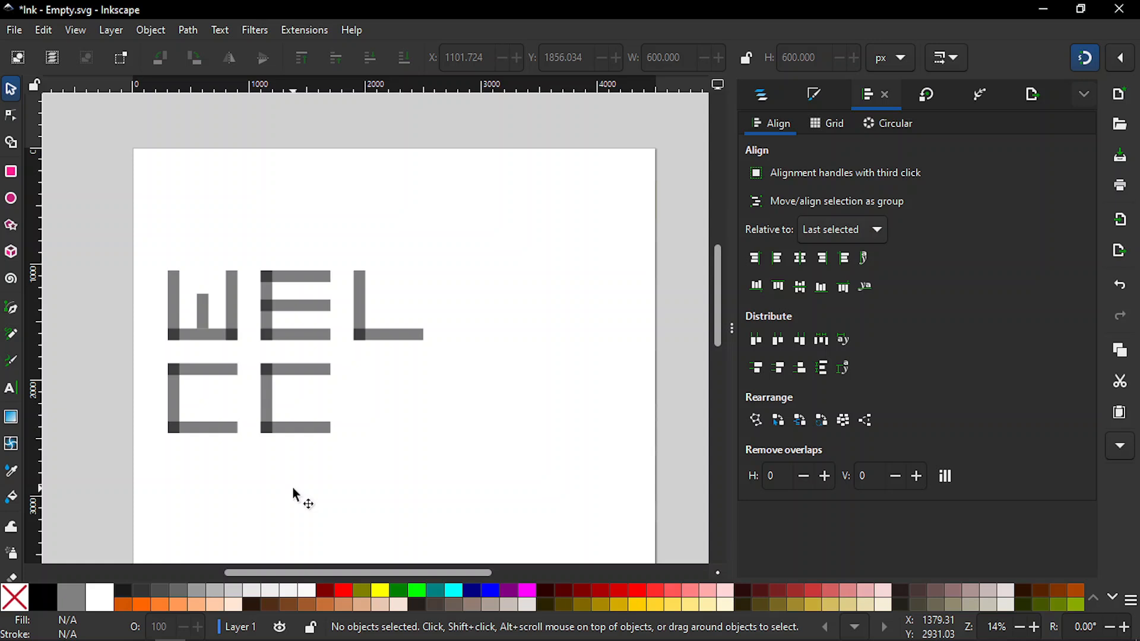
# Ungroup the C copy below the E into its separate bars
pyautogui.click(282, 426)
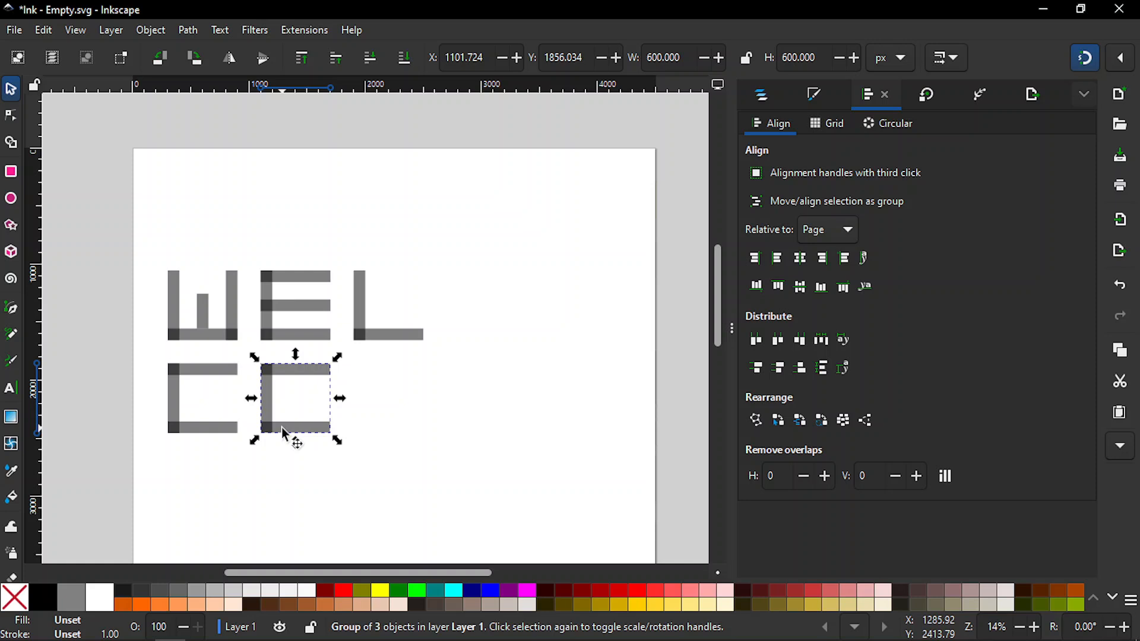
pyautogui.hotkey('ctrl', 'shift', 'g')
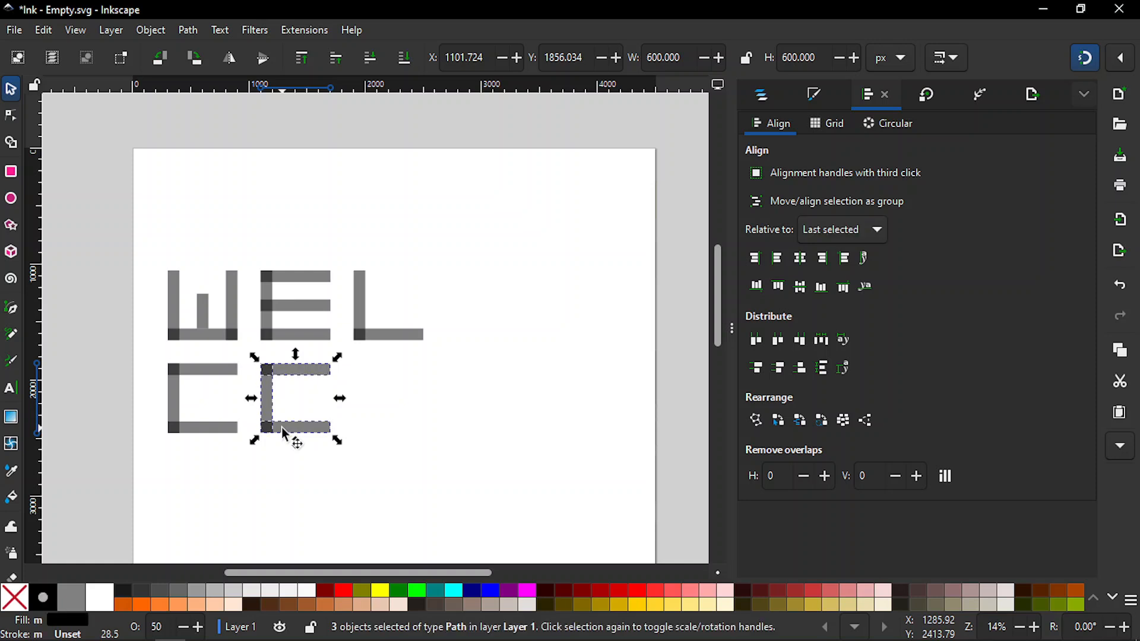
pyautogui.click(280, 476)
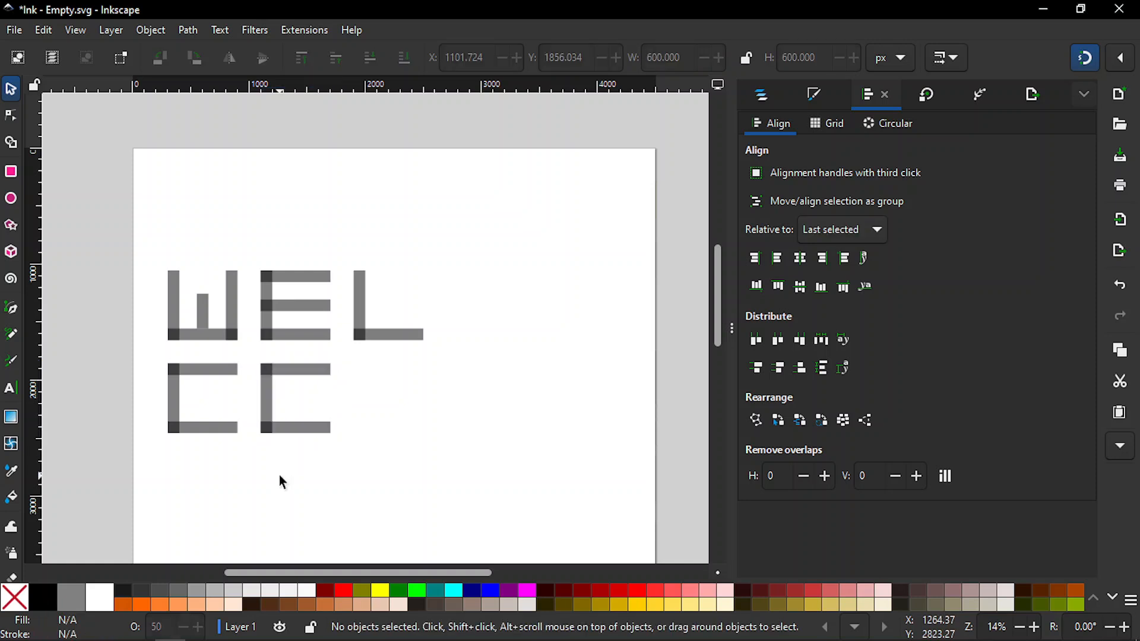
# Duplicate the second C's upright and align the copy with the right edge of its top bar, forming an O
pyautogui.click(270, 405)
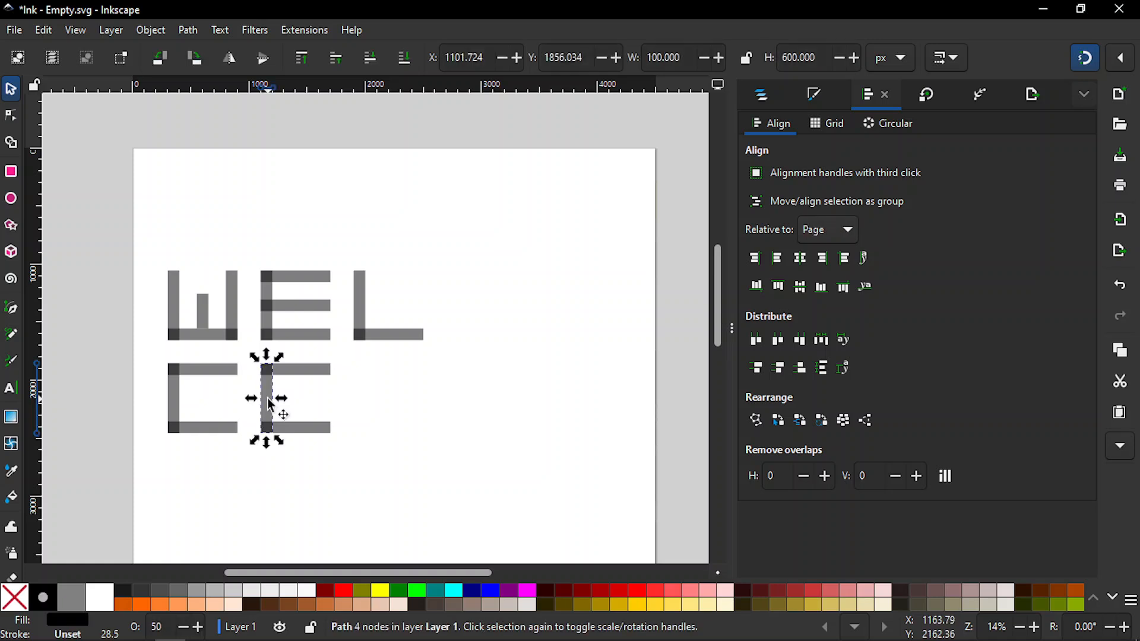
pyautogui.press('ctrl')
pyautogui.hotkey('ctrl', 'd')
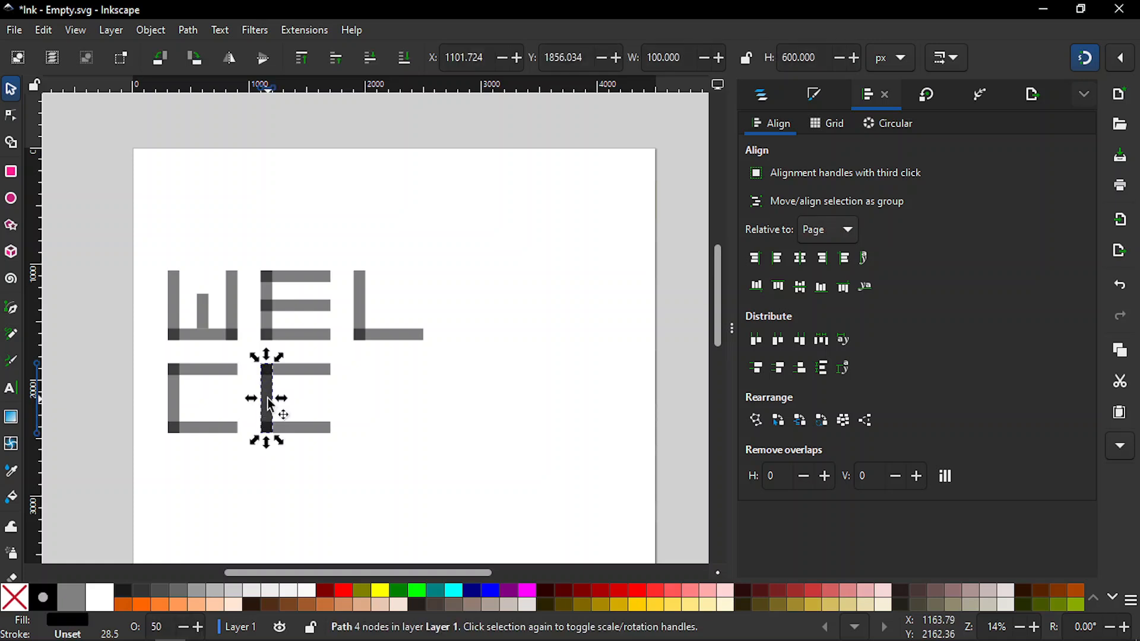
pyautogui.keyDown('shift'); pyautogui.click(311, 372); pyautogui.keyUp('shift')
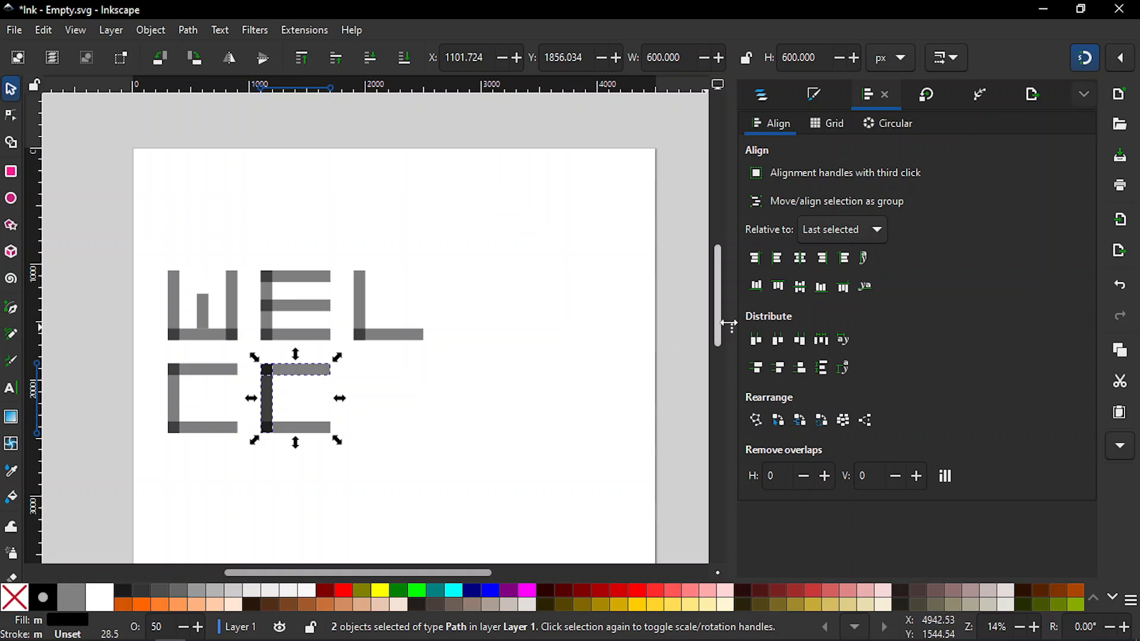
pyautogui.click(832, 265)
pyautogui.click(499, 440)
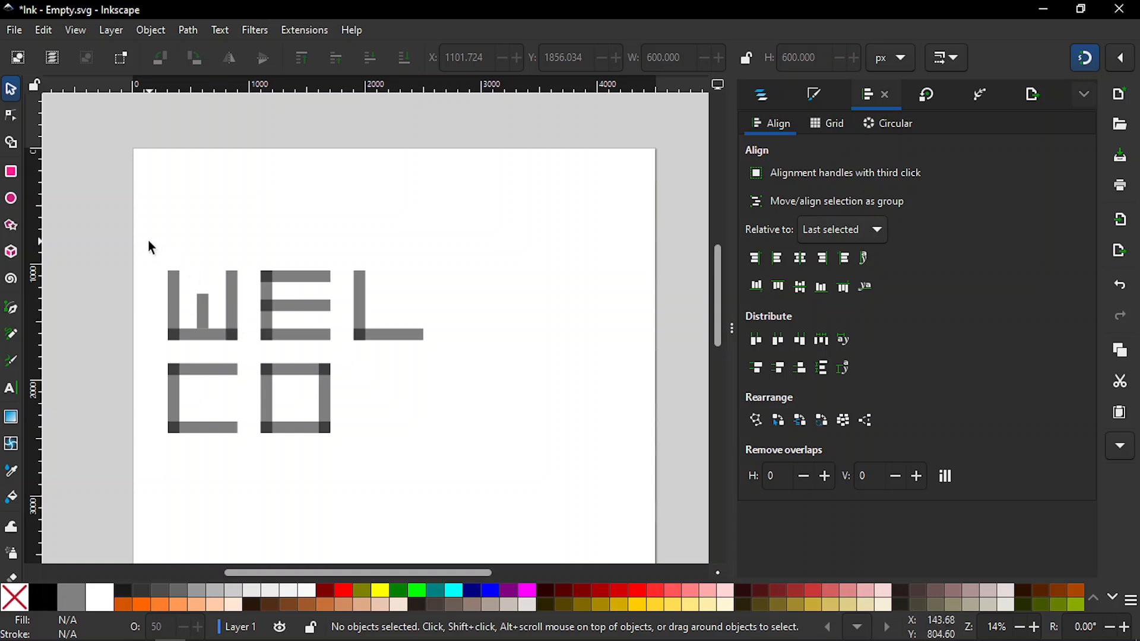
# Duplicate the W as a group and move the copy 1600 px right and 800 px down, beside the O
pyautogui.moveTo(148, 241); pyautogui.dragTo(252, 355)
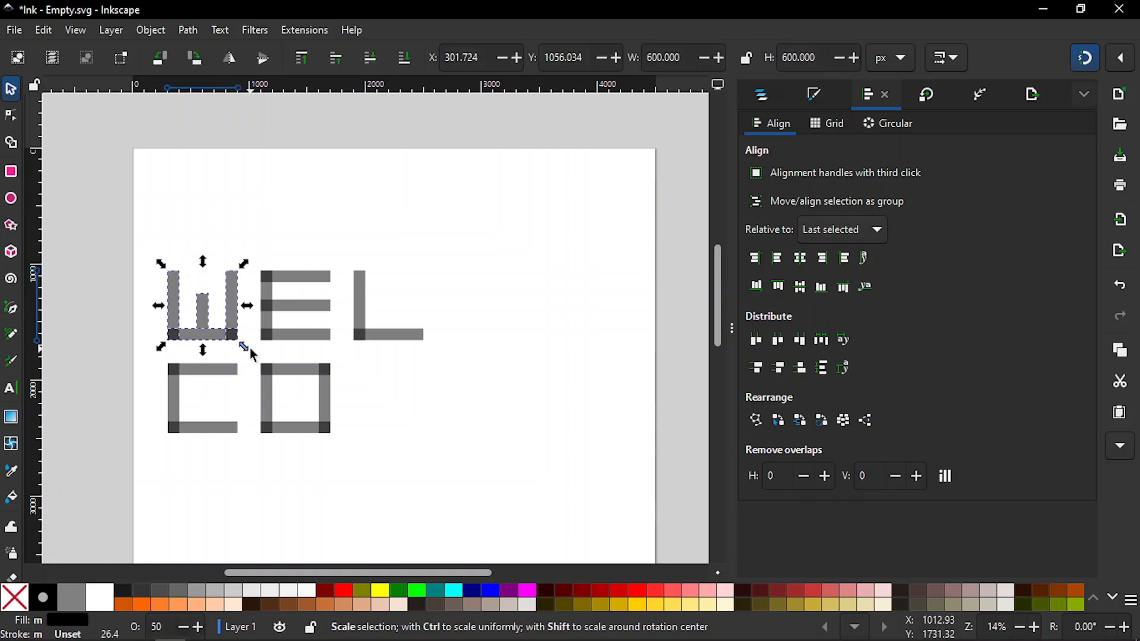
pyautogui.hotkey('ctrl', 'd')
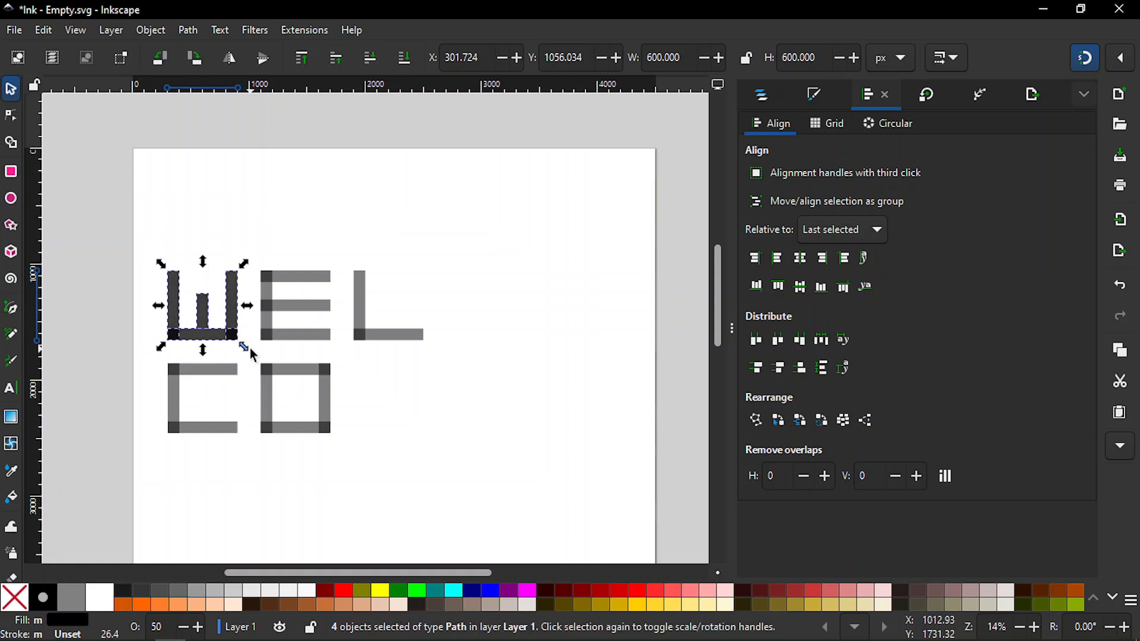
pyautogui.hotkey('ctrl', 'g')
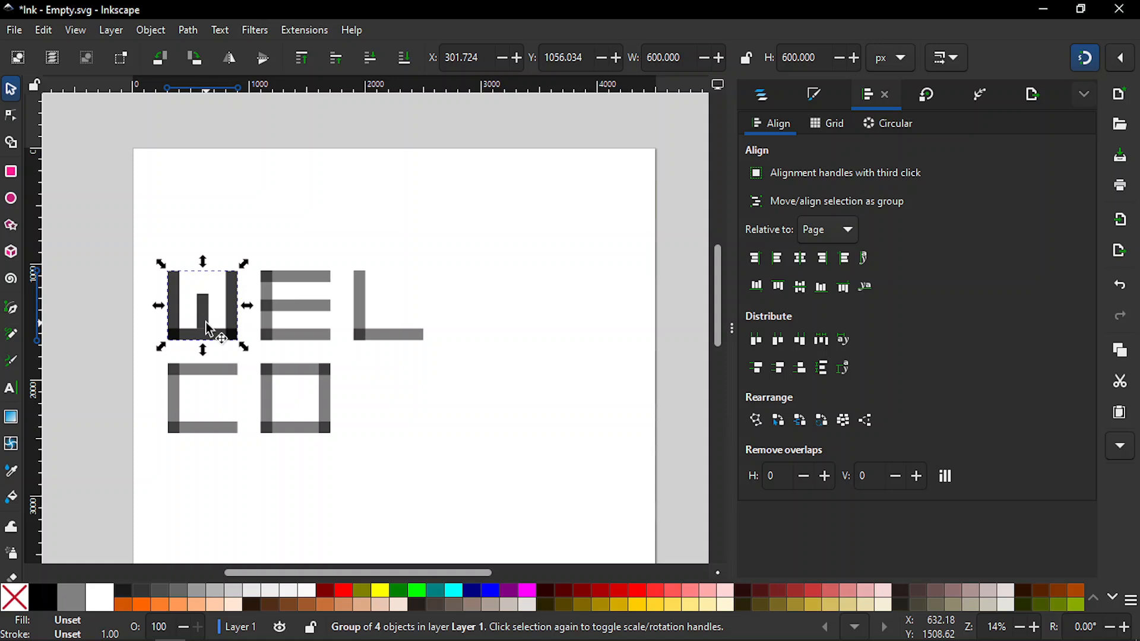
pyautogui.moveTo(205, 322); pyautogui.dragTo(409, 415)
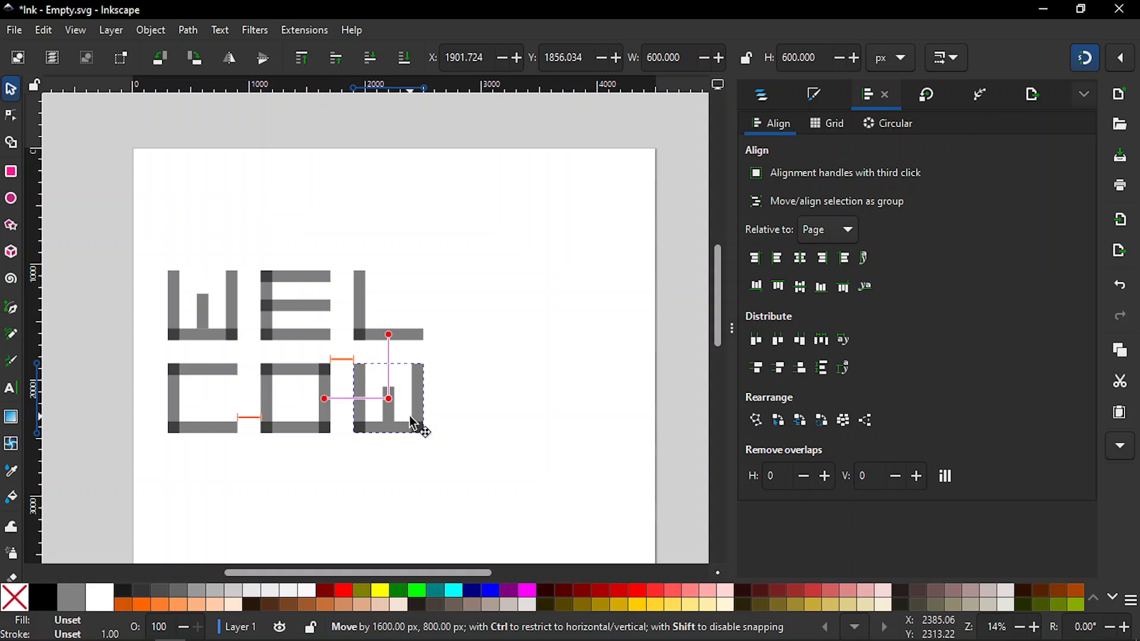
pyautogui.moveTo(408, 416); pyautogui.dragTo(410, 418)
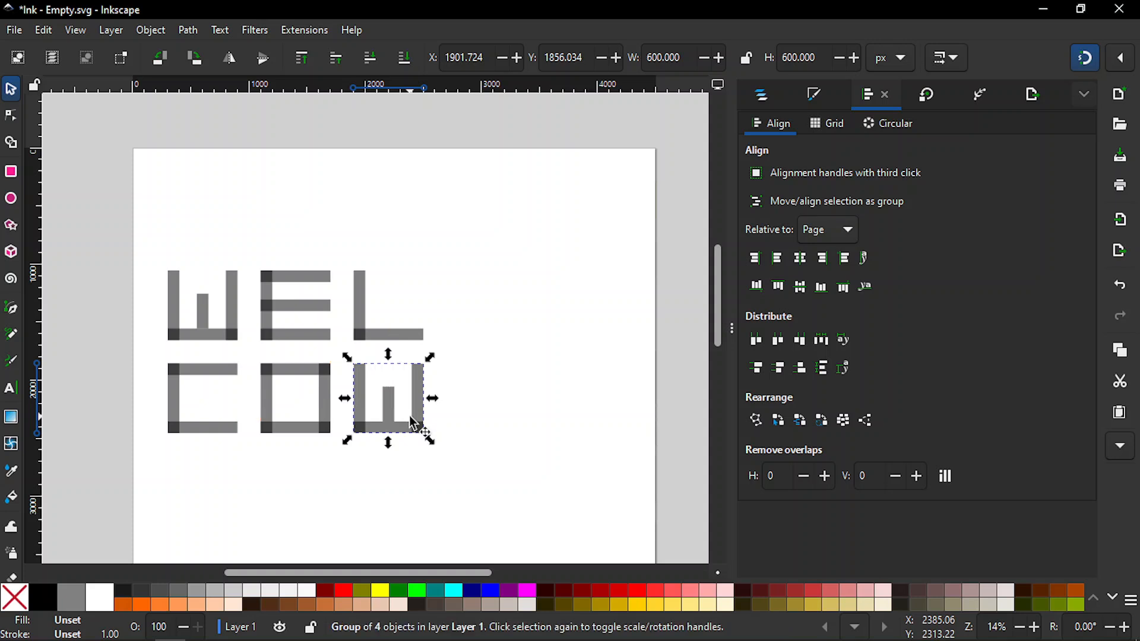
pyautogui.click(370, 506)
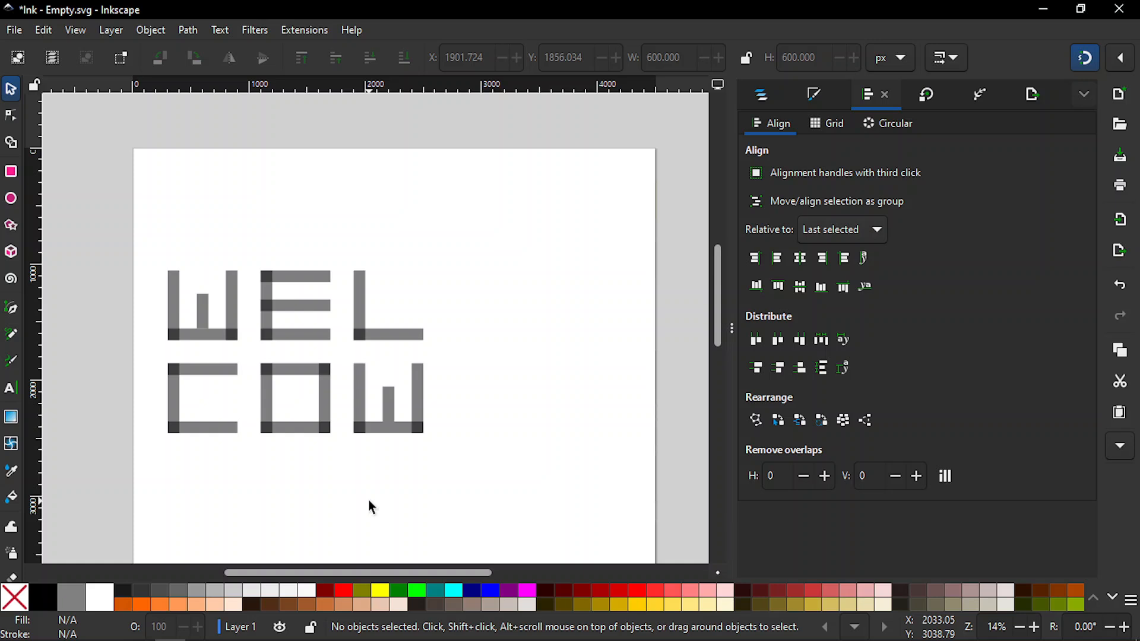
# Flip the lower W copy vertically to form an M, and ungroup it
pyautogui.click(397, 421)
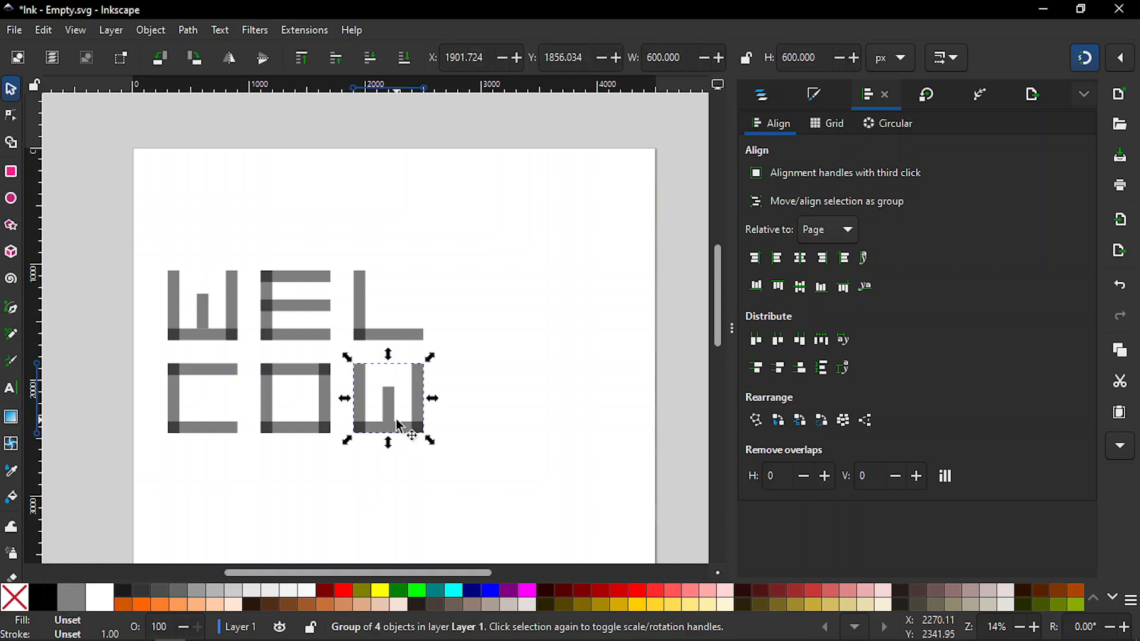
pyautogui.click(264, 64)
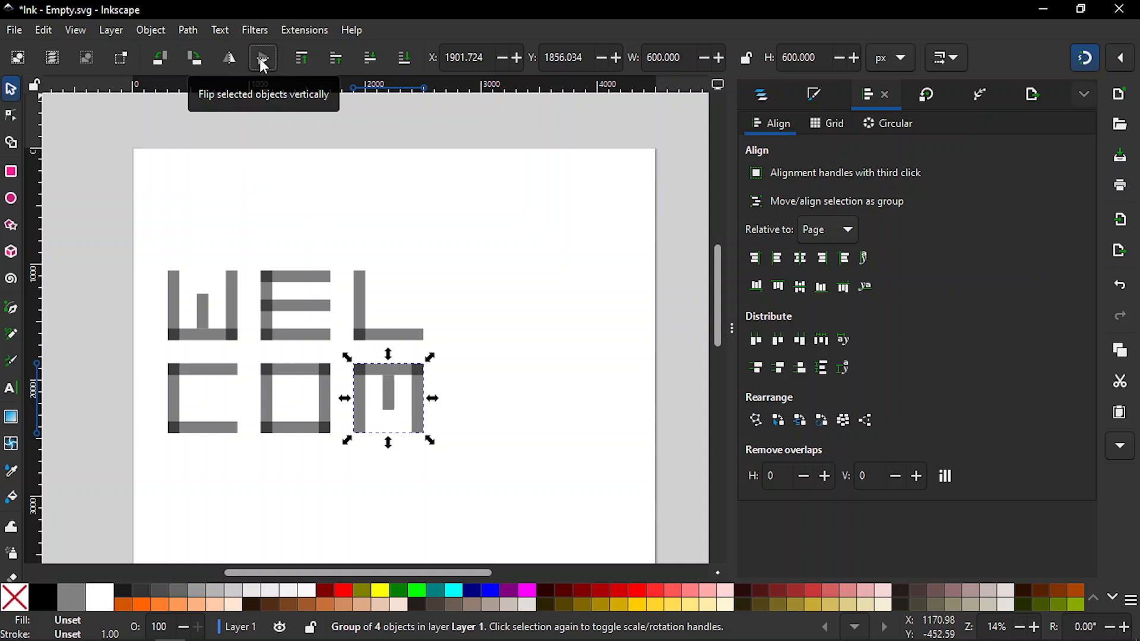
pyautogui.click(477, 376)
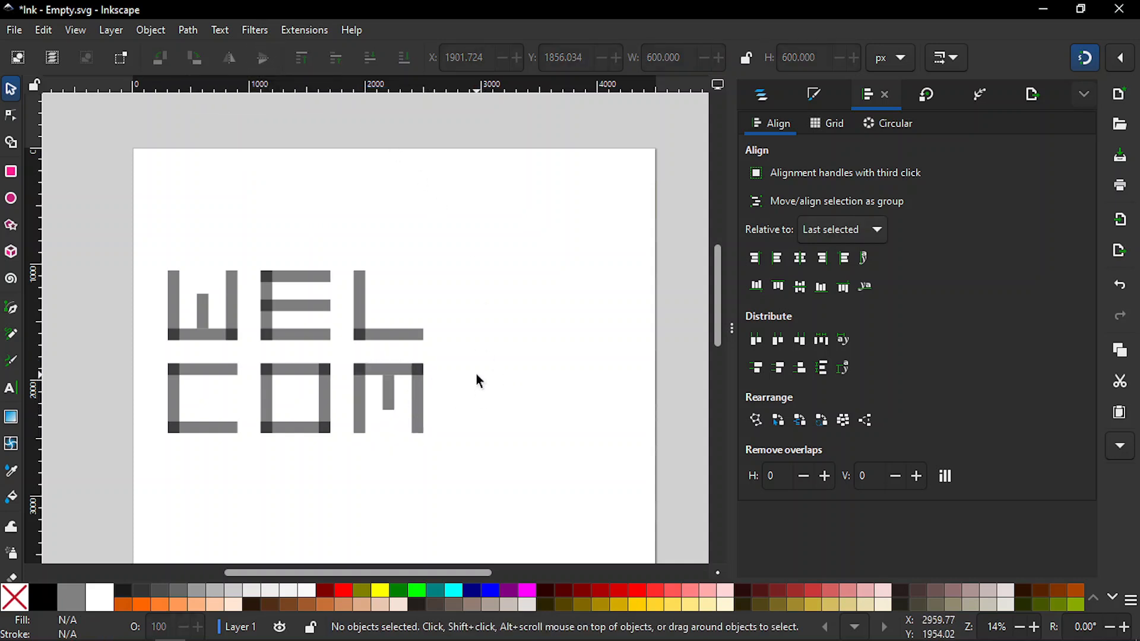
pyautogui.click(388, 383)
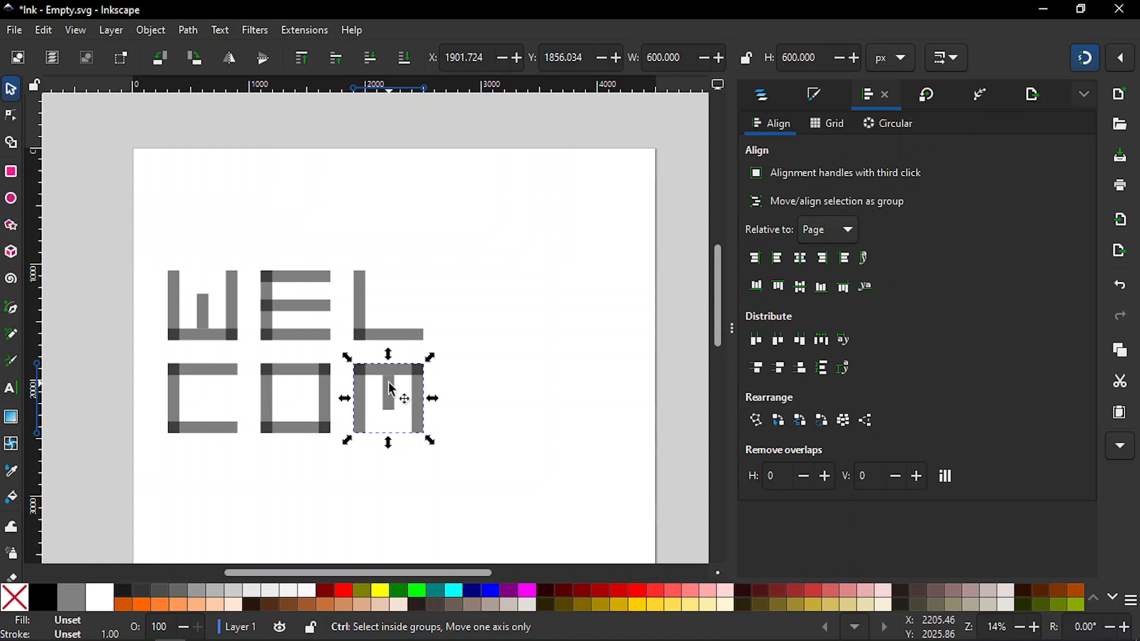
pyautogui.hotkey('ctrl', 'shift', 'g')
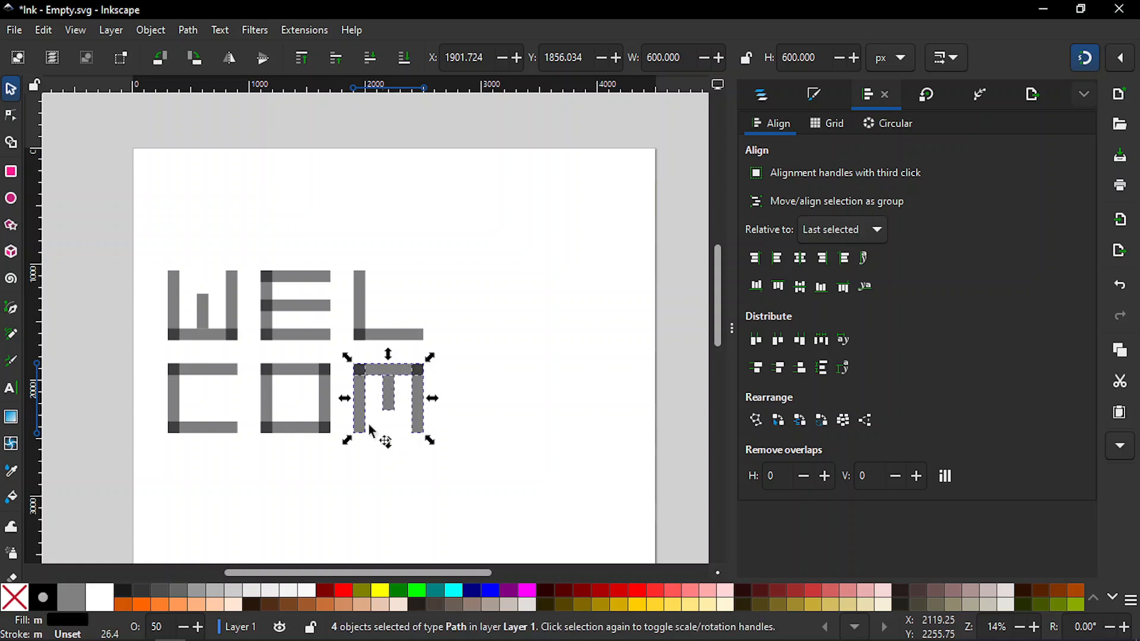
pyautogui.click(306, 525)
# Duplicate the E as a group and move the copy 1600 px right and 800 px down, beside the M
pyautogui.moveTo(245, 235); pyautogui.dragTo(340, 359)
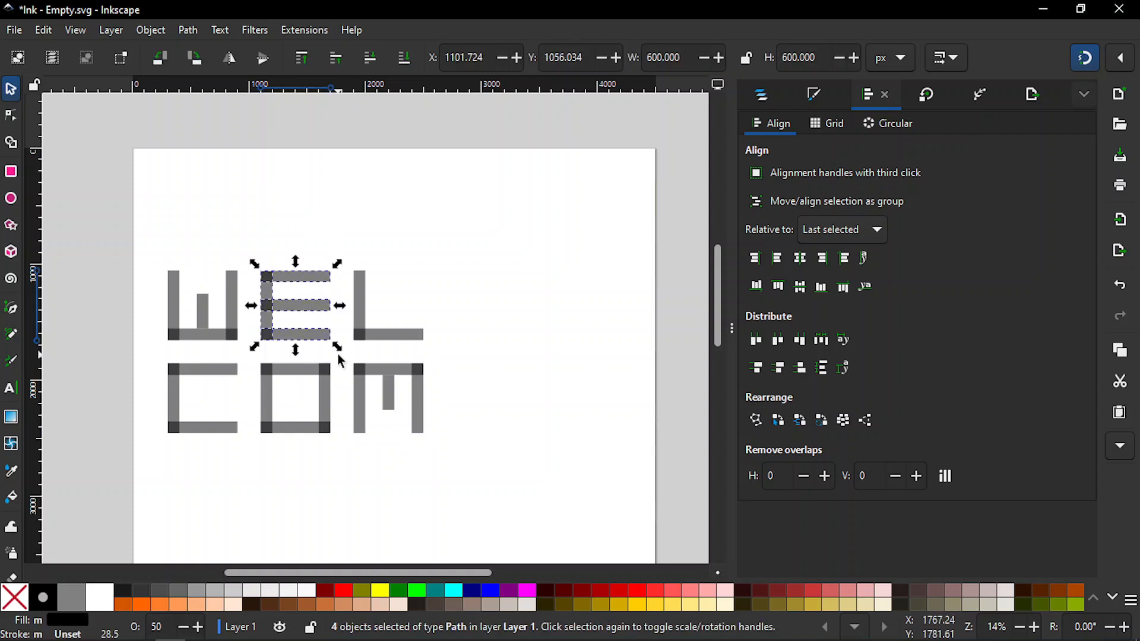
pyautogui.press('ctrl')
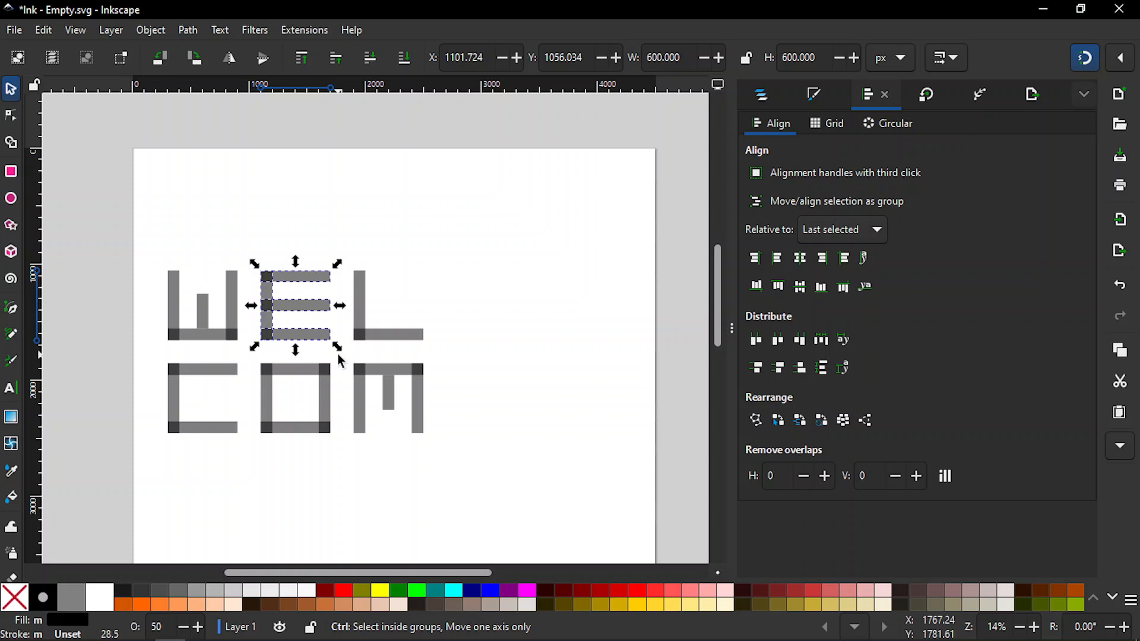
pyautogui.hotkey('ctrl', 'd')
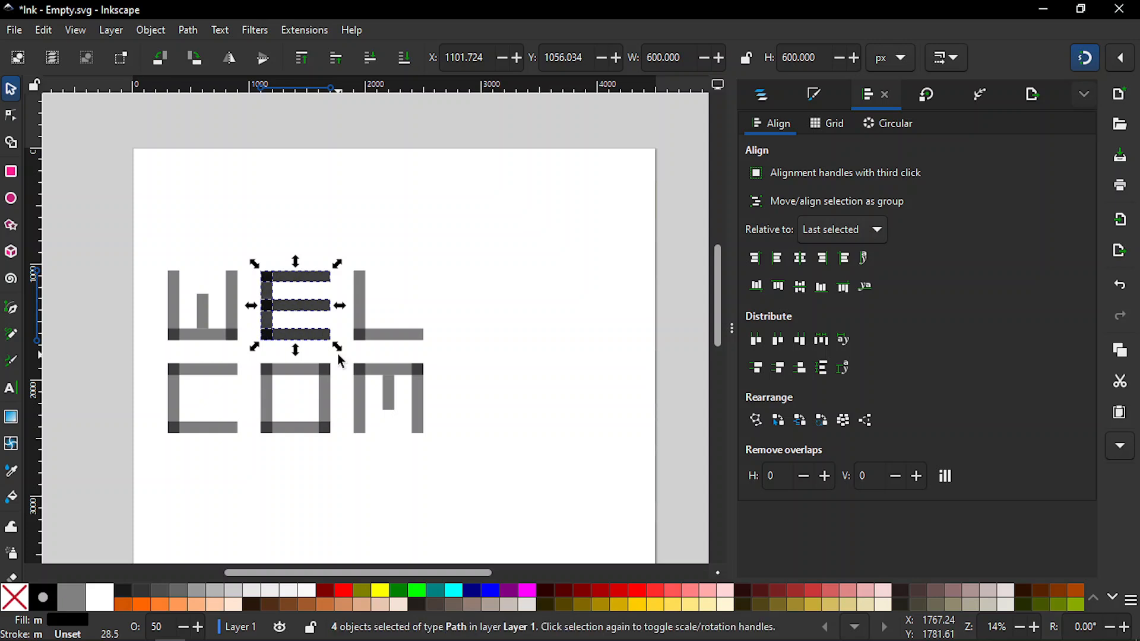
pyautogui.hotkey('ctrl', 'g')
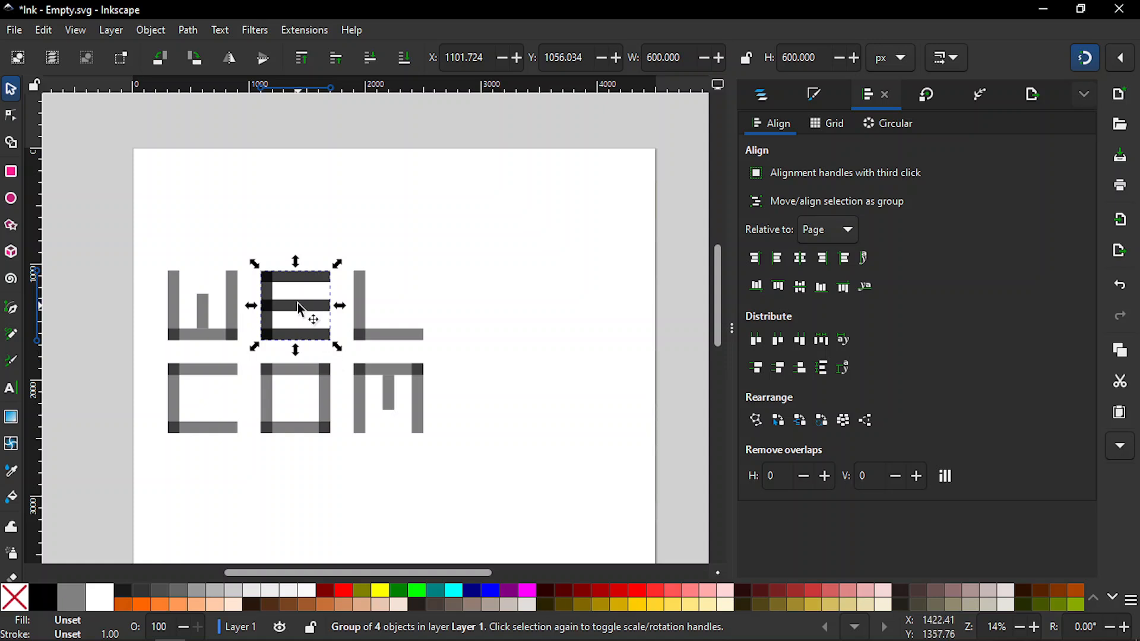
pyautogui.moveTo(299, 306); pyautogui.dragTo(488, 396)
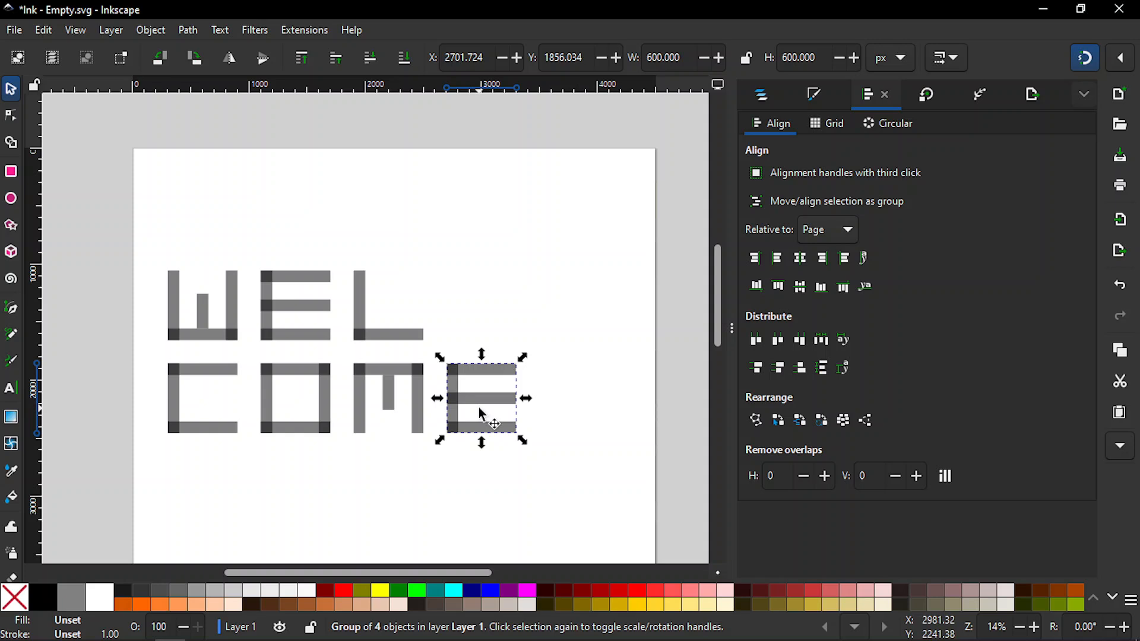
# Ungroup the lower E and show the list of layers and objects
pyautogui.hotkey('ctrl', 'shift', 'g')
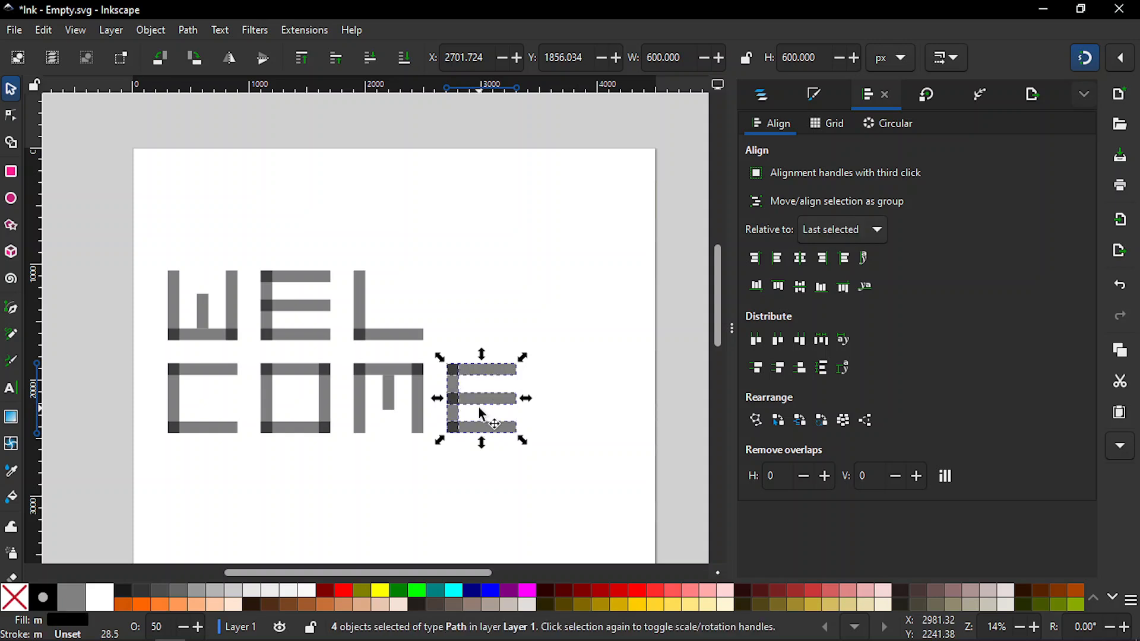
pyautogui.click(556, 305)
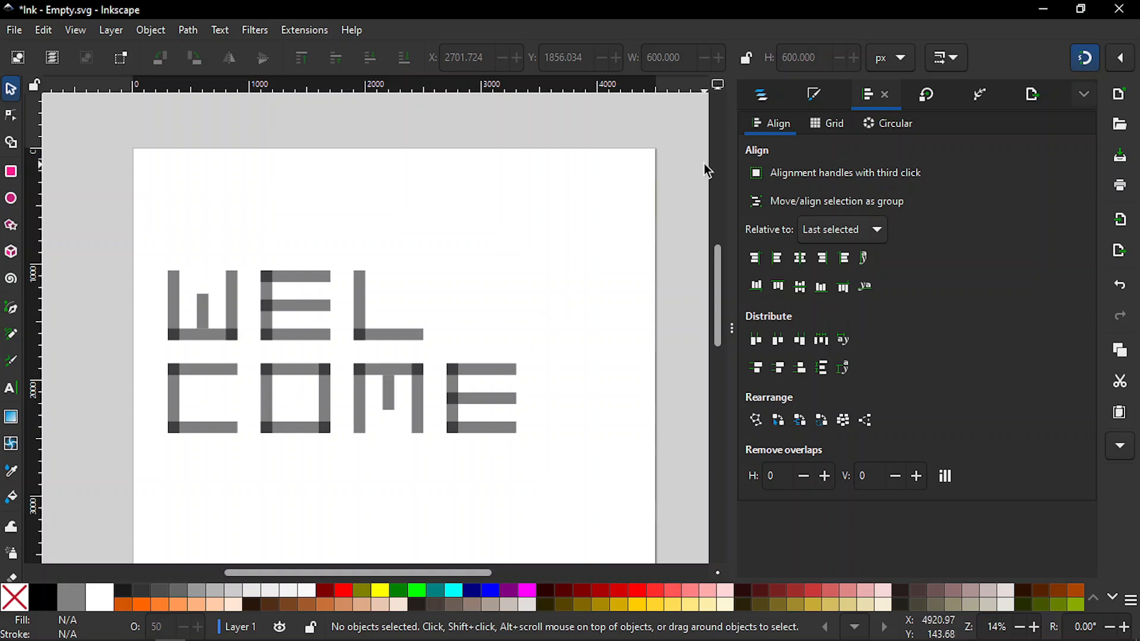
pyautogui.click(762, 94)
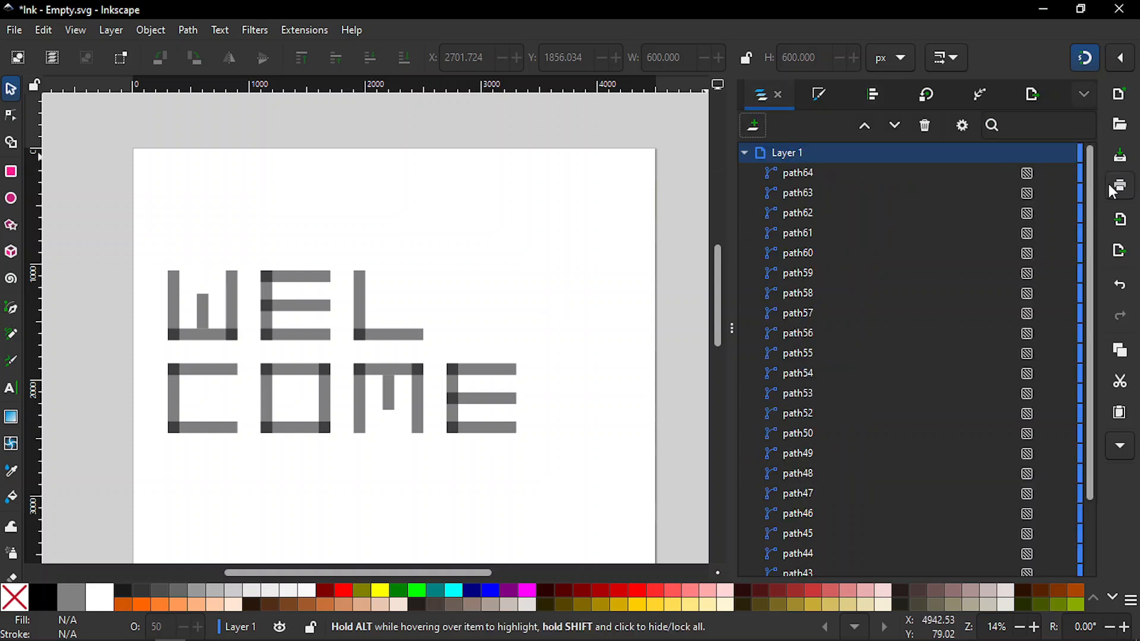
pyautogui.moveTo(1092, 187); pyautogui.dragTo(1065, 134)
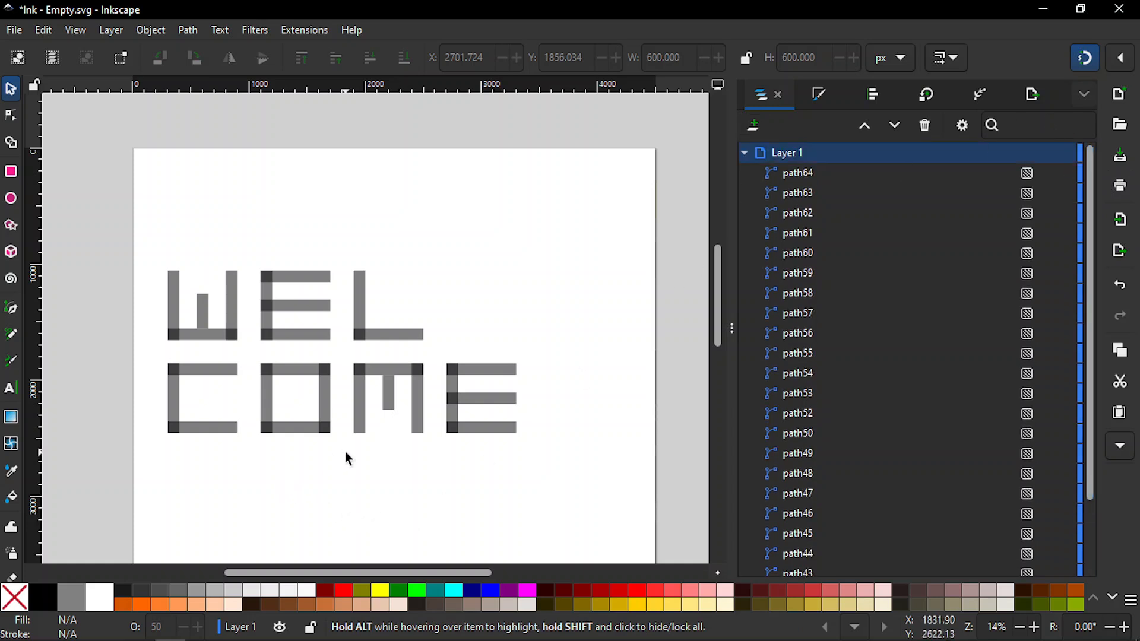
# Duplicate the lower O as a group and move the copy 1600 px right and 800 px up, beside the L
pyautogui.moveTo(344, 451); pyautogui.dragTo(254, 358)
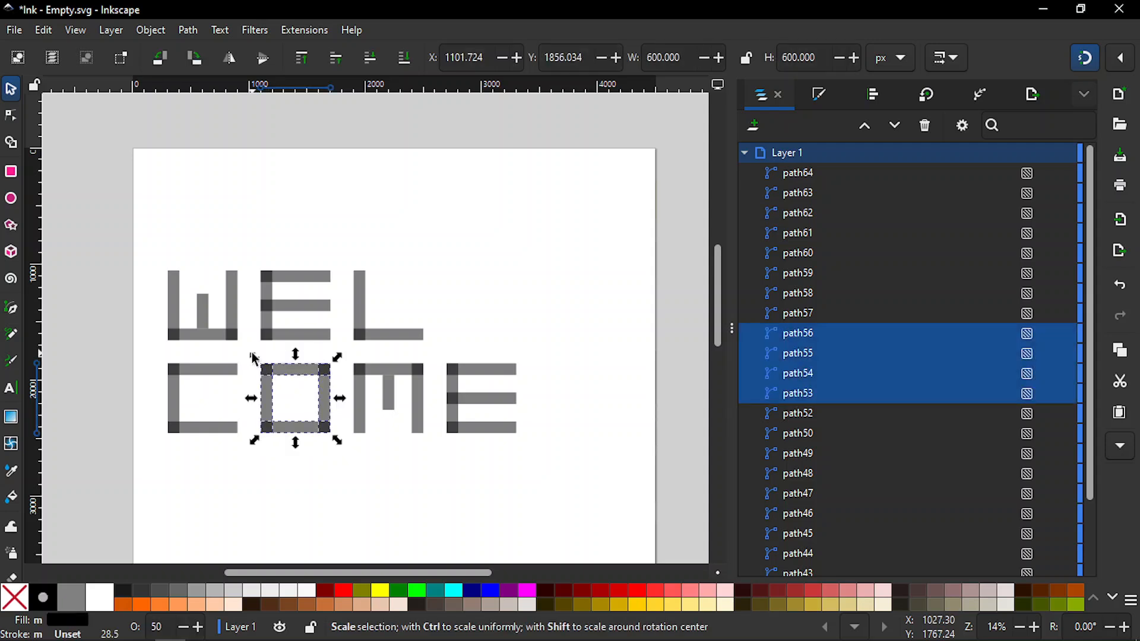
pyautogui.press('ctrl')
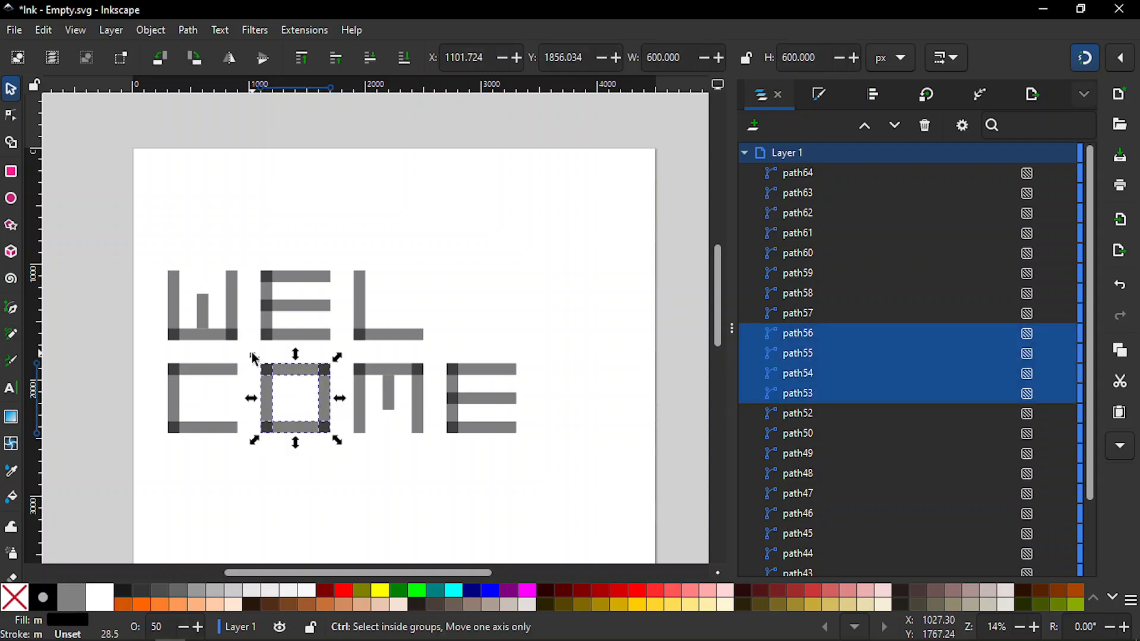
pyautogui.hotkey('ctrl', 'd')
pyautogui.press('ctrl')
pyautogui.hotkey('ctrl', 'g')
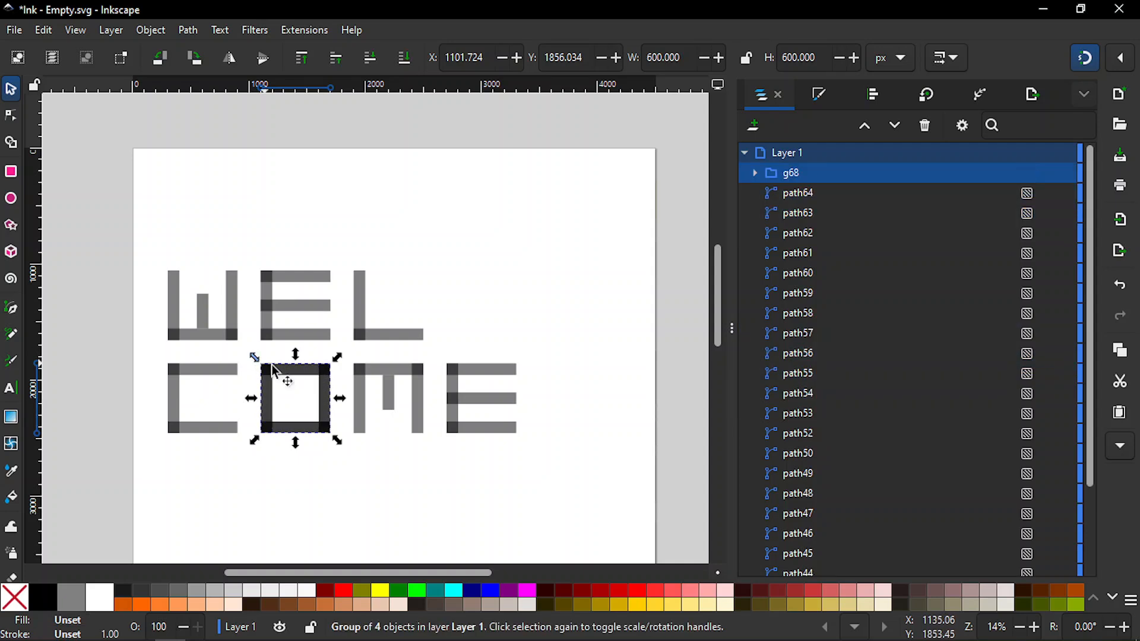
pyautogui.moveTo(324, 393); pyautogui.dragTo(517, 305)
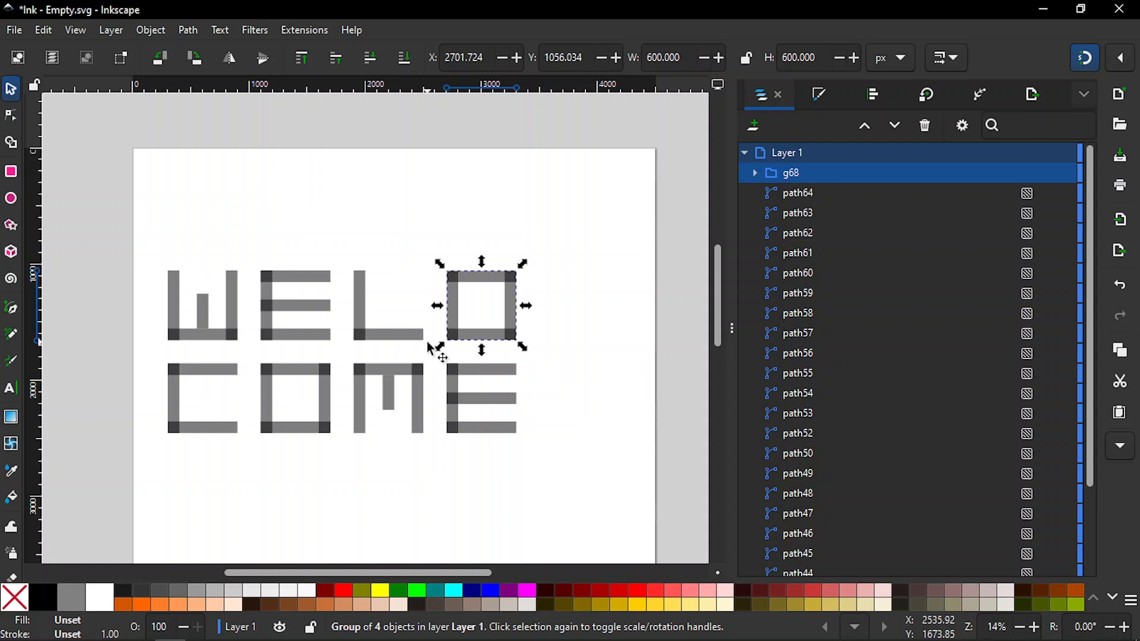
# Align the upper O's bottom edge with the bottom edge of the L's horizontal bar
pyautogui.keyDown('shift'); pyautogui.click(407, 334); pyautogui.keyUp('shift')
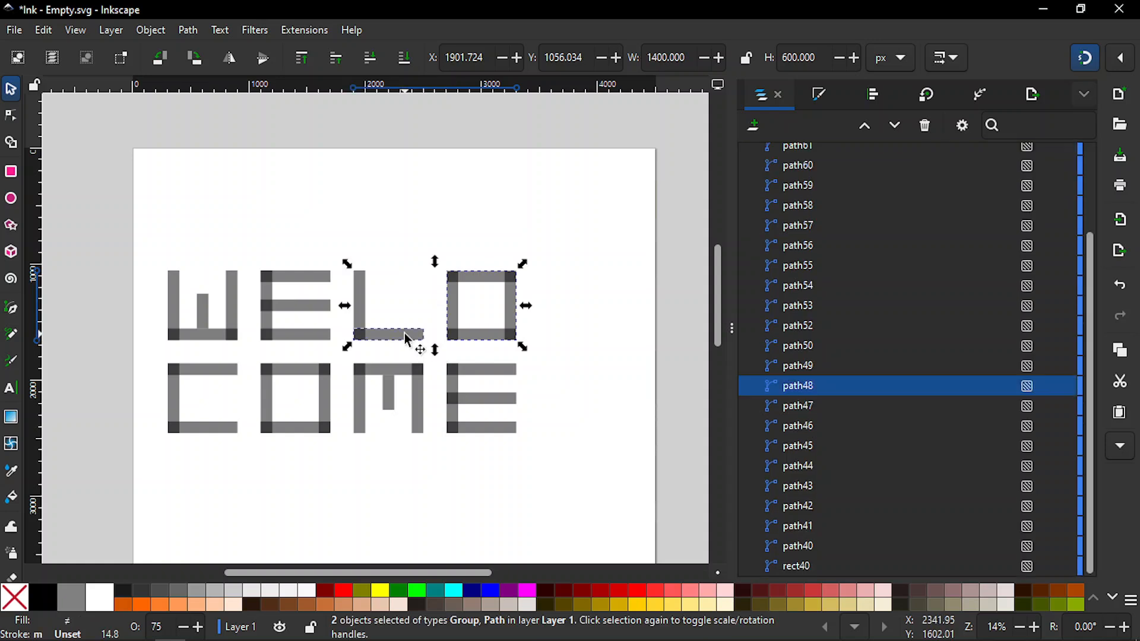
pyautogui.click(874, 96)
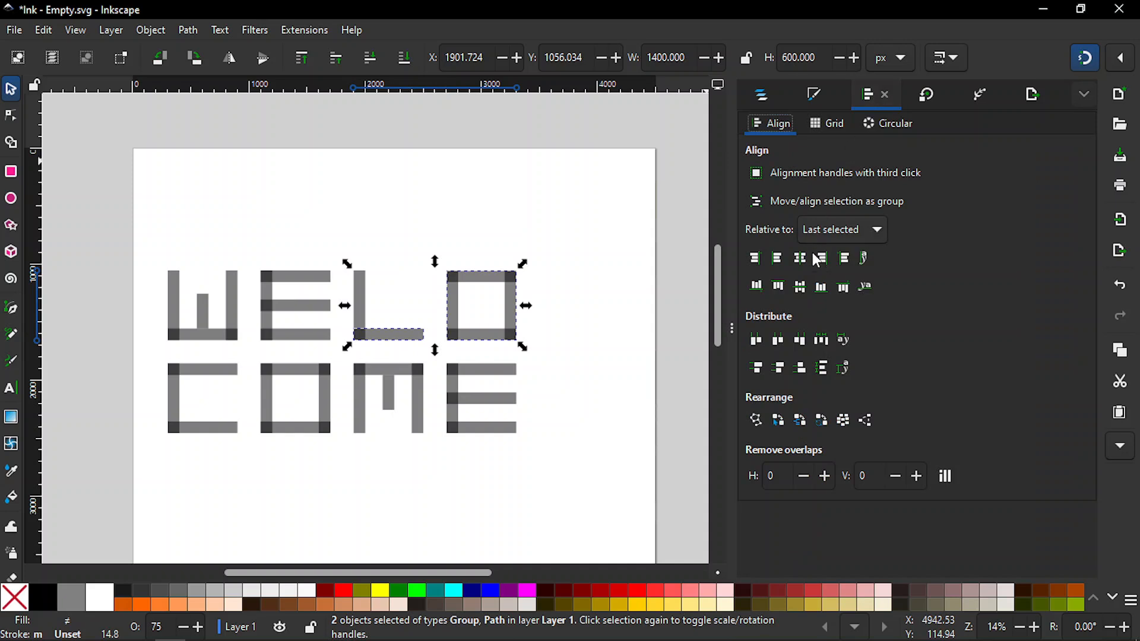
pyautogui.click(819, 281)
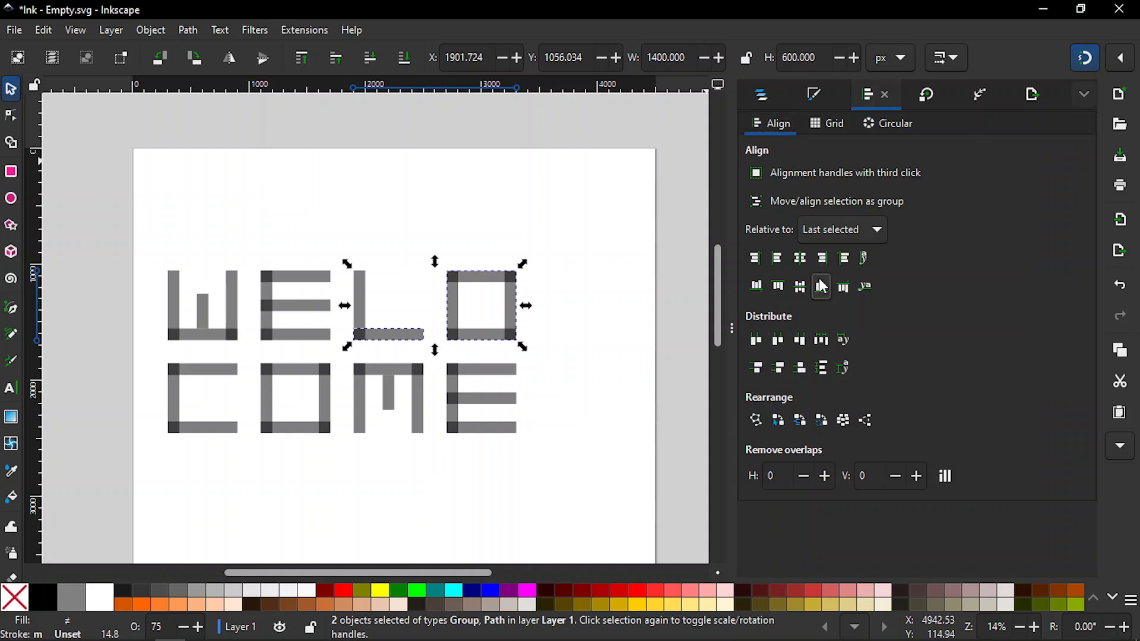
# Move all the lettering together right and down the page to about X 650, Y 2162 px
pyautogui.click(633, 336)
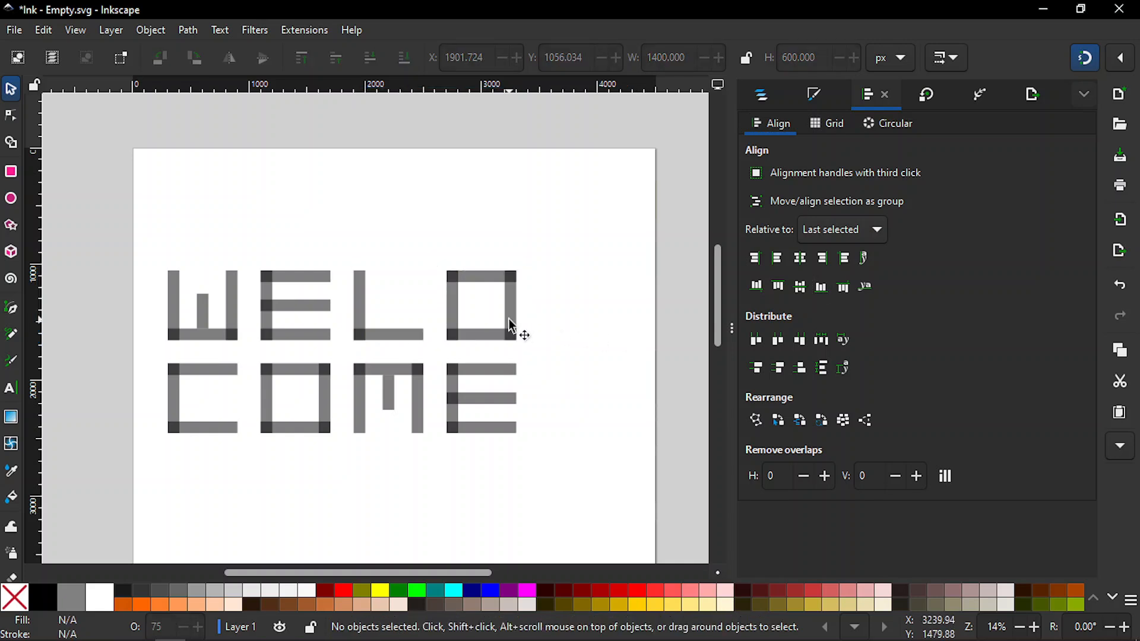
pyautogui.moveTo(545, 454); pyautogui.dragTo(137, 238)
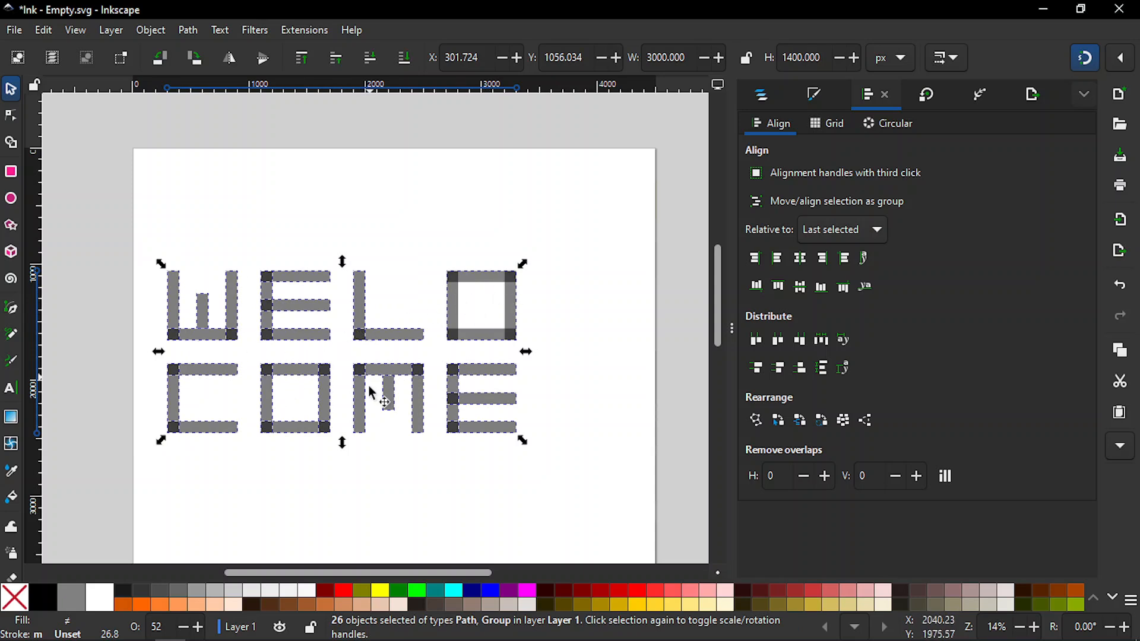
pyautogui.moveTo(281, 326); pyautogui.dragTo(325, 470)
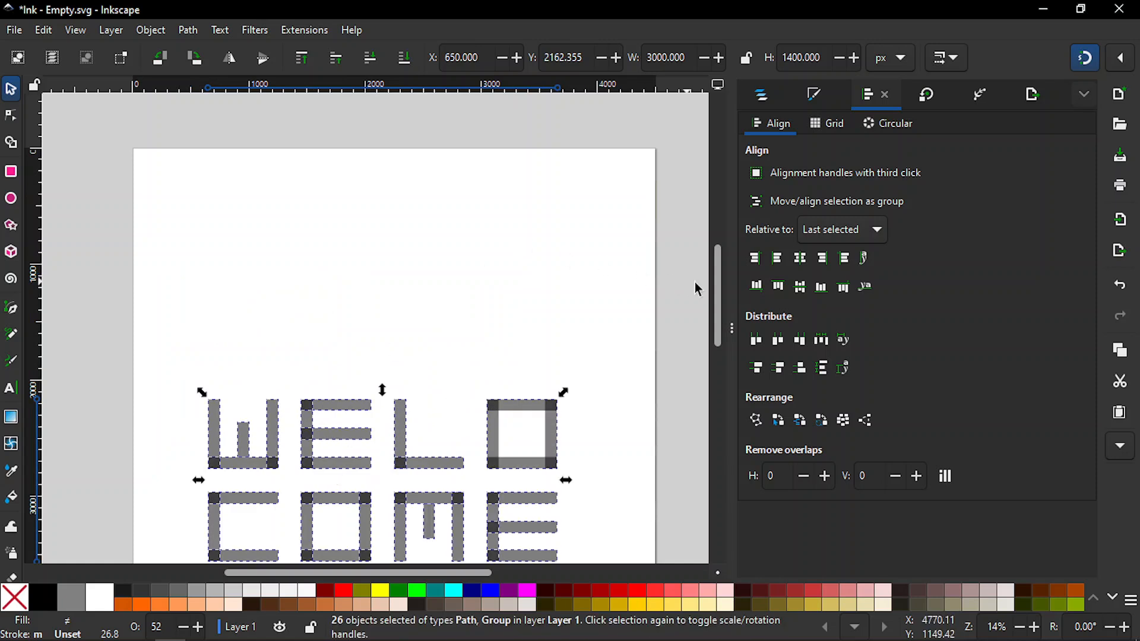
# Draw a black rectangle about 198 by 599 px in the space above the lettering and convert it to a path
pyautogui.moveTo(716, 287); pyautogui.dragTo(720, 277)
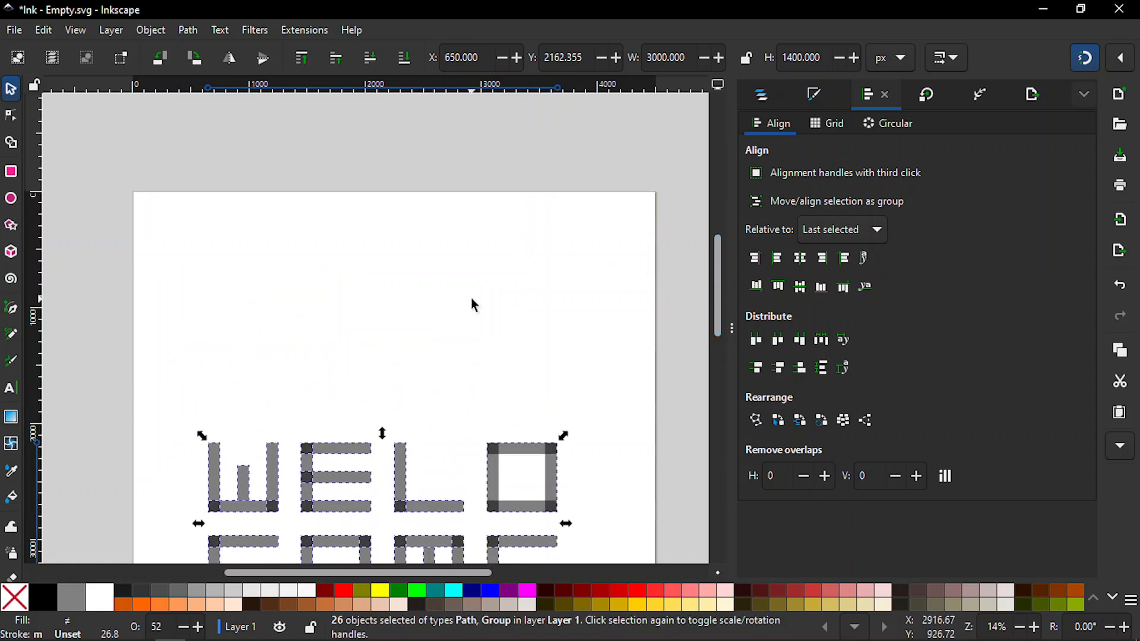
pyautogui.press('+')
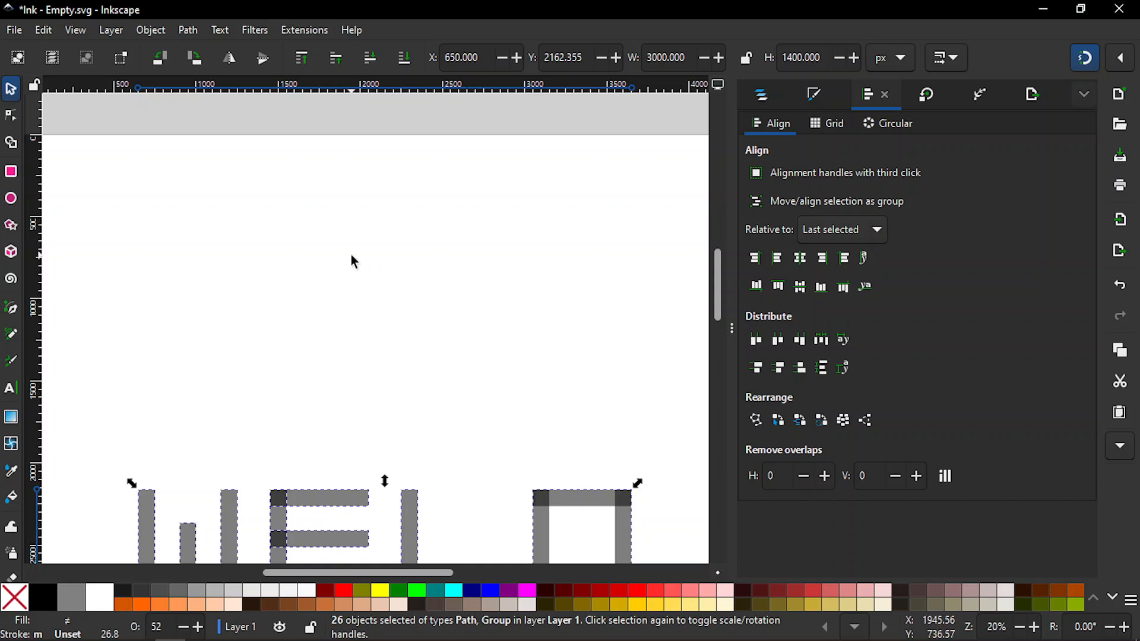
pyautogui.press('r')
pyautogui.moveTo(307, 222)
pyautogui.mouseDown()
pyautogui.moveTo(341, 295)
pyautogui.moveTo(339, 321)
pyautogui.mouseUp()
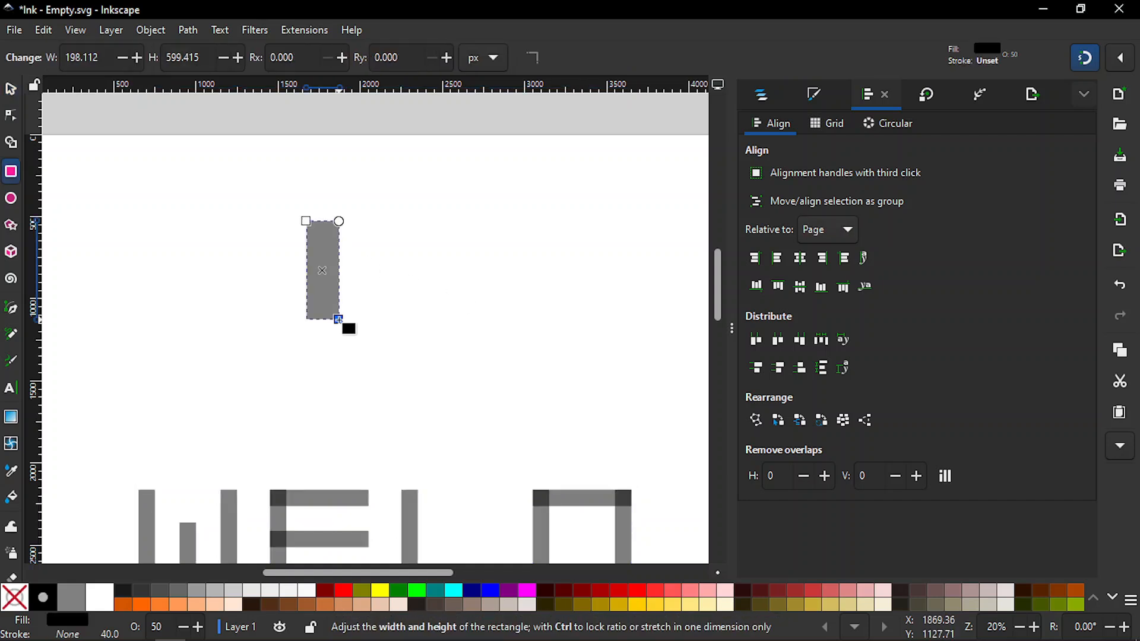
pyautogui.click(187, 31)
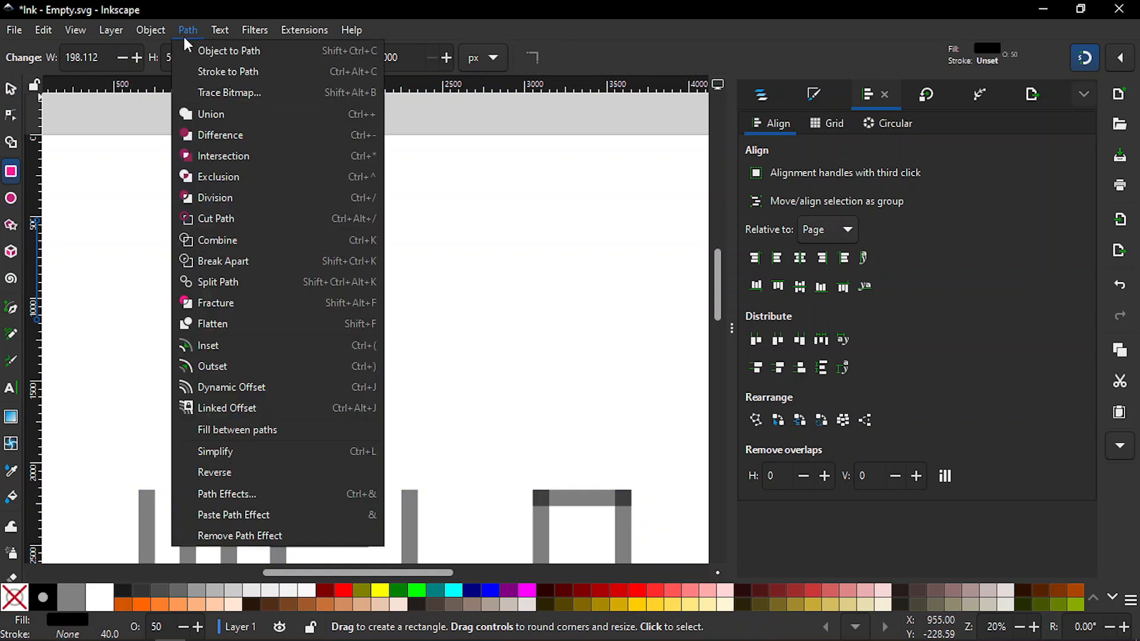
pyautogui.click(202, 51)
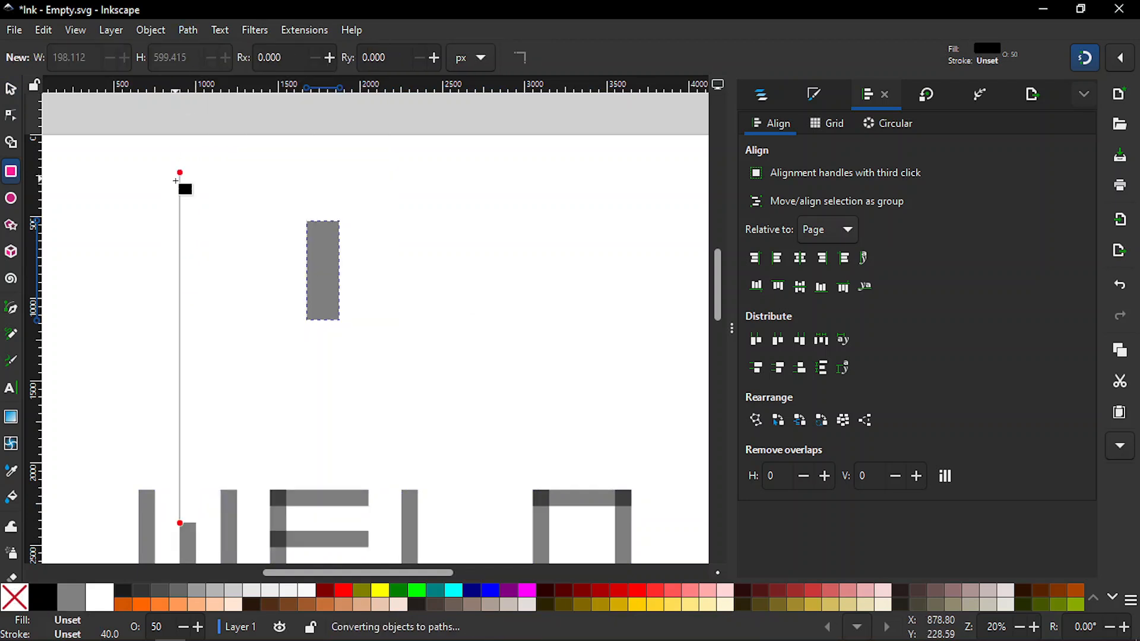
pyautogui.click(38, 587)
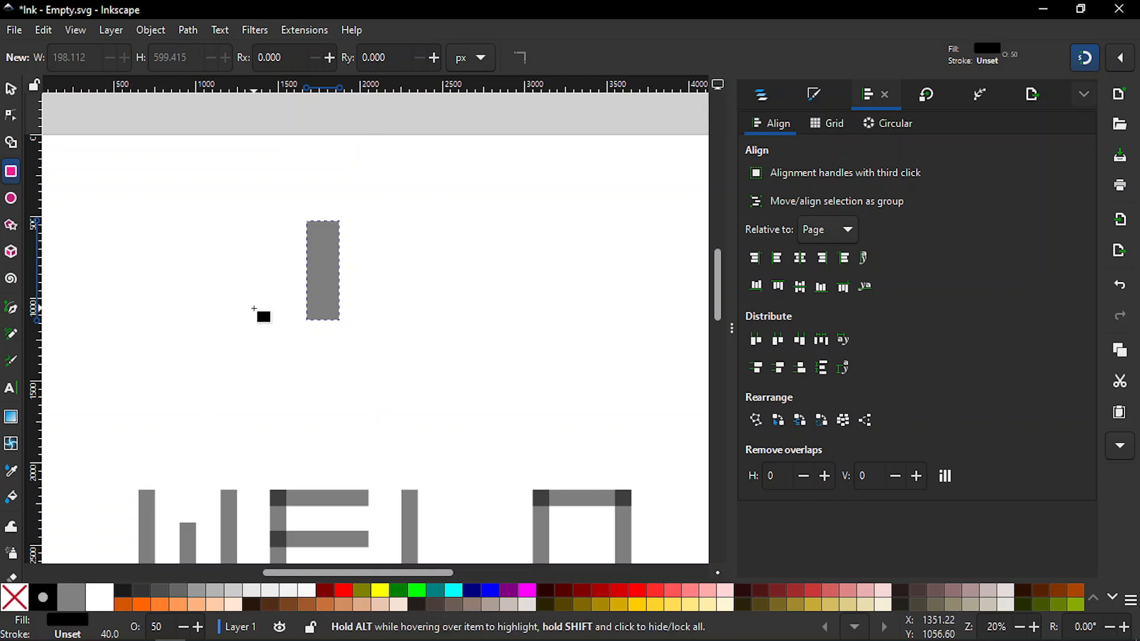
# Set the new bar's width to 200 px and its height to 600 px
pyautogui.press('s')
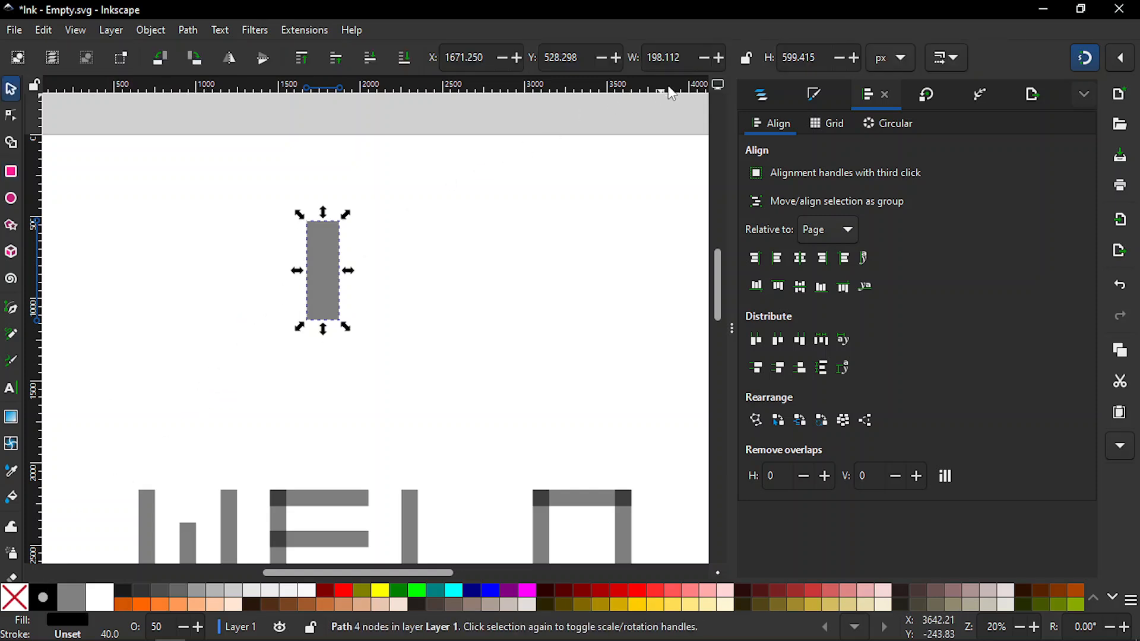
pyautogui.click(683, 65)
pyautogui.doubleClick(683, 65)
pyautogui.write('200')
pyautogui.press('Return')
pyautogui.click(807, 58)
pyautogui.doubleClick(808, 57)
pyautogui.write('600')
pyautogui.press('Return')
pyautogui.click(476, 269)
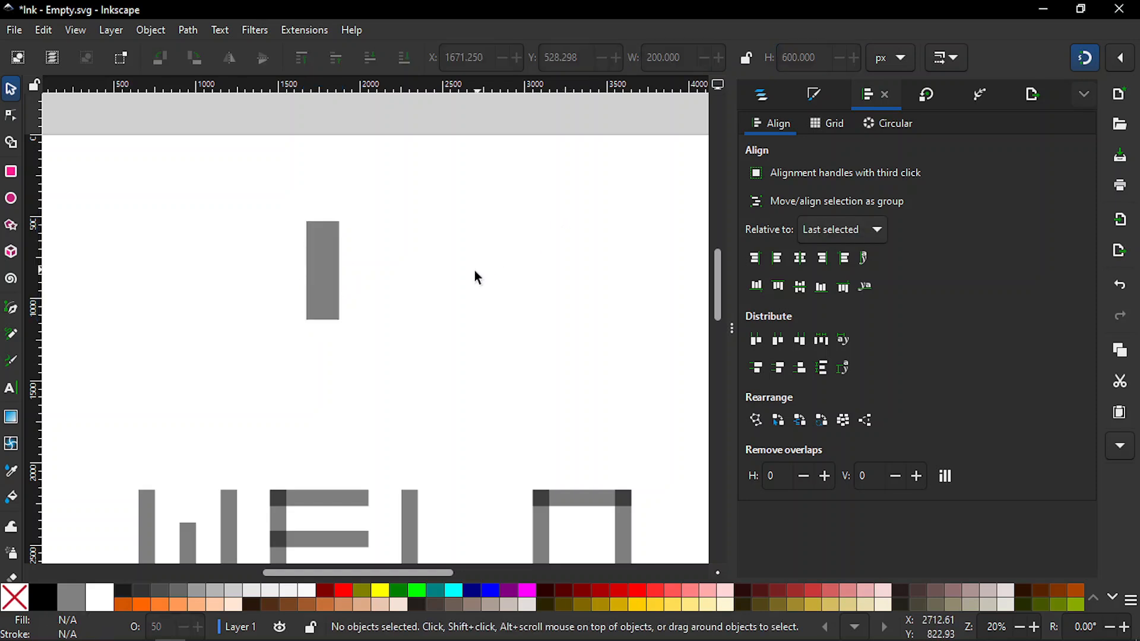
# Duplicate the 200 by 600 px bar and rotate the copy 60 degrees clockwise about its centre
pyautogui.click(323, 273)
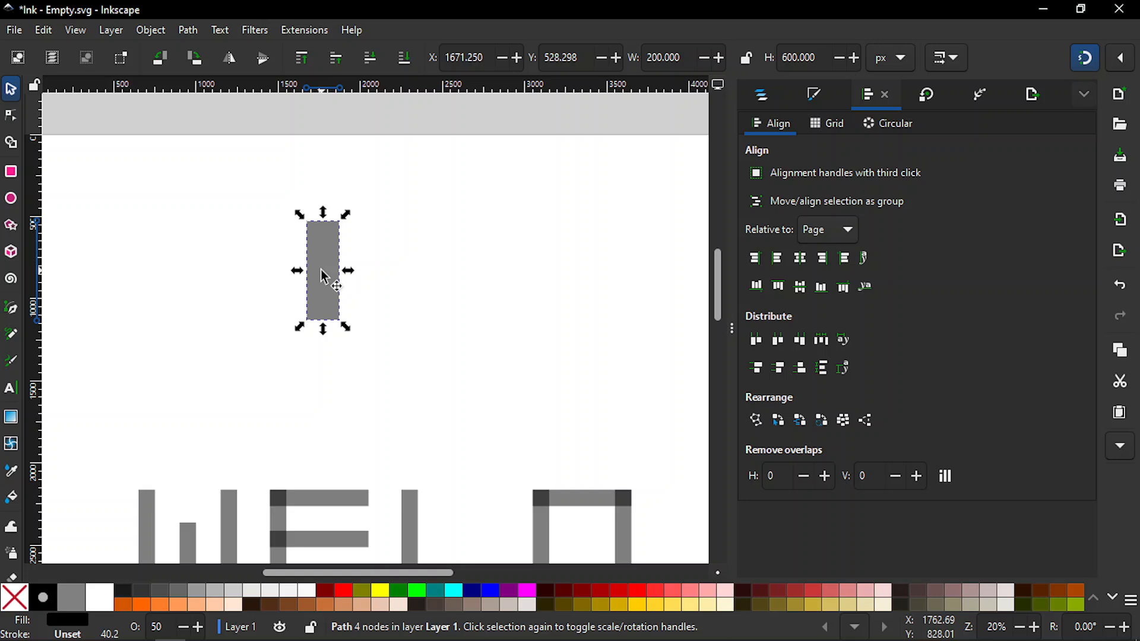
pyautogui.hotkey('ctrl', 'd')
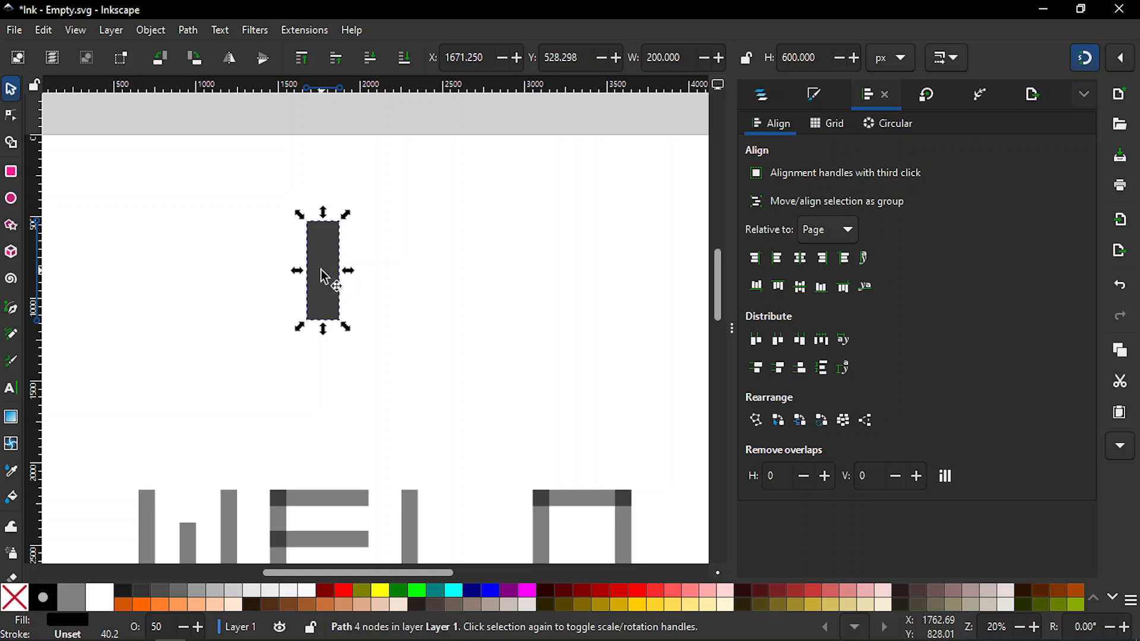
pyautogui.click(322, 274)
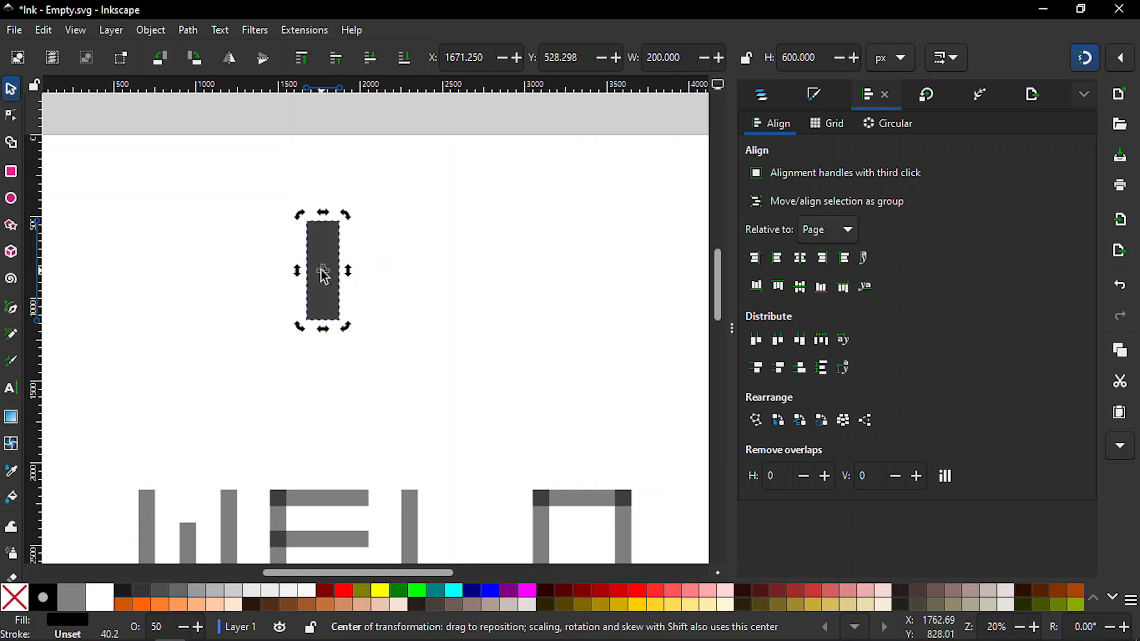
pyautogui.press('ctrl')
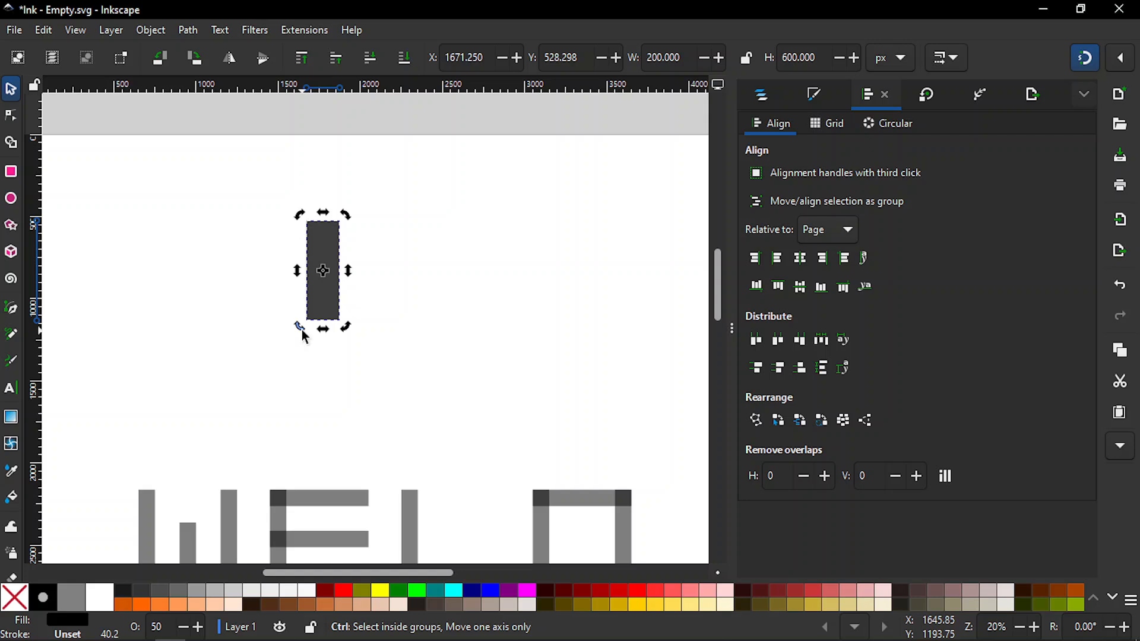
pyautogui.moveTo(302, 330); pyautogui.dragTo(253, 297)
pyautogui.press('ctrl')
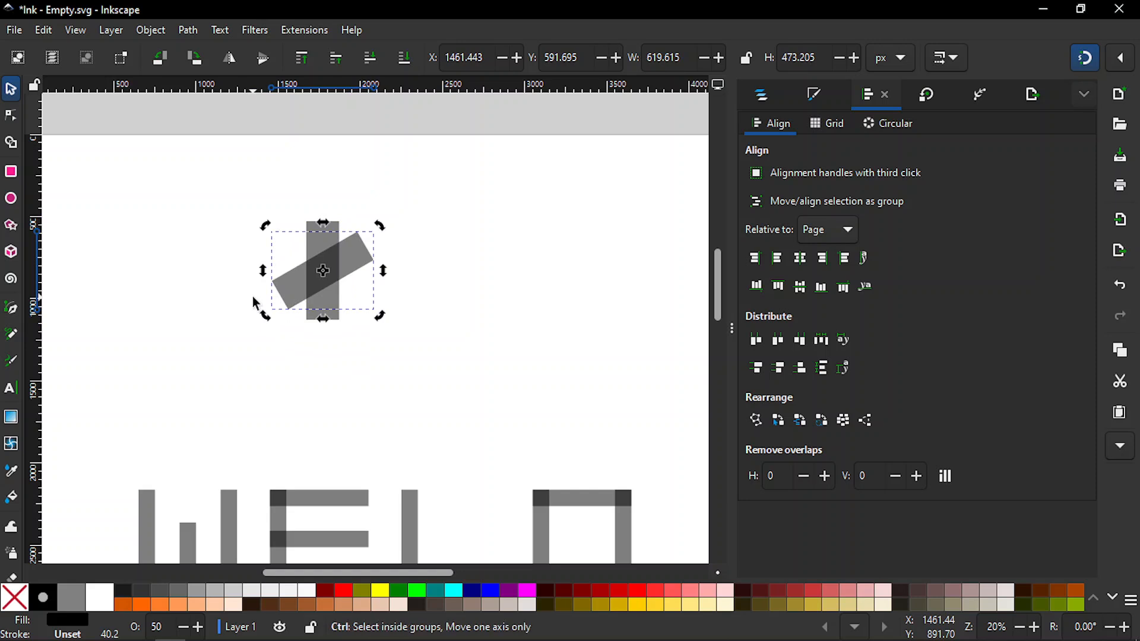
# Duplicate the tilted bar and rotate the copy another 60 degrees clockwise, forming a six-armed flower
pyautogui.hotkey('ctrl', 'd')
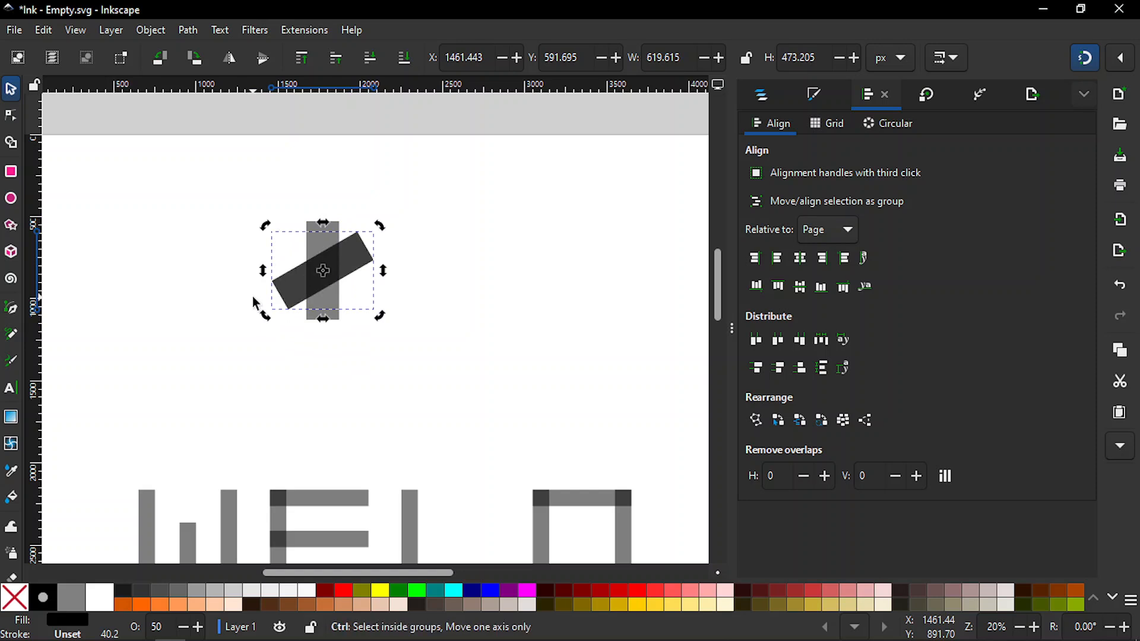
pyautogui.moveTo(267, 320); pyautogui.dragTo(219, 247)
pyautogui.click(170, 310)
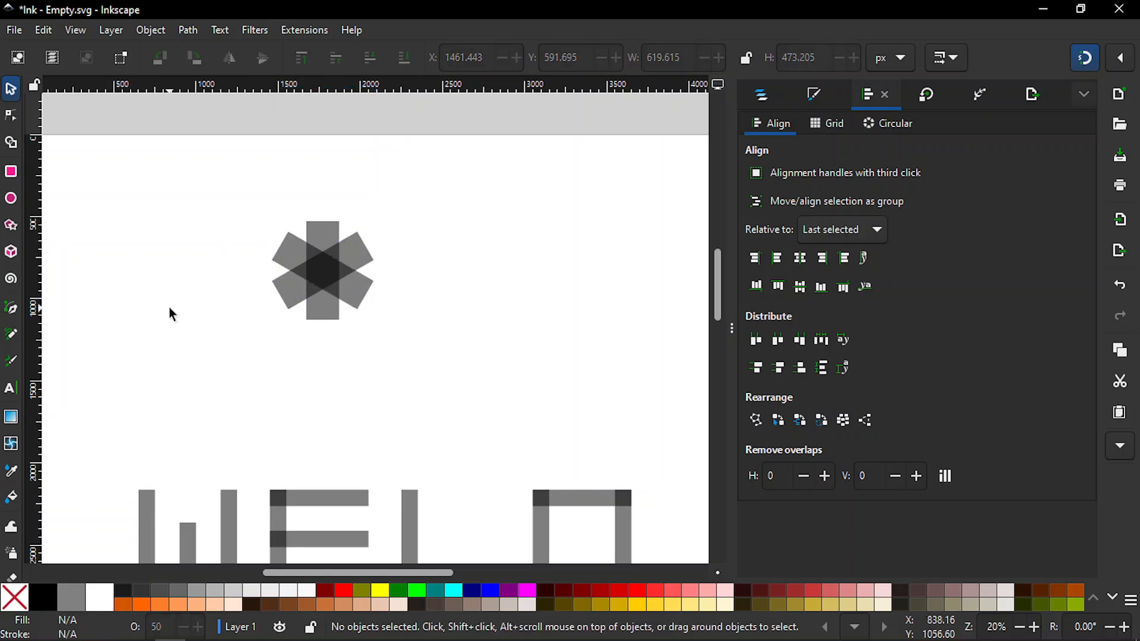
# Merge the three crossed bars into one flower path with Union
pyautogui.moveTo(221, 179); pyautogui.dragTo(413, 377)
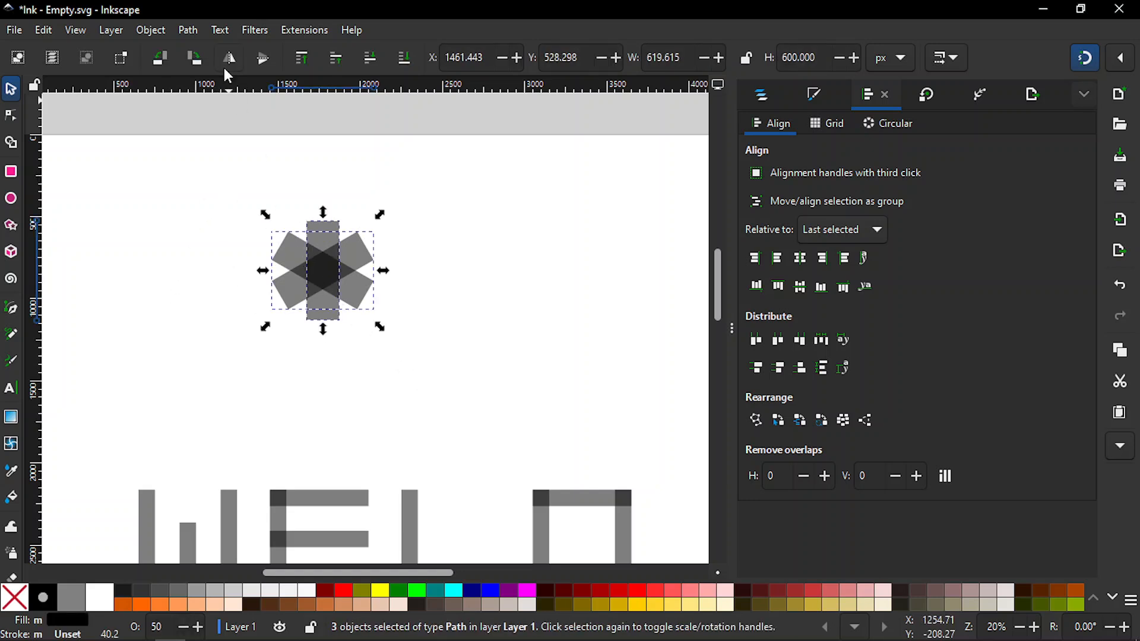
pyautogui.click(194, 31)
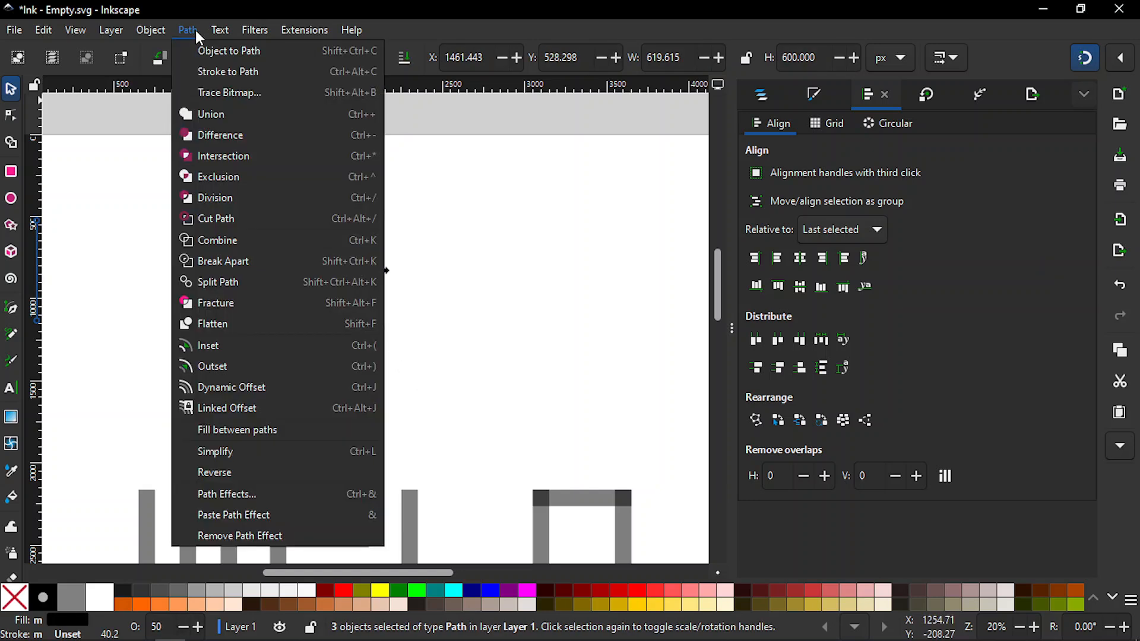
pyautogui.click(205, 115)
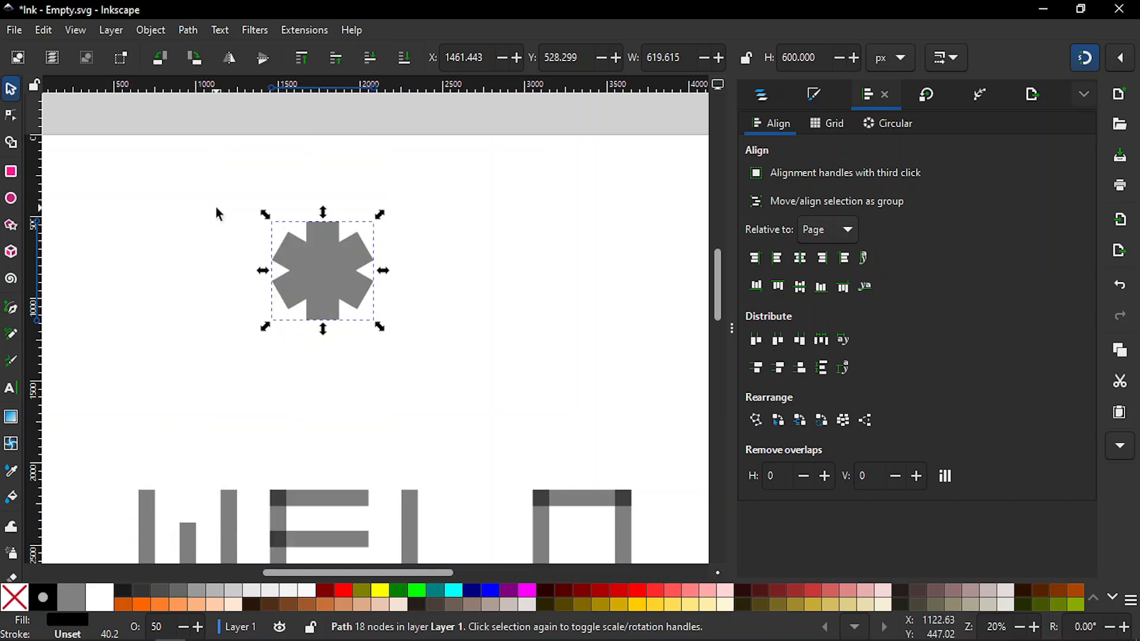
# Select the twelve outer corner nodes of the flower path and make them auto-smooth to round all six petals
pyautogui.press('n')
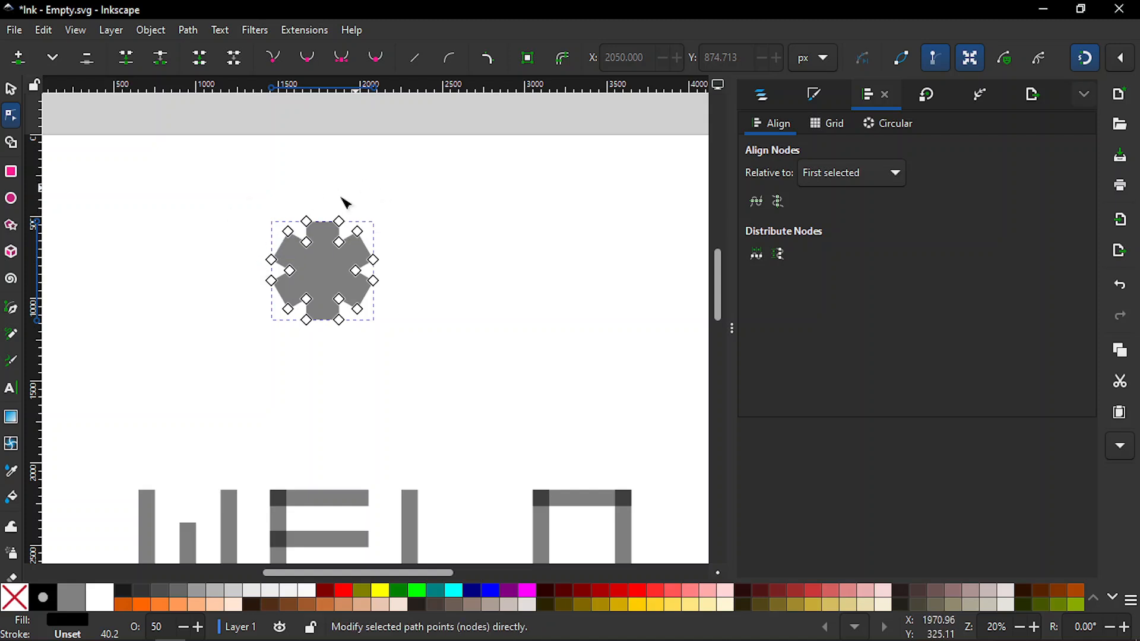
pyautogui.click(307, 222)
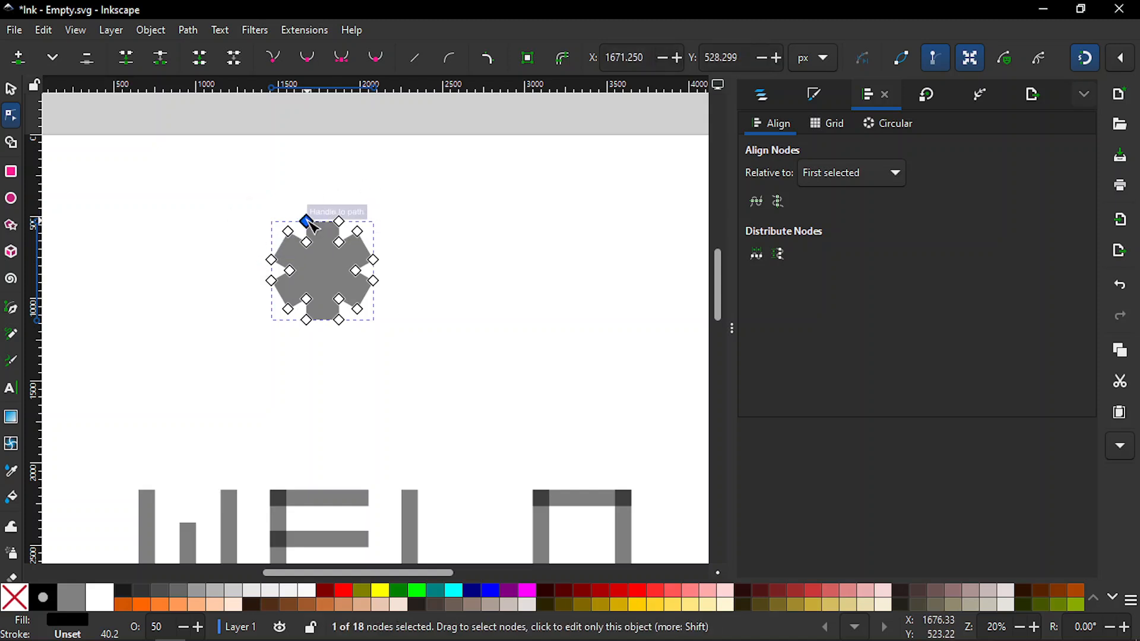
pyautogui.keyDown('shift'); pyautogui.click(339, 222); pyautogui.keyUp('shift')
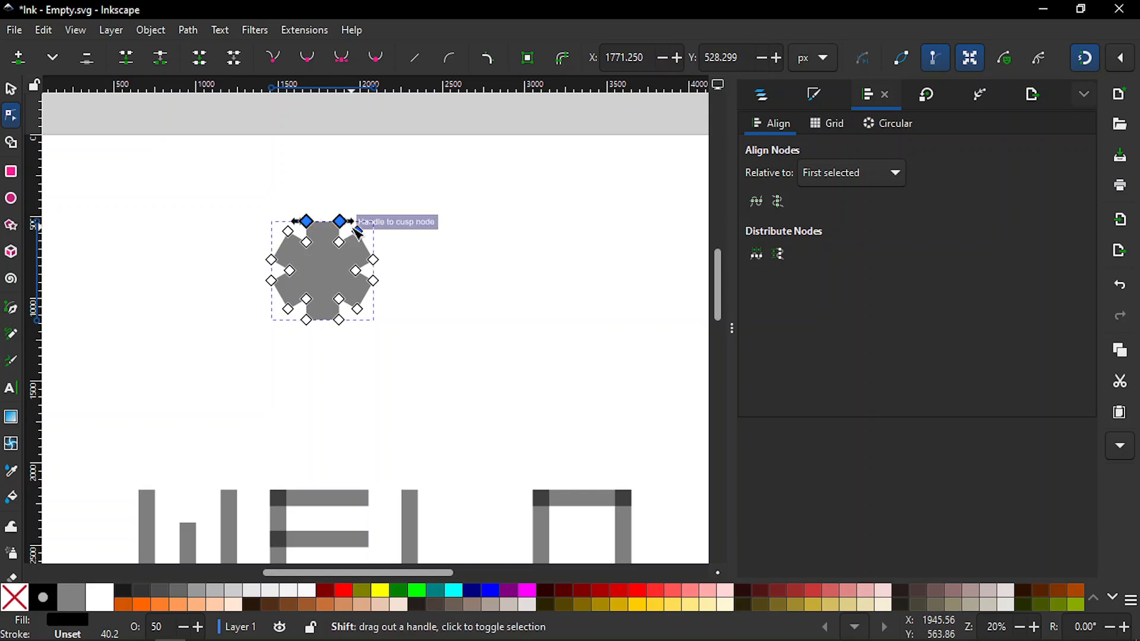
pyautogui.keyDown('shift'); pyautogui.click(358, 232); pyautogui.keyUp('shift')
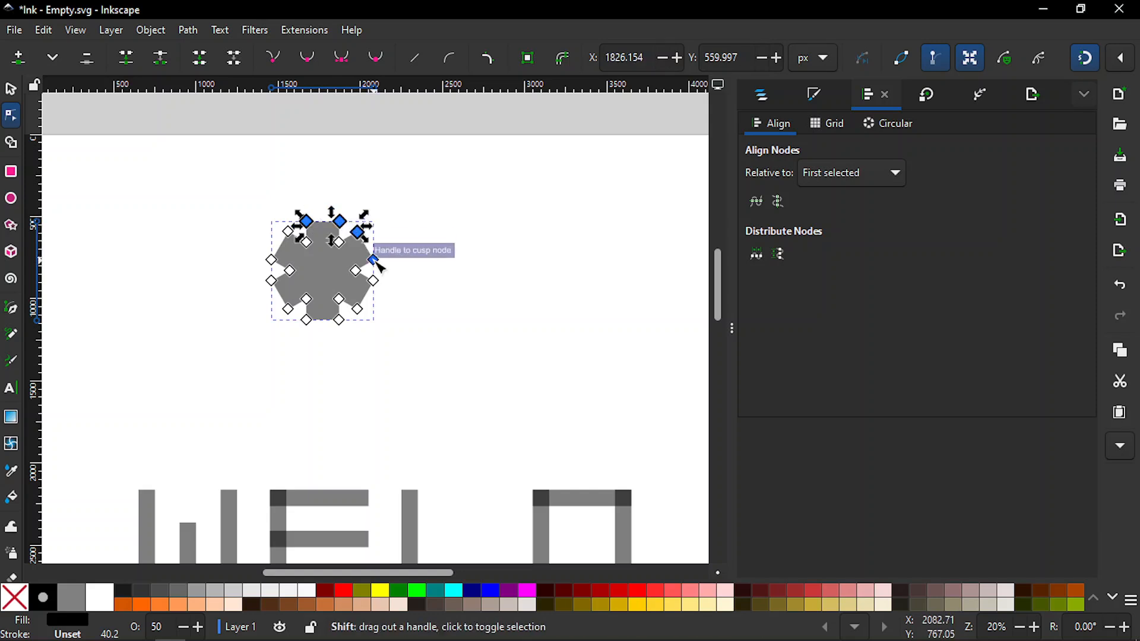
pyautogui.keyDown('shift'); pyautogui.click(373, 260); pyautogui.keyUp('shift')
pyautogui.keyDown('shift'); pyautogui.click(373, 281); pyautogui.keyUp('shift')
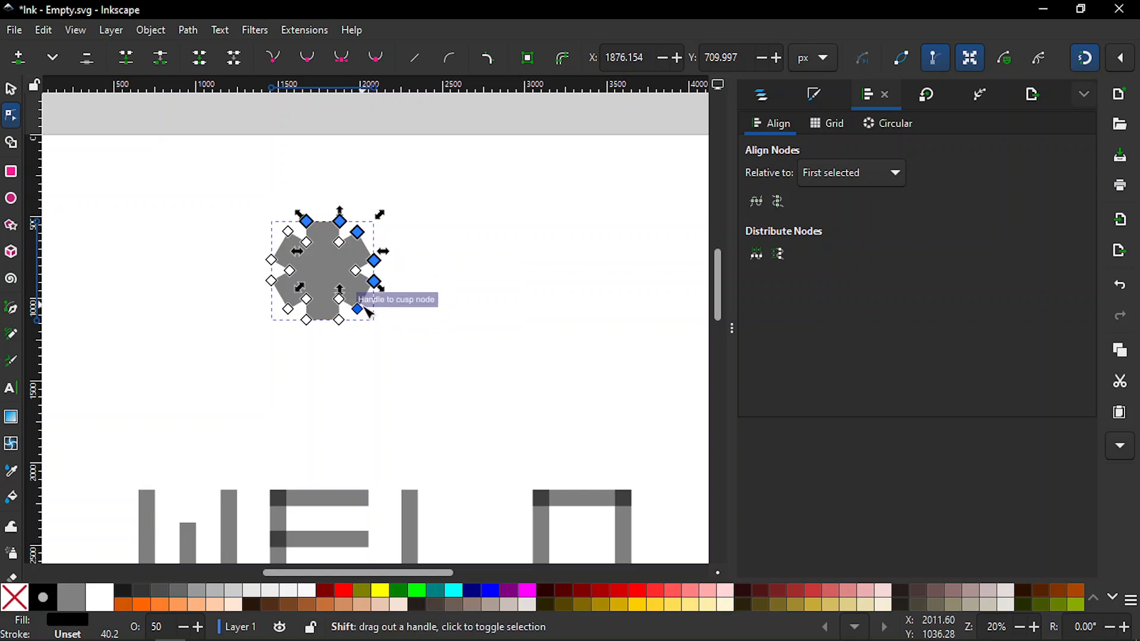
pyautogui.keyDown('shift'); pyautogui.click(356, 310); pyautogui.keyUp('shift')
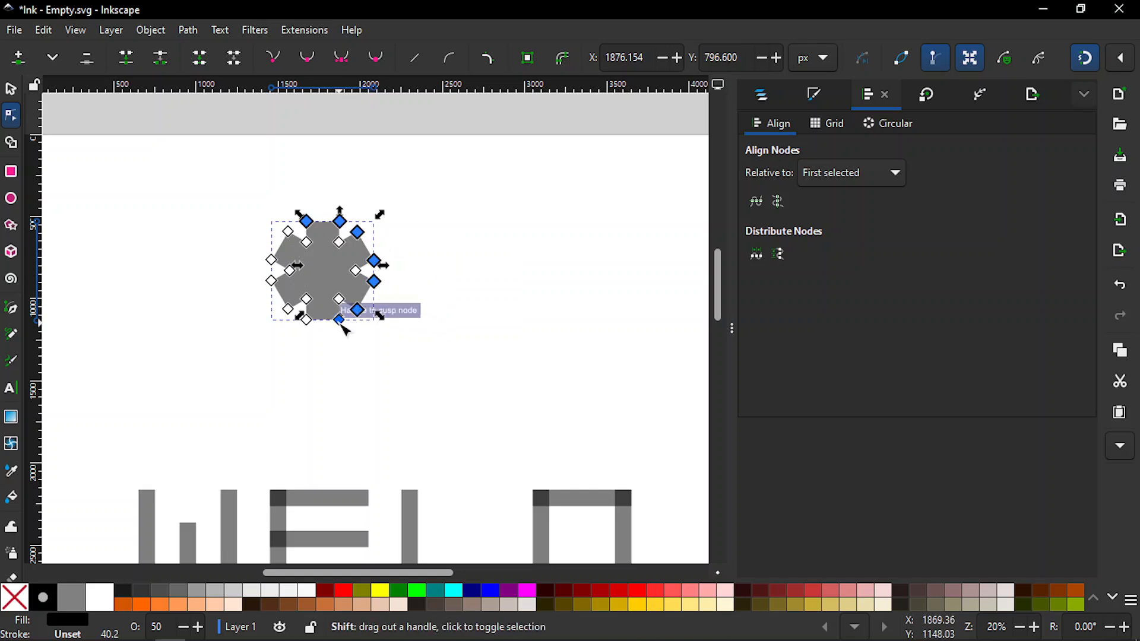
pyautogui.keyDown('shift'); pyautogui.click(340, 320); pyautogui.keyUp('shift')
pyautogui.keyDown('shift'); pyautogui.click(306, 322); pyautogui.keyUp('shift')
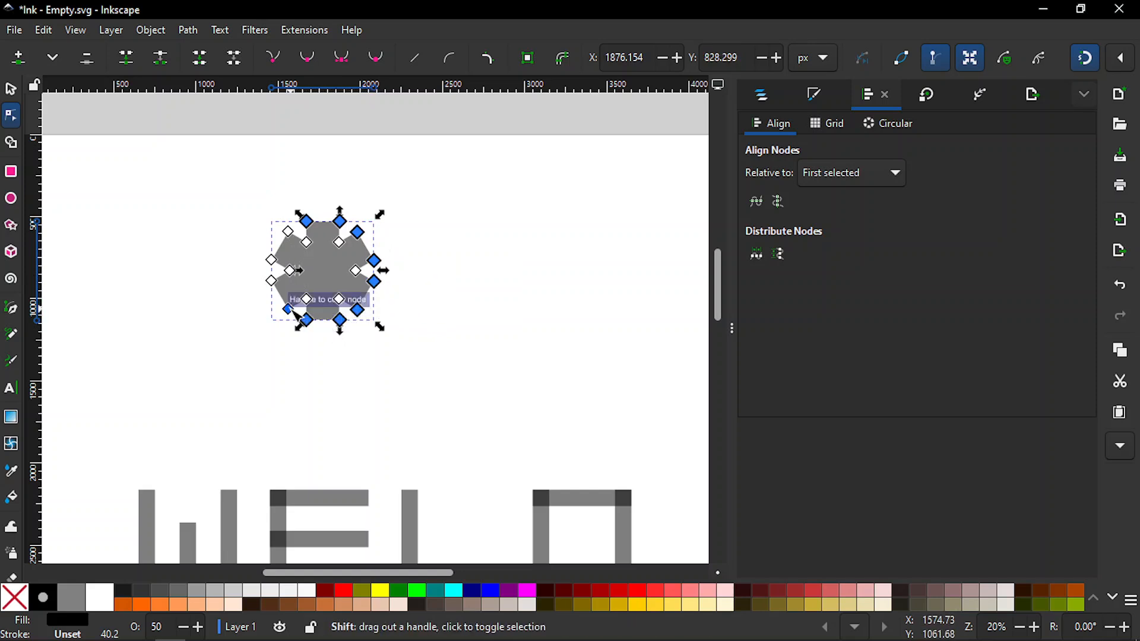
pyautogui.keyDown('shift'); pyautogui.click(288, 309); pyautogui.keyUp('shift')
pyautogui.keyDown('shift'); pyautogui.click(270, 280); pyautogui.keyUp('shift')
pyautogui.keyDown('shift'); pyautogui.click(270, 260); pyautogui.keyUp('shift')
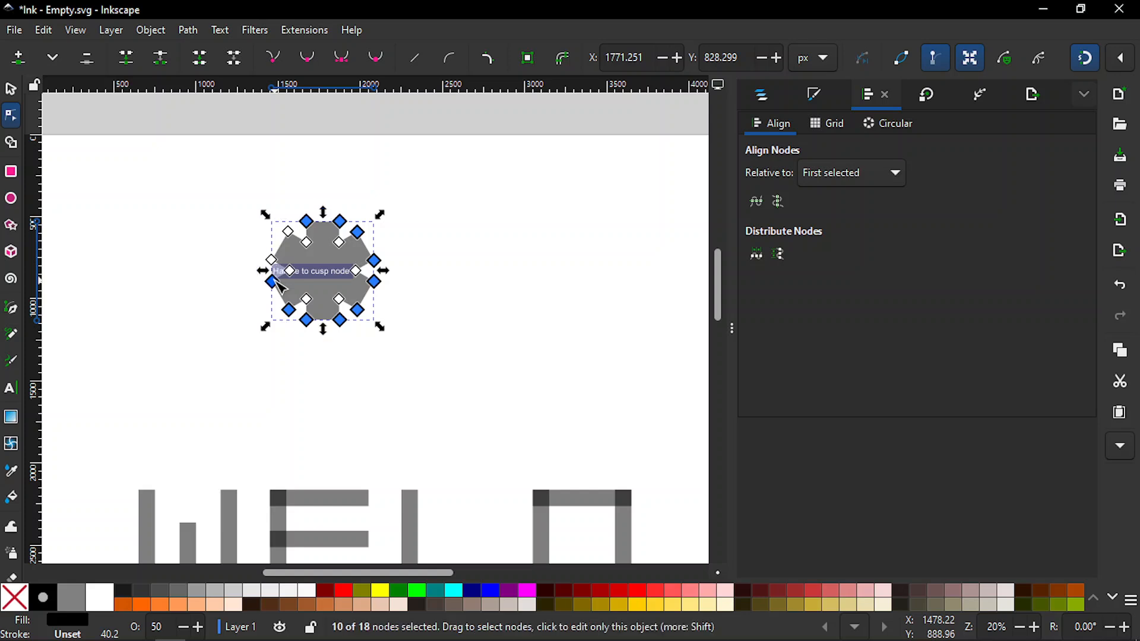
pyautogui.keyDown('shift'); pyautogui.click(288, 231); pyautogui.keyUp('shift')
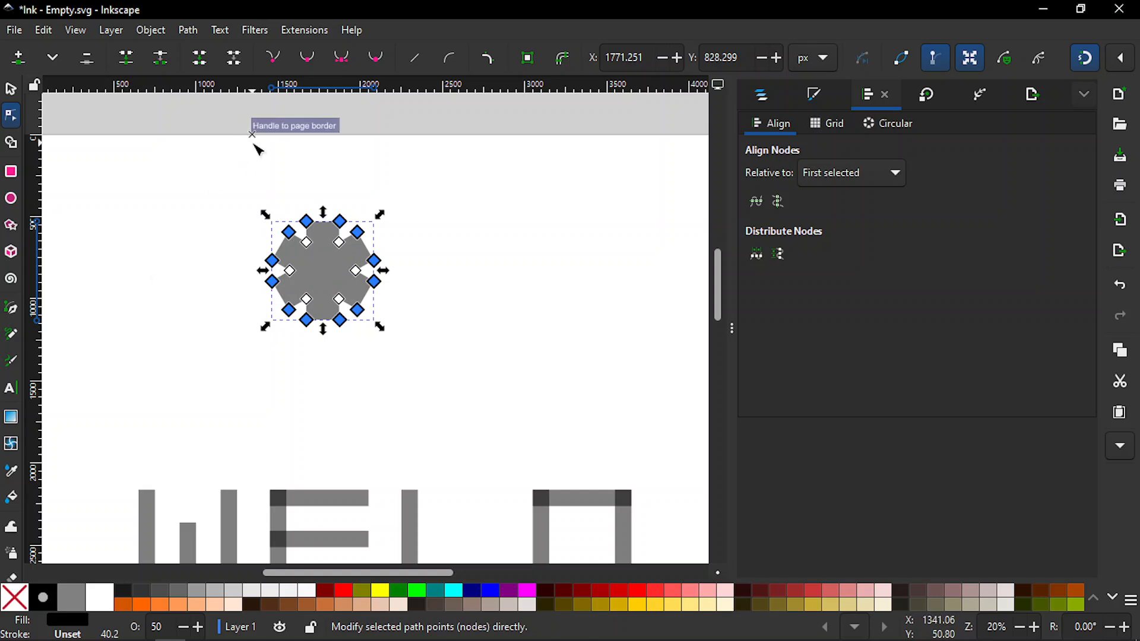
pyautogui.click(383, 59)
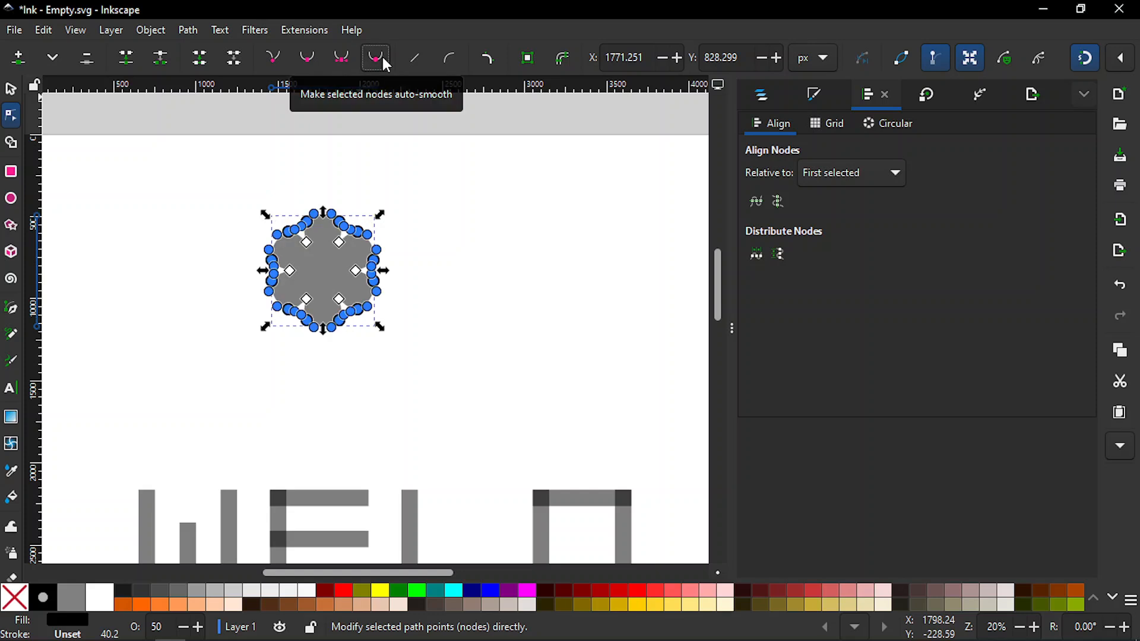
pyautogui.click(499, 195)
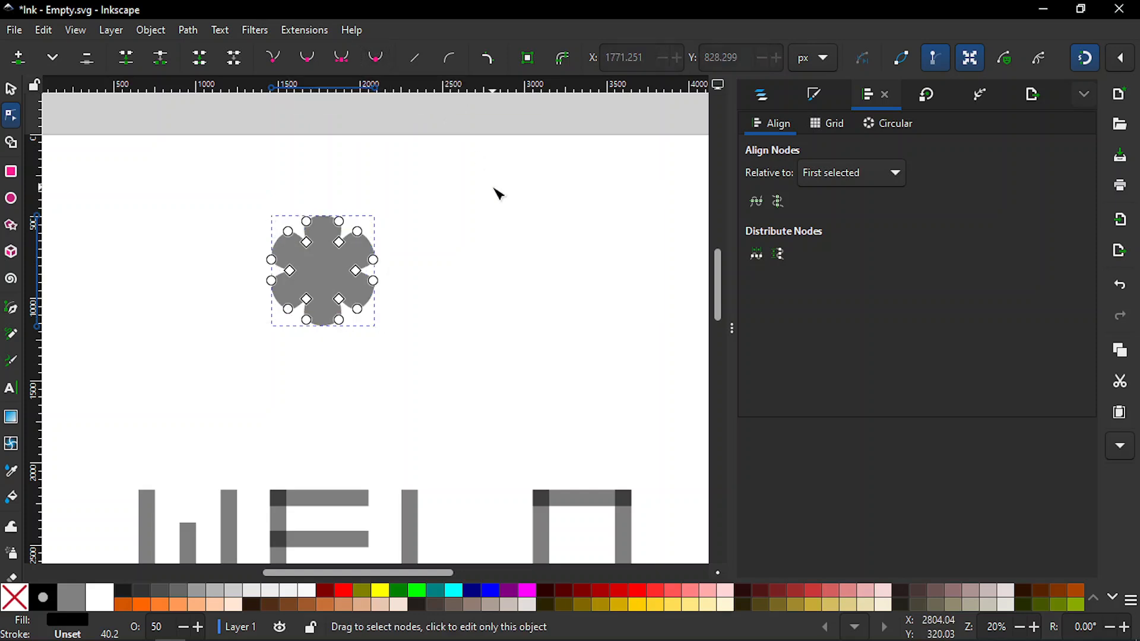
pyautogui.click(499, 195)
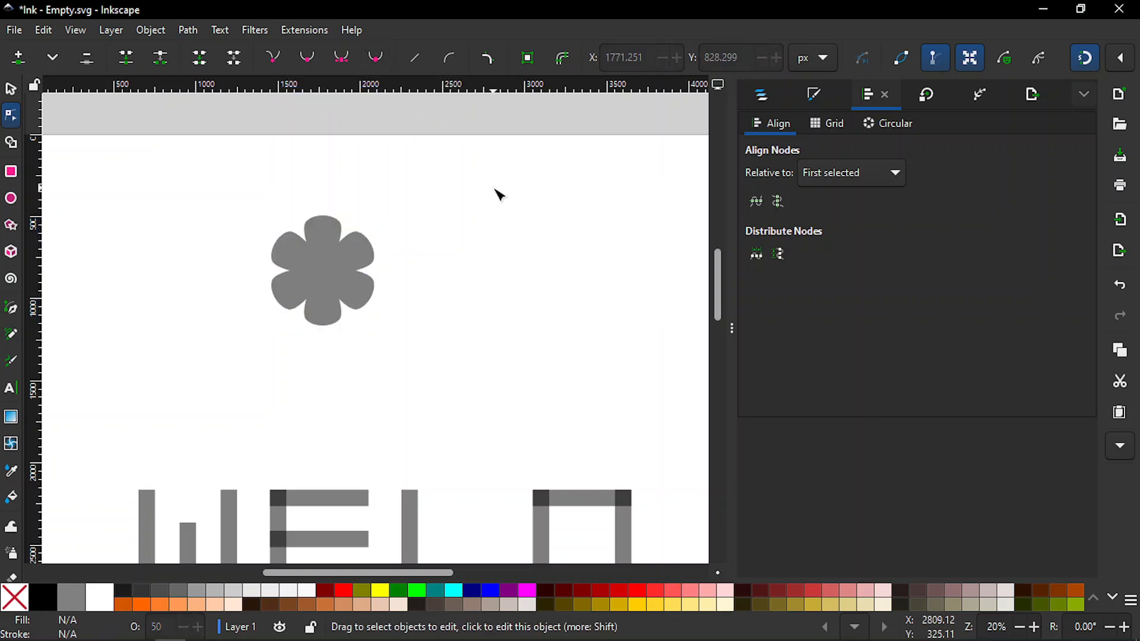
# Examine the rounded flower's size against the WELO and COME lettering on the page
pyautogui.press('s')
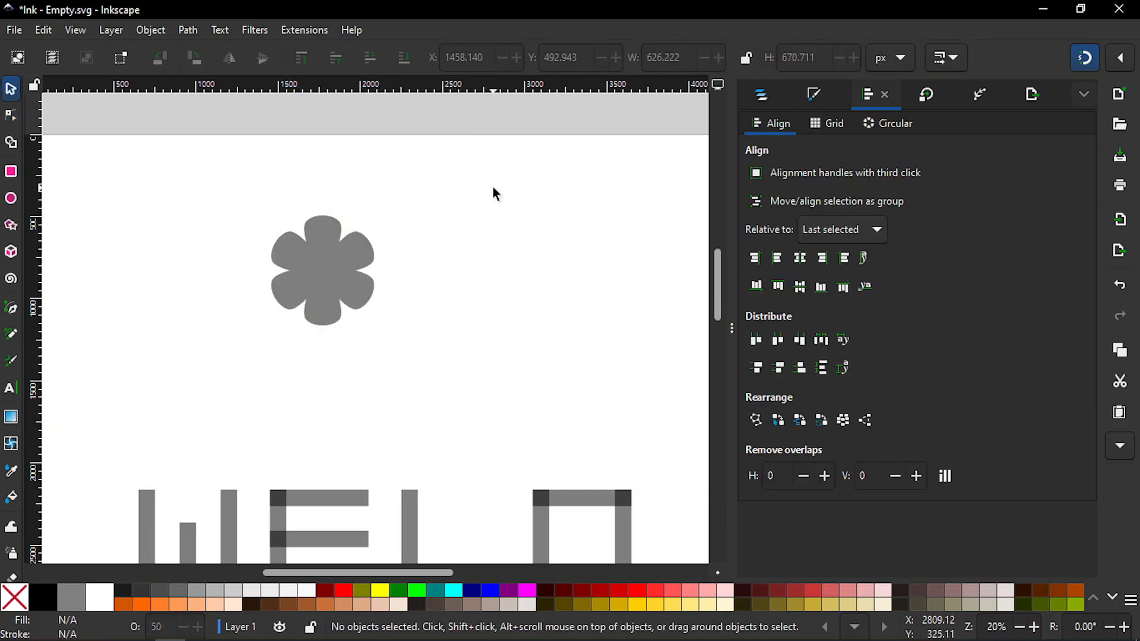
pyautogui.click(338, 274)
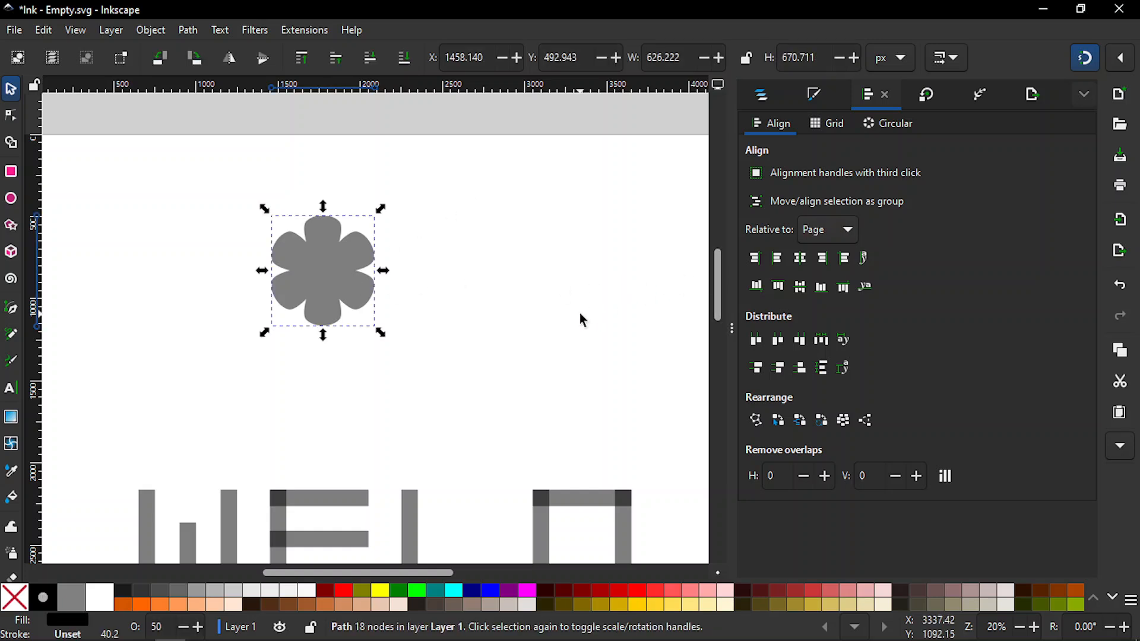
pyautogui.press('-')
pyautogui.press('-')
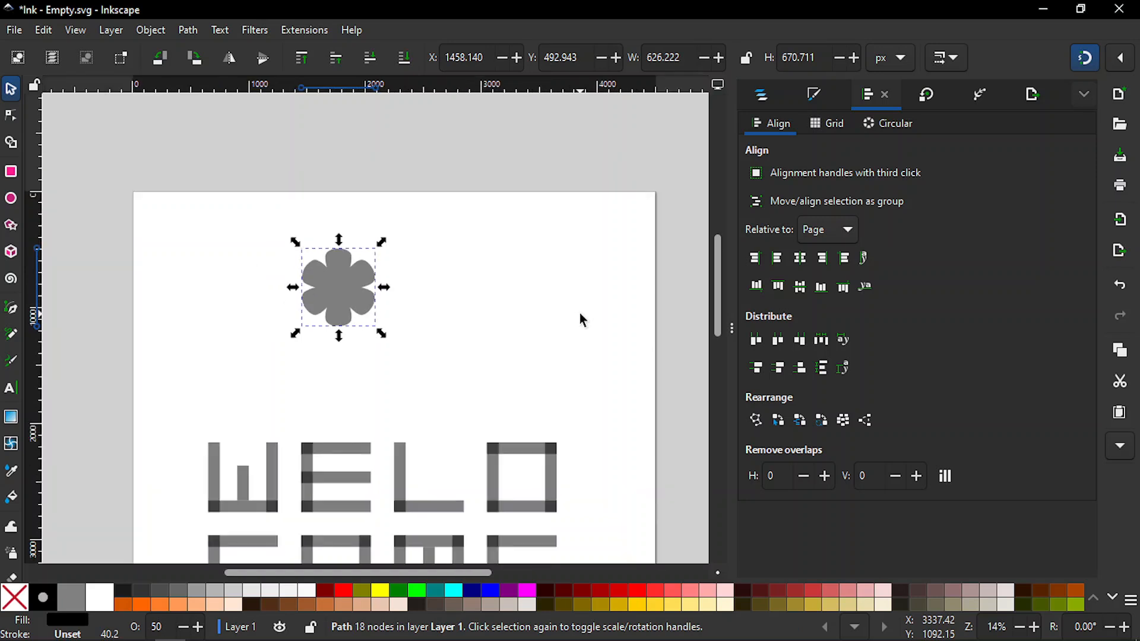
pyautogui.moveTo(717, 302); pyautogui.dragTo(715, 341)
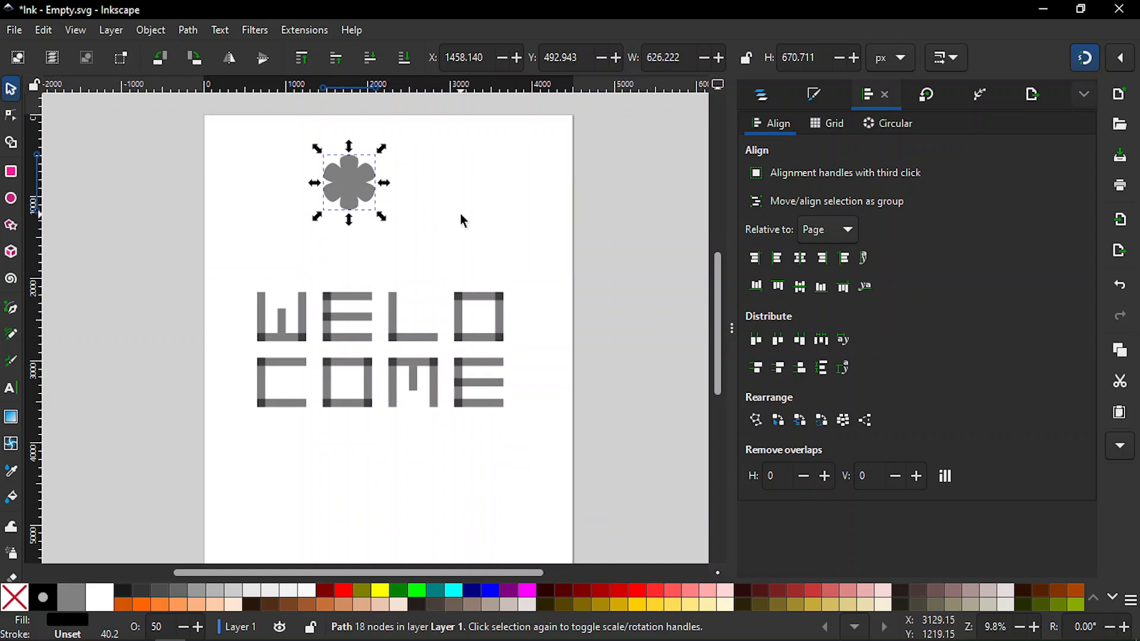
pyautogui.press('+')
pyautogui.press('+')
pyautogui.press('+')
pyautogui.moveTo(718, 330); pyautogui.dragTo(715, 282)
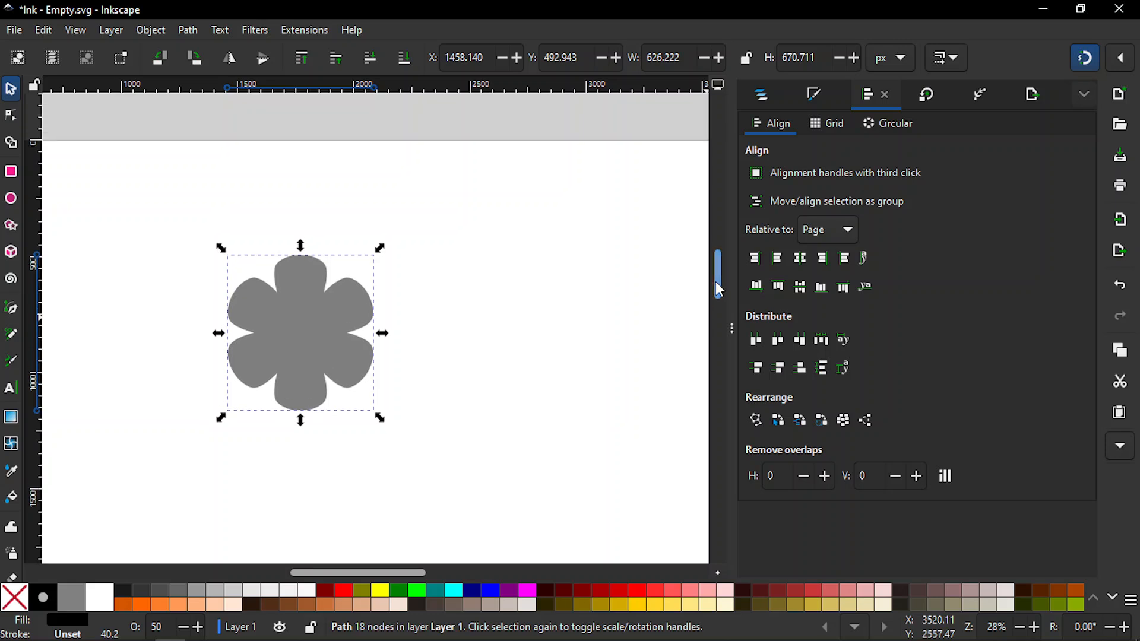
# Draw a circle about 205 px in diameter beside the flower
pyautogui.click(514, 312)
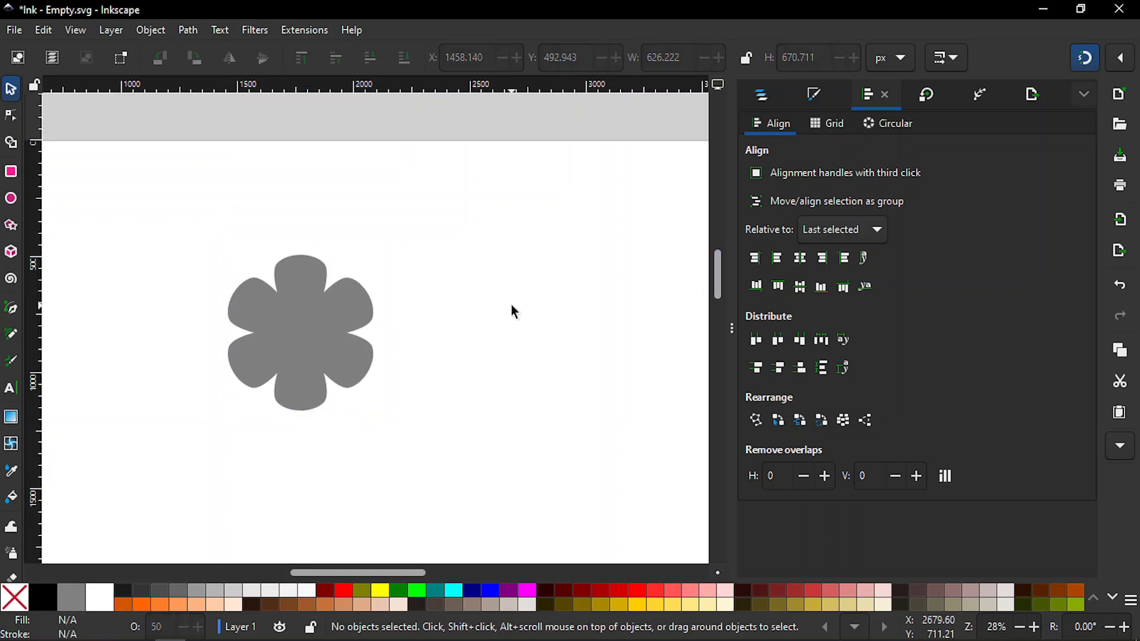
pyautogui.press('e')
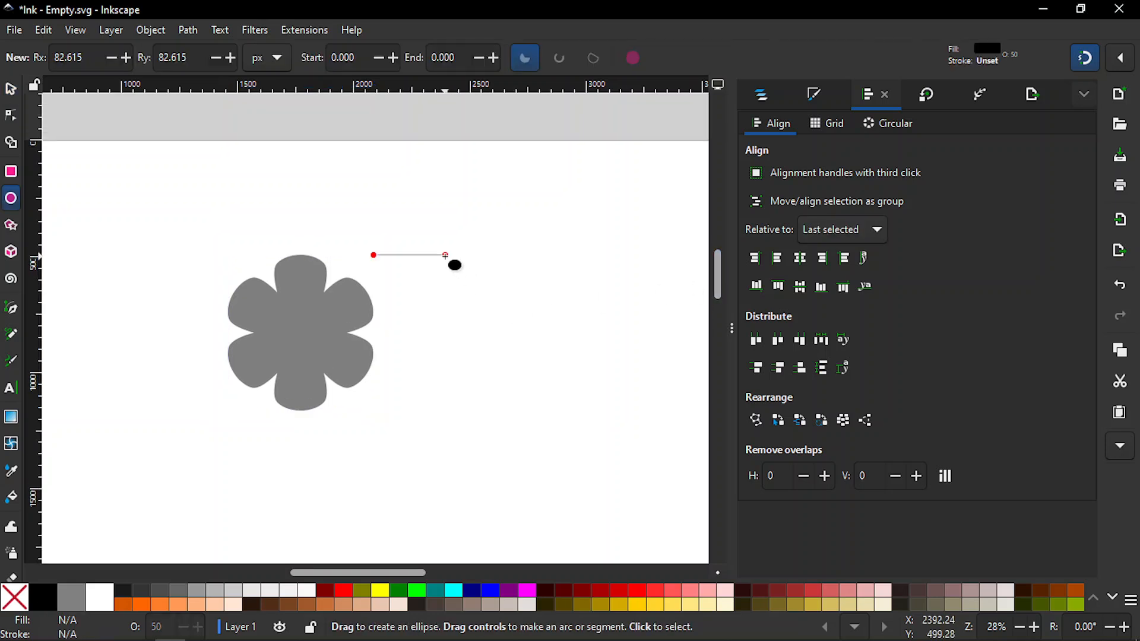
pyautogui.press('ctrl')
pyautogui.moveTo(448, 264); pyautogui.dragTo(492, 309)
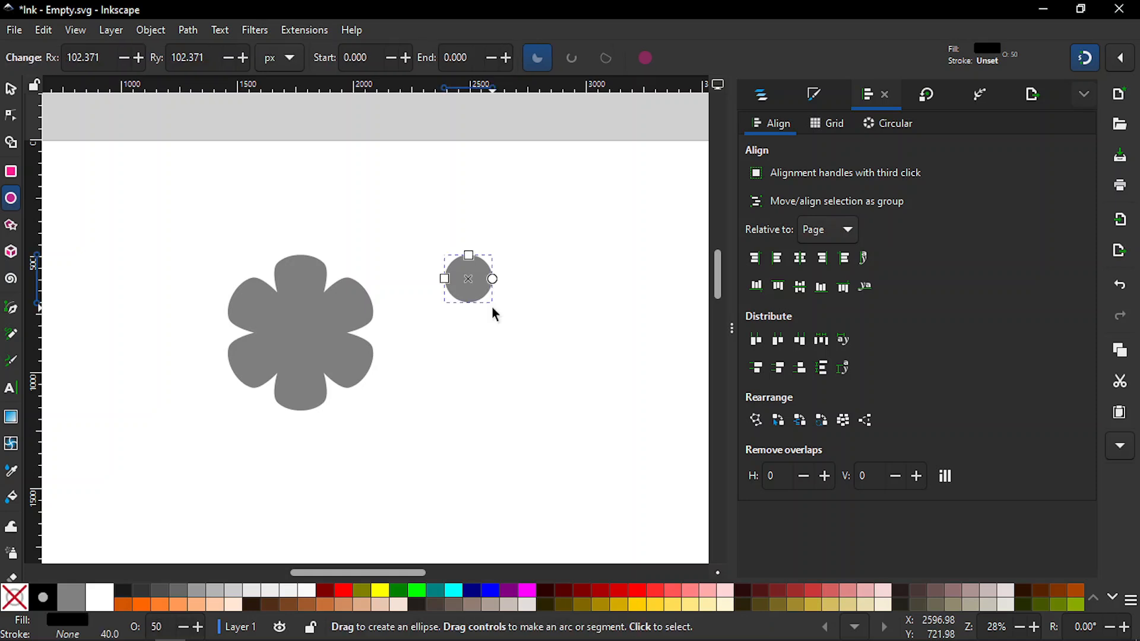
# Centre the circle on the flower both horizontally and vertically, aligned relative to the last selected object
pyautogui.press('s')
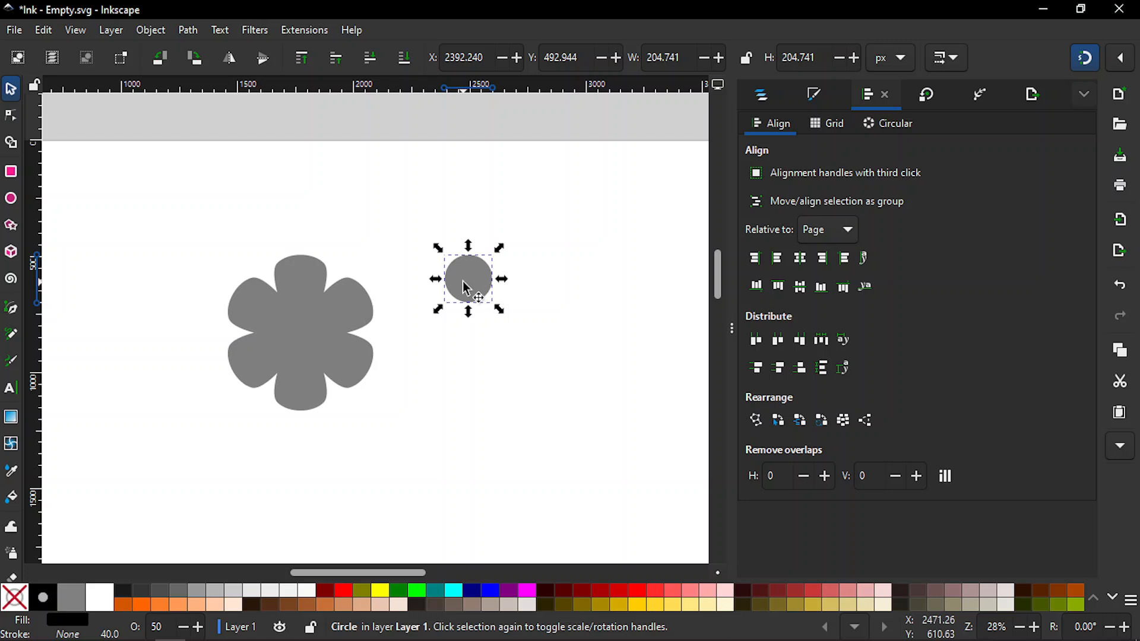
pyautogui.keyDown('shift'); pyautogui.click(276, 331); pyautogui.keyUp('shift')
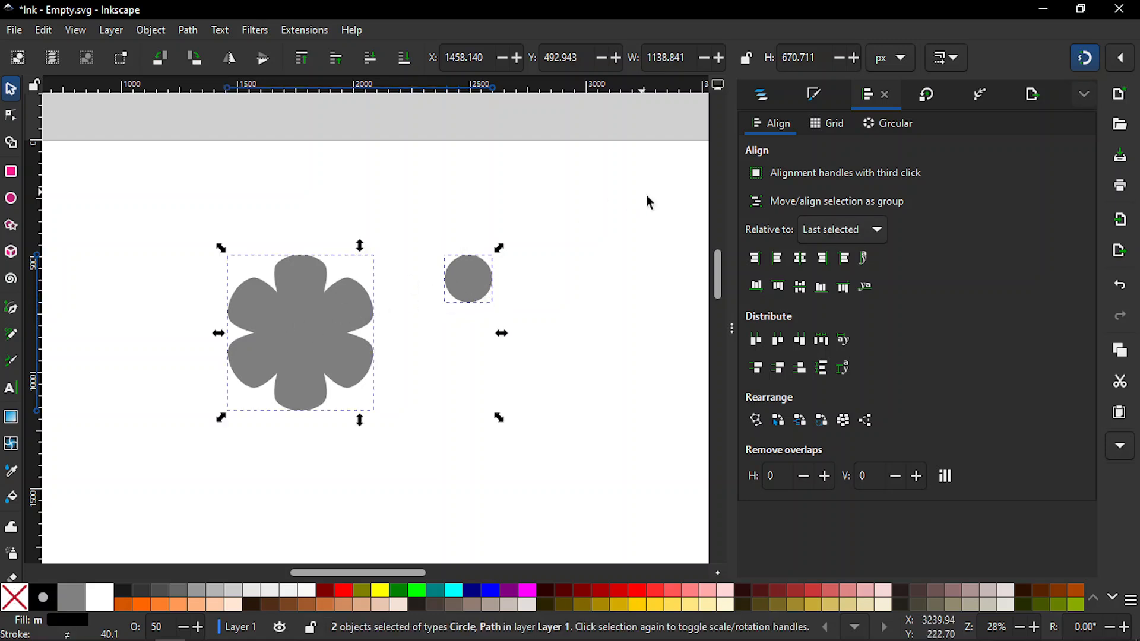
pyautogui.click(801, 261)
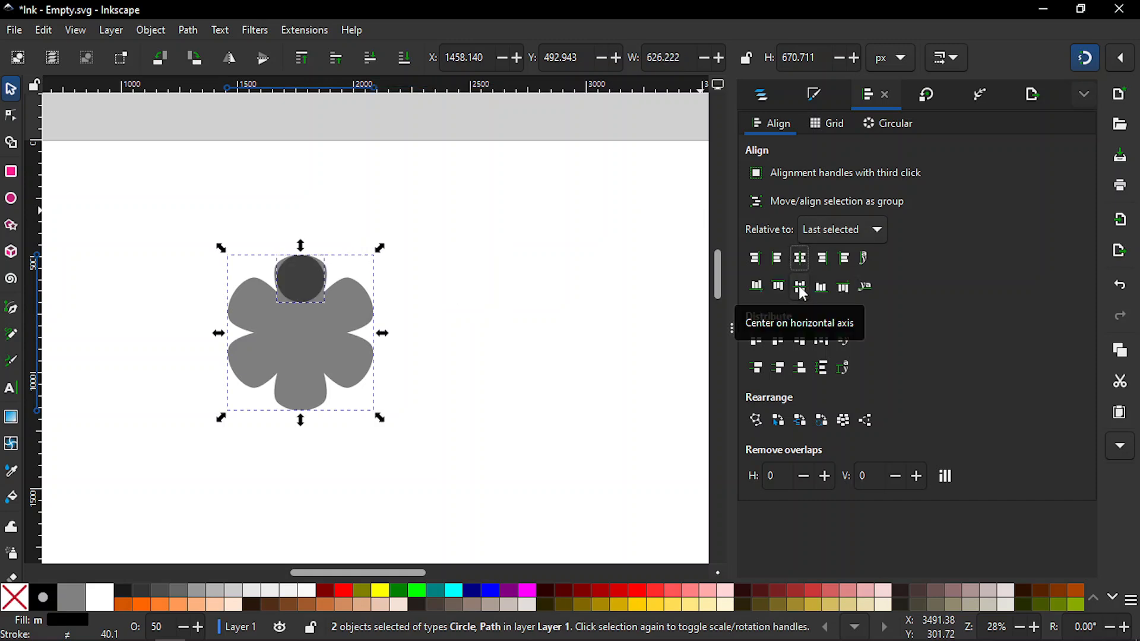
pyautogui.click(801, 291)
pyautogui.click(603, 301)
pyautogui.moveTo(158, 205); pyautogui.dragTo(407, 461)
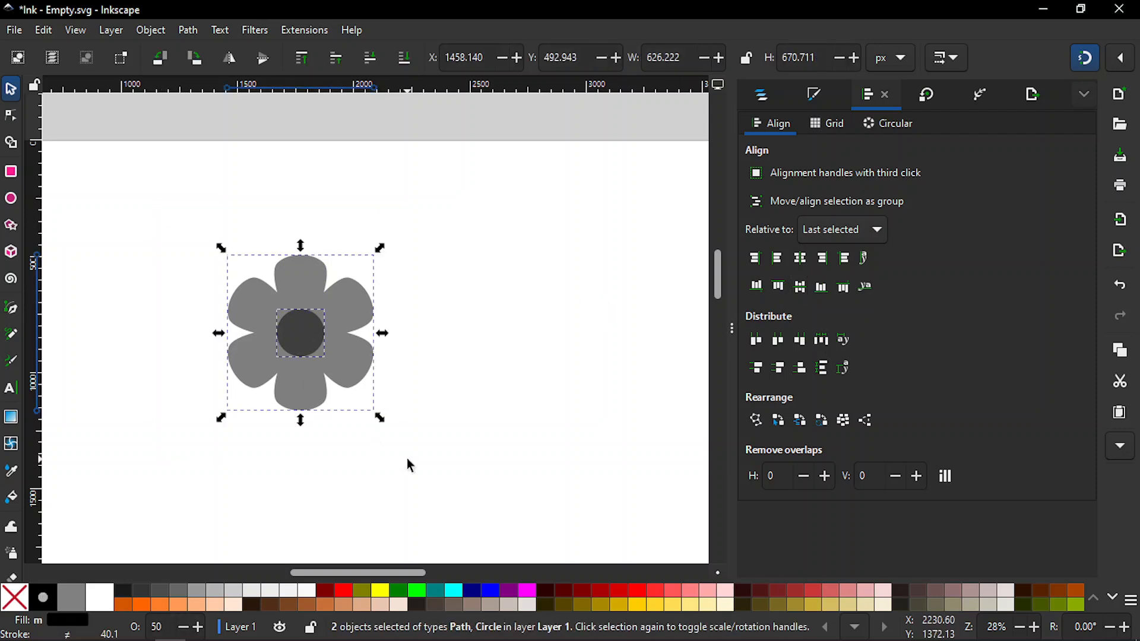
pyautogui.click(188, 29)
pyautogui.click(194, 113)
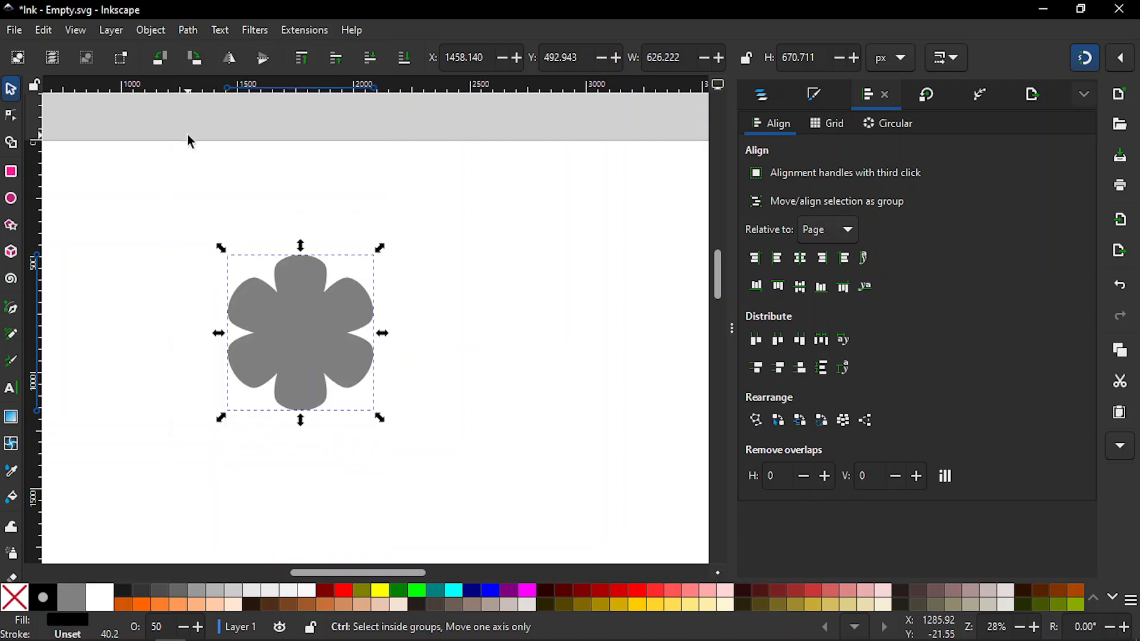
pyautogui.hotkey('ctrl', 'z')
# Cut the centred circle out of the flower with Difference
pyautogui.moveTo(180, 211); pyautogui.dragTo(405, 437)
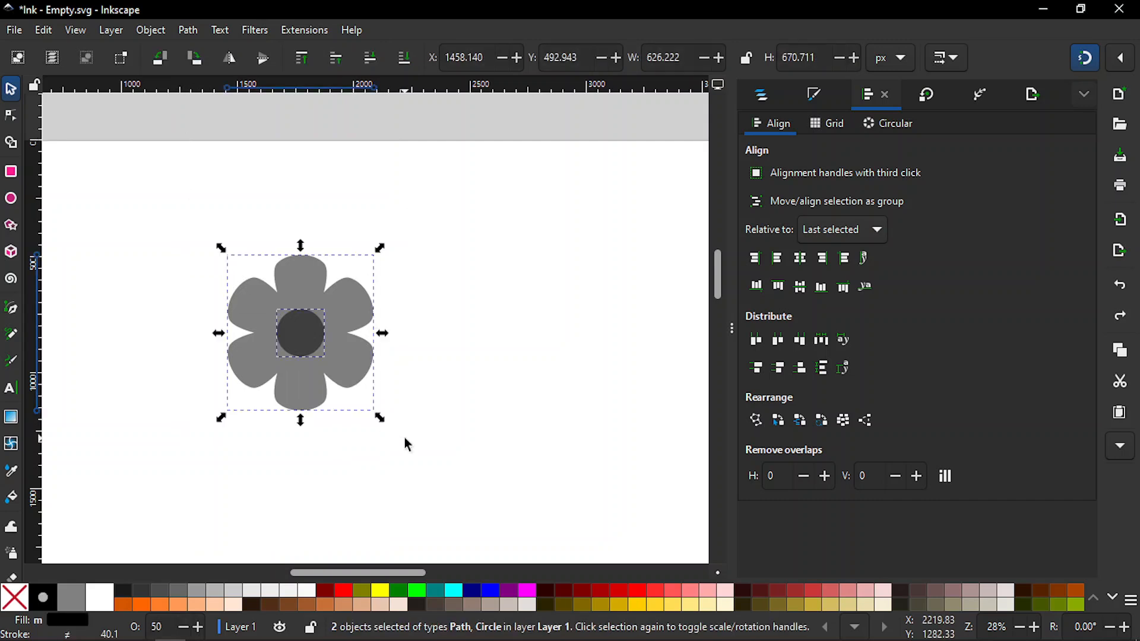
pyautogui.click(188, 31)
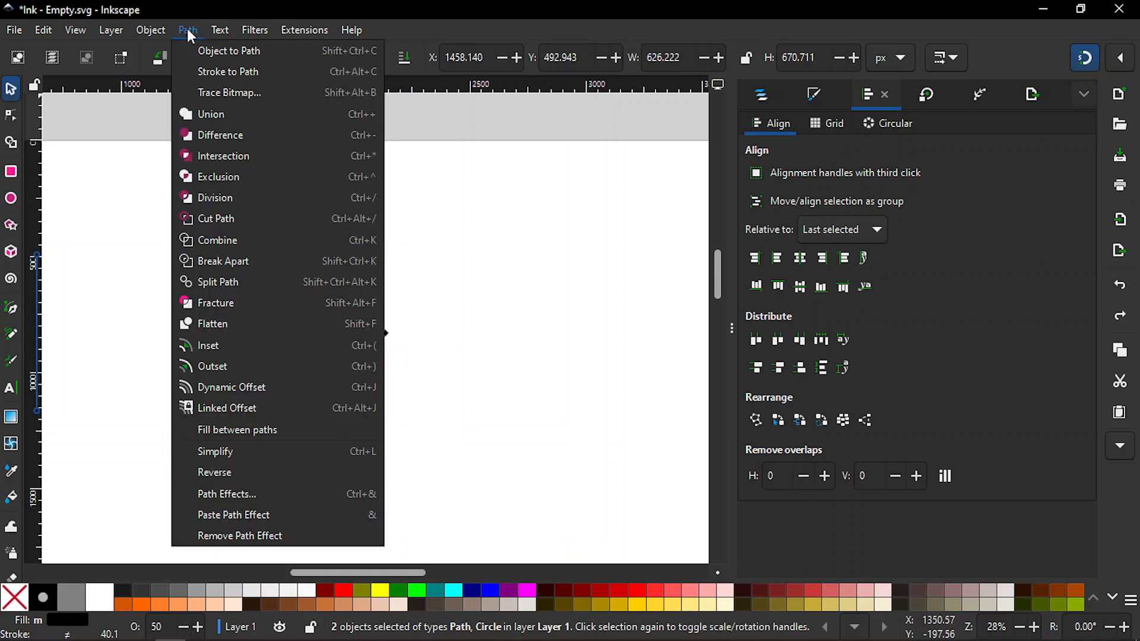
pyautogui.click(202, 133)
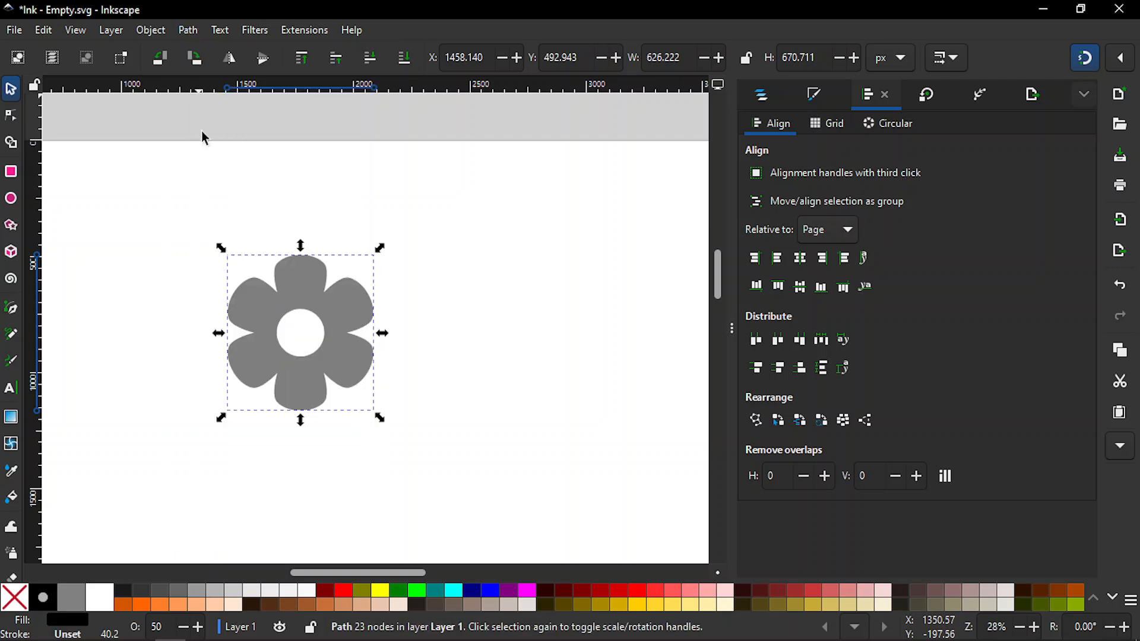
pyautogui.click(149, 271)
# Check the cut-out flower at page scale and up close, and undo the Difference cut
pyautogui.press('-')
pyautogui.press('-')
pyautogui.press('-')
pyautogui.press('-')
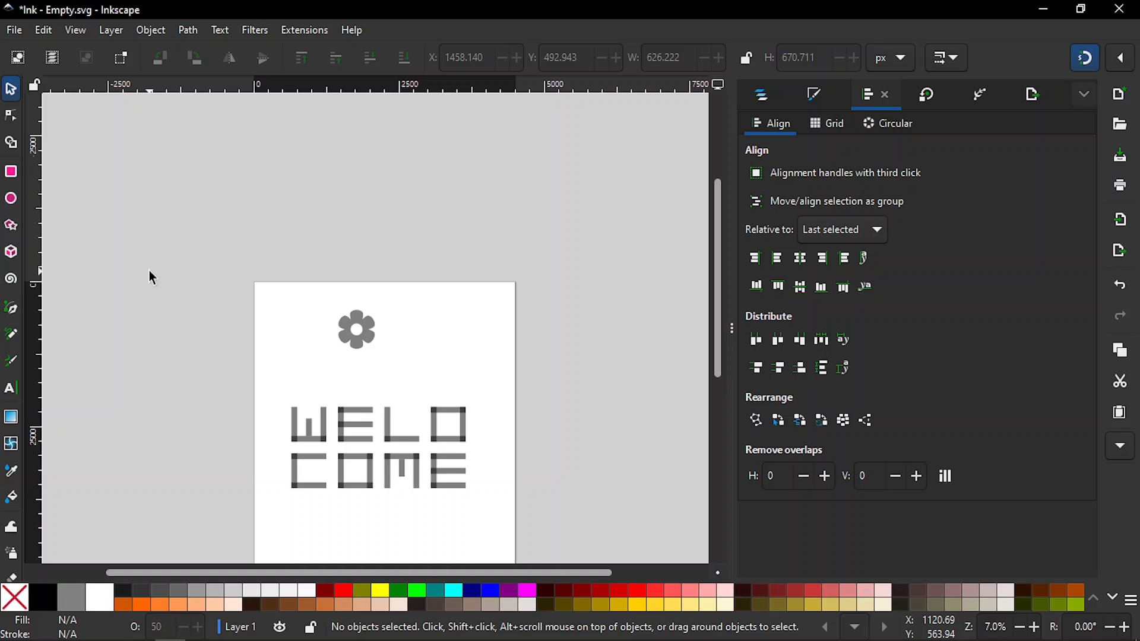
pyautogui.press('+')
pyautogui.press('+')
pyautogui.press('+')
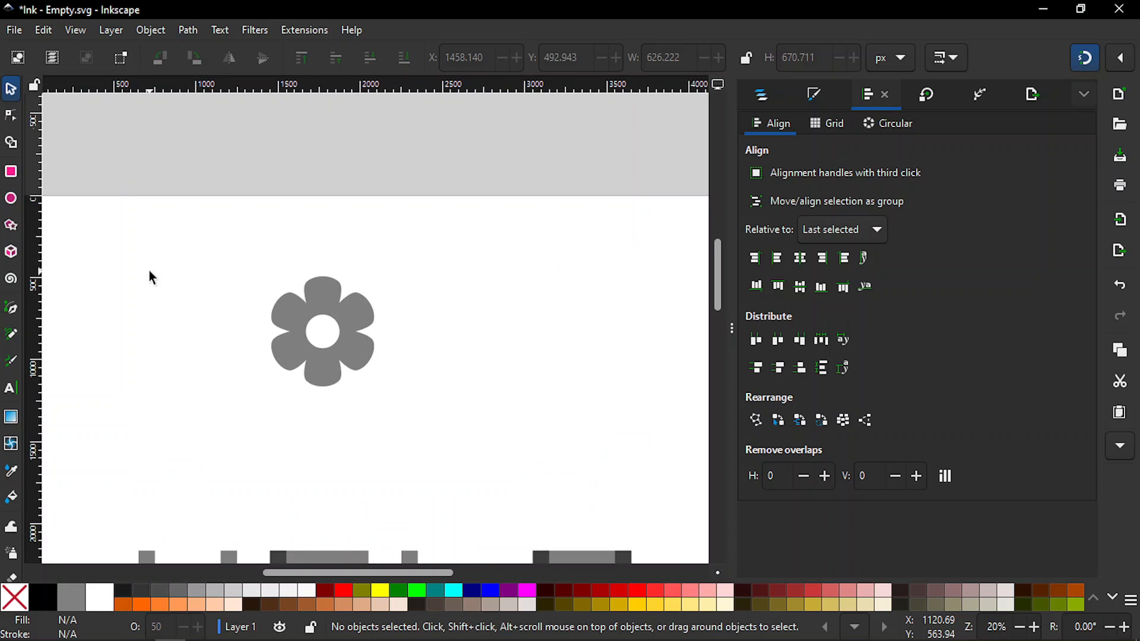
pyautogui.press('+')
pyautogui.press('+')
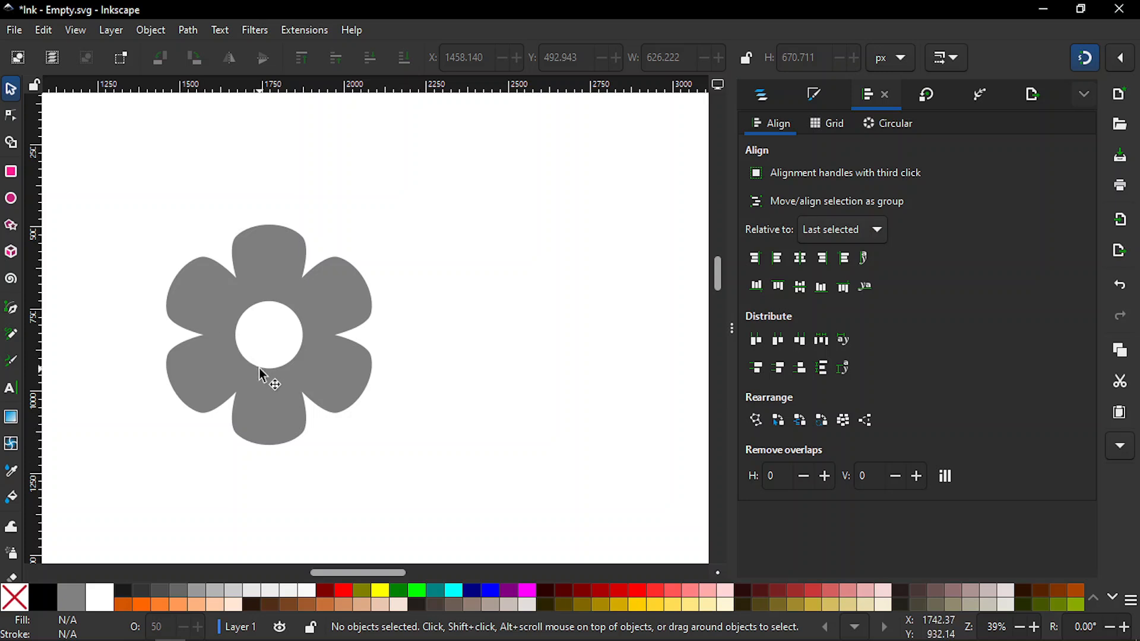
pyautogui.hotkey('ctrl', 'z')
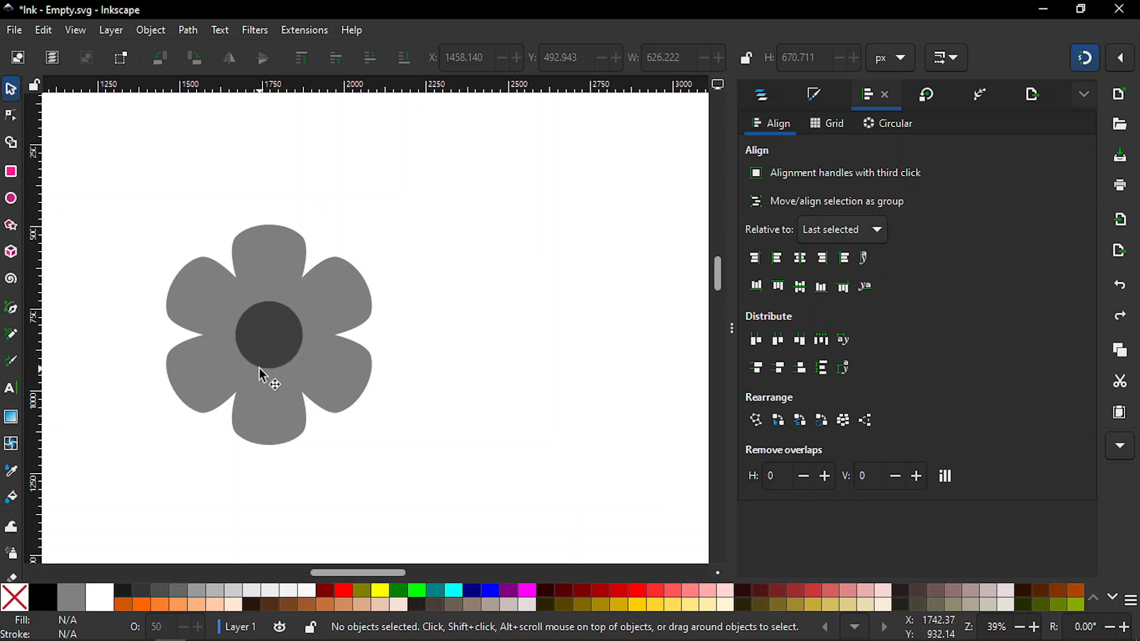
# Scale the circle down proportionally about its centre to about 169 px in diameter
pyautogui.click(274, 339)
pyautogui.press('+')
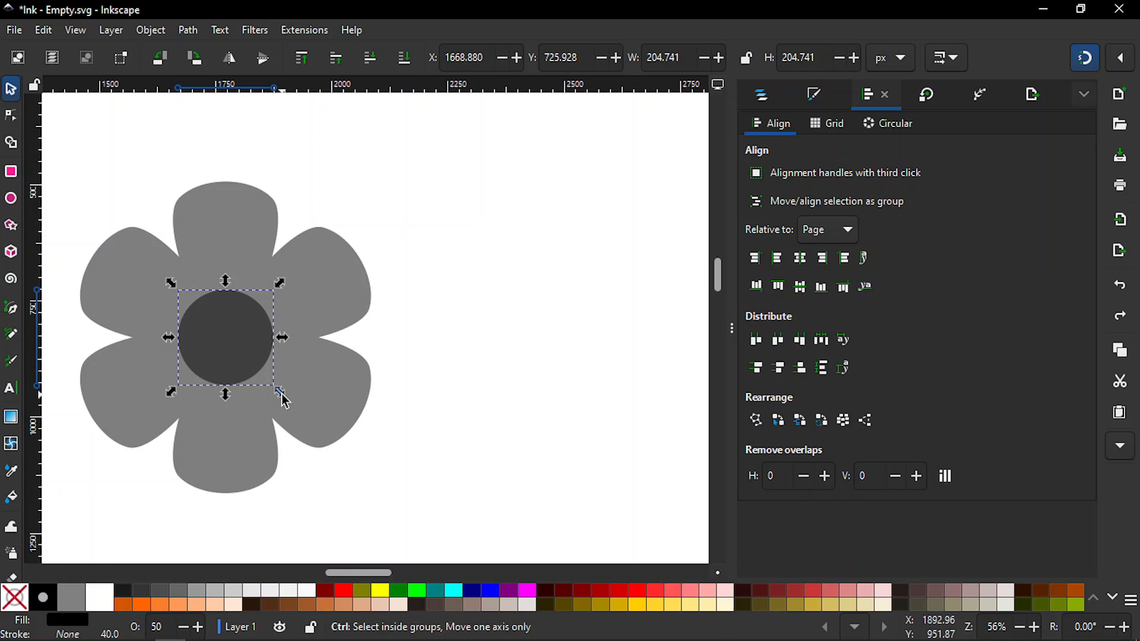
pyautogui.hotkey('ctrl', 'shift')
pyautogui.moveTo(281, 393); pyautogui.dragTo(273, 389)
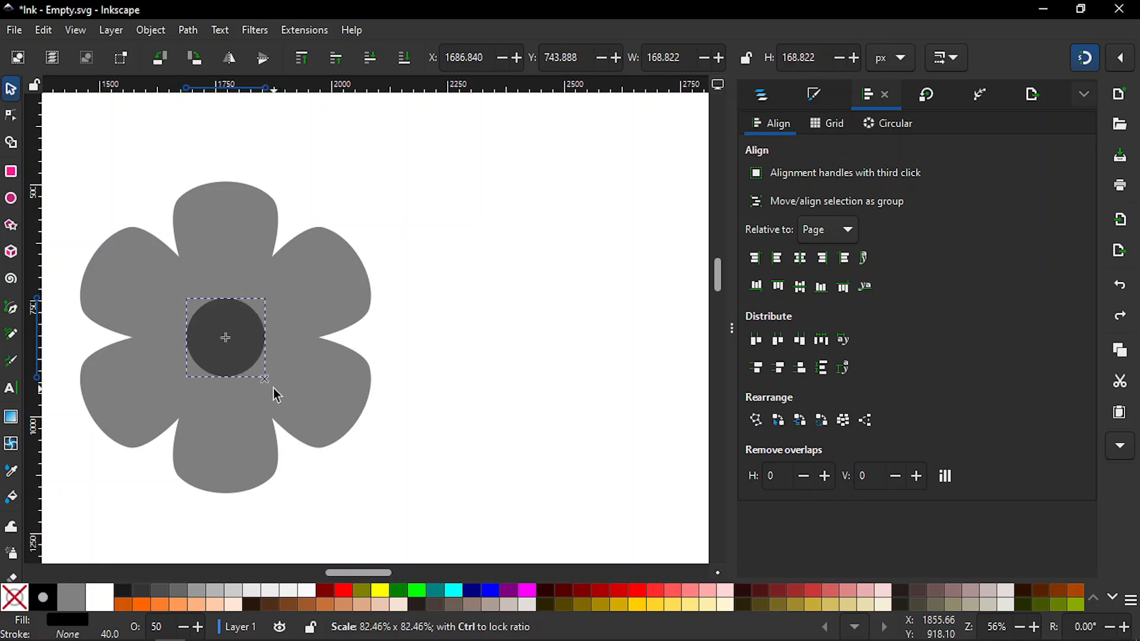
pyautogui.moveTo(273, 389); pyautogui.dragTo(274, 390)
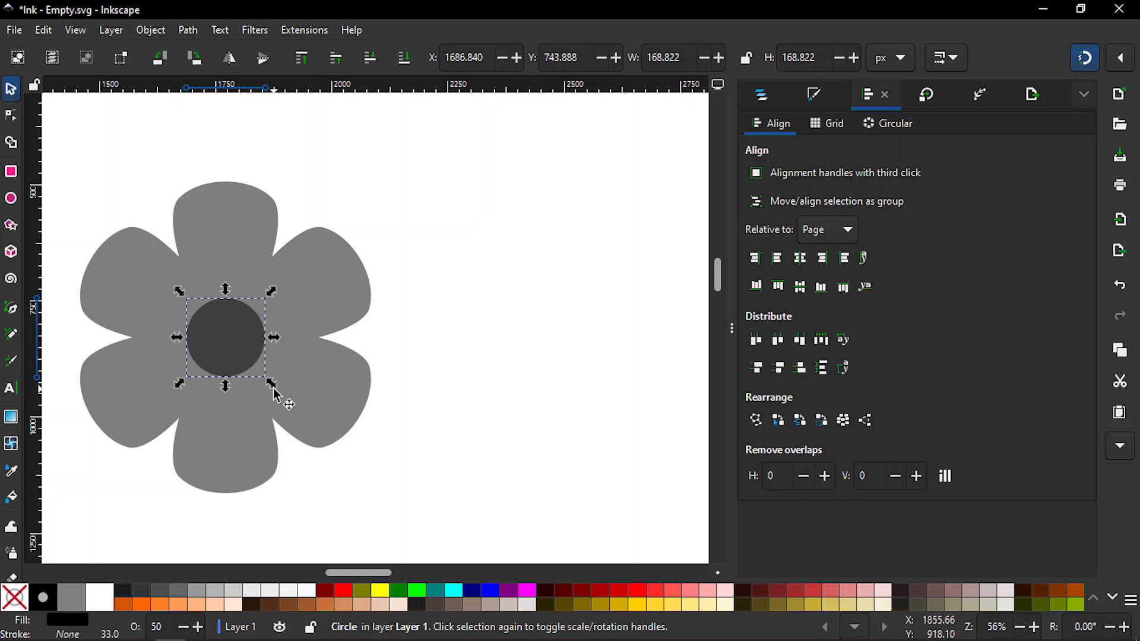
# Cut the smaller centred circle out of the flower with Difference
pyautogui.click(458, 339)
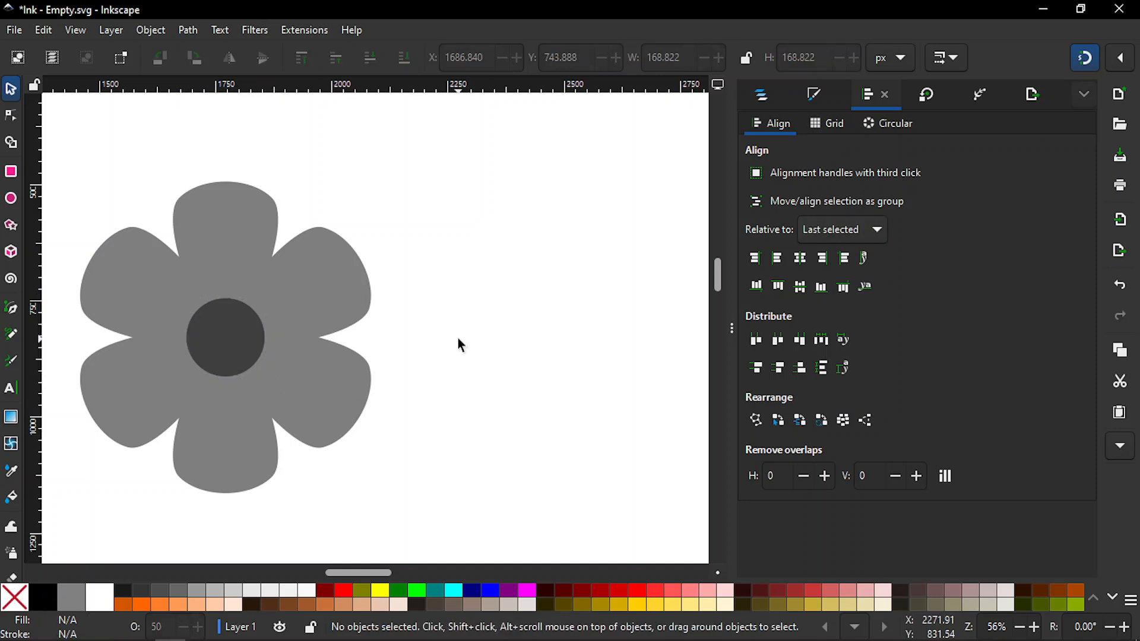
pyautogui.press('-')
pyautogui.press('-')
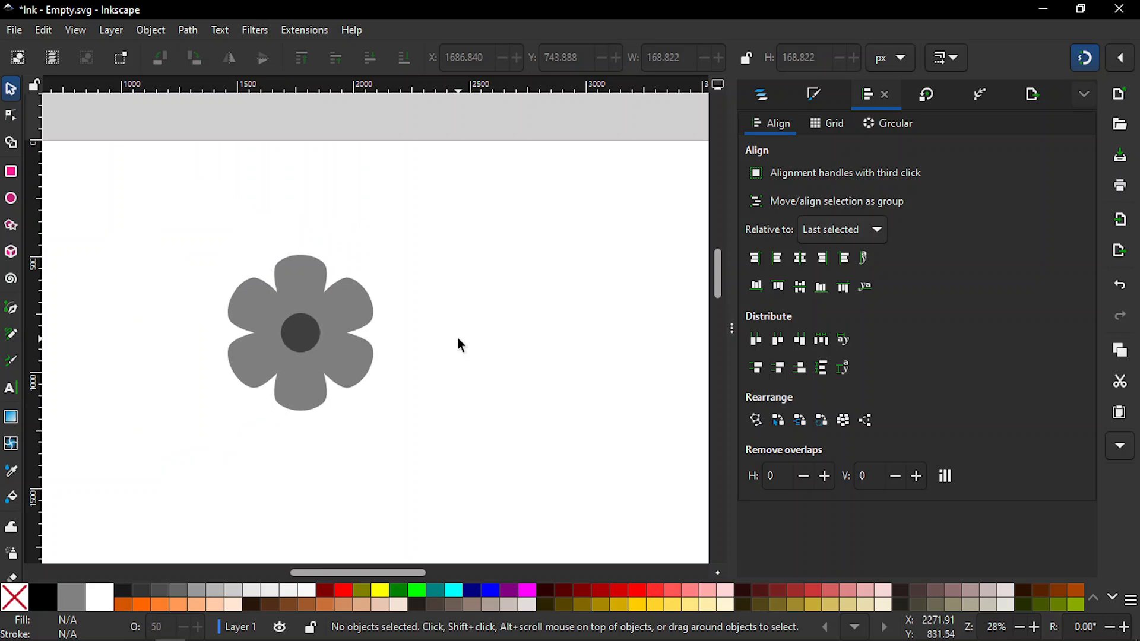
pyautogui.moveTo(183, 222); pyautogui.dragTo(424, 454)
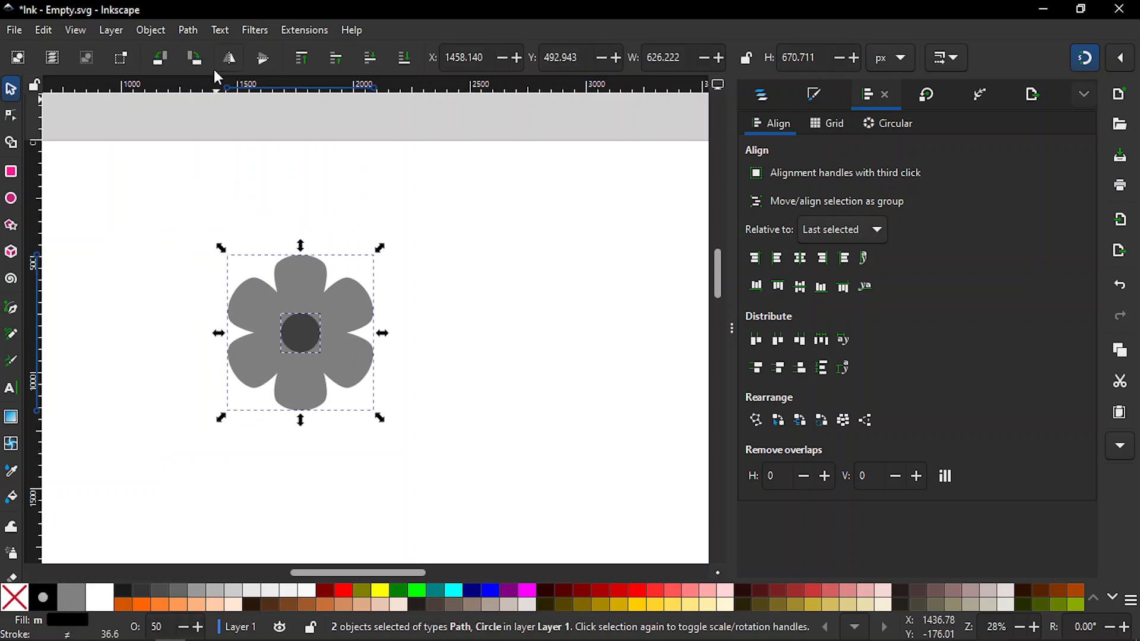
pyautogui.click(188, 31)
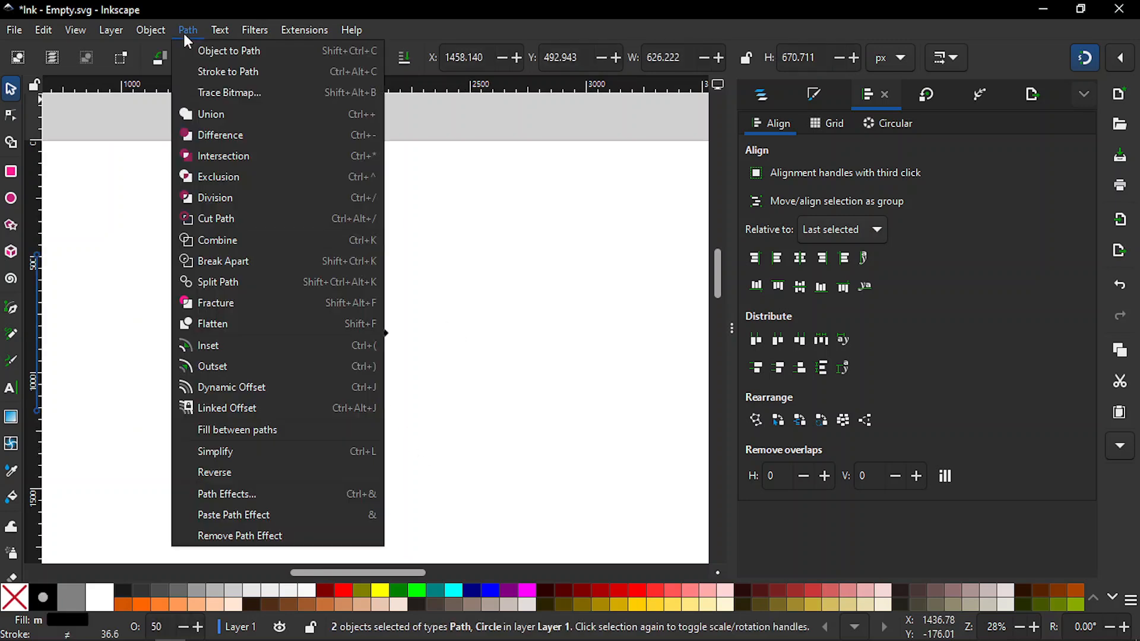
pyautogui.click(194, 135)
pyautogui.click(130, 264)
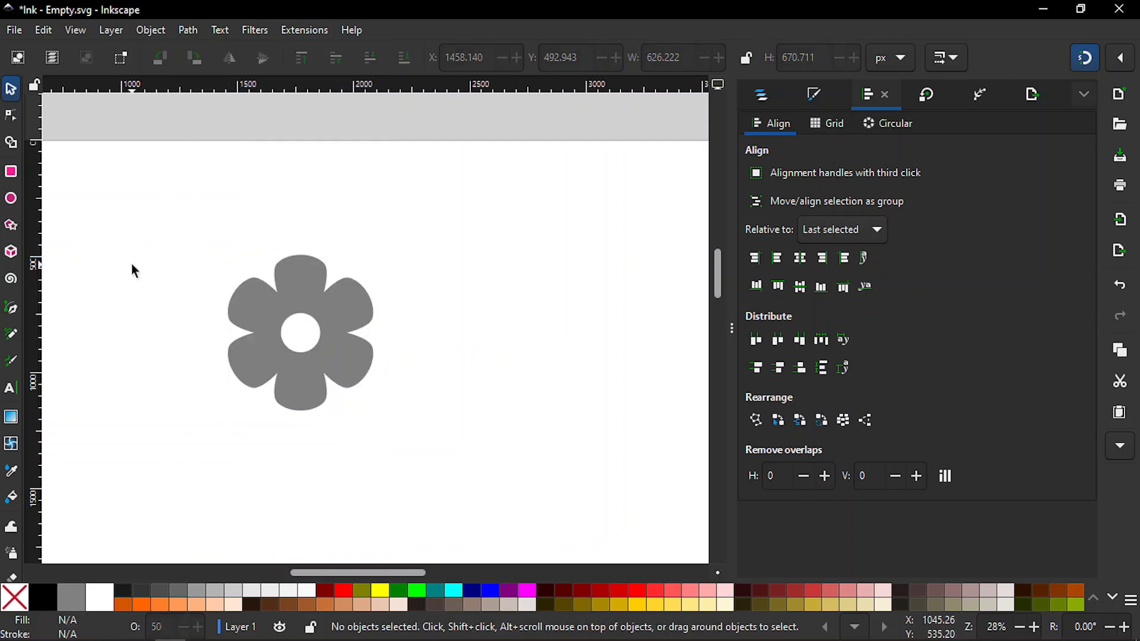
# Centre the flower horizontally and vertically on the square frame after WEL, aligned relative to the last selected object
pyautogui.press('-')
pyautogui.press('-')
pyautogui.press('-')
pyautogui.press('-')
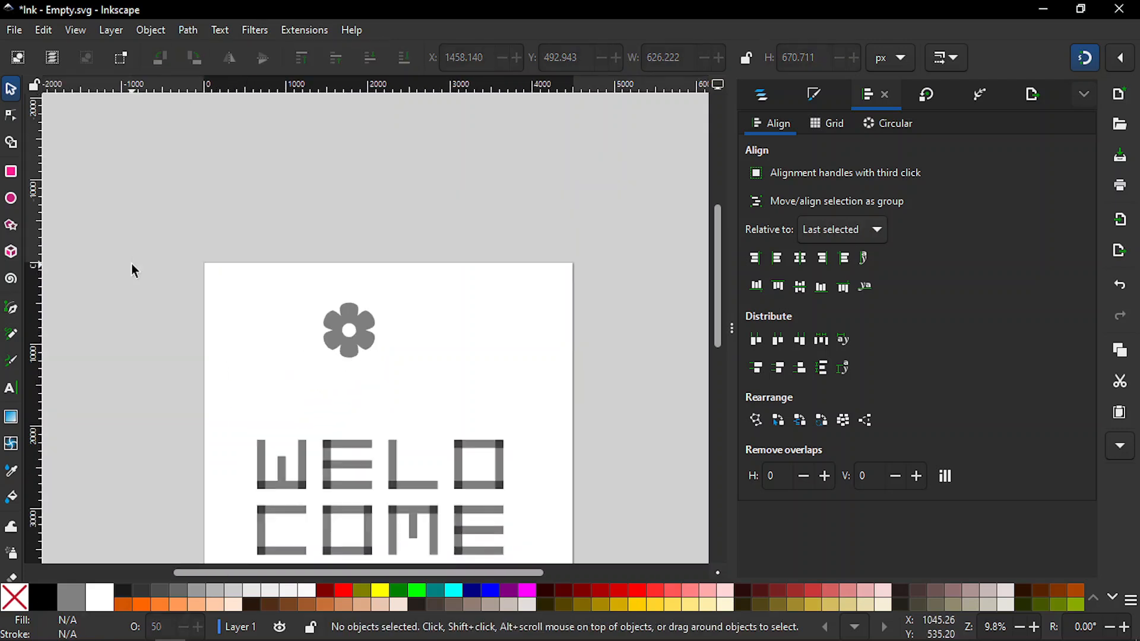
pyautogui.press('+')
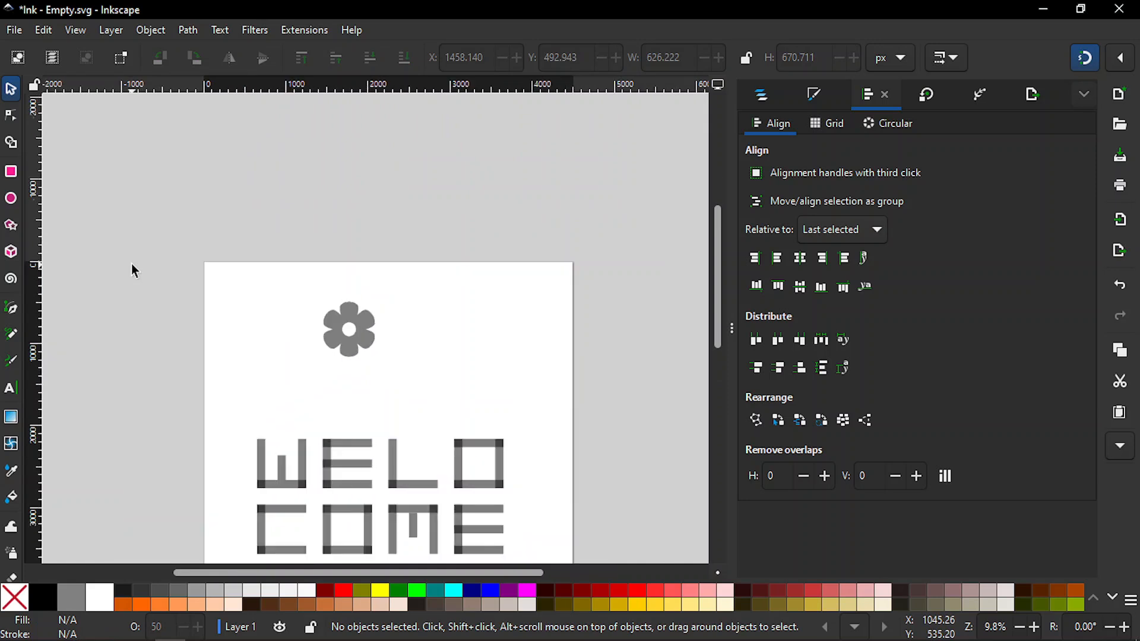
pyautogui.moveTo(720, 246); pyautogui.dragTo(722, 278)
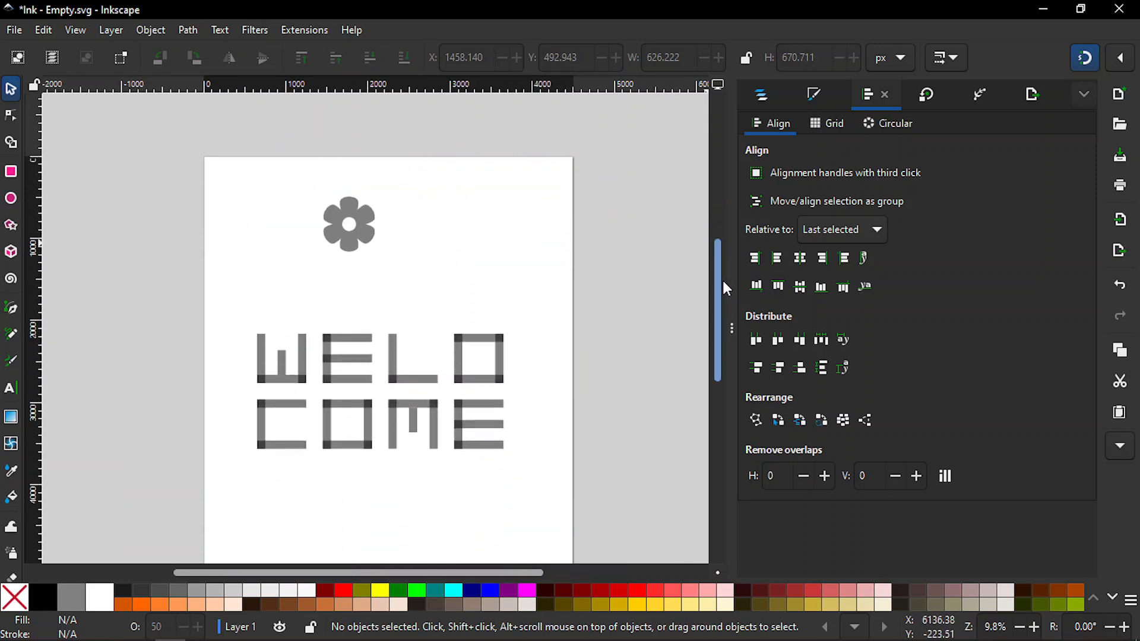
pyautogui.click(366, 237)
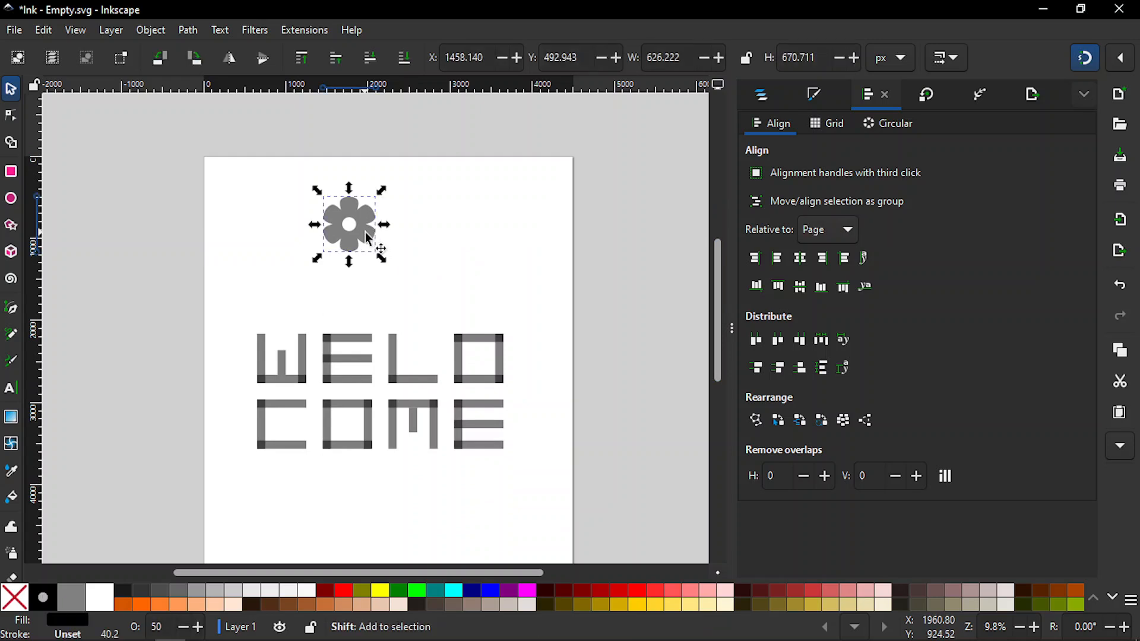
pyautogui.keyDown('shift'); pyautogui.click(498, 356); pyautogui.keyUp('shift')
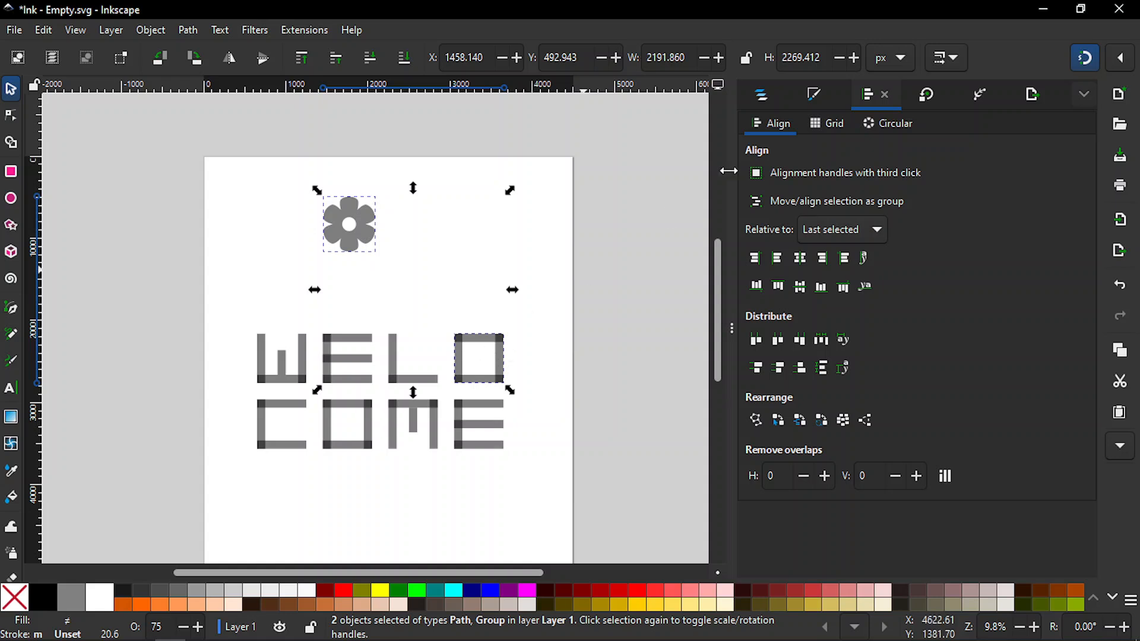
pyautogui.click(801, 261)
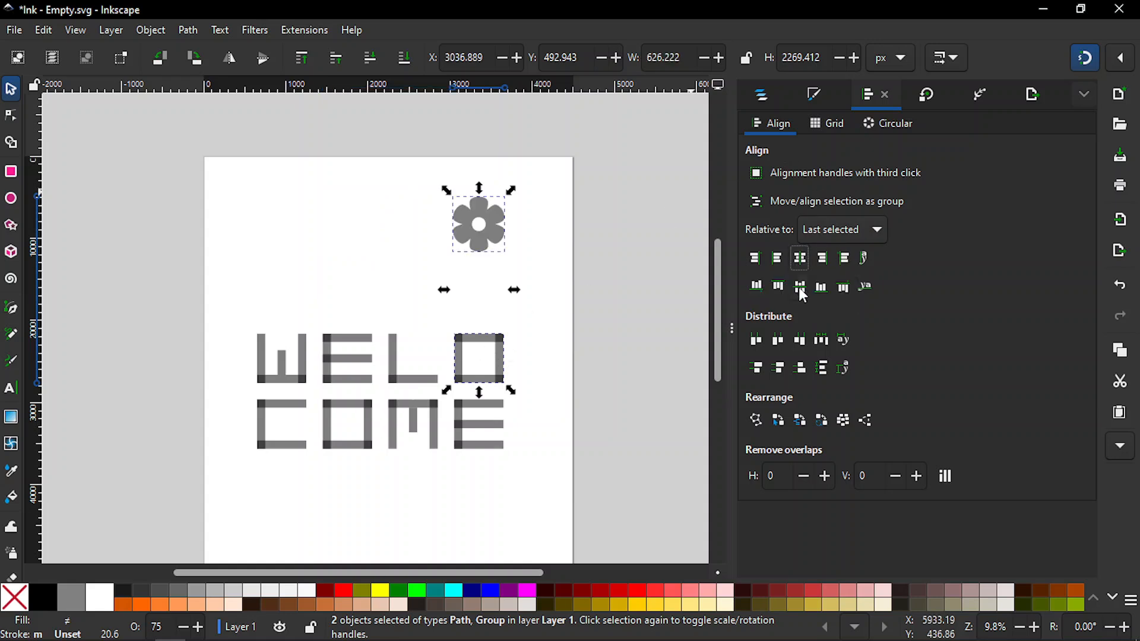
pyautogui.click(801, 288)
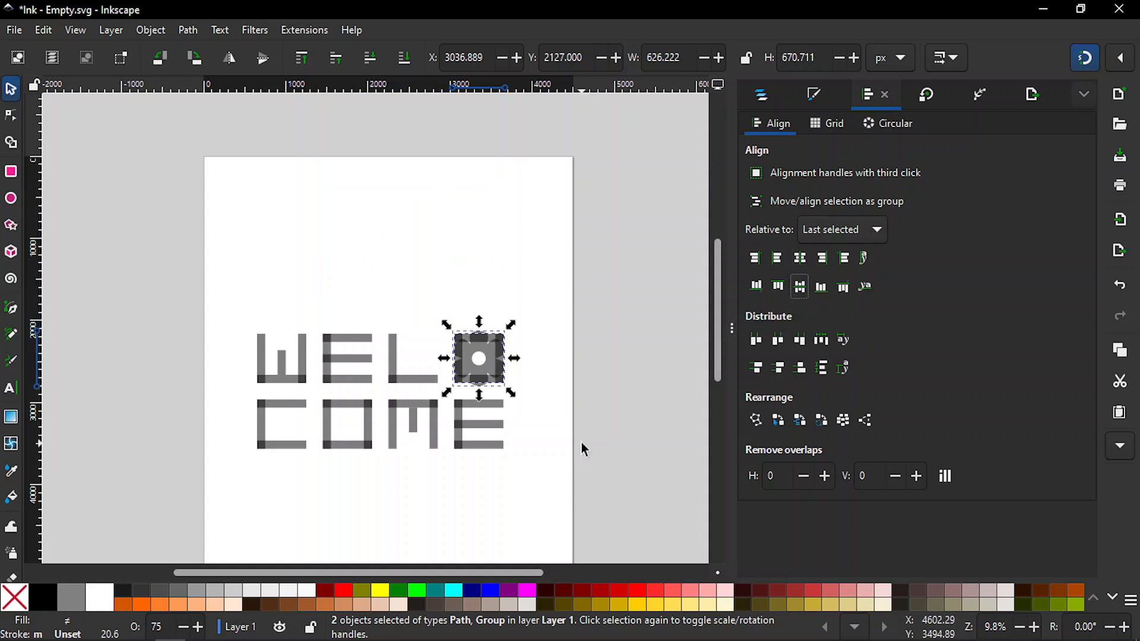
# Align the flower's right and top edges with those of the square frame after WEL
pyautogui.keyDown('ctrl'); pyautogui.scroll(2, 582, 444); pyautogui.keyUp('ctrl')
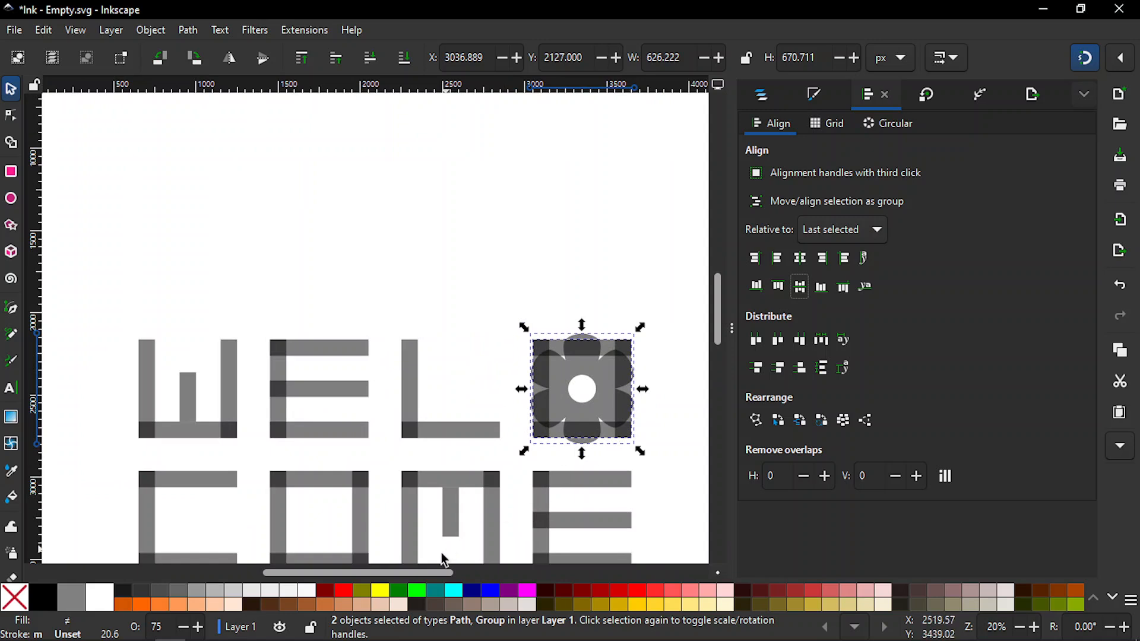
pyautogui.moveTo(428, 574); pyautogui.dragTo(454, 573)
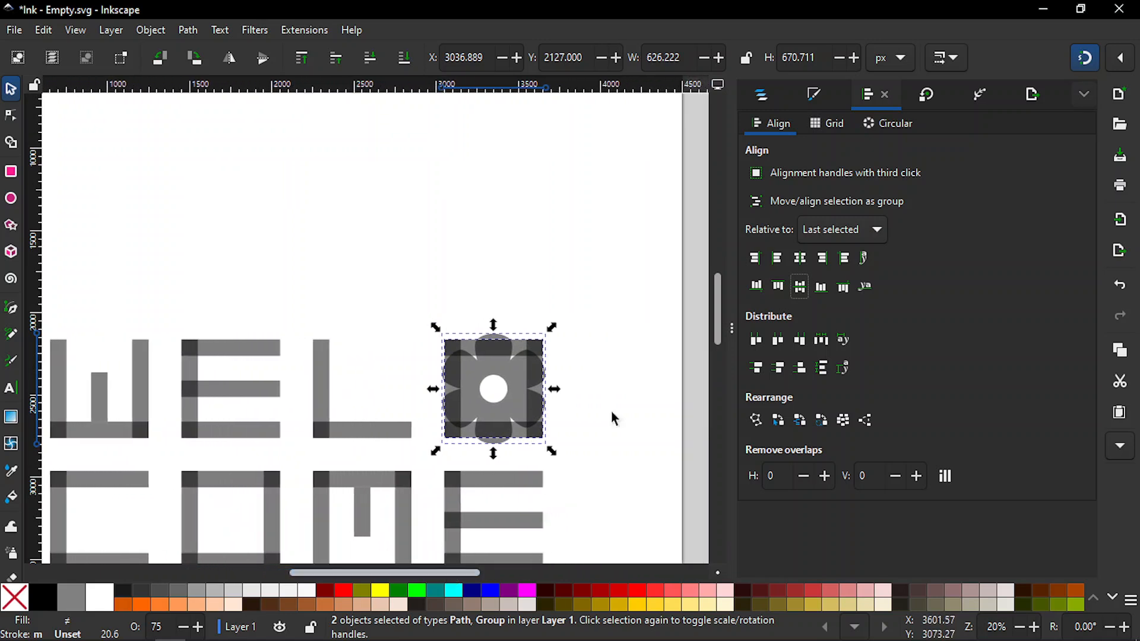
pyautogui.moveTo(718, 326); pyautogui.dragTo(717, 350)
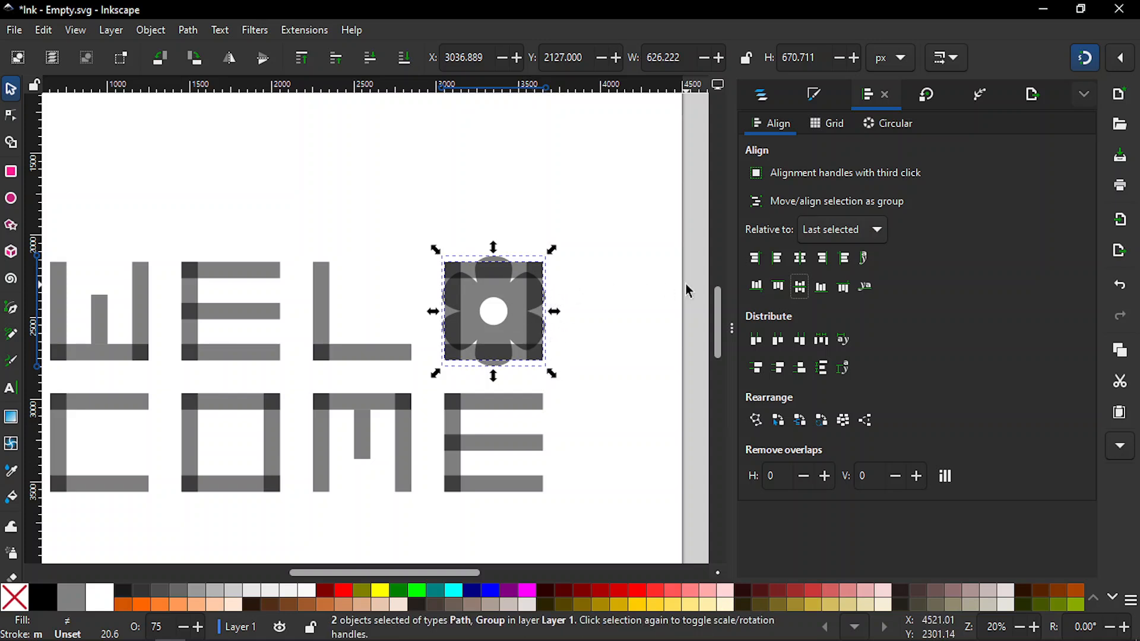
pyautogui.click(831, 265)
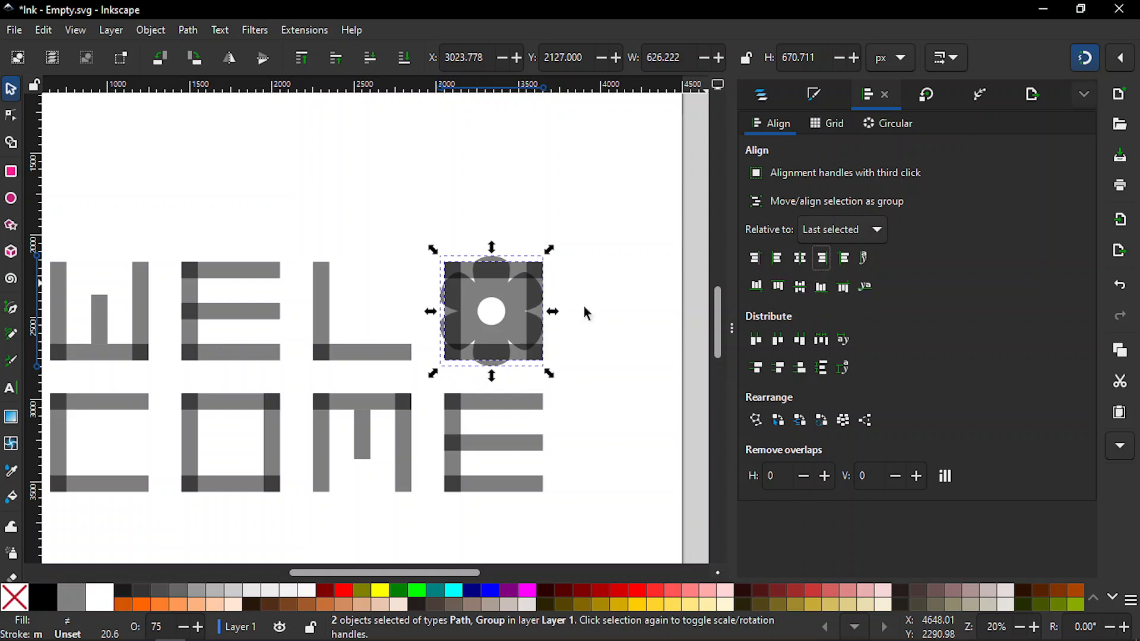
pyautogui.click(778, 287)
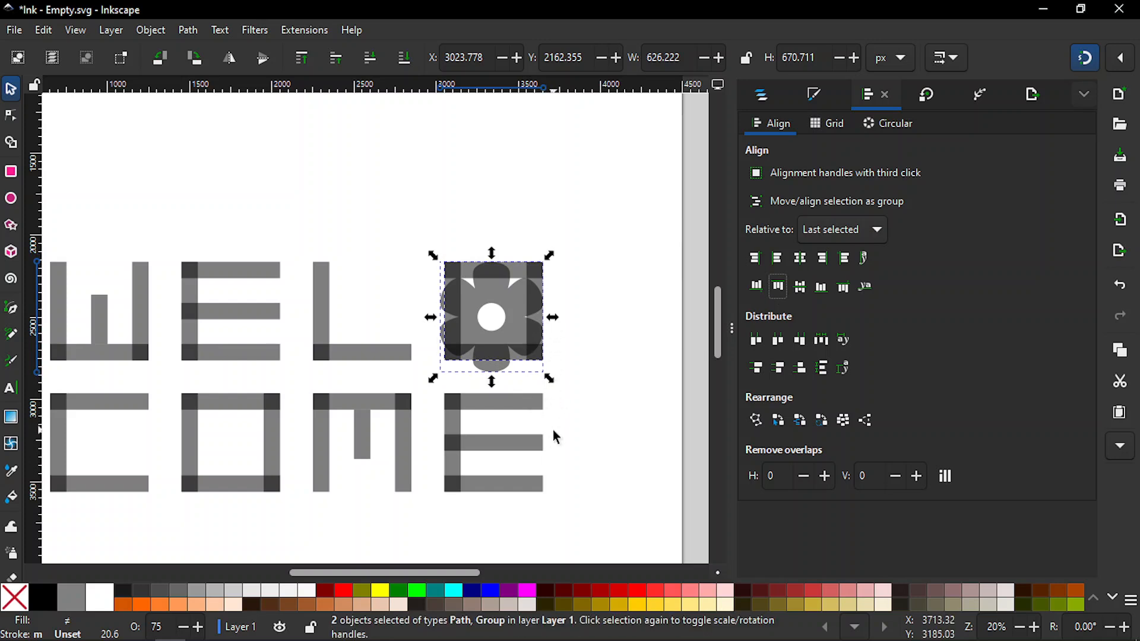
pyautogui.click(618, 345)
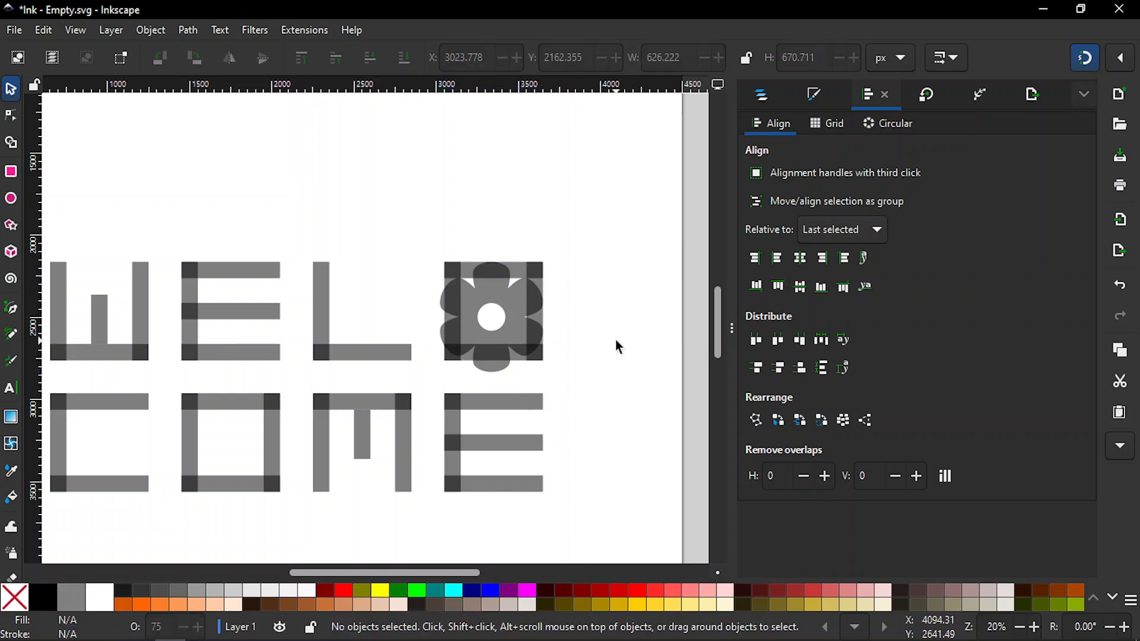
pyautogui.click(486, 363)
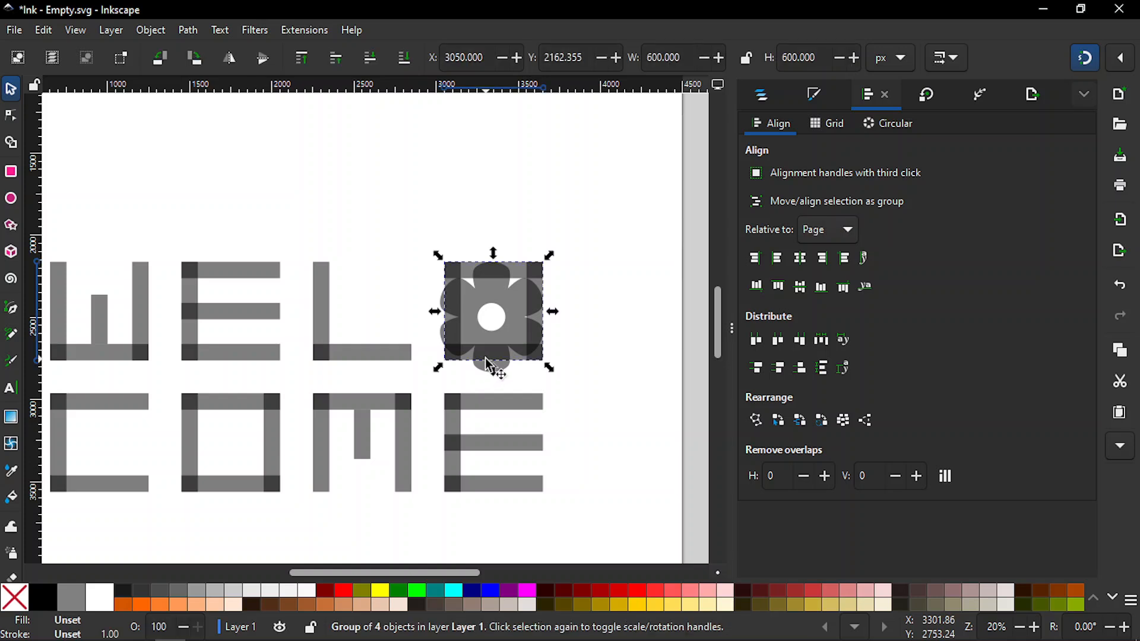
pyautogui.press('ctrl')
pyautogui.hotkey('ctrl', 'd')
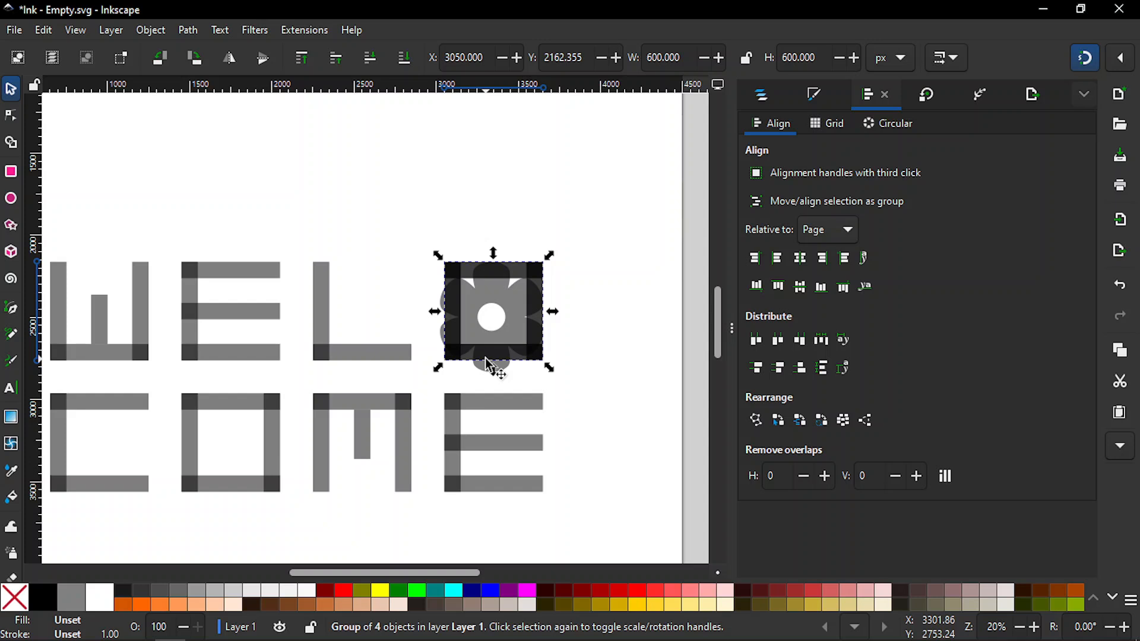
pyautogui.press('ctrl')
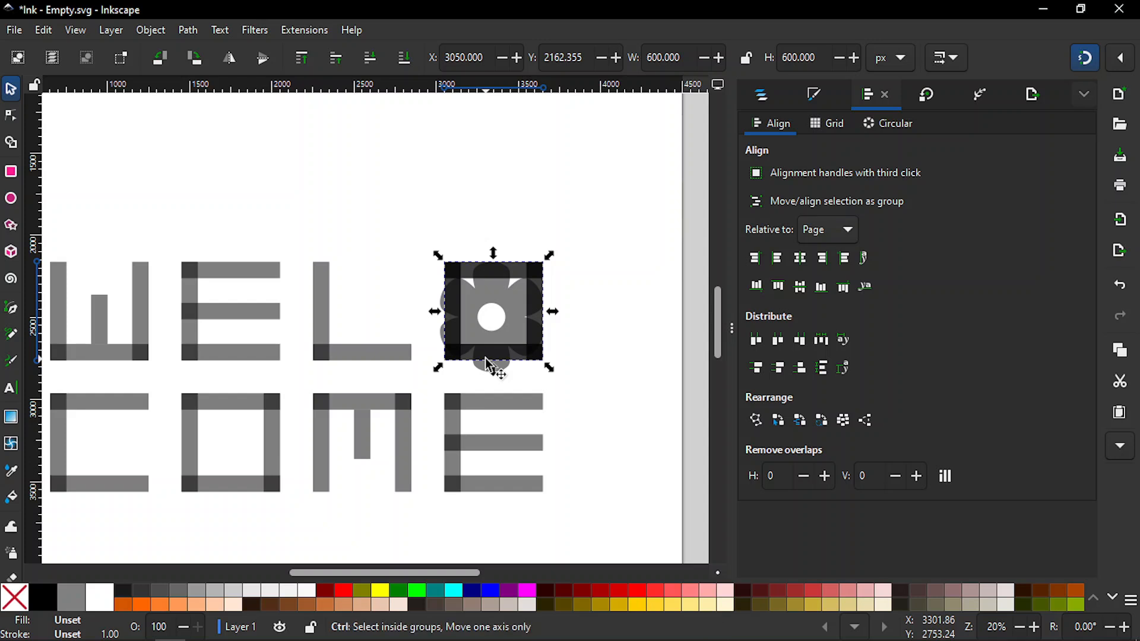
pyautogui.hotkey('ctrl', 'z')
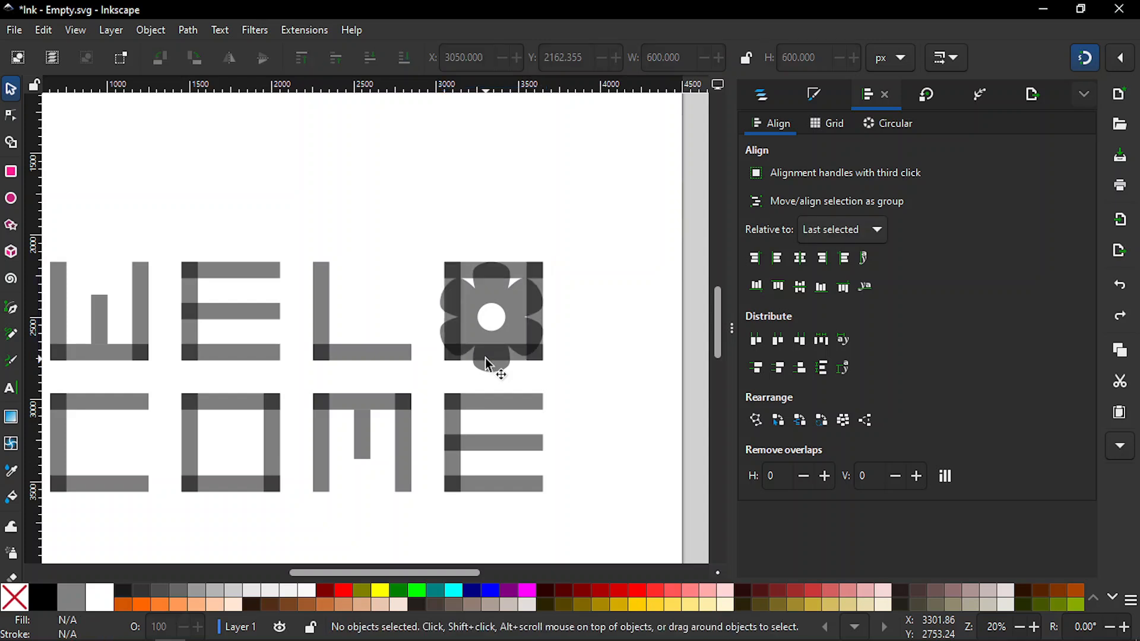
# Delete the square frame group g68 that overlaps the flower, leaving the flower in its place
pyautogui.click(762, 104)
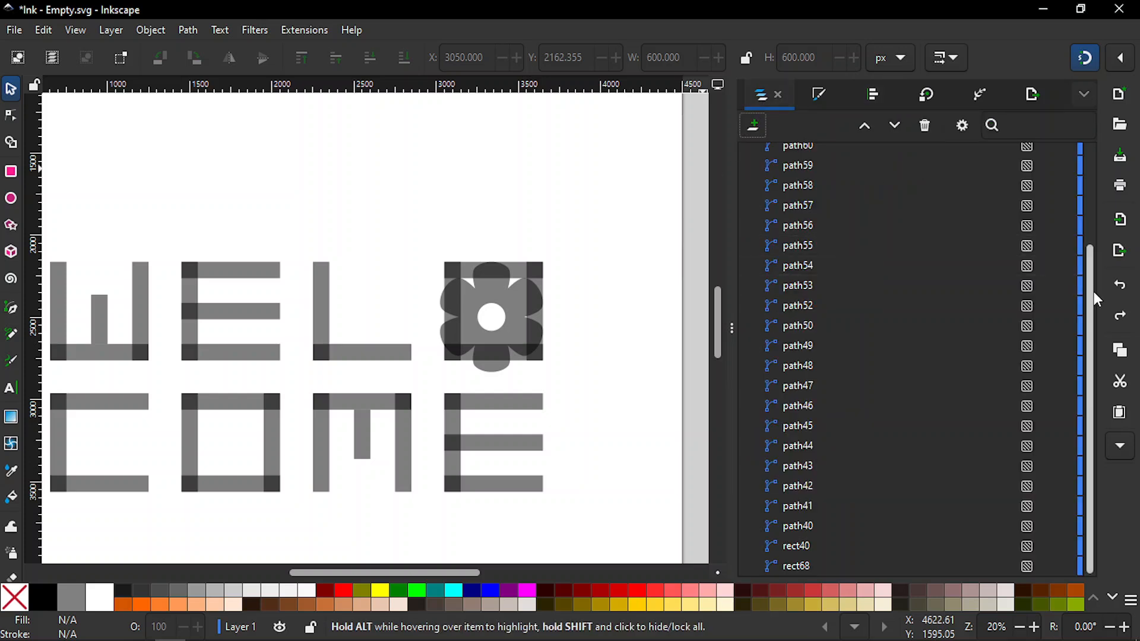
pyautogui.scroll(3, 1068, 178)
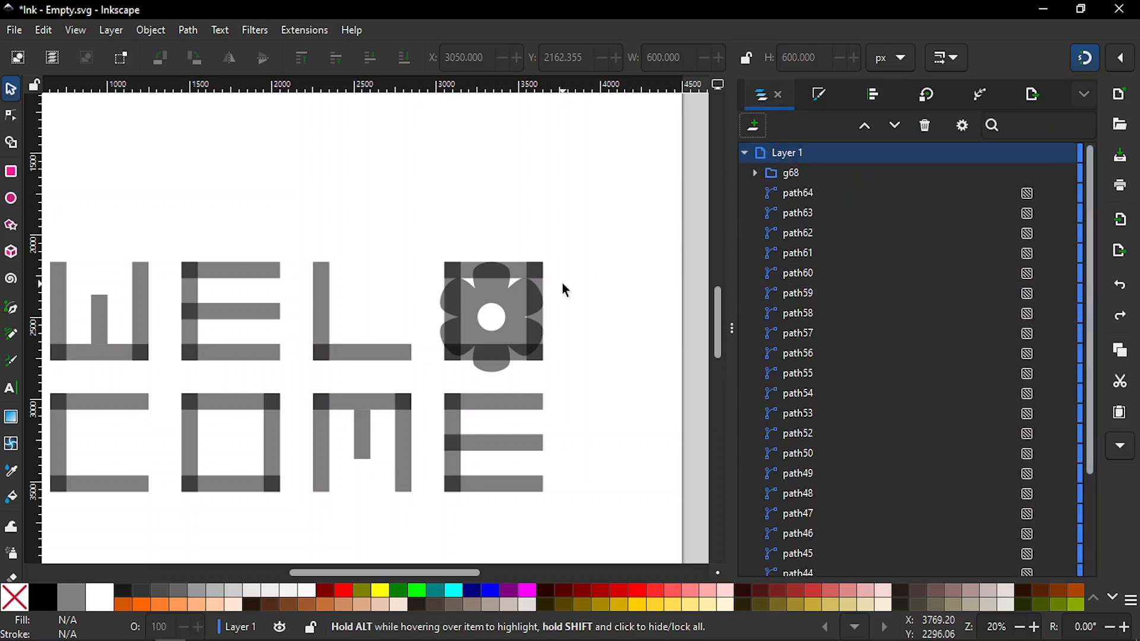
pyautogui.click(509, 304)
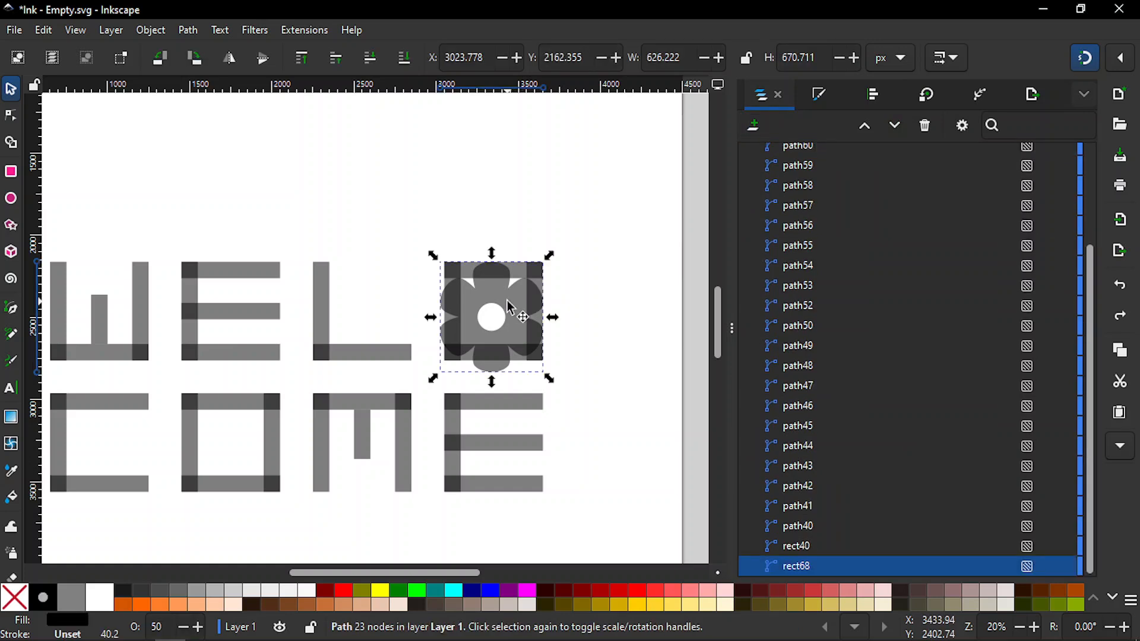
pyautogui.moveTo(510, 306); pyautogui.dragTo(525, 203)
pyautogui.hotkey('ctrl', 'z')
pyautogui.moveTo(1090, 298); pyautogui.dragTo(1079, 165)
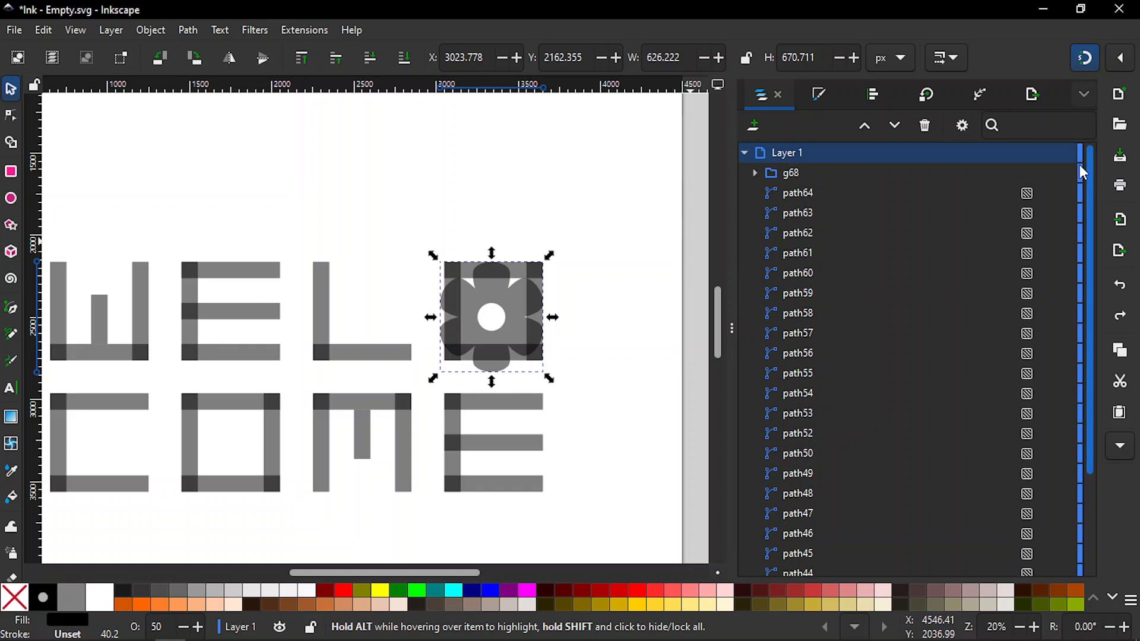
pyautogui.click(919, 172)
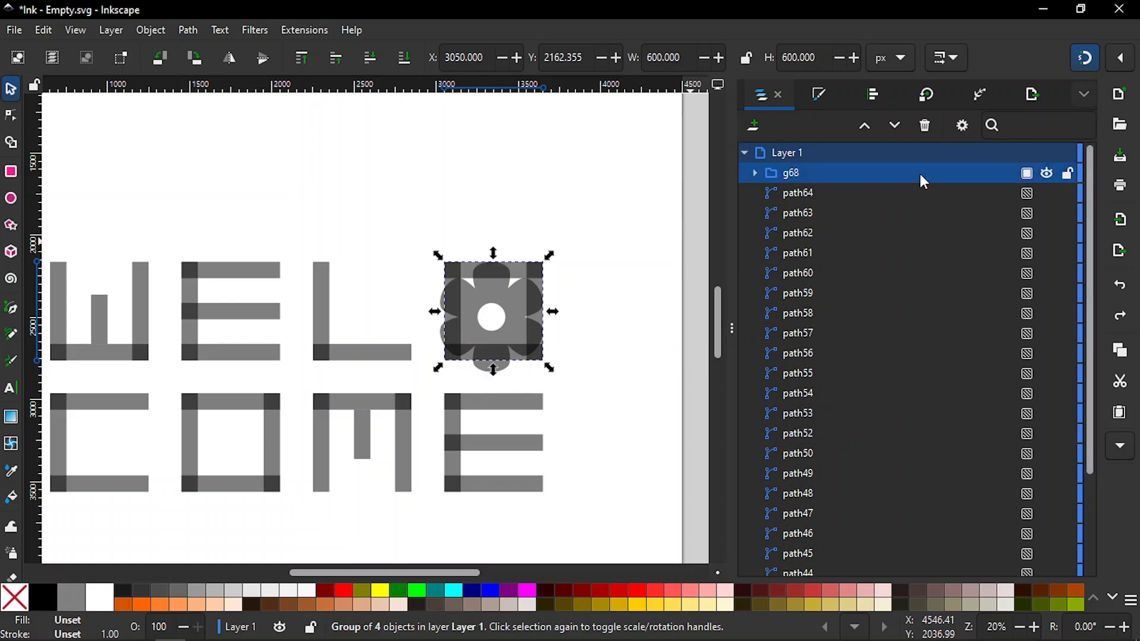
pyautogui.press('Delete')
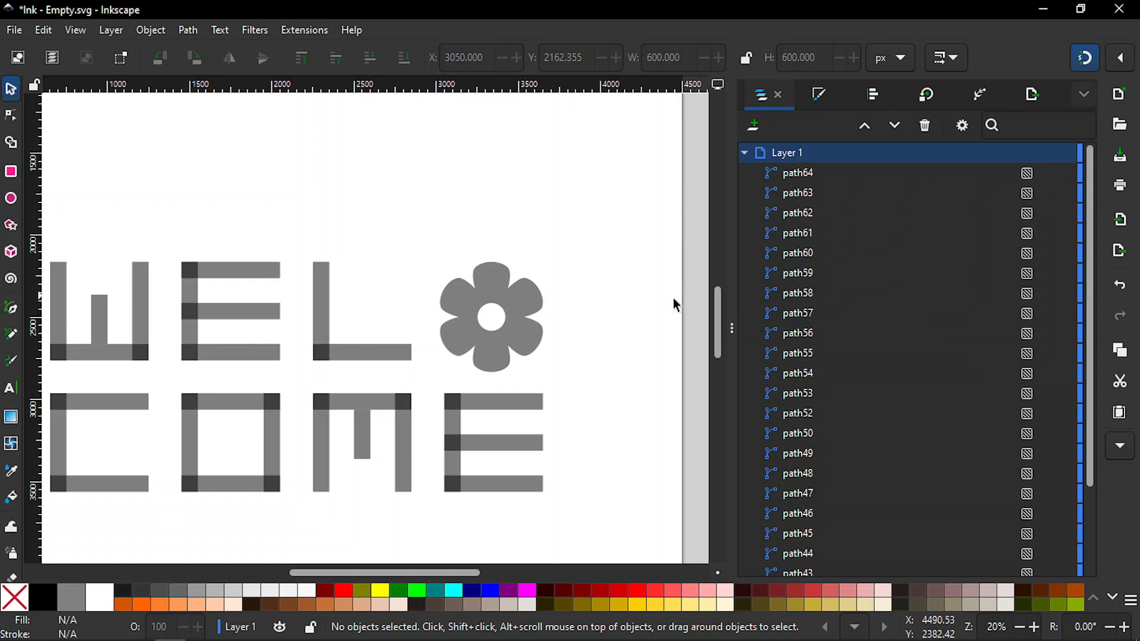
# Duplicate the flower, shrink the copy proportionally to about 250 × 268 px and place it above the foot of the L
pyautogui.click(514, 315)
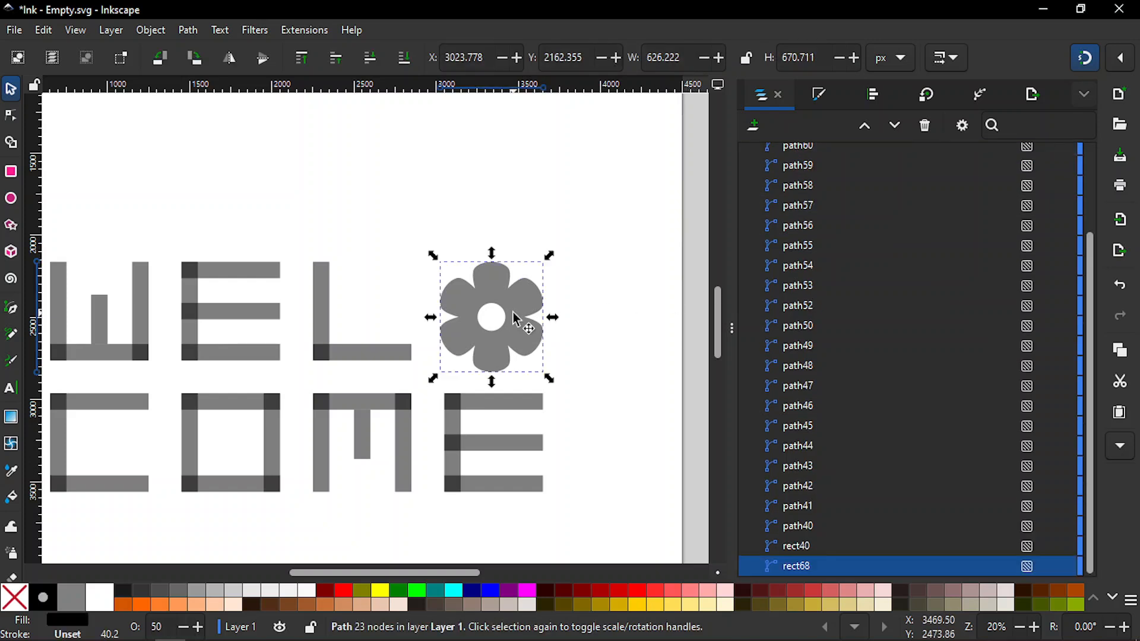
pyautogui.hotkey('ctrl', 'd')
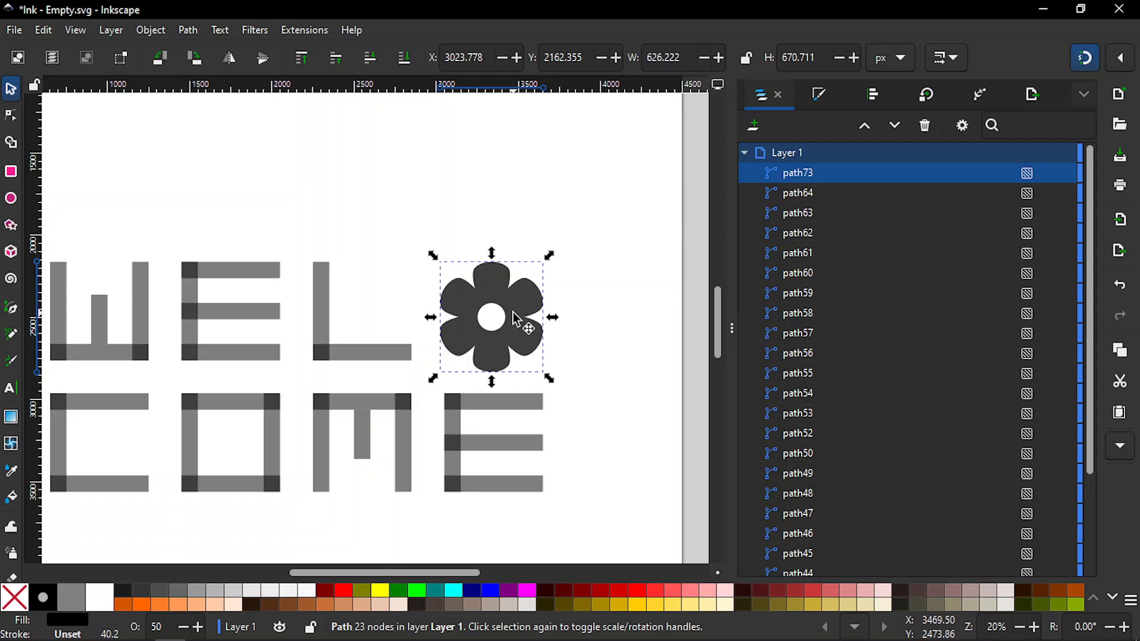
pyautogui.press('ctrl')
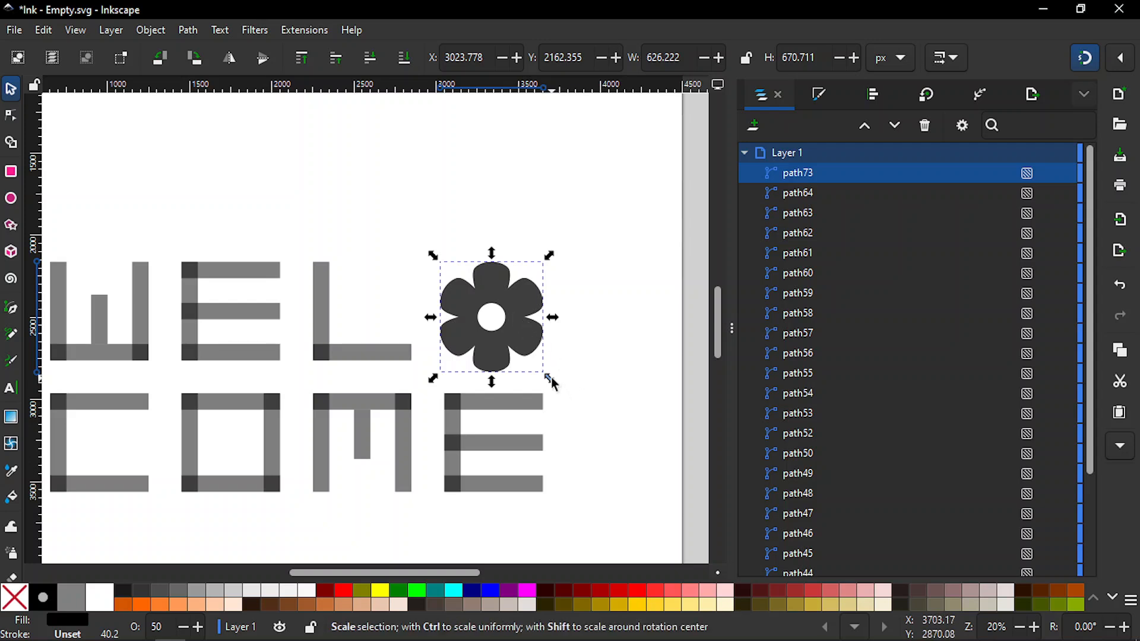
pyautogui.moveTo(550, 376); pyautogui.dragTo(411, 307)
pyautogui.click(445, 216)
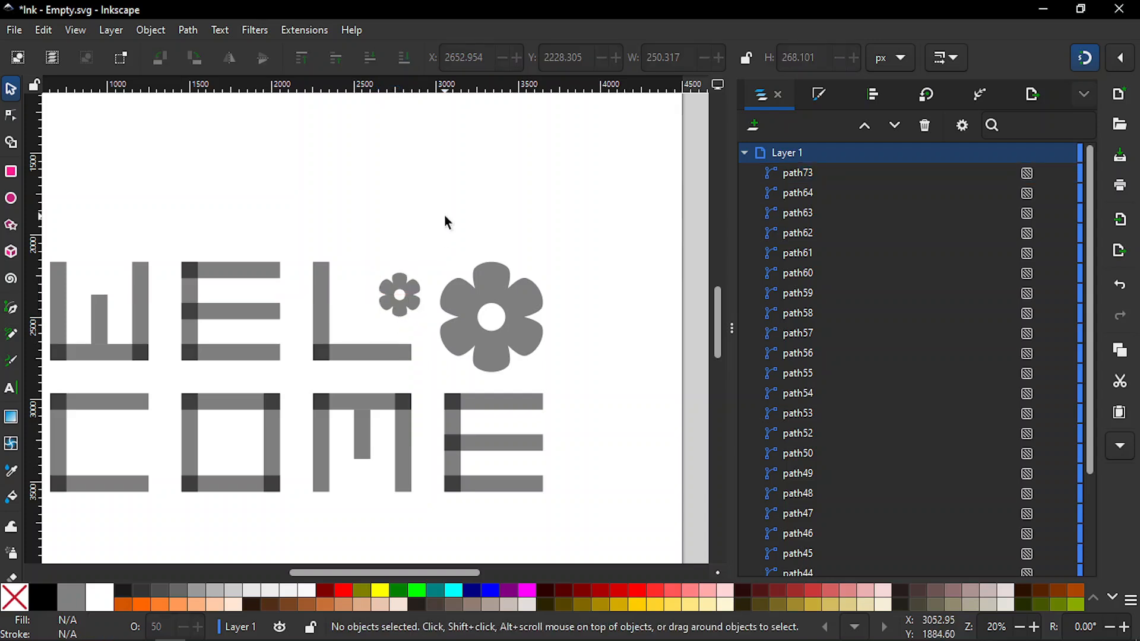
# Rotate the small flower about its centre in snapped increments so that two of its petals point horizontally
pyautogui.scroll(3, 446, 218)
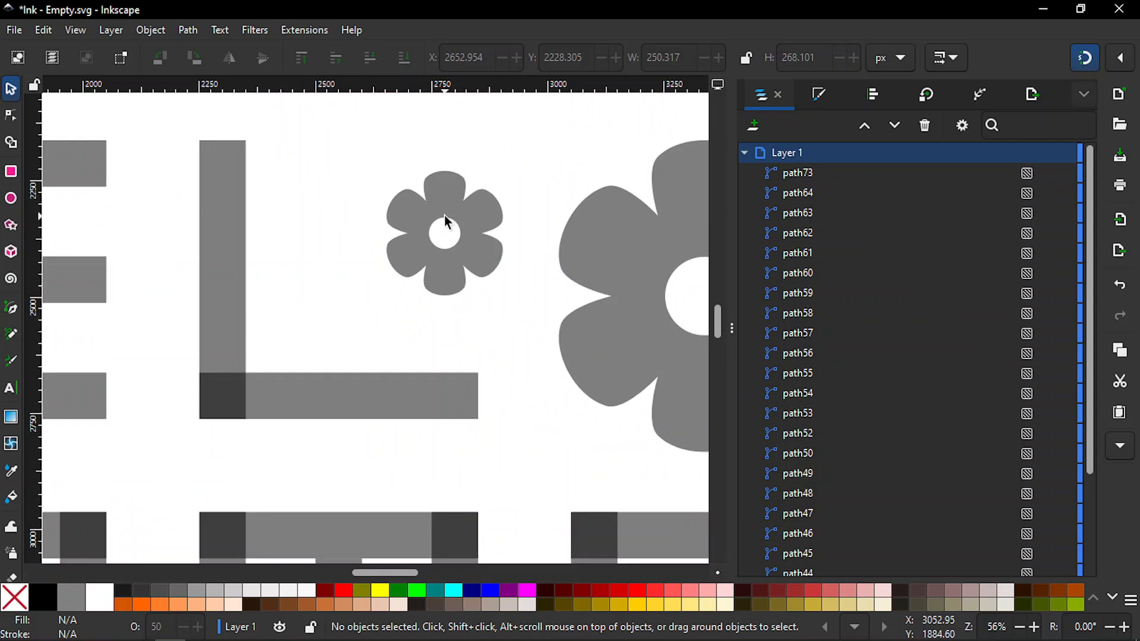
pyautogui.click(475, 246)
pyautogui.click(455, 265)
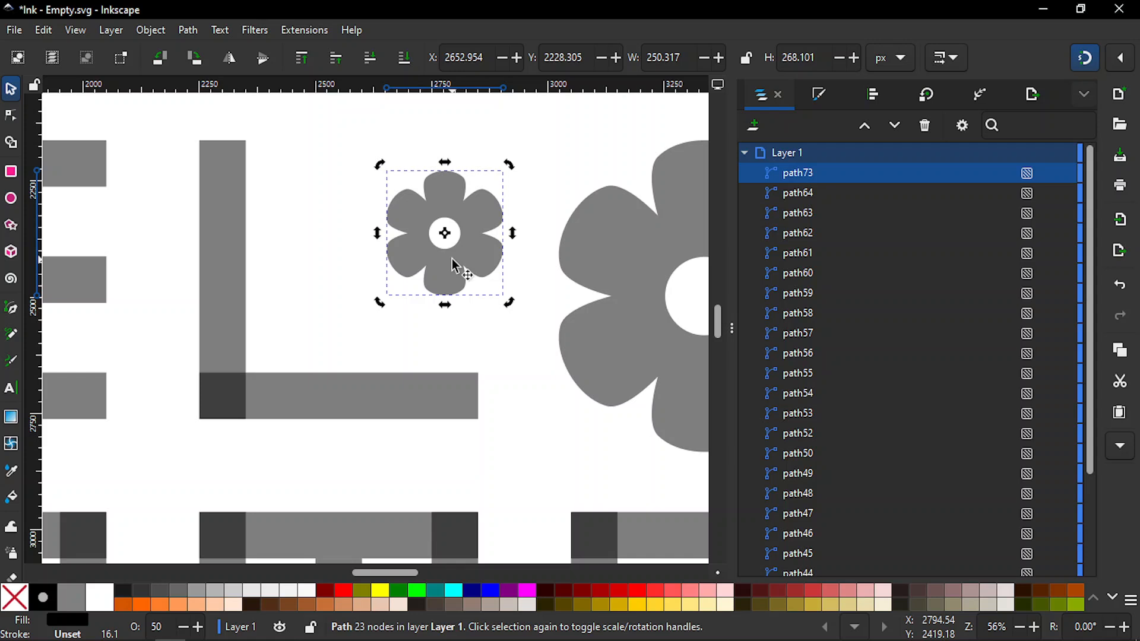
pyautogui.press('ctrl')
pyautogui.moveTo(379, 301); pyautogui.dragTo(357, 275)
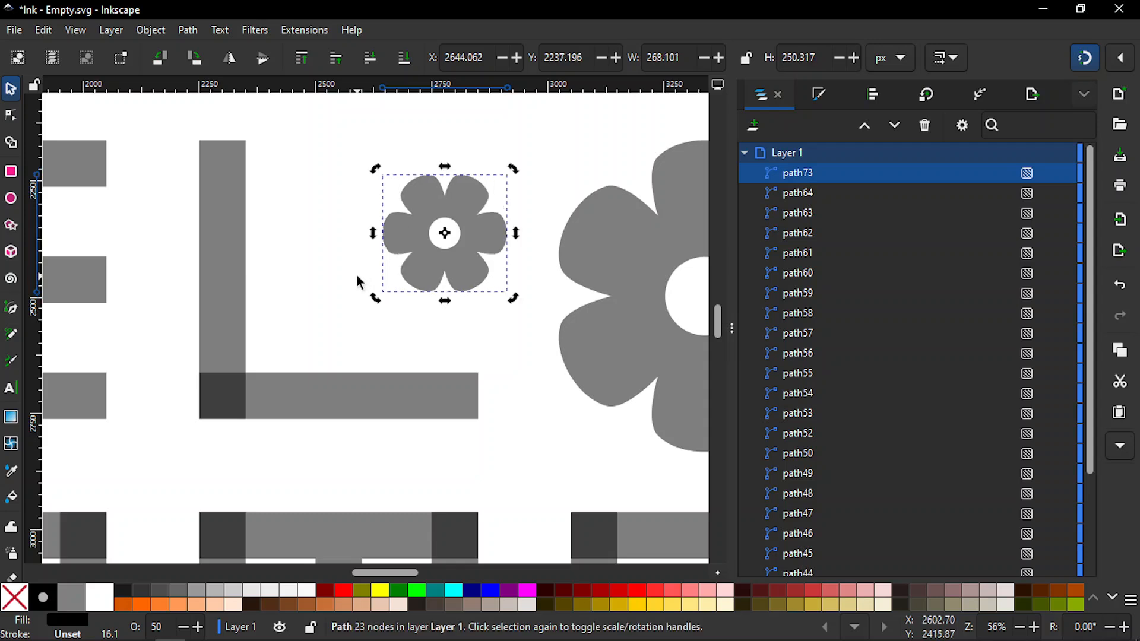
# Enlarge the small flower proportionally about its centre to about 290 × 271 px
pyautogui.press('-')
pyautogui.press('-')
pyautogui.press('-')
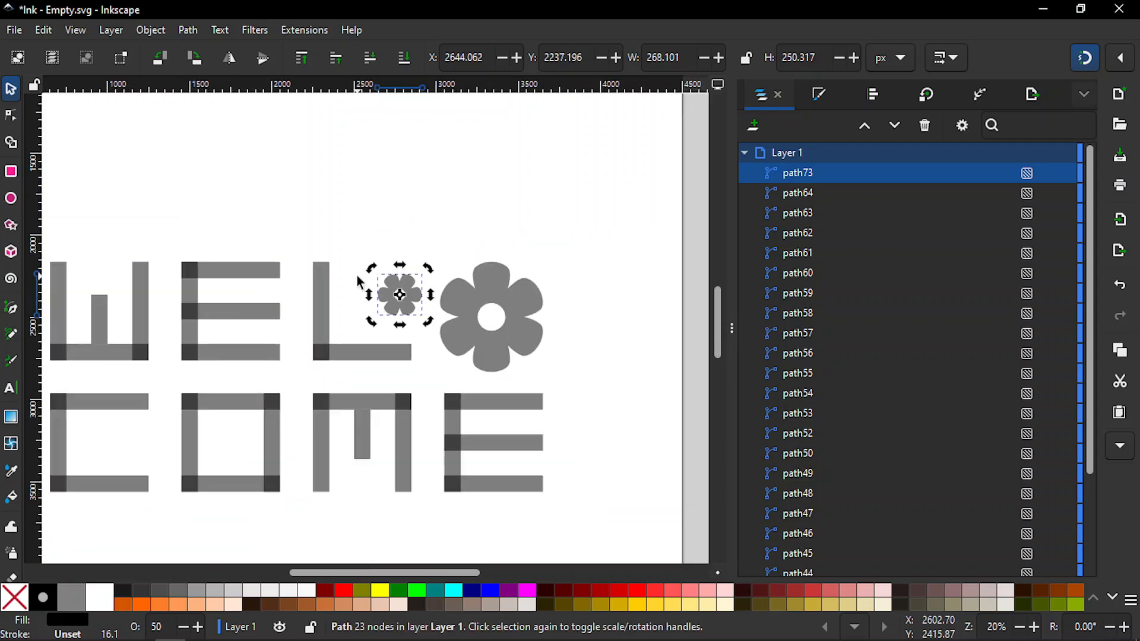
pyautogui.click(538, 189)
pyautogui.press('-')
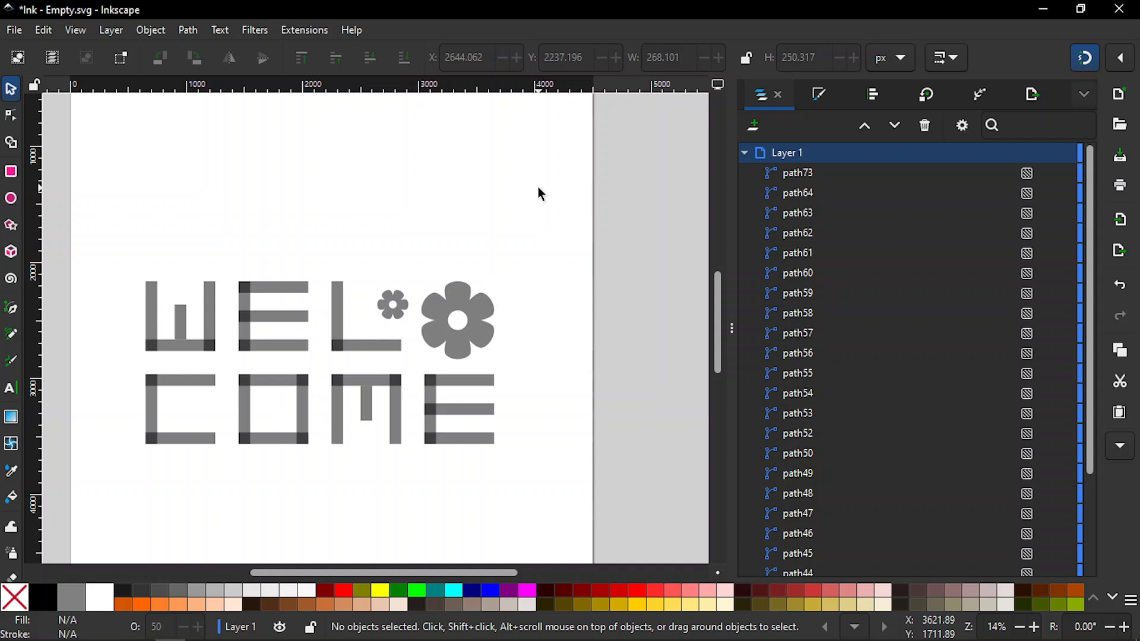
pyautogui.scroll(3, 397, 308)
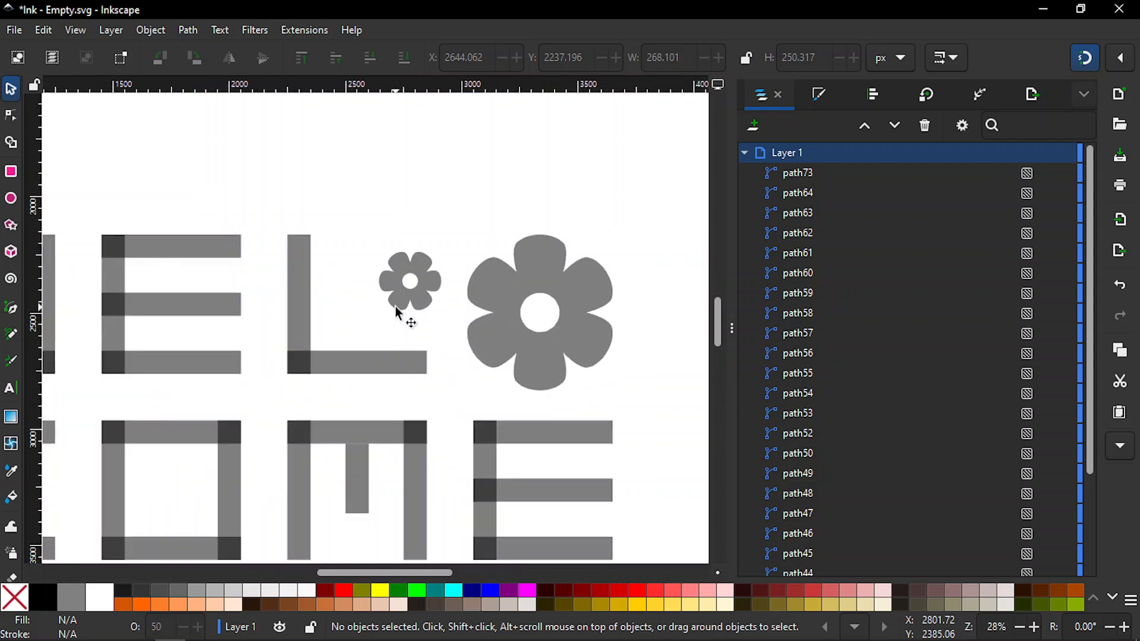
pyautogui.click(428, 277)
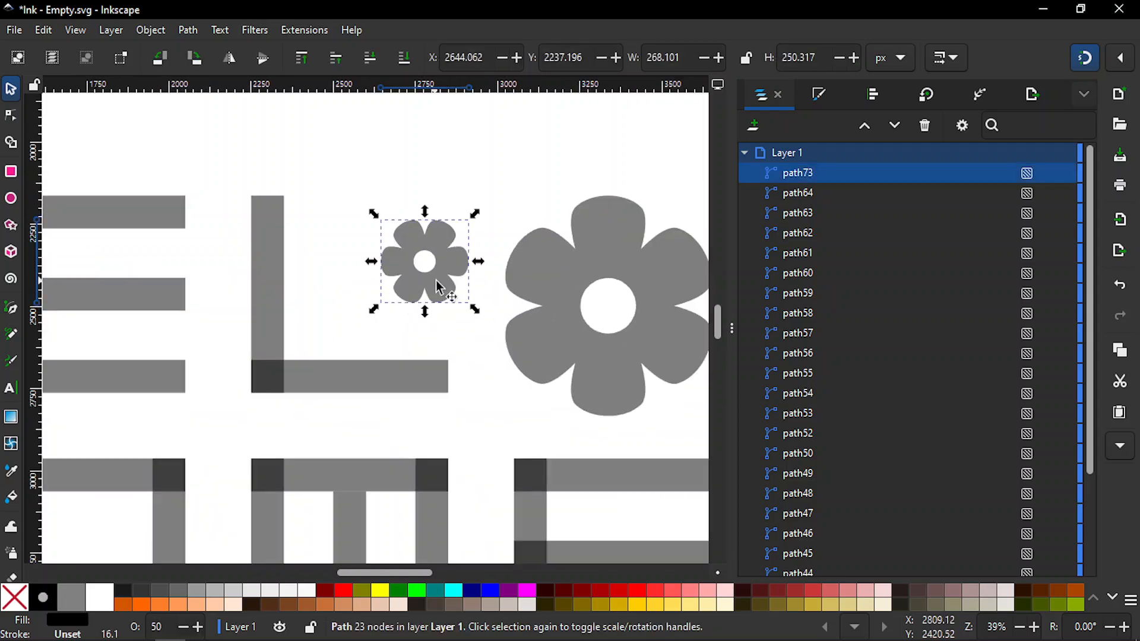
pyautogui.press('ctrl')
pyautogui.press('shift')
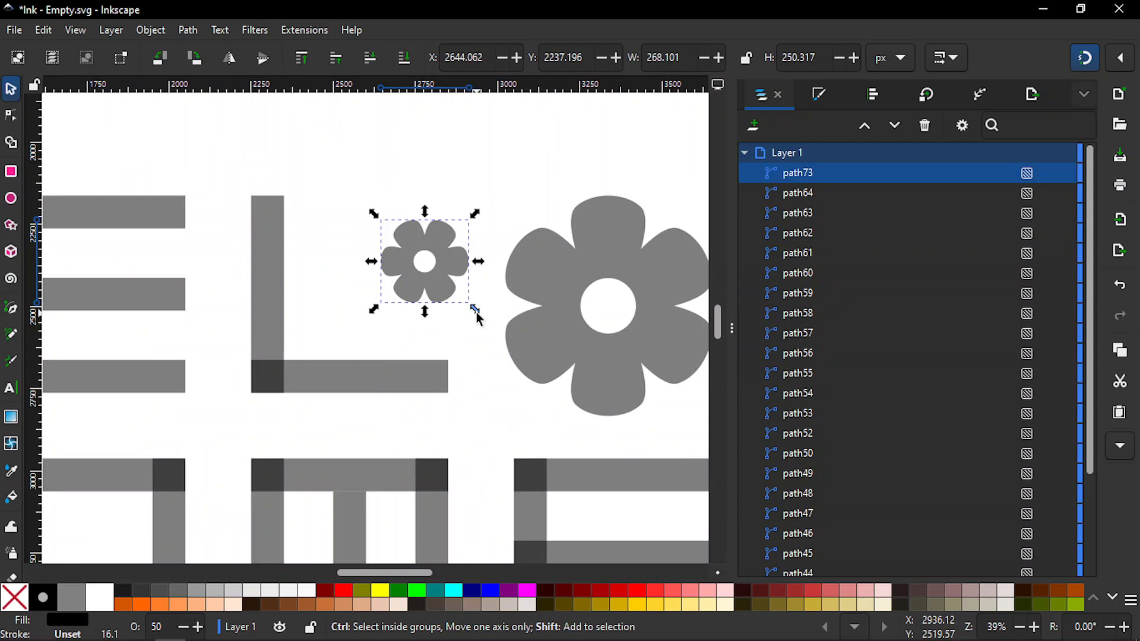
pyautogui.moveTo(476, 313); pyautogui.dragTo(481, 316)
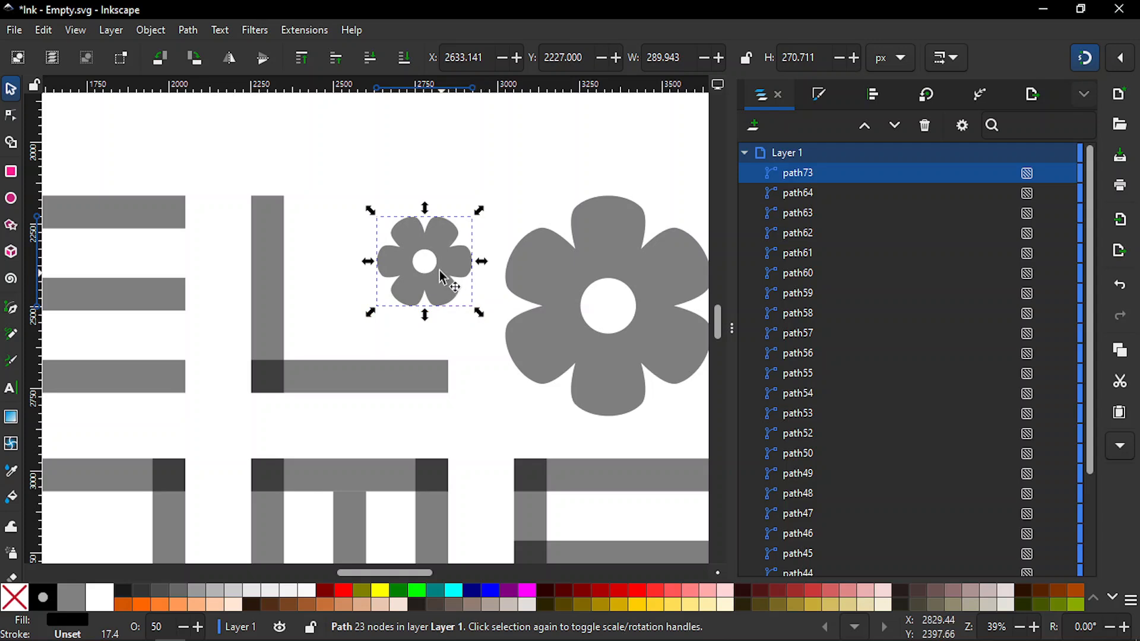
# Move the small flower closer to the L's stem, roughly in line with the end of the L's foot
pyautogui.moveTo(436, 274); pyautogui.dragTo(414, 279)
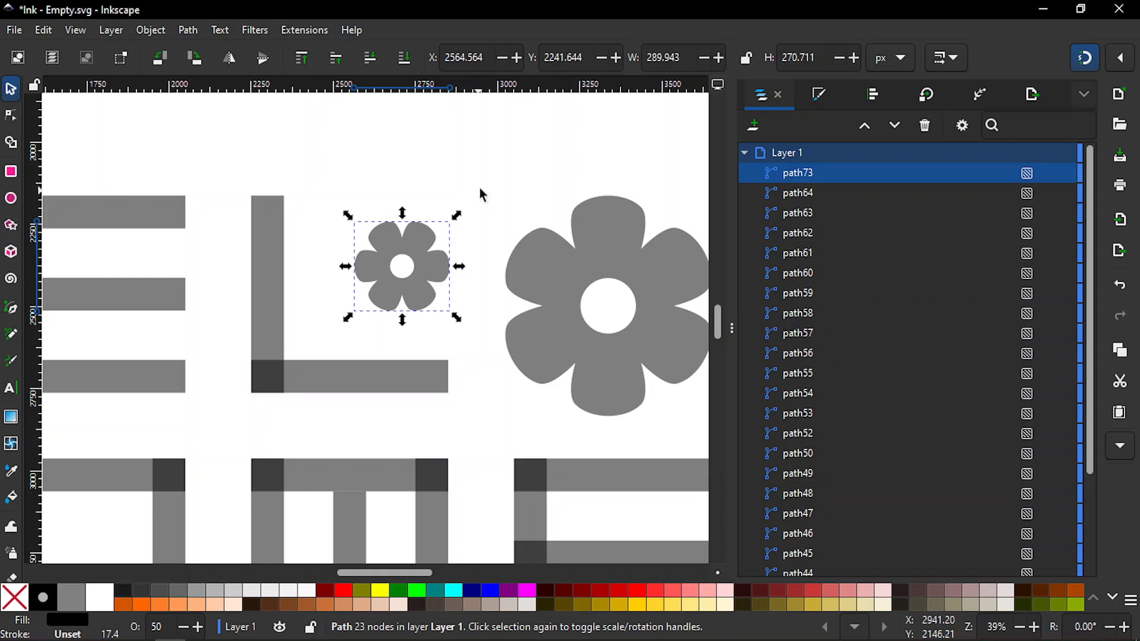
pyautogui.click(480, 187)
pyautogui.press('-')
pyautogui.press('-')
pyautogui.press('-')
pyautogui.press('-')
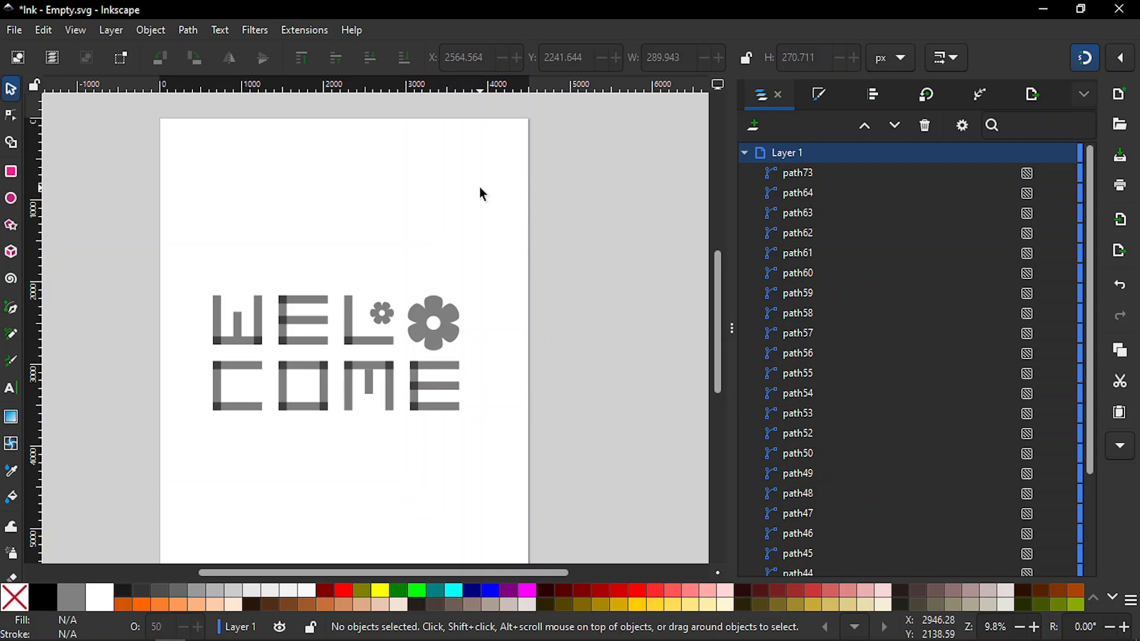
# Union the overlapping bars of the W into one path, and likewise those of the E in the first row
pyautogui.press('+')
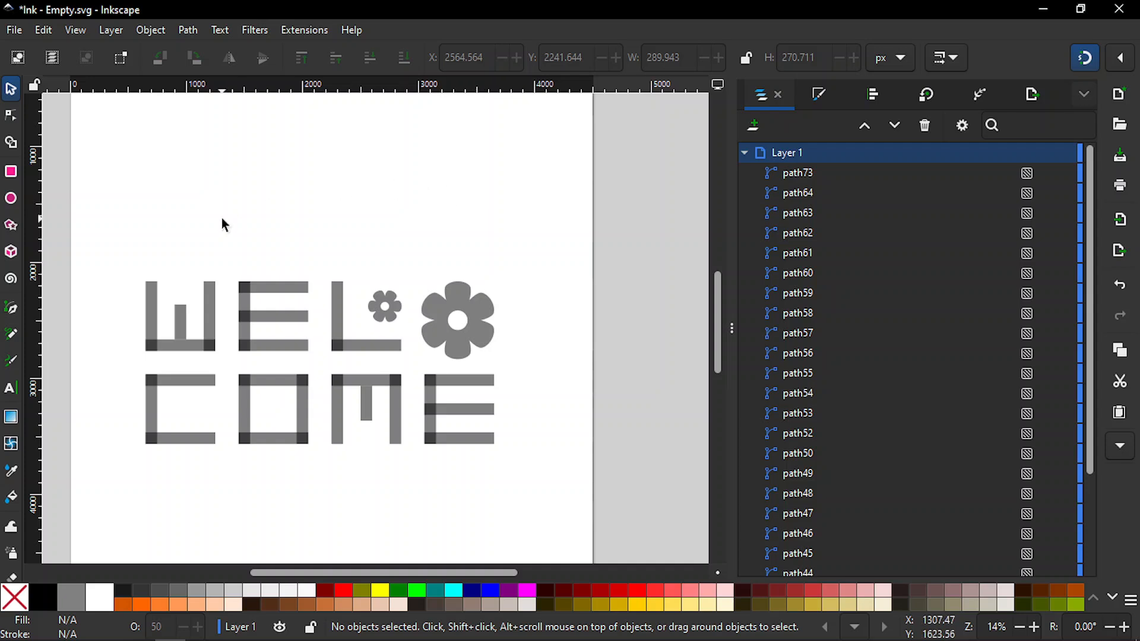
pyautogui.moveTo(130, 225); pyautogui.dragTo(226, 362)
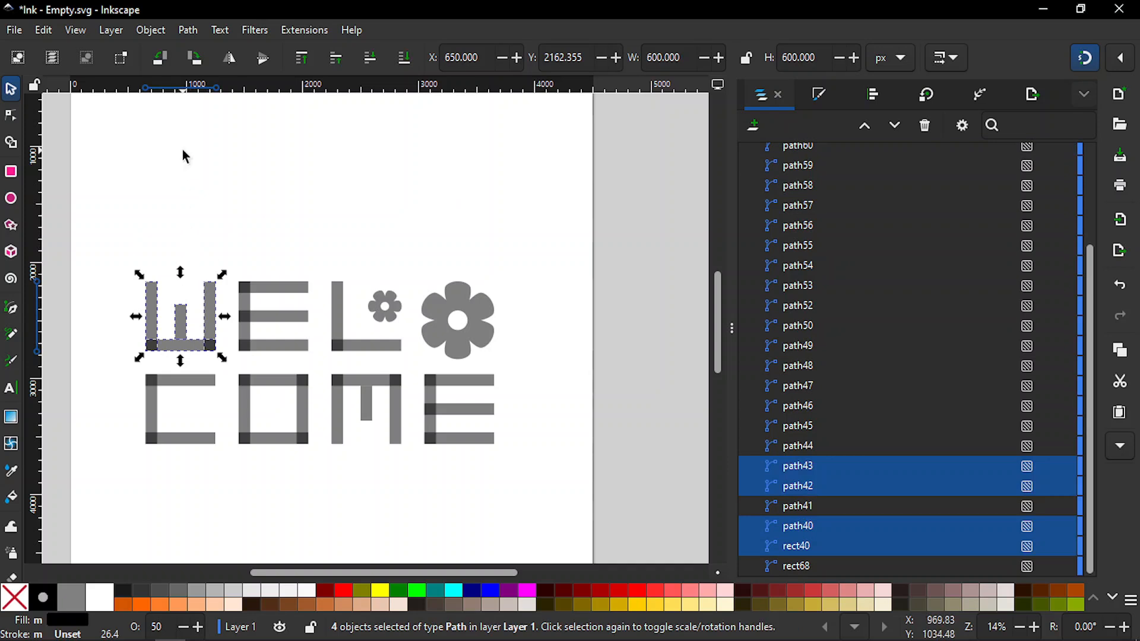
pyautogui.click(190, 30)
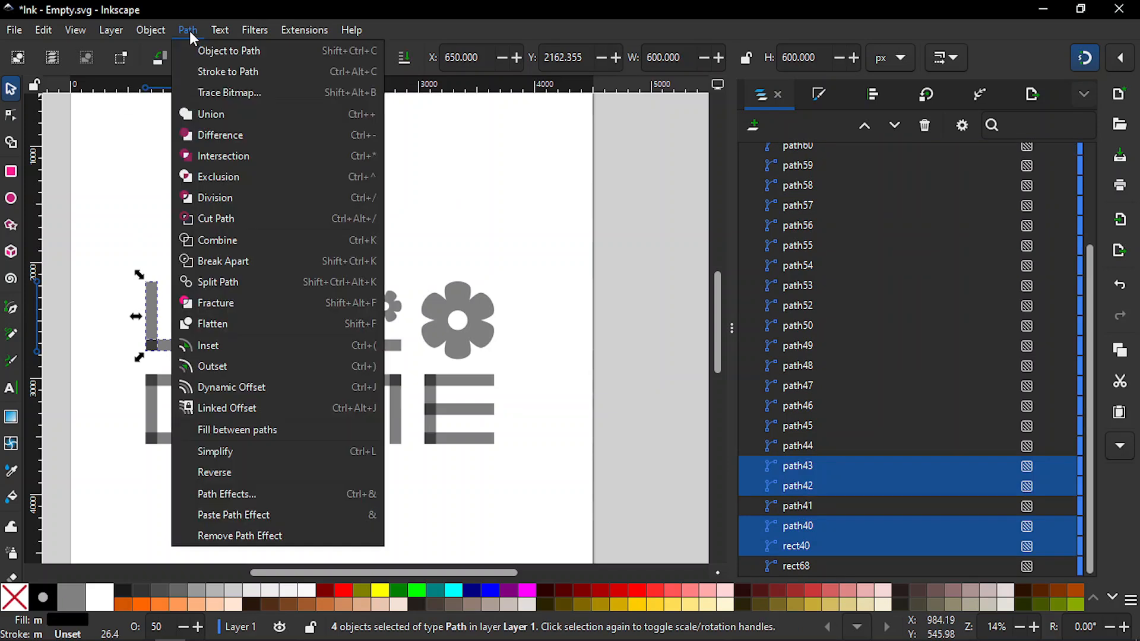
pyautogui.click(202, 115)
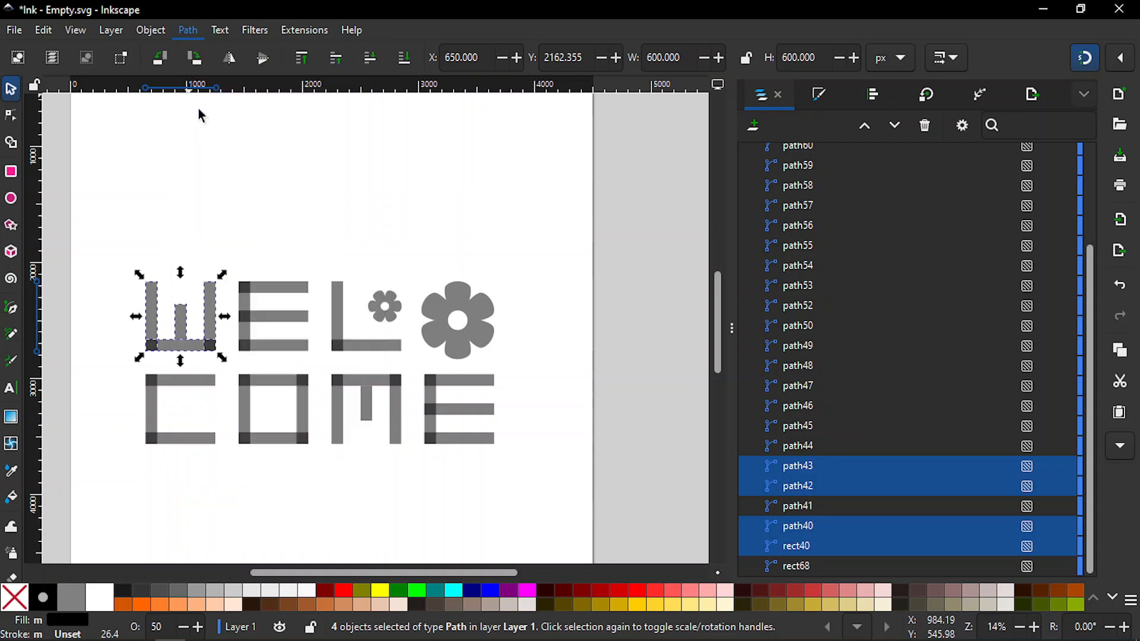
pyautogui.click(245, 195)
pyautogui.moveTo(232, 234); pyautogui.dragTo(316, 363)
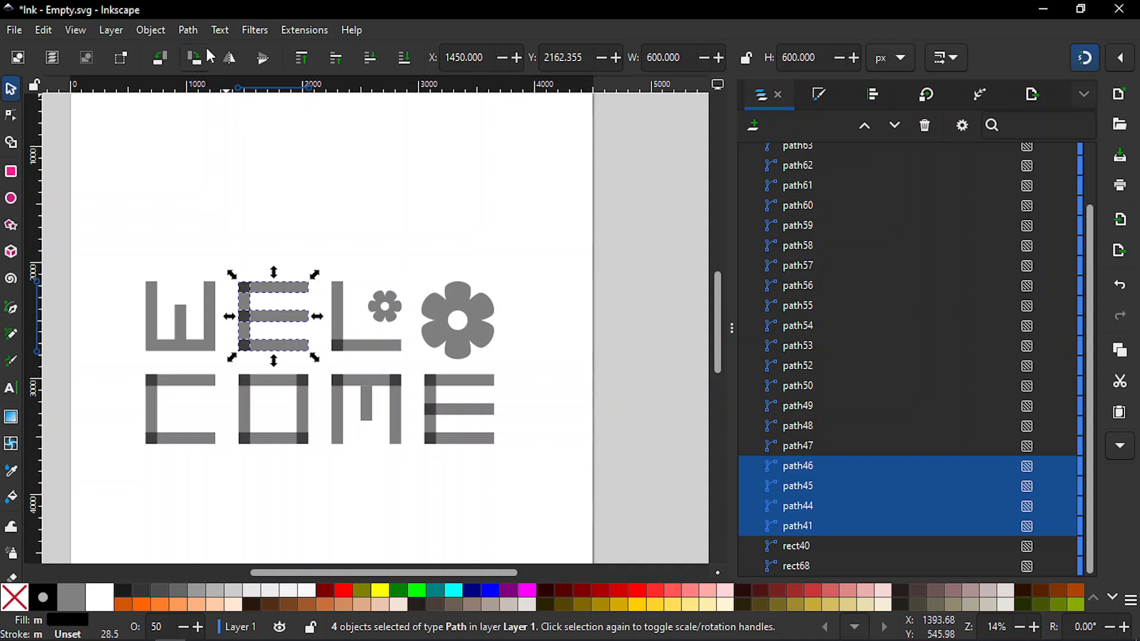
pyautogui.click(189, 33)
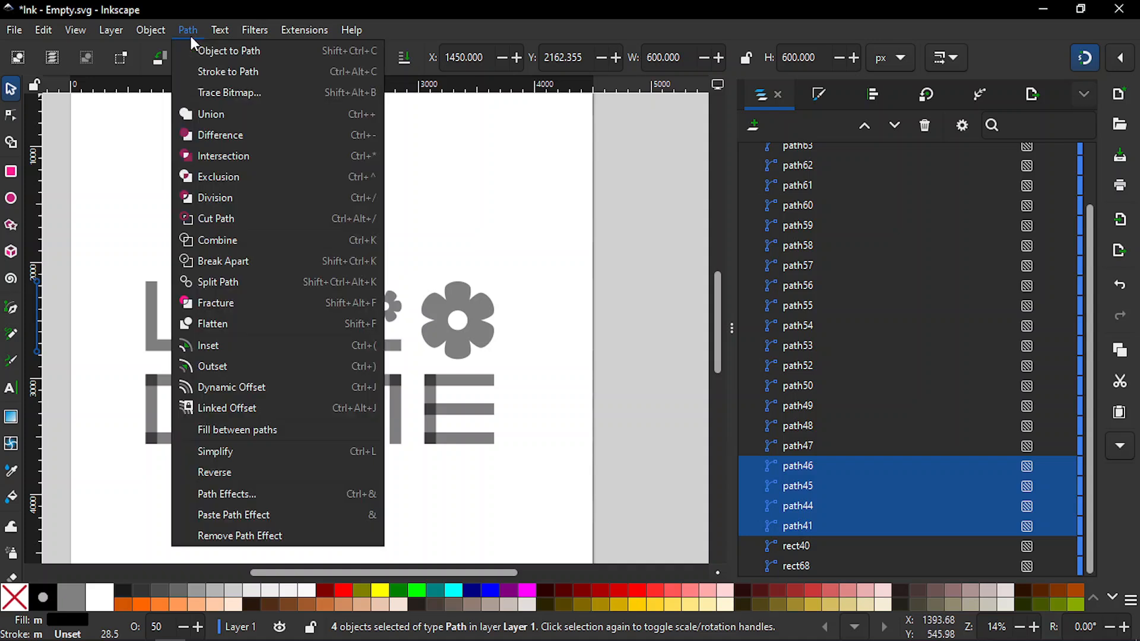
pyautogui.click(205, 115)
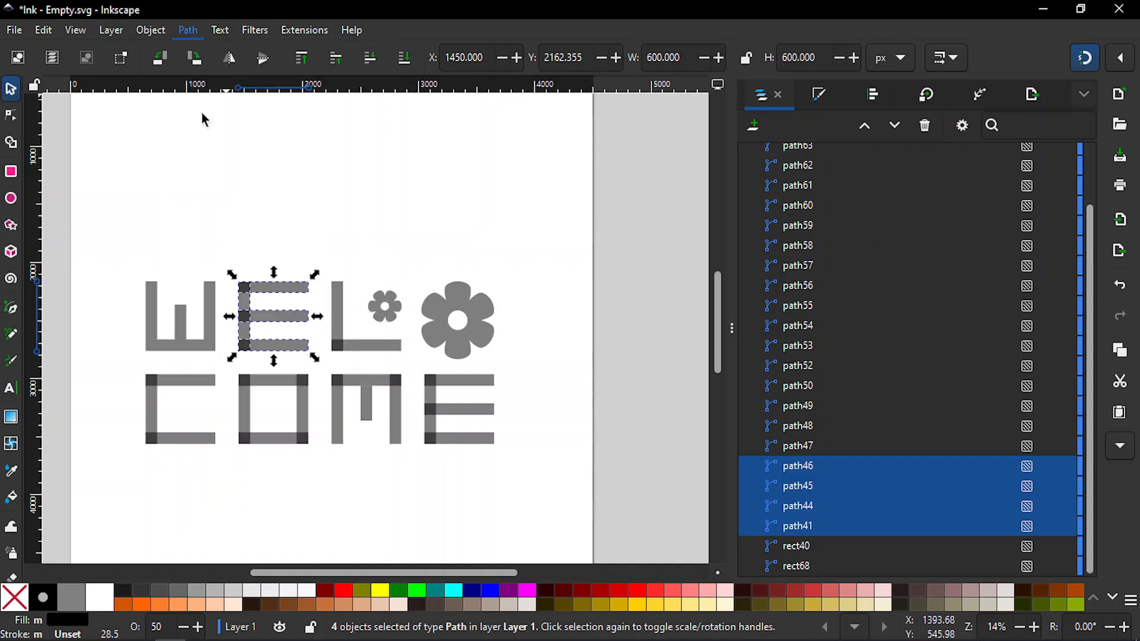
# Union the two bars of the L into one path, leaving the small flower separate
pyautogui.click(337, 294)
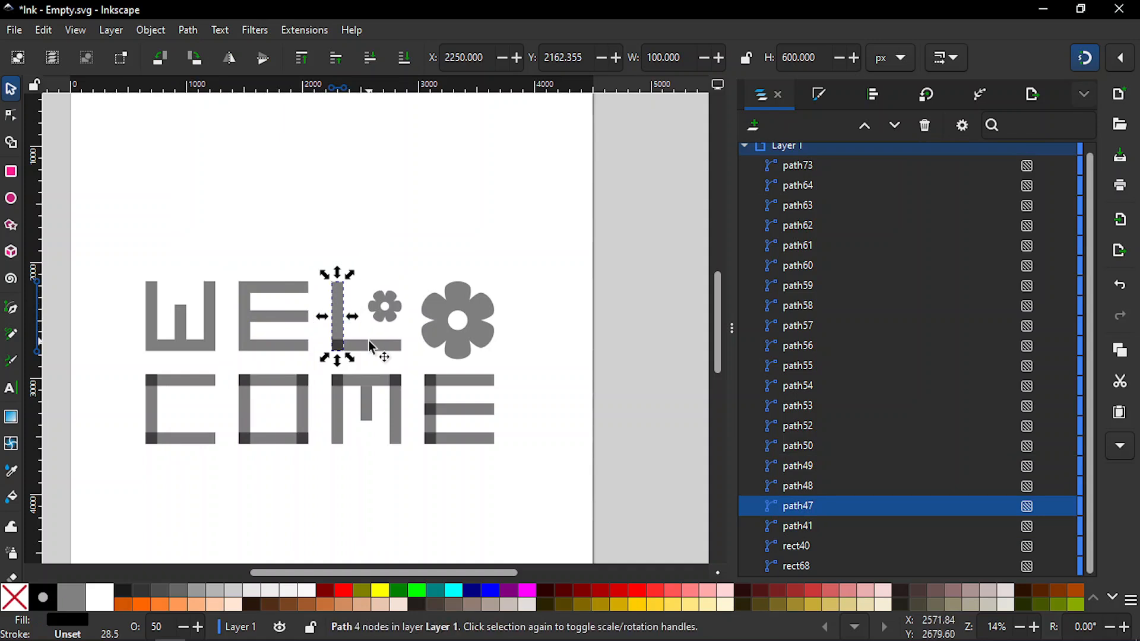
pyautogui.keyDown('shift'); pyautogui.click(368, 340); pyautogui.keyUp('shift')
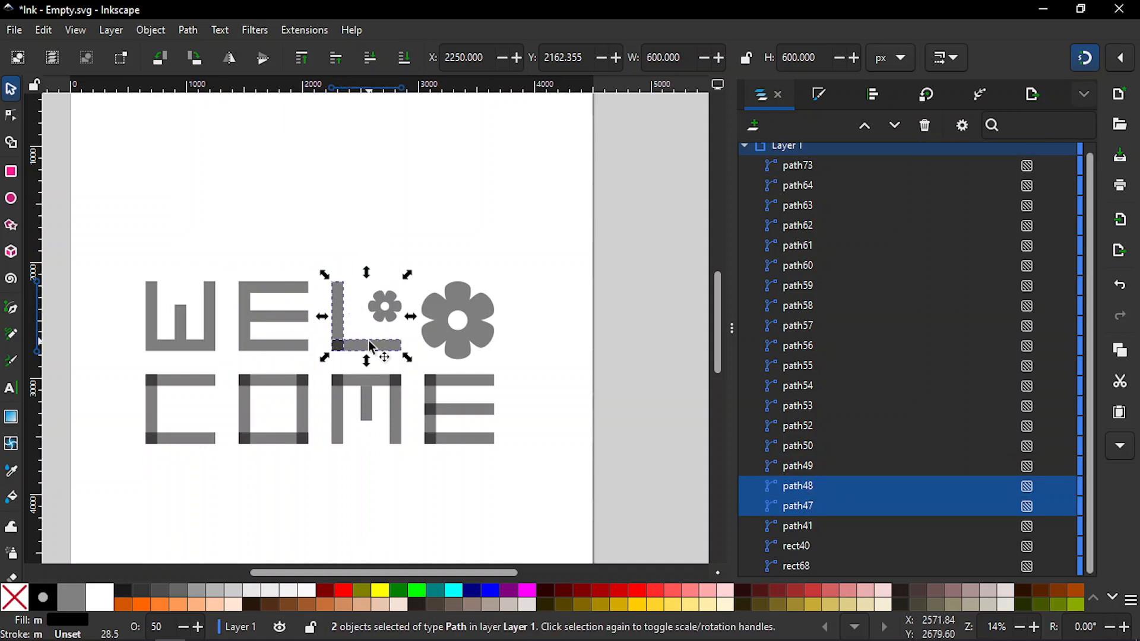
pyautogui.click(188, 31)
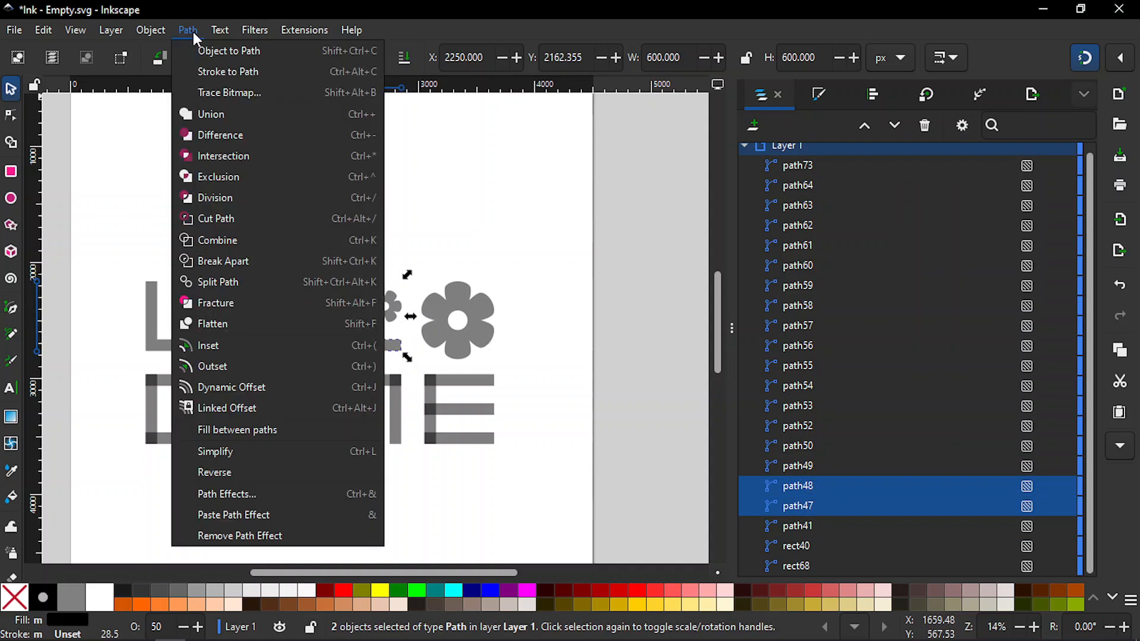
pyautogui.click(221, 116)
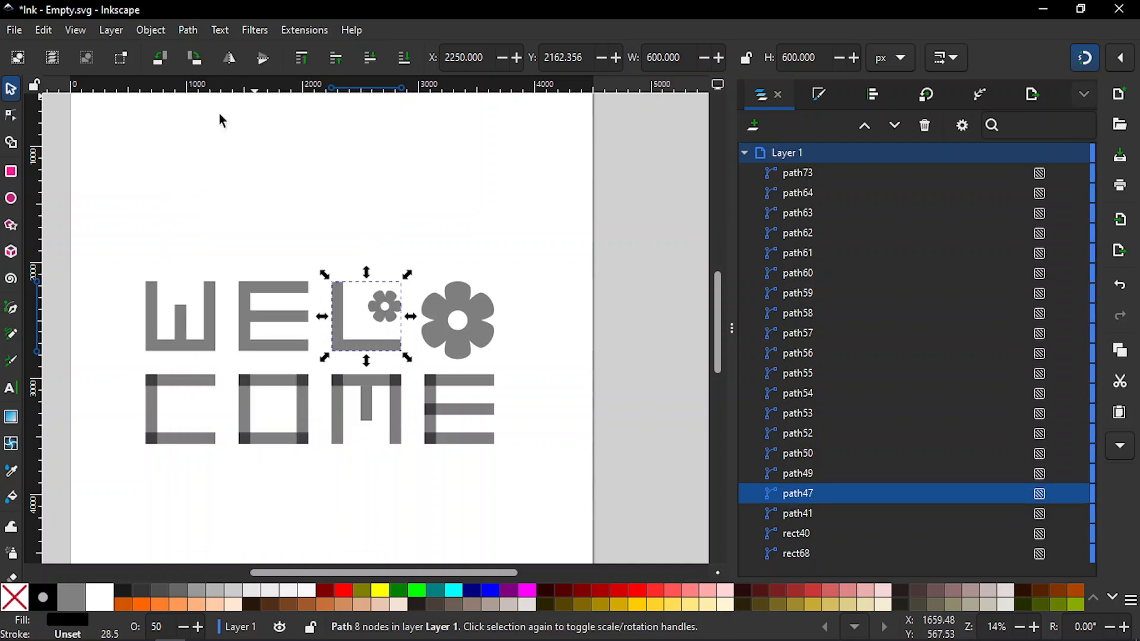
# Union the bars of the C into one path and those of the O into another
pyautogui.moveTo(126, 363); pyautogui.dragTo(226, 466)
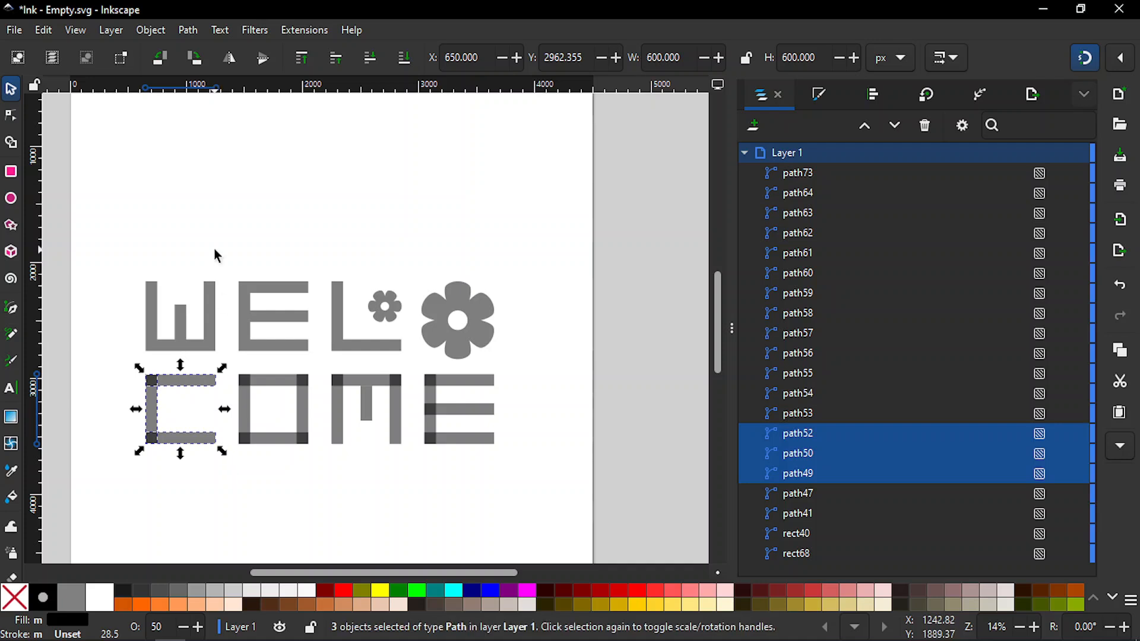
pyautogui.click(189, 31)
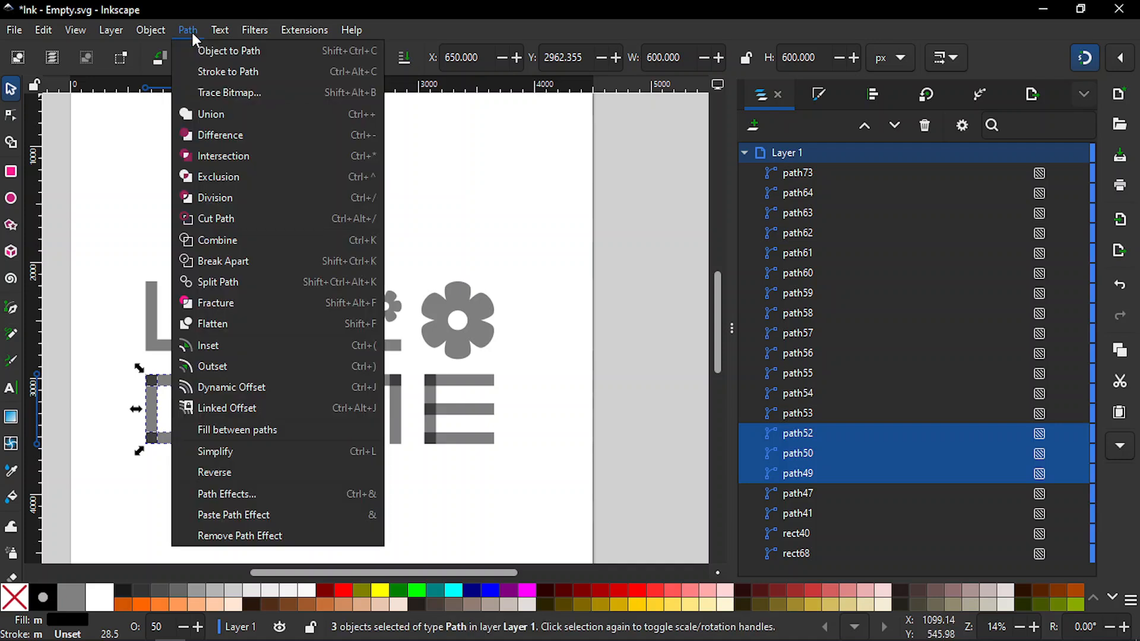
pyautogui.click(212, 112)
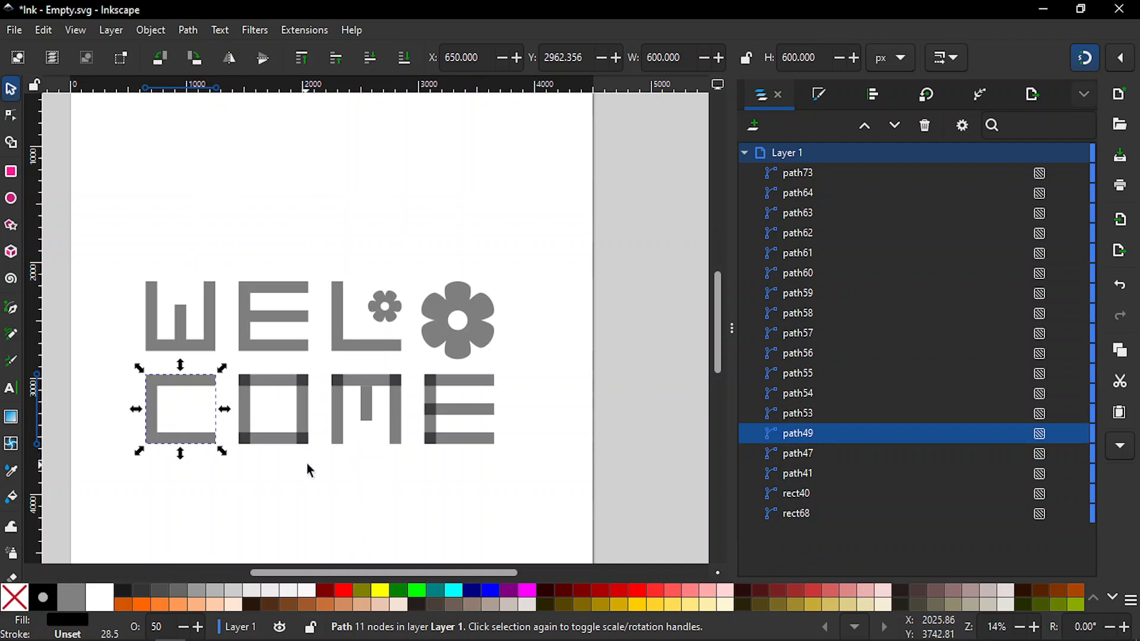
pyautogui.moveTo(309, 462); pyautogui.dragTo(231, 355)
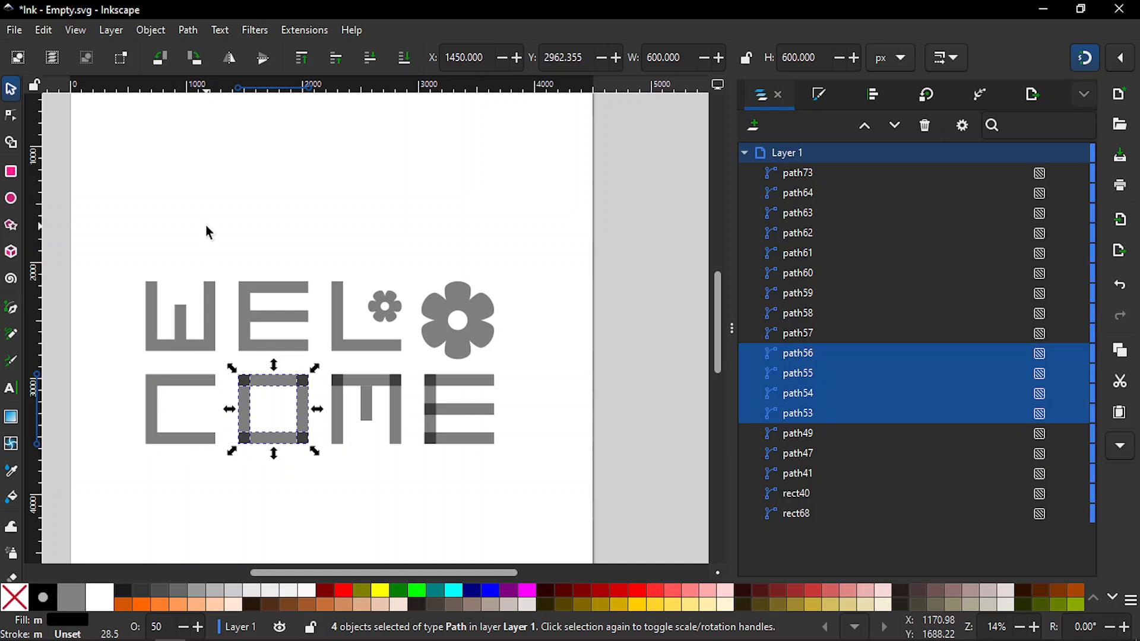
pyautogui.click(187, 30)
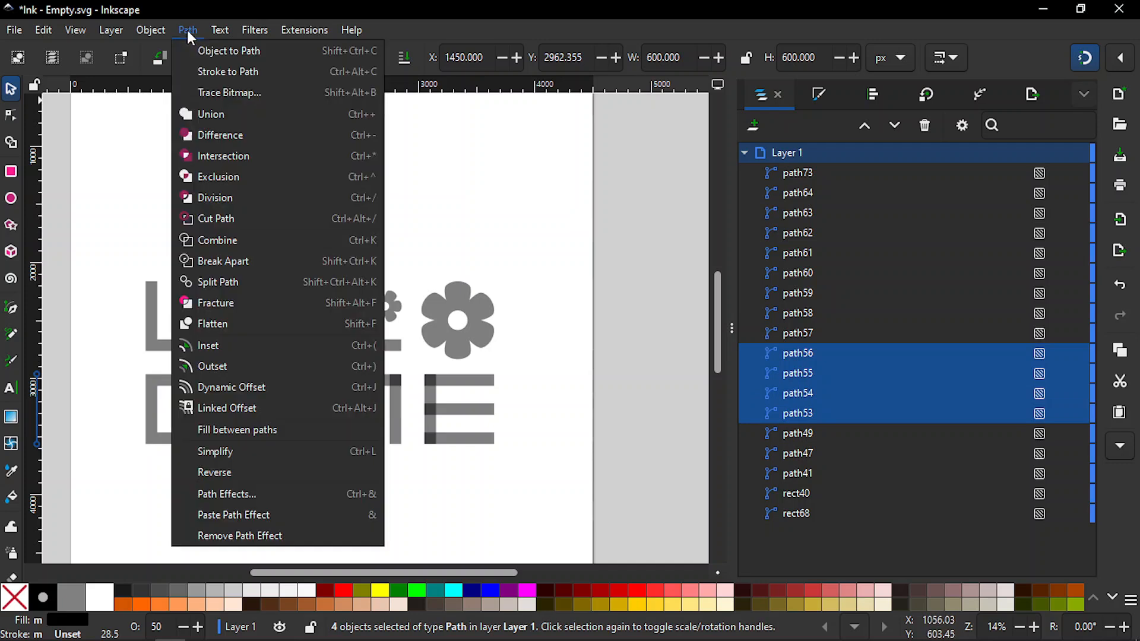
pyautogui.click(205, 113)
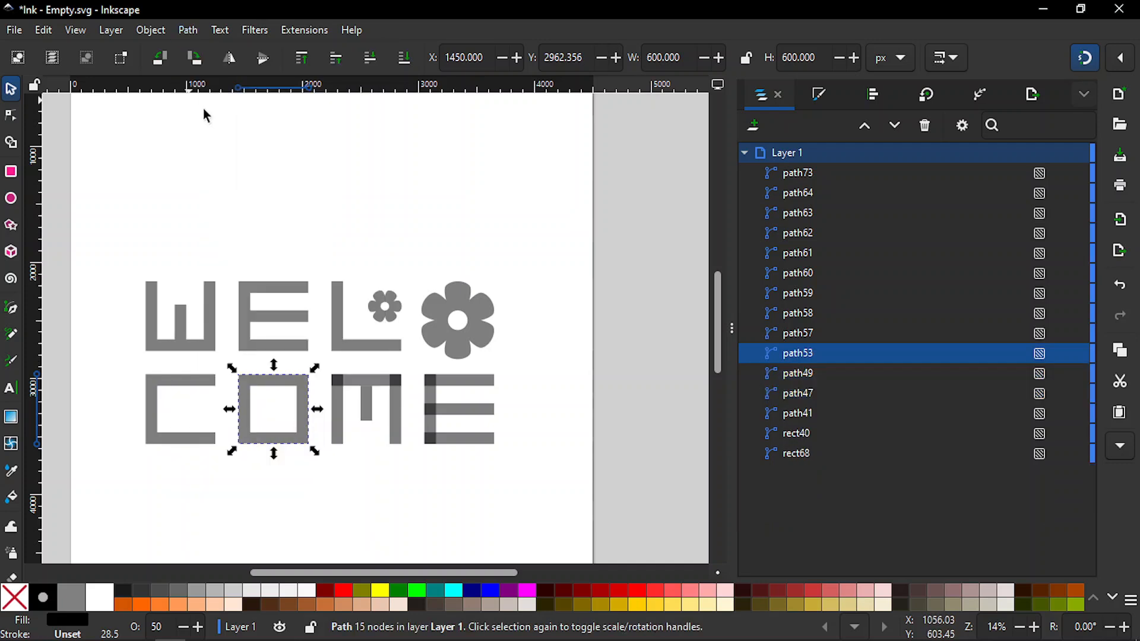
# Union the bars of the M into one path and those of the last E into another
pyautogui.moveTo(408, 459); pyautogui.dragTo(324, 359)
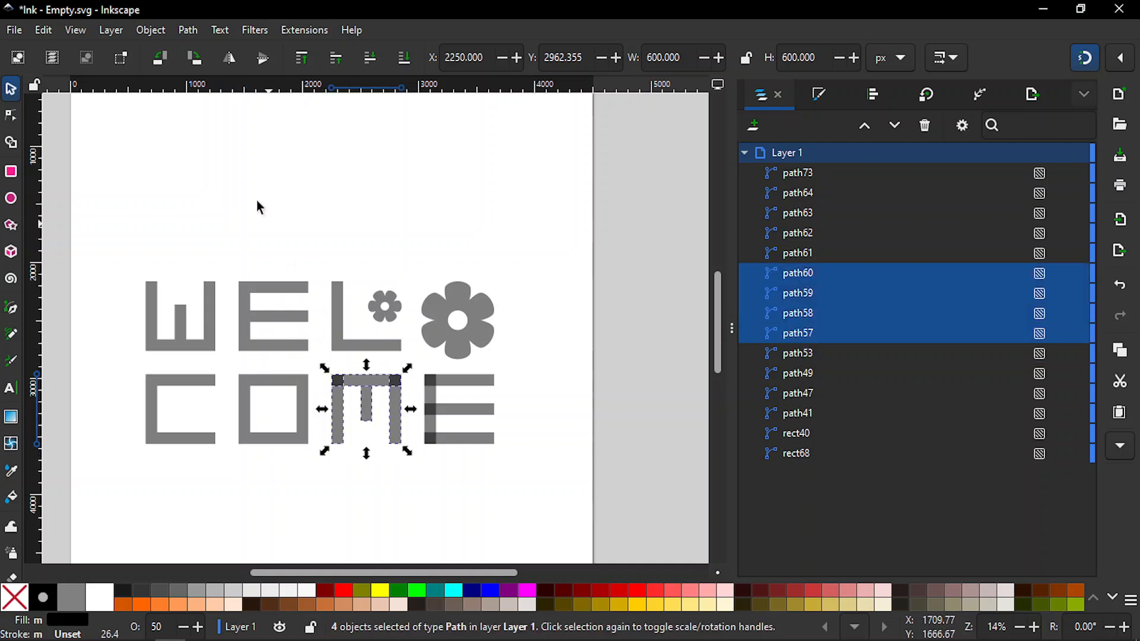
pyautogui.click(189, 32)
pyautogui.press('Escape')
pyautogui.hotkey('ctrl', '+')
pyautogui.moveTo(513, 456); pyautogui.dragTo(417, 358)
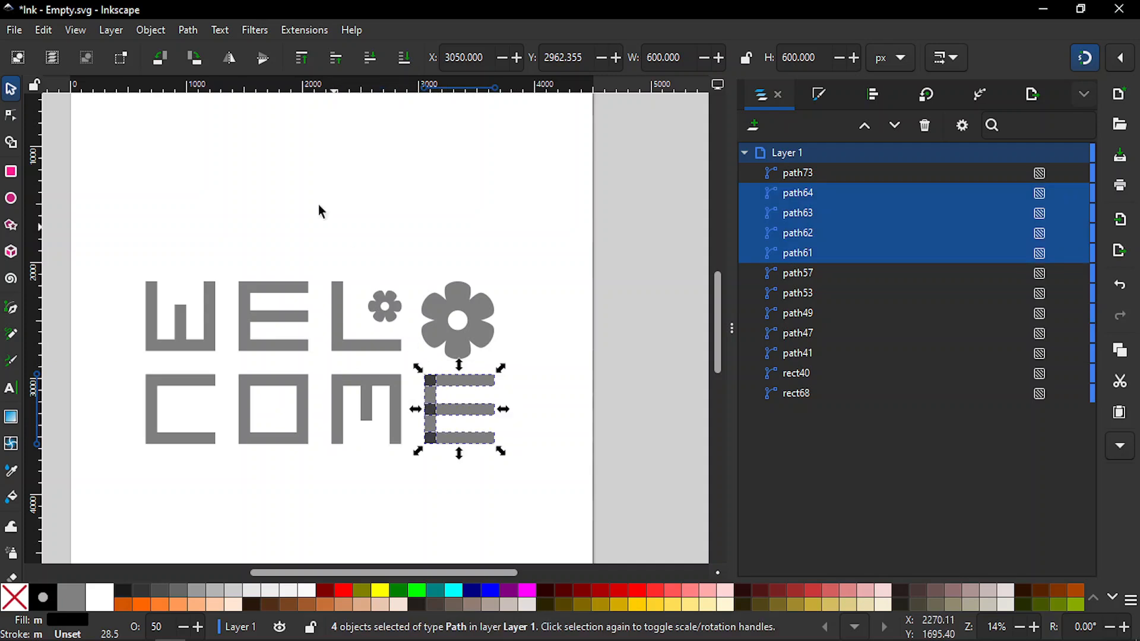
pyautogui.click(188, 31)
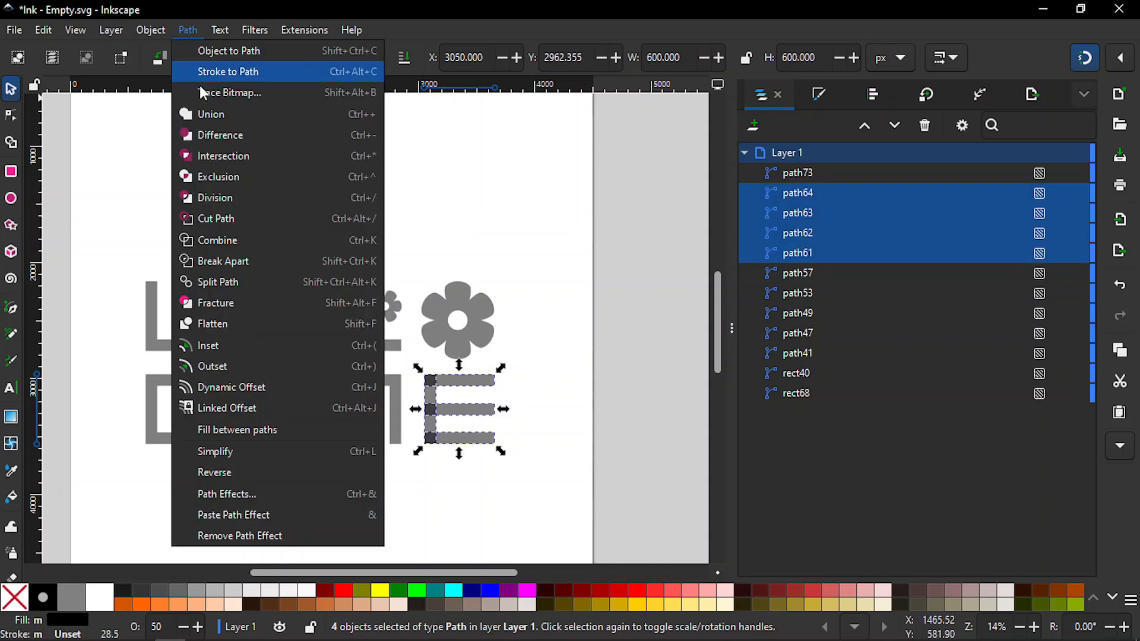
pyautogui.click(207, 114)
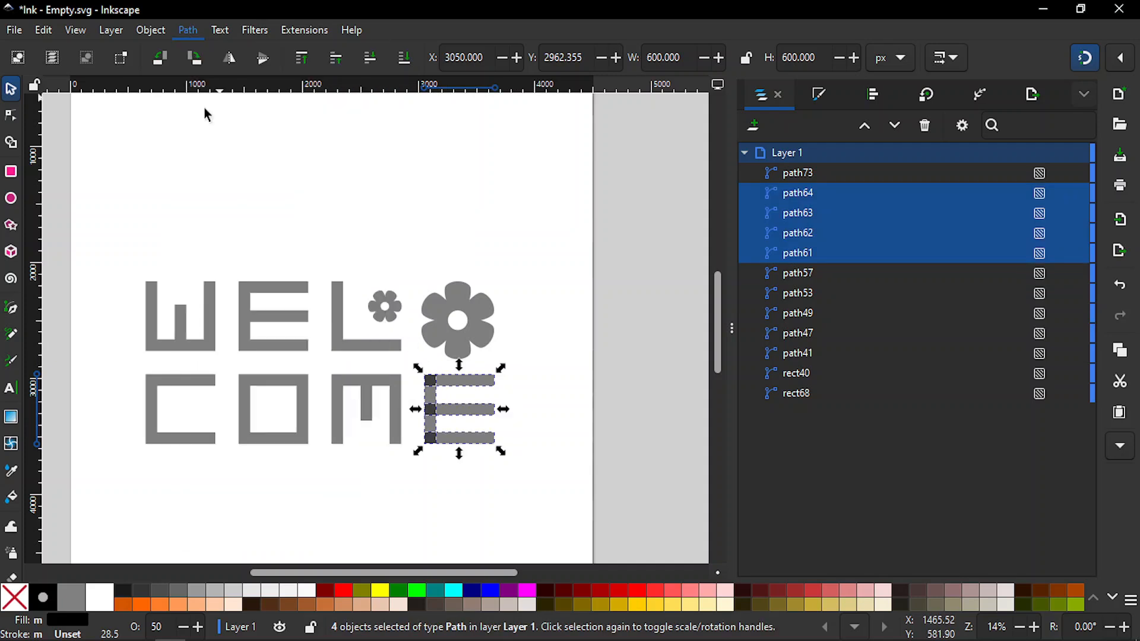
pyautogui.click(394, 173)
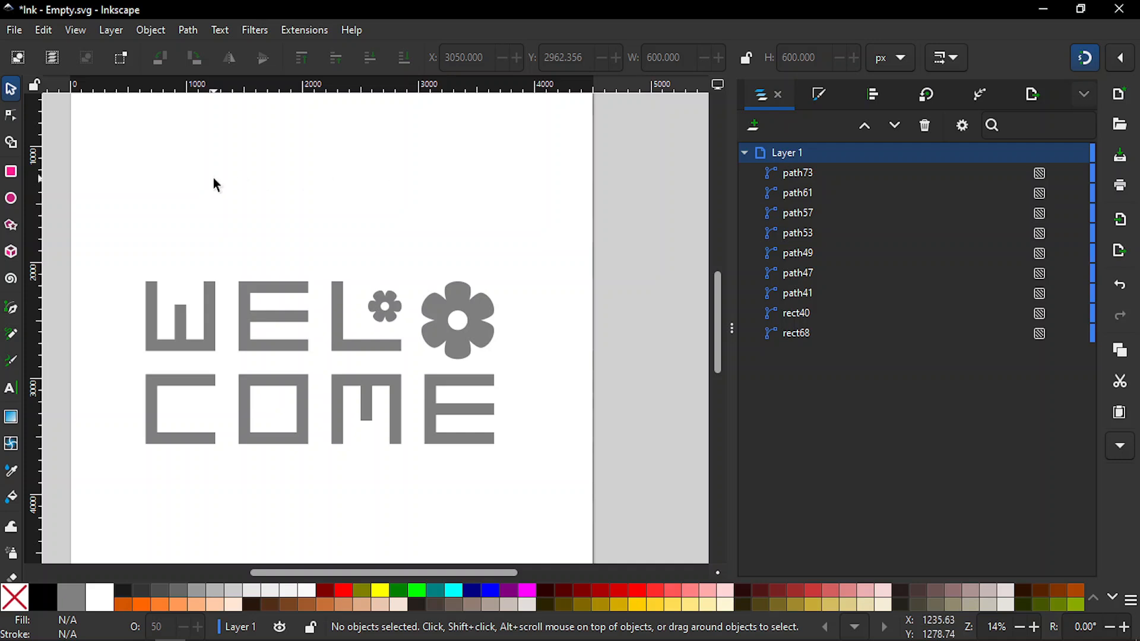
# Set the opacity of all the letters and both flowers to 100%
pyautogui.moveTo(117, 202); pyautogui.dragTo(529, 523)
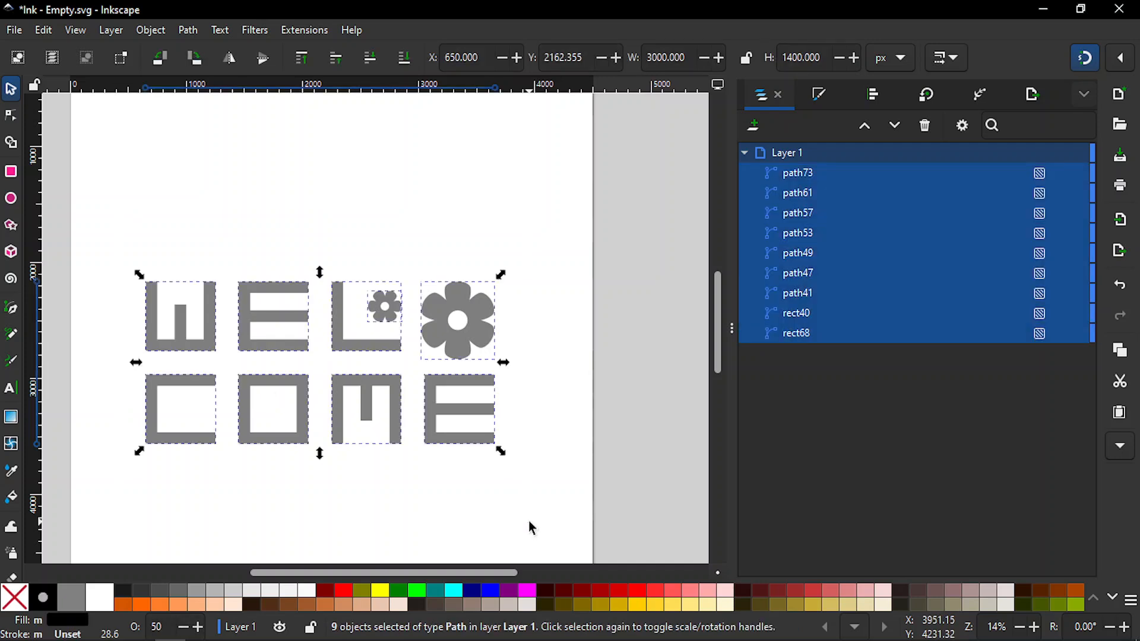
pyautogui.click(163, 627)
pyautogui.doubleClick(154, 628)
pyautogui.write('100')
pyautogui.press('Return')
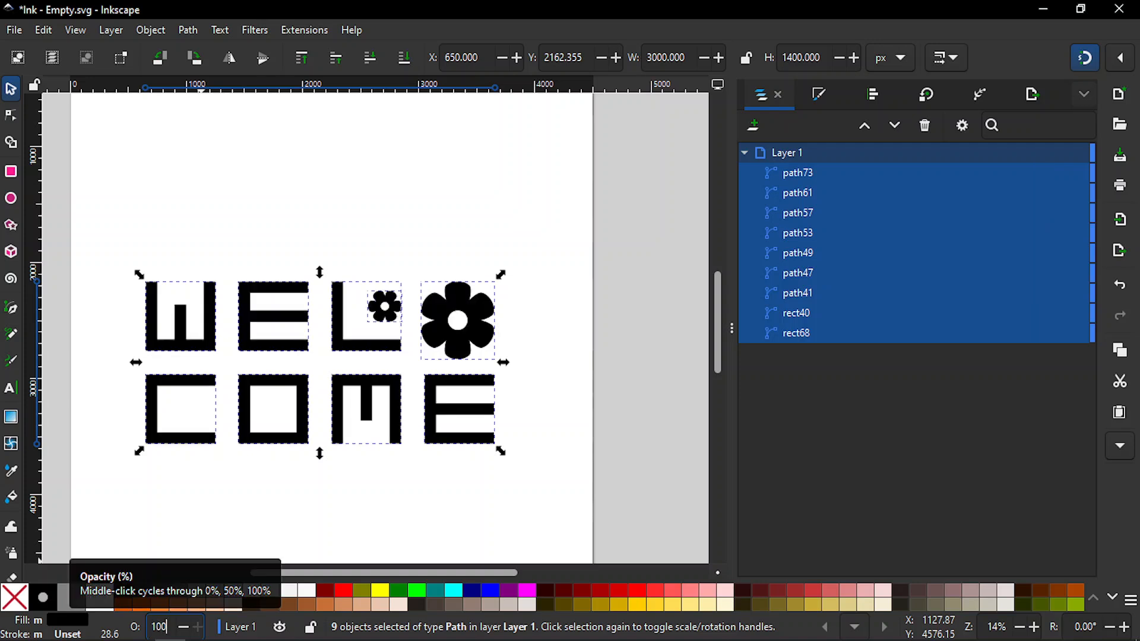
pyautogui.click(242, 522)
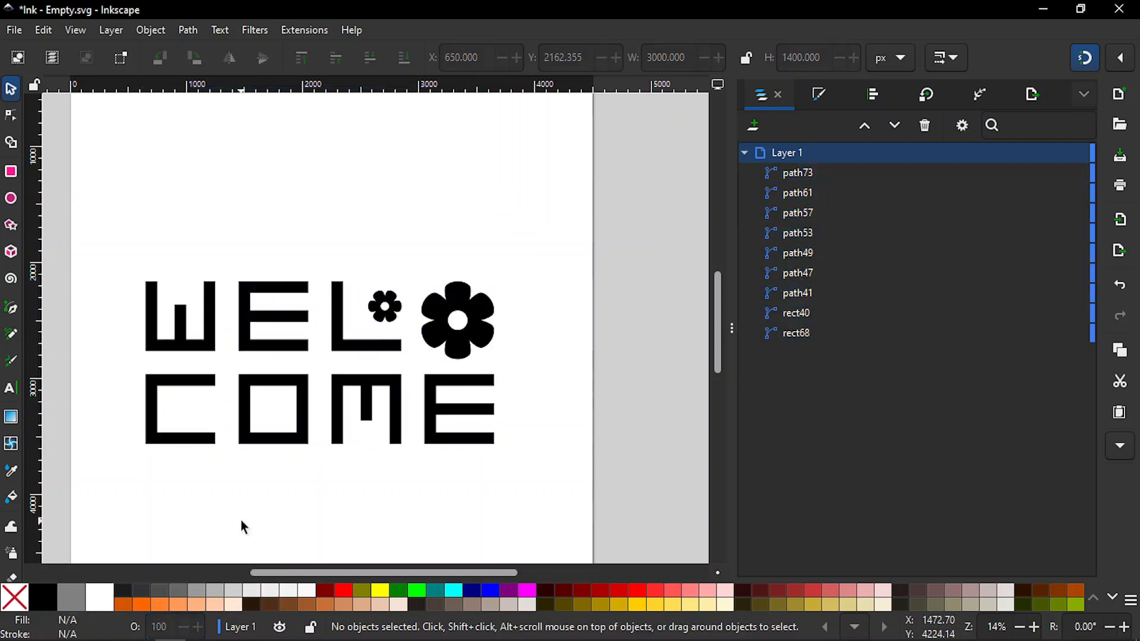
# Fill all seven WELCOME letters with a very dark gray, leaving both flowers out of the change
pyautogui.press('-')
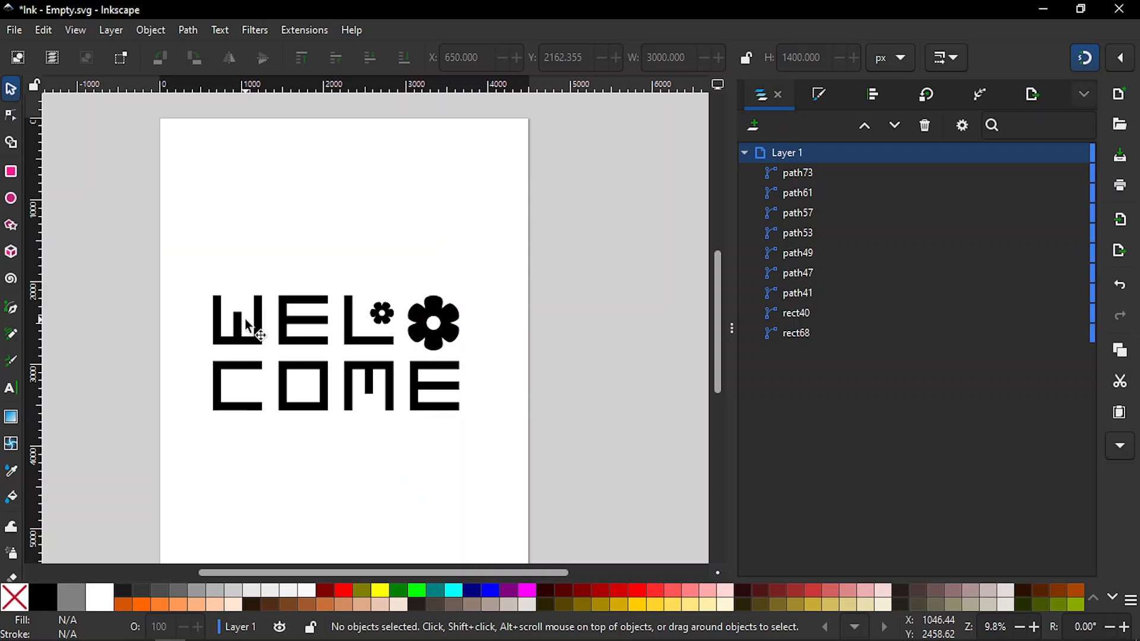
pyautogui.moveTo(203, 254); pyautogui.dragTo(483, 475)
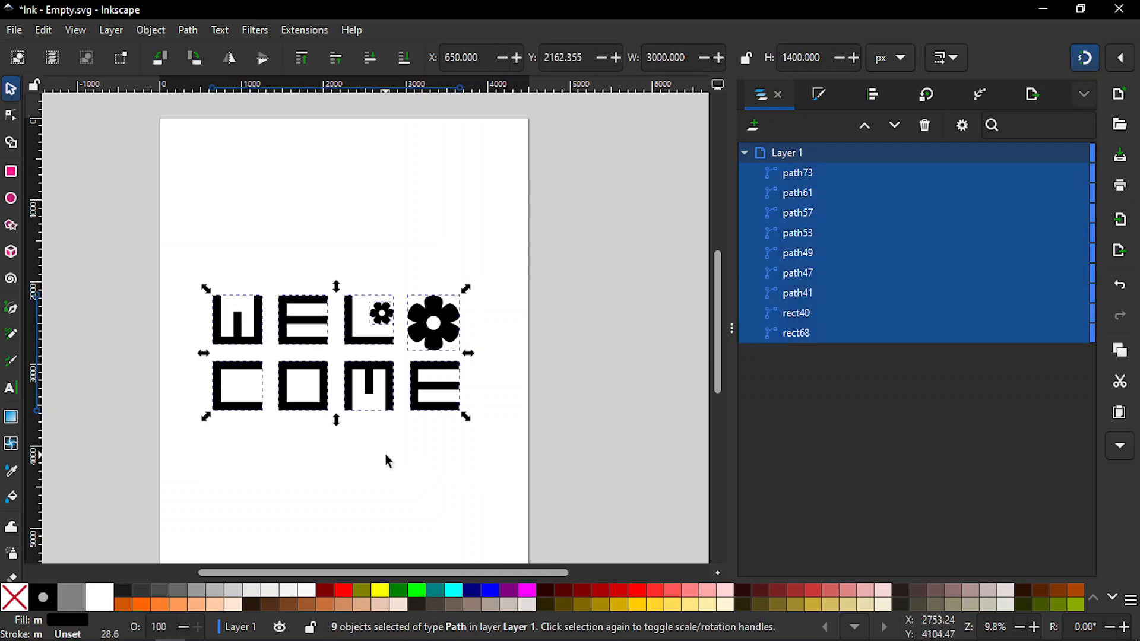
pyautogui.keyDown('shift'); pyautogui.click(436, 323); pyautogui.keyUp('shift')
pyautogui.keyDown('shift'); pyautogui.click(385, 315); pyautogui.keyUp('shift')
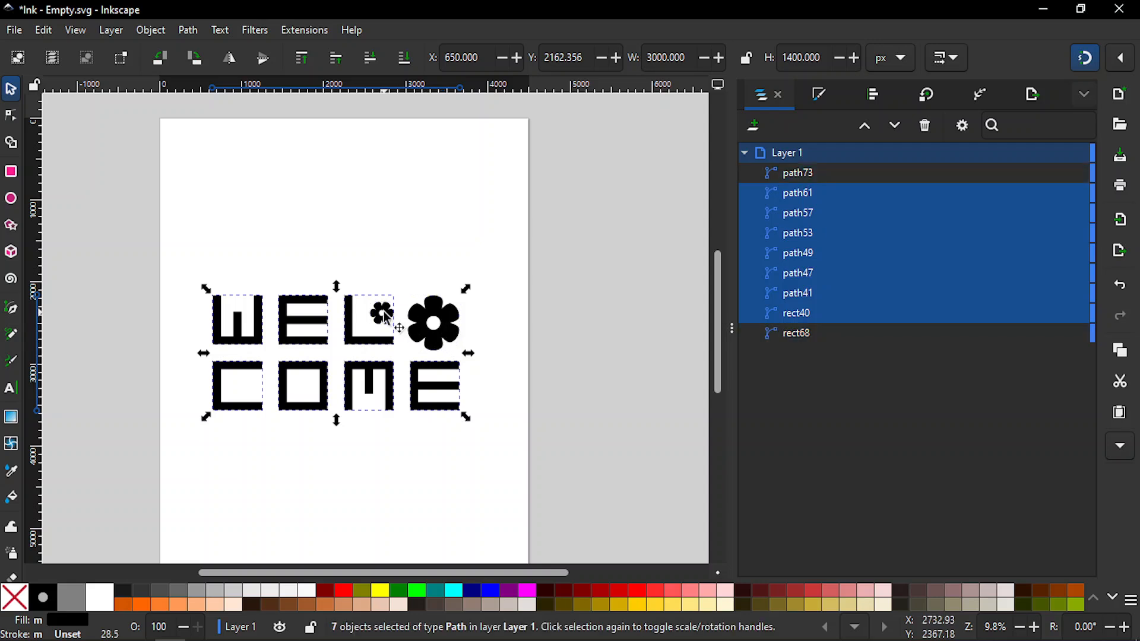
pyautogui.click(145, 593)
pyautogui.click(319, 490)
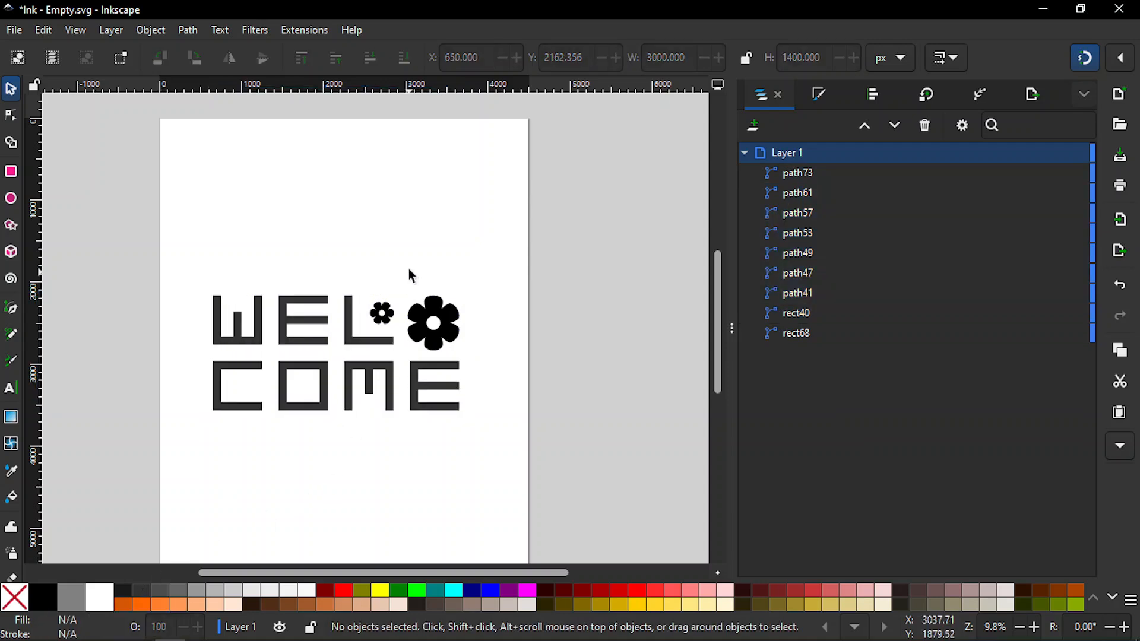
# Fill the small and the large flower with 60% Gray
pyautogui.click(384, 313)
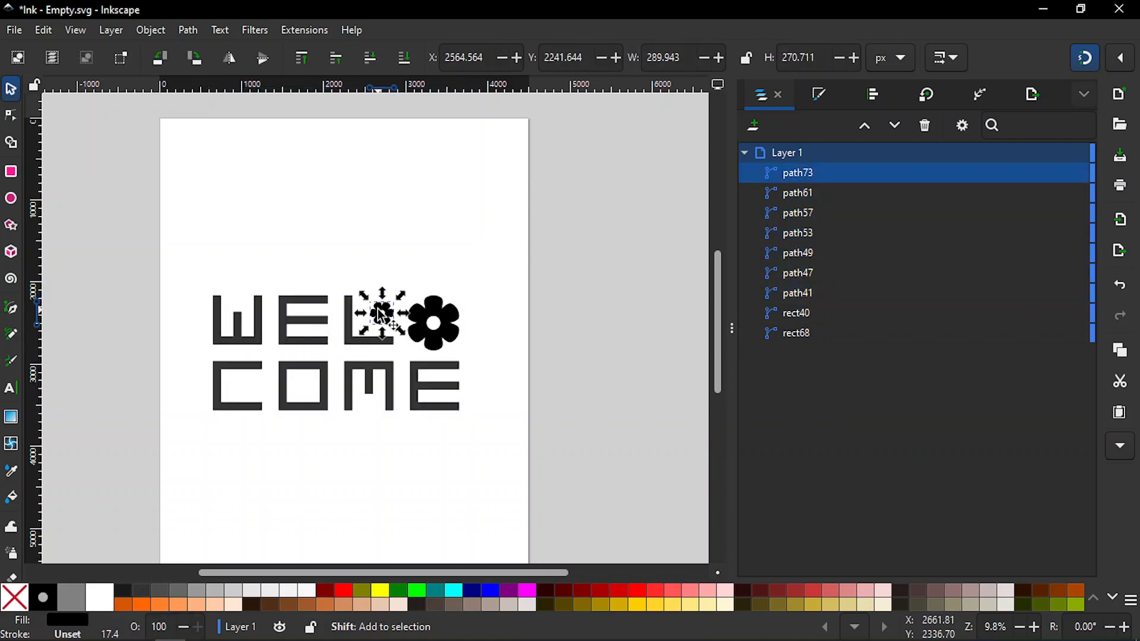
pyautogui.keyDown('shift'); pyautogui.click(444, 324); pyautogui.keyUp('shift')
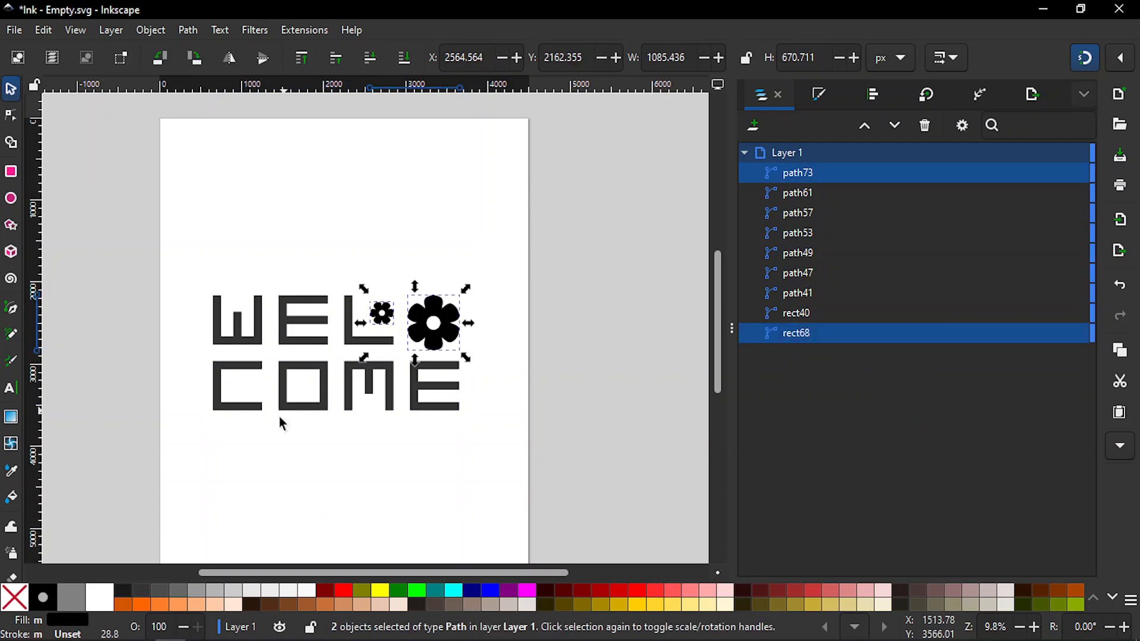
pyautogui.click(180, 586)
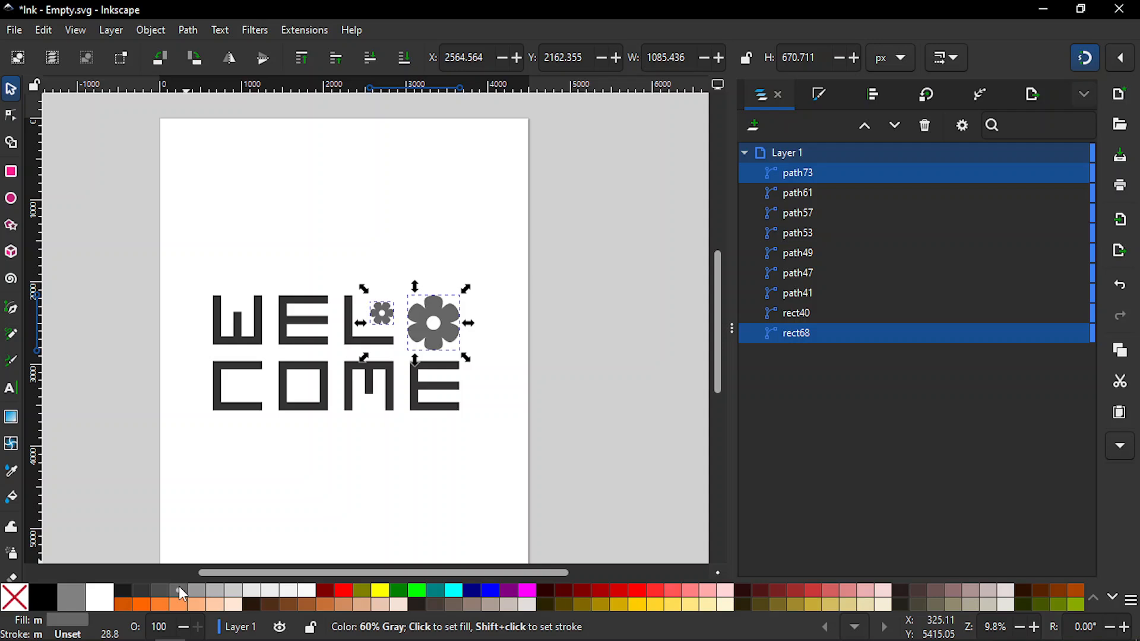
pyautogui.click(220, 497)
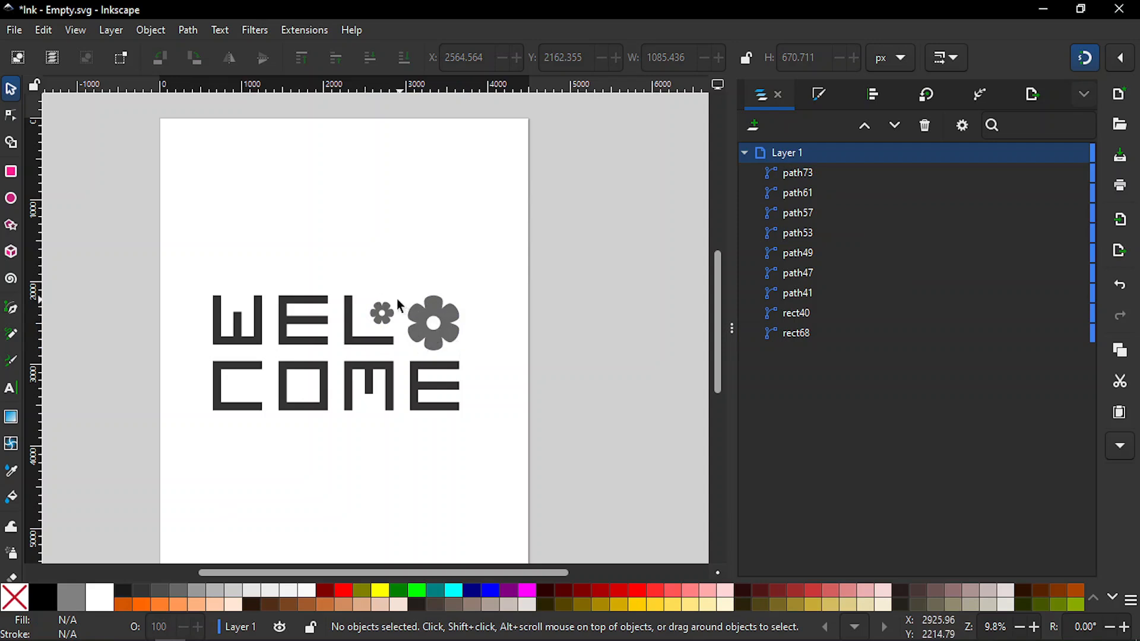
# Group the seven dark gray letters together, excluding both flowers
pyautogui.moveTo(198, 257); pyautogui.dragTo(484, 459)
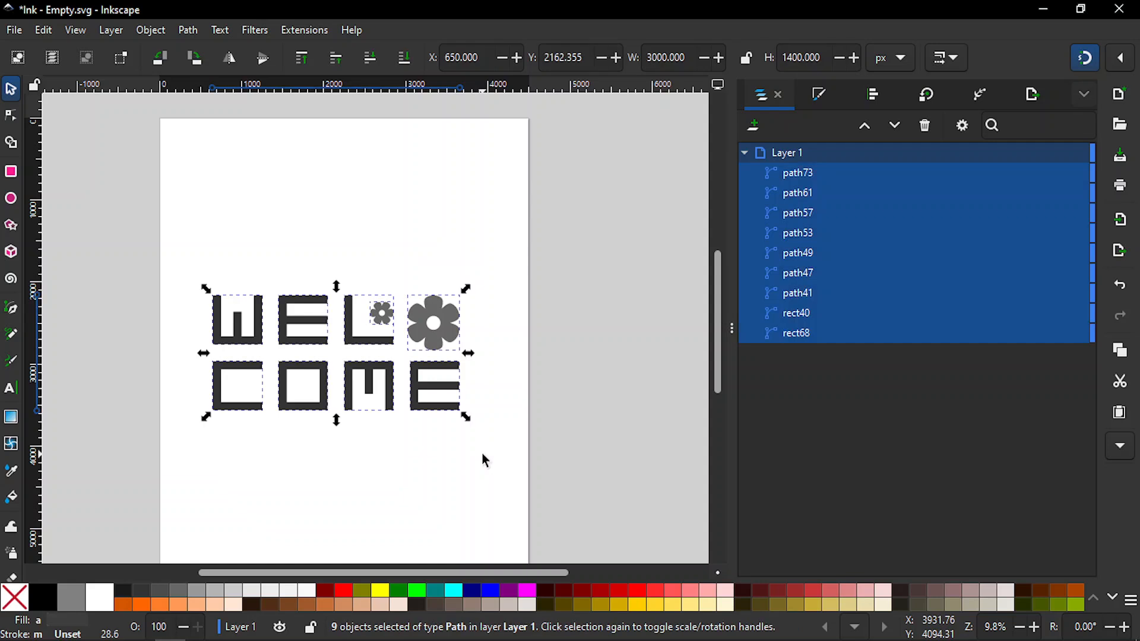
pyautogui.keyDown('shift'); pyautogui.click(419, 329); pyautogui.keyUp('shift')
pyautogui.keyDown('shift'); pyautogui.click(379, 313); pyautogui.keyUp('shift')
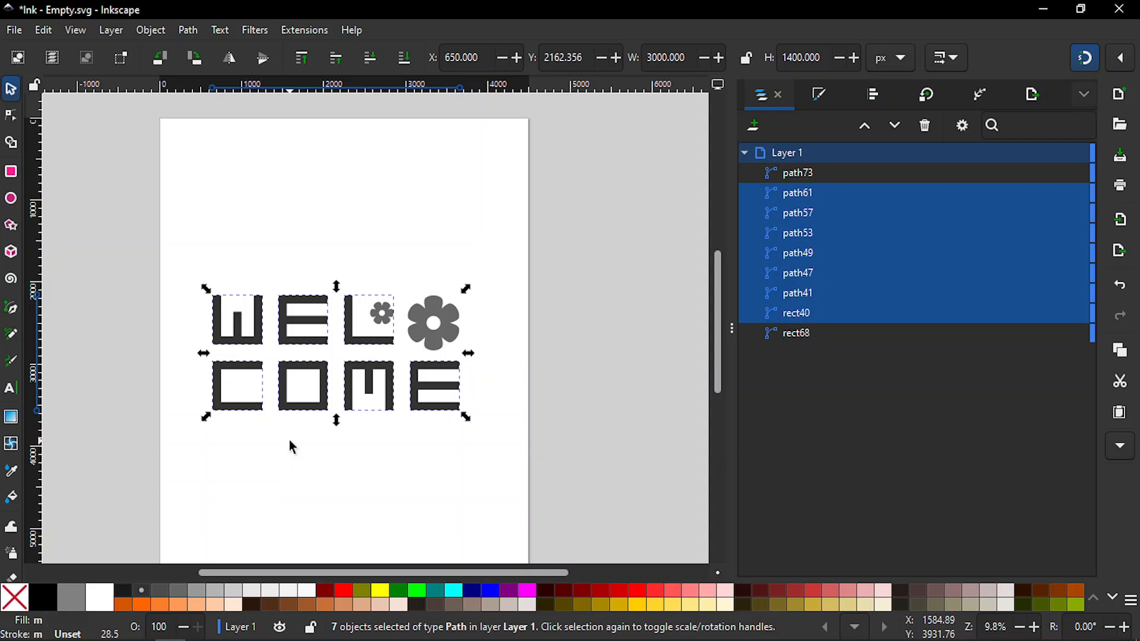
pyautogui.press('ctrl')
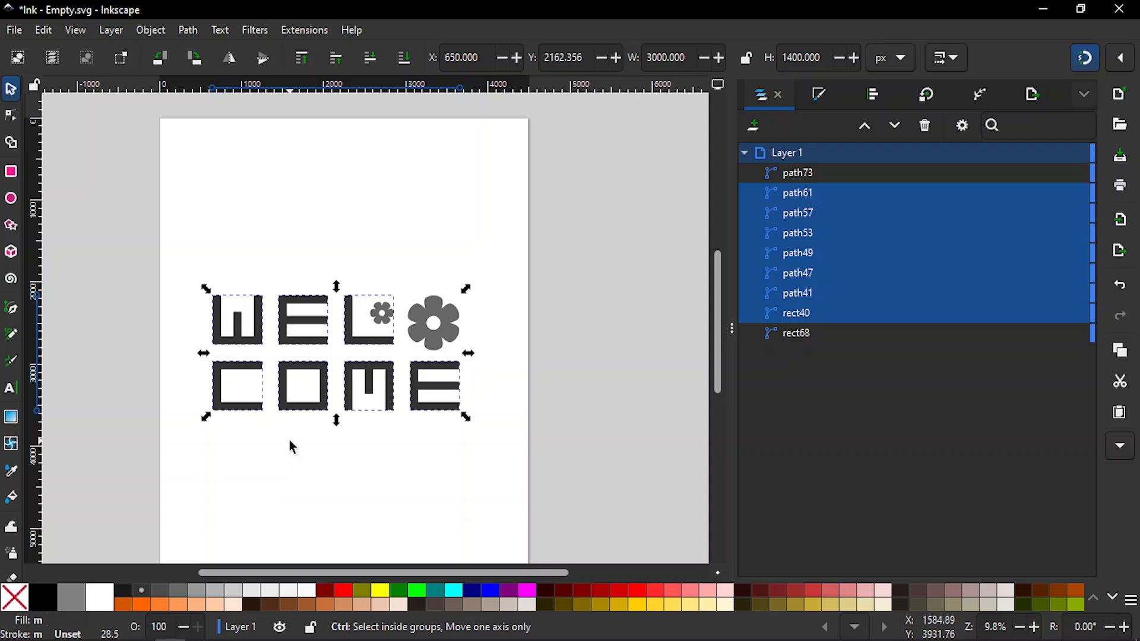
pyautogui.hotkey('ctrl', 'g')
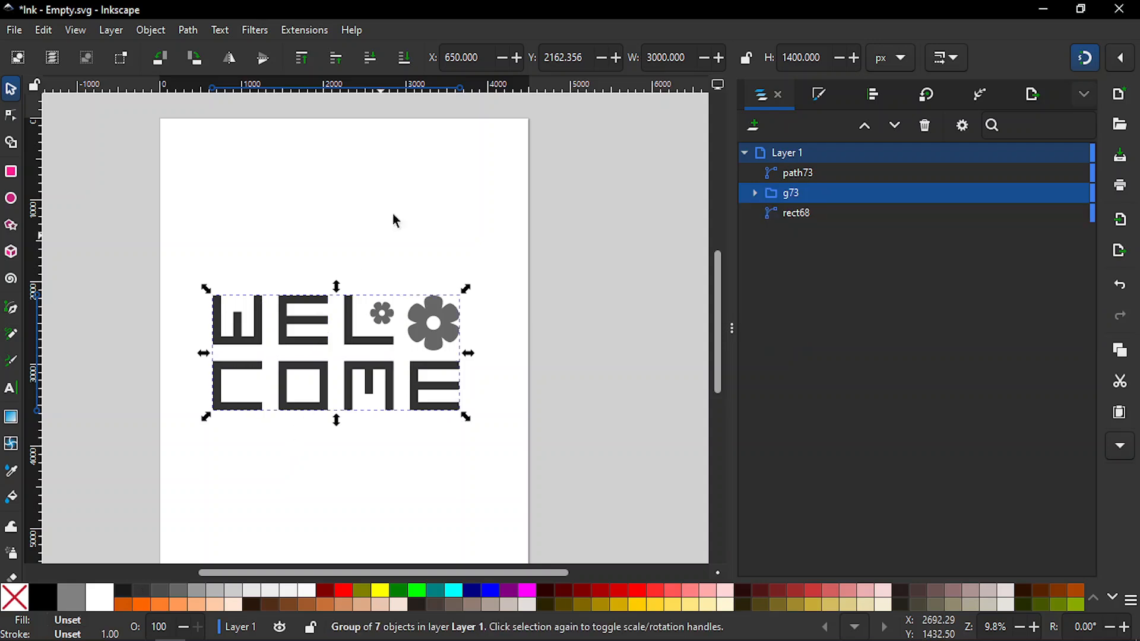
pyautogui.press('Escape')
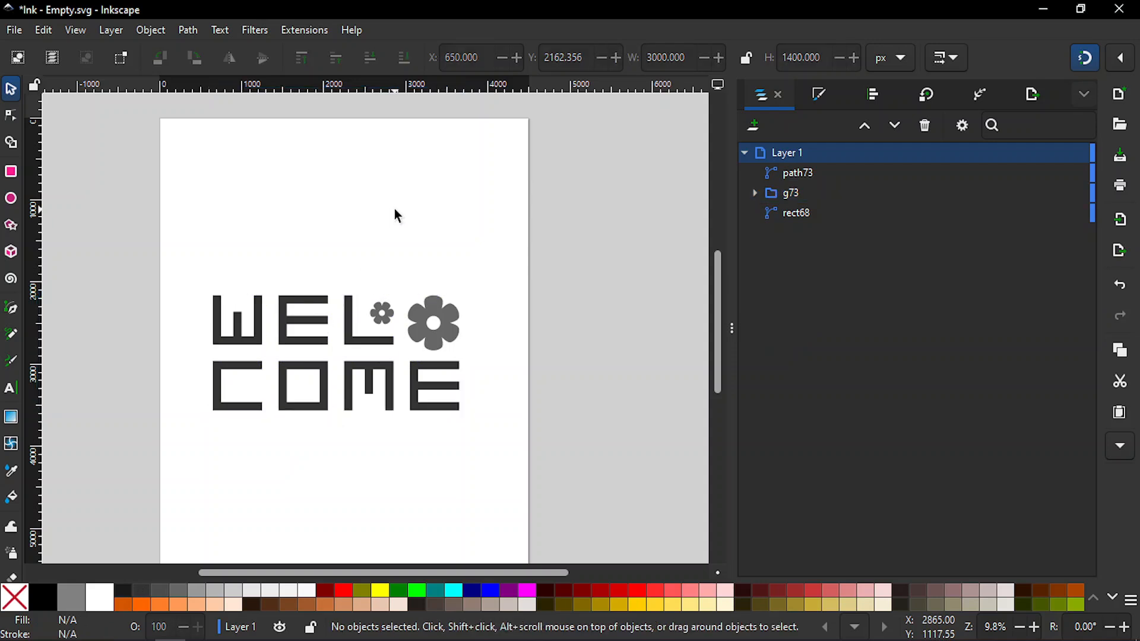
# Group the small and the large flower together, separate from the lettering
pyautogui.click(380, 312)
pyautogui.keyDown('shift'); pyautogui.click(430, 329); pyautogui.keyUp('shift')
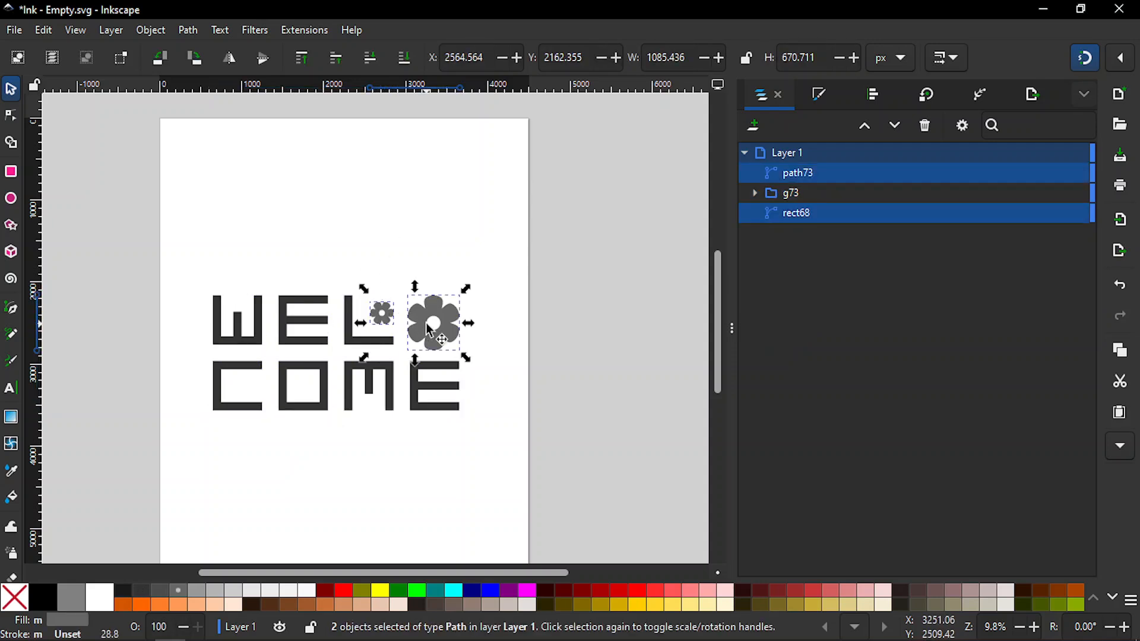
pyautogui.press('ctrl')
pyautogui.hotkey('ctrl', 'g')
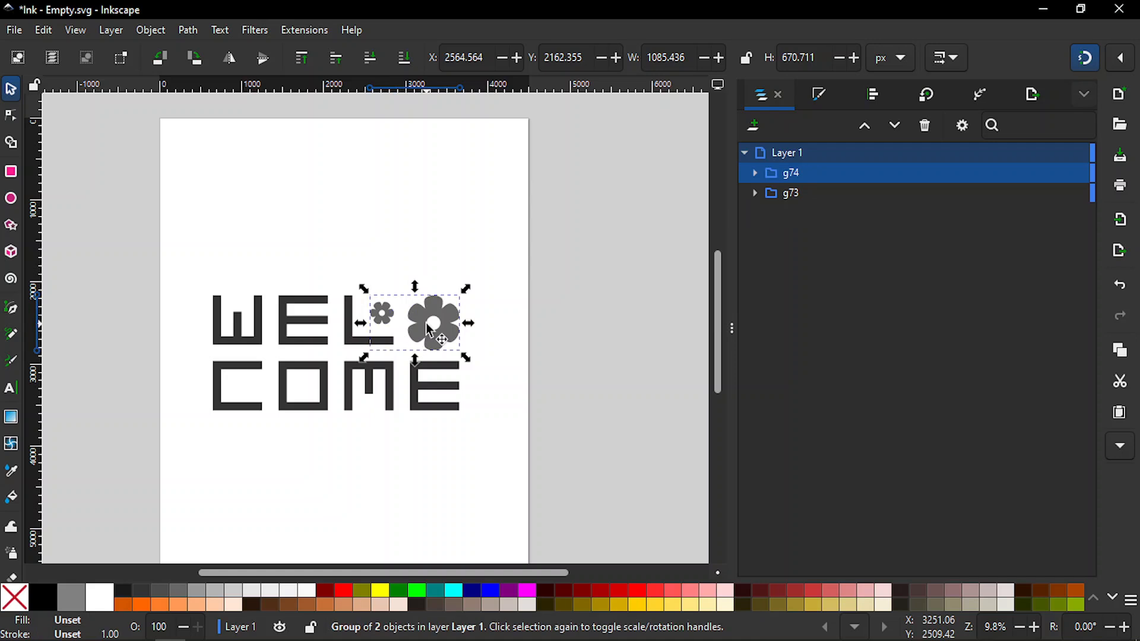
pyautogui.click(434, 235)
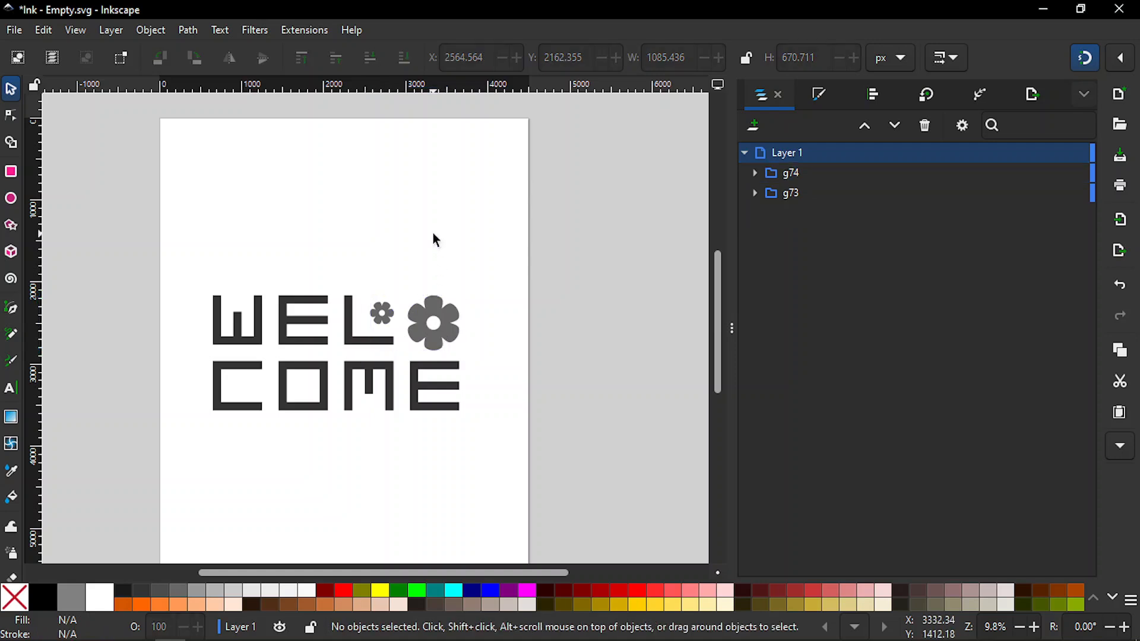